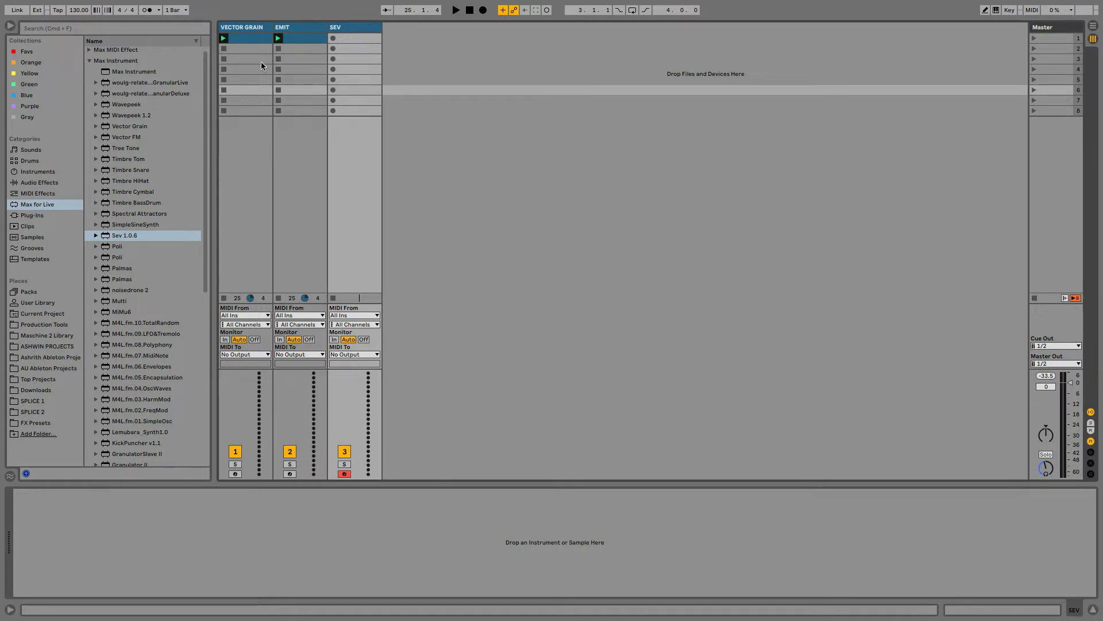
# Step: Search the Max for Live devices for "vect" and load the Vector Grain instrument onto the SEV track
pyautogui.click(165, 29)
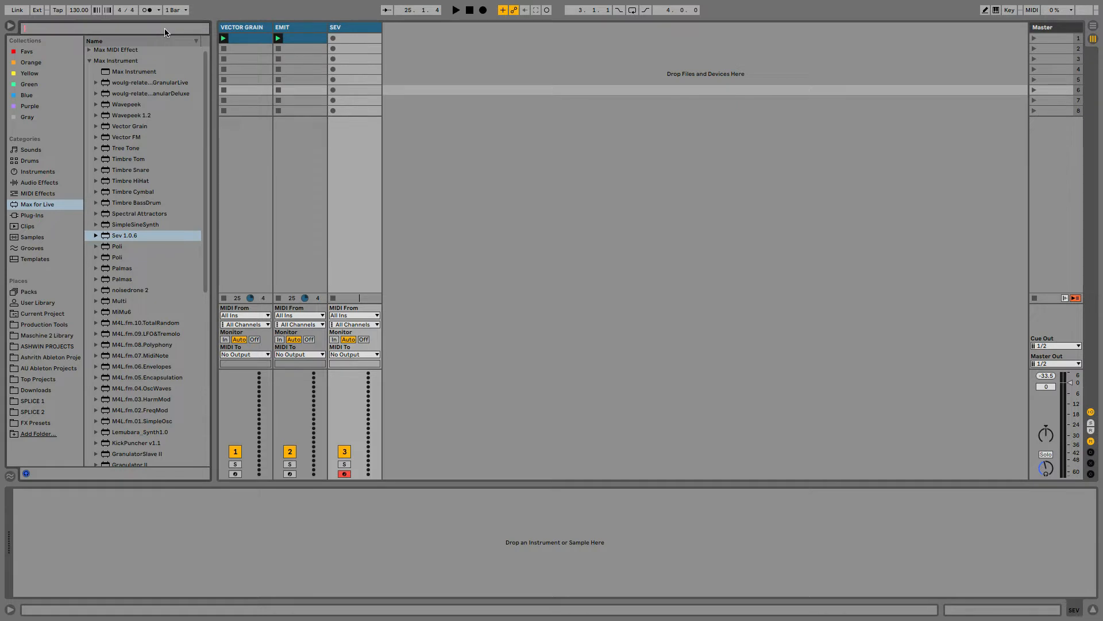
pyautogui.write('vectr')
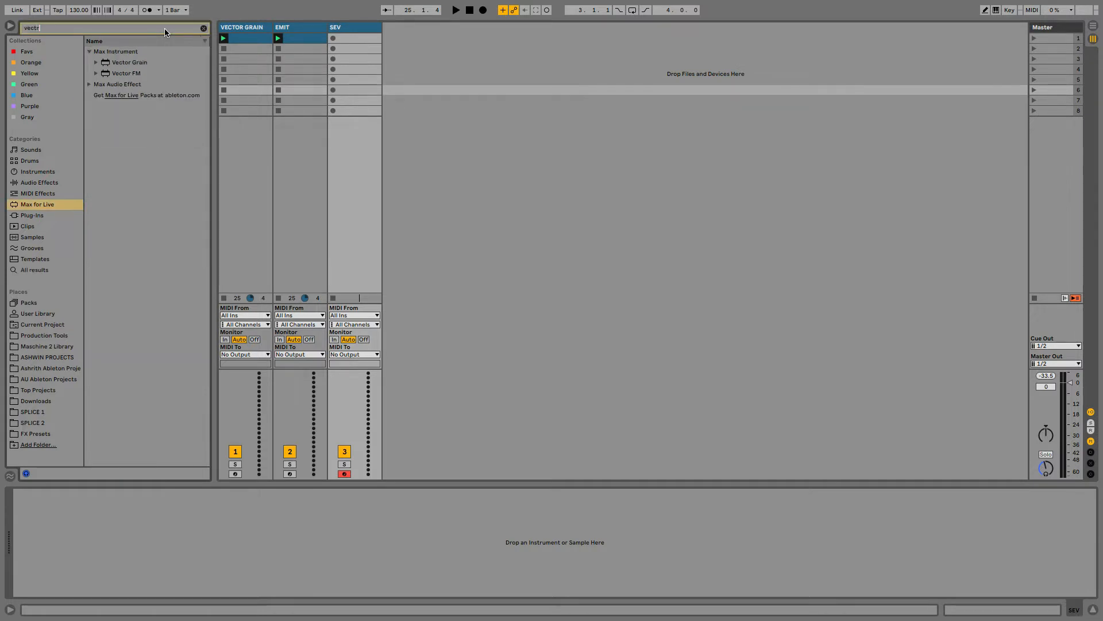
pyautogui.press('BackSpace')
pyautogui.moveTo(126, 66); pyautogui.dragTo(57, 213)
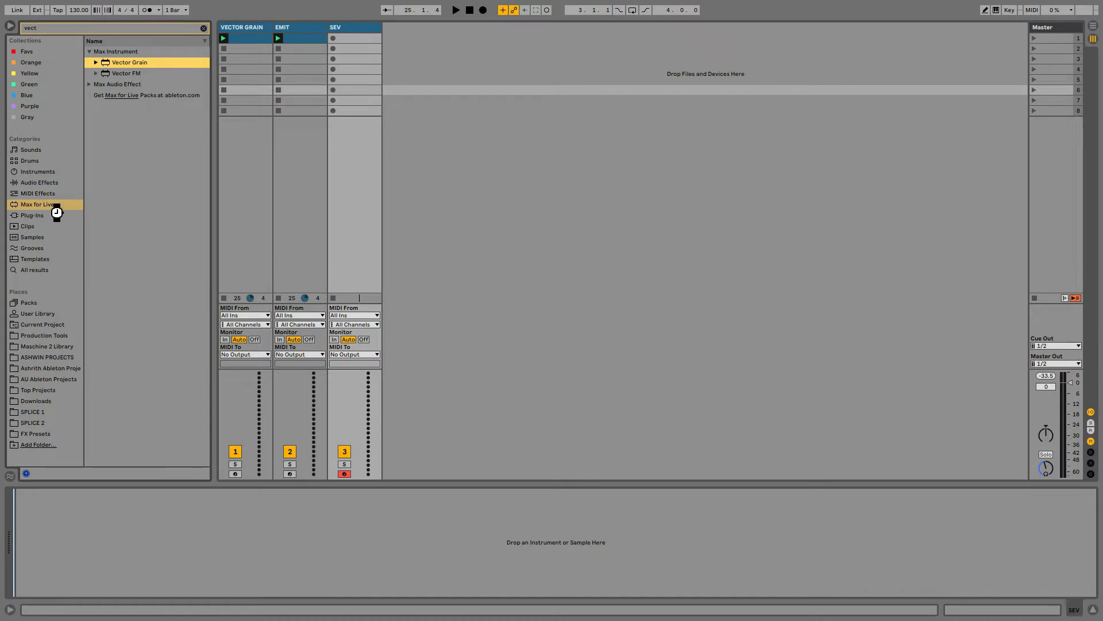
# Step: Hide the browser and look over Vector Grain's grain parameter and envelope sections
pyautogui.click(8, 27)
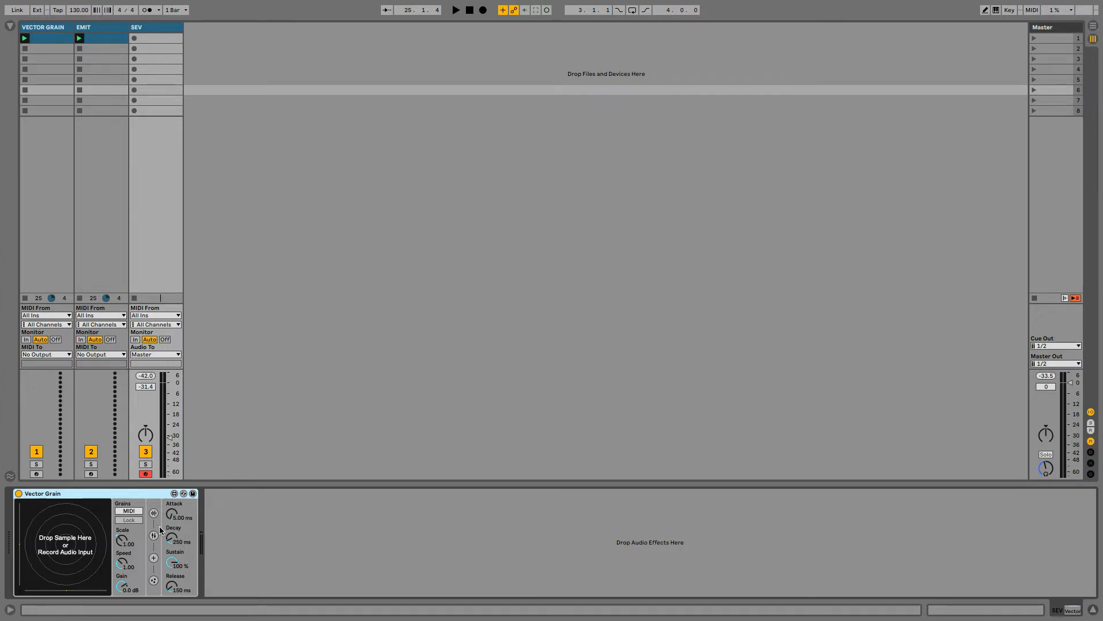
pyautogui.click(153, 558)
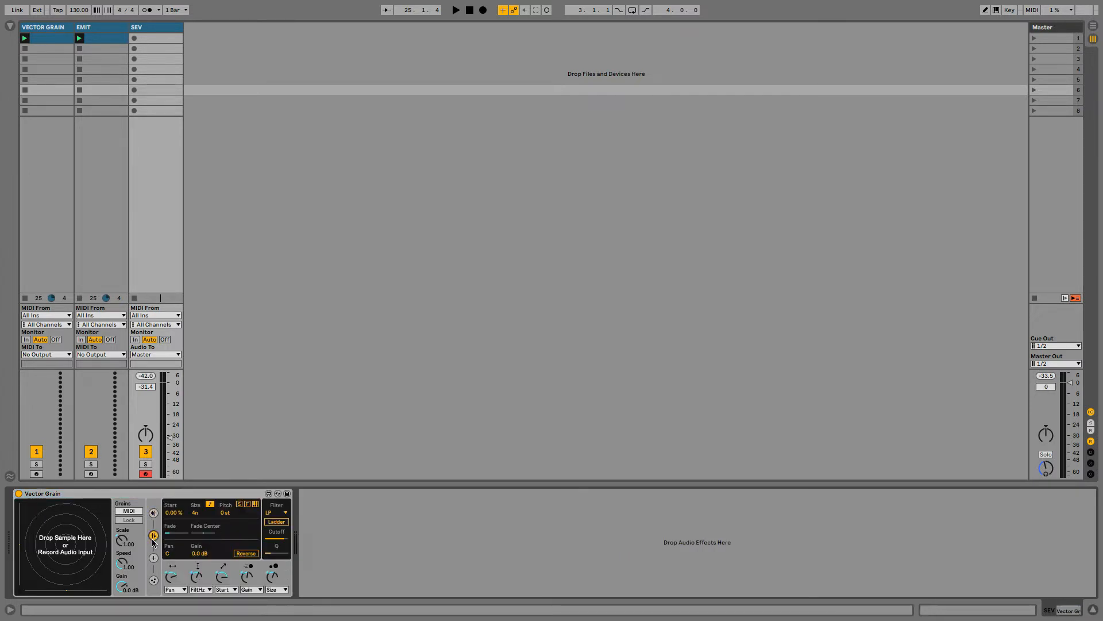
pyautogui.click(154, 561)
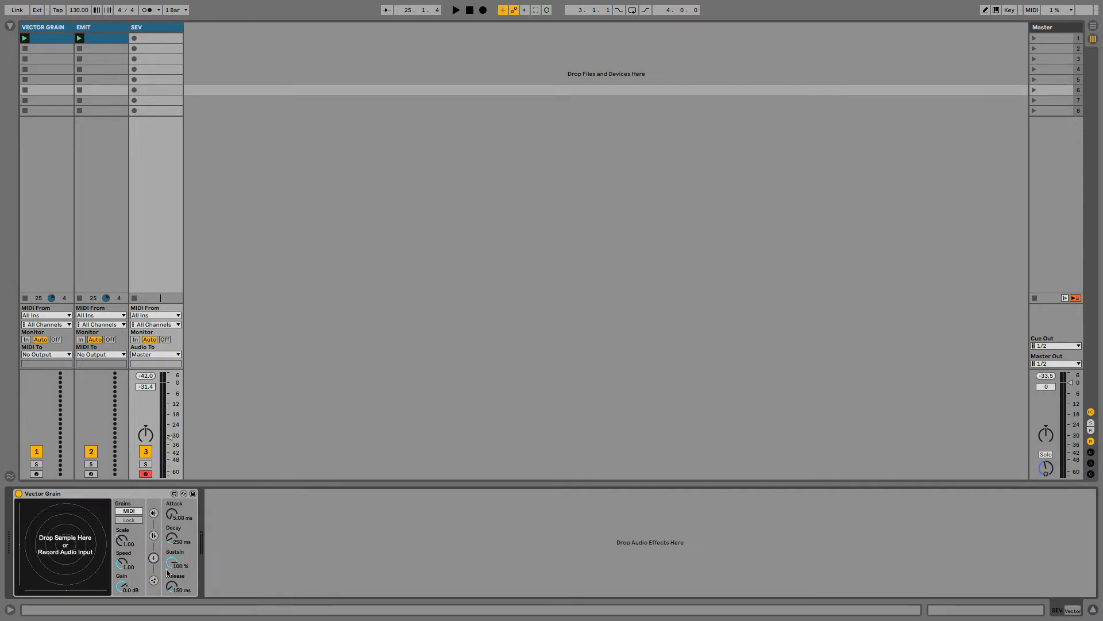
# Step: Reopen the browser and search the Samples category for "tre"
pyautogui.click(11, 27)
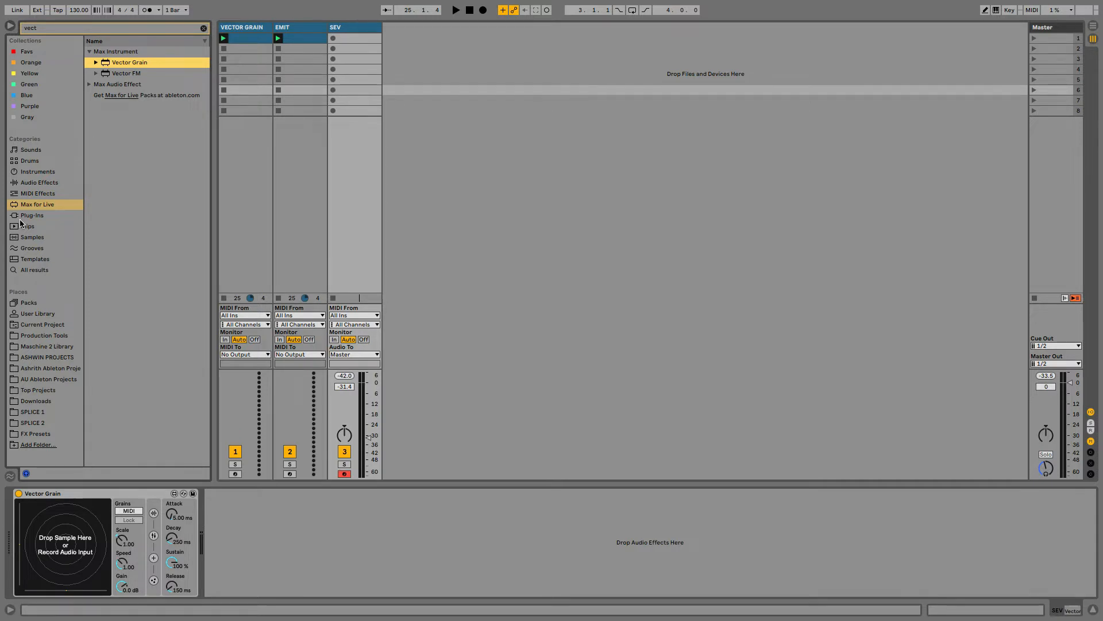
pyautogui.click(28, 240)
pyautogui.click(84, 30)
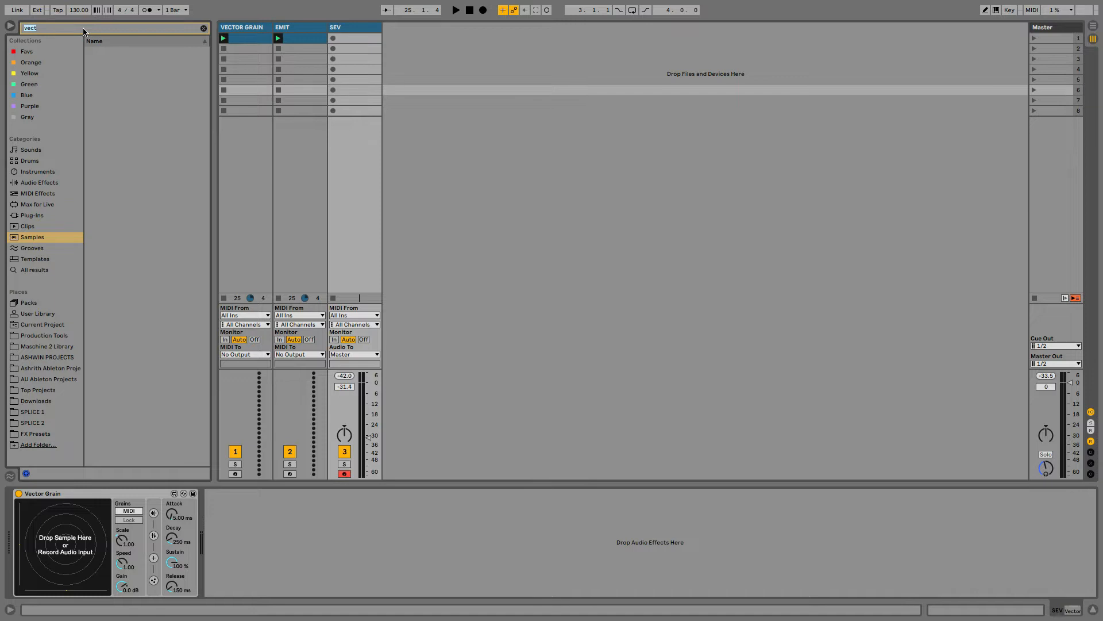
pyautogui.write('tree')
pyautogui.press('BackSpace')
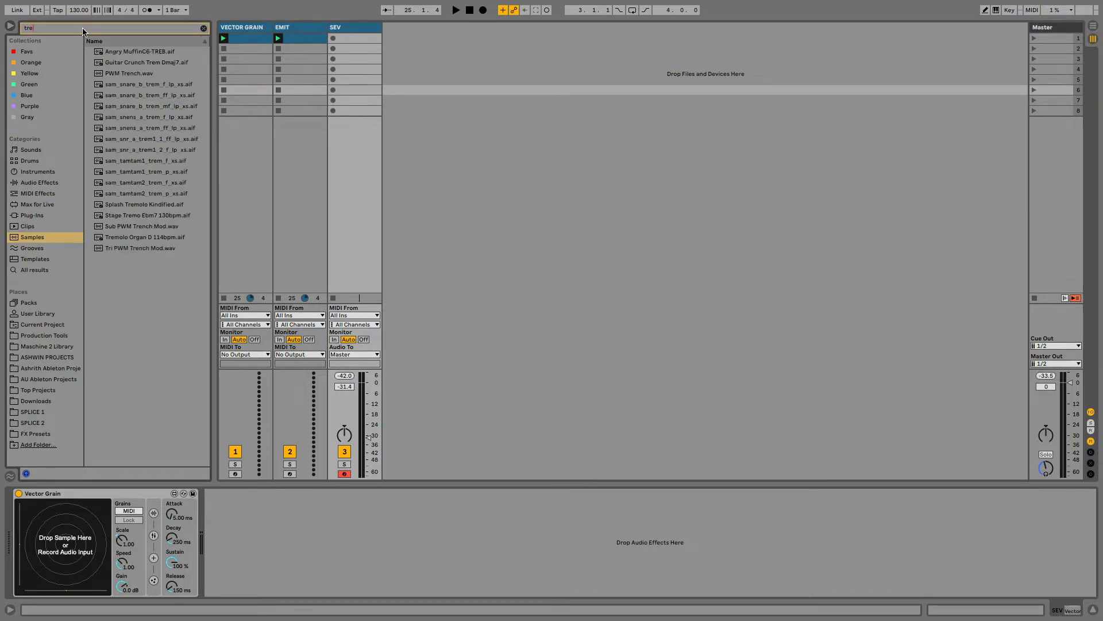
# Step: Audition several of the found samples, load Guitar Crunch Trem Dmaj7.aif into Vector Grain, and hide the browser
pyautogui.click(127, 118)
pyautogui.click(147, 172)
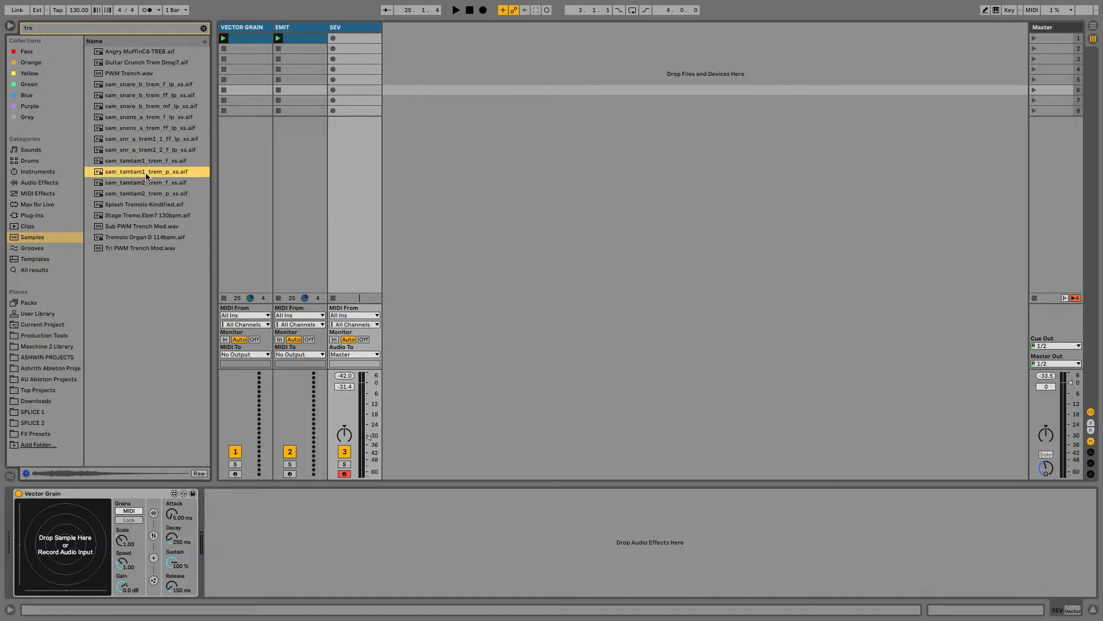
pyautogui.click(147, 247)
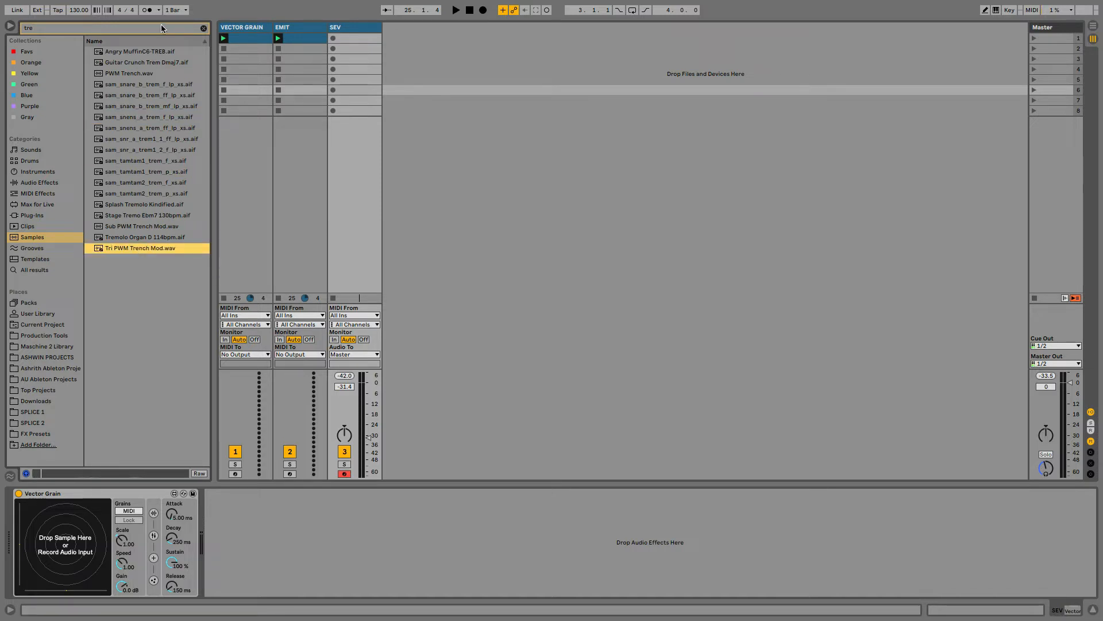
pyautogui.click(154, 63)
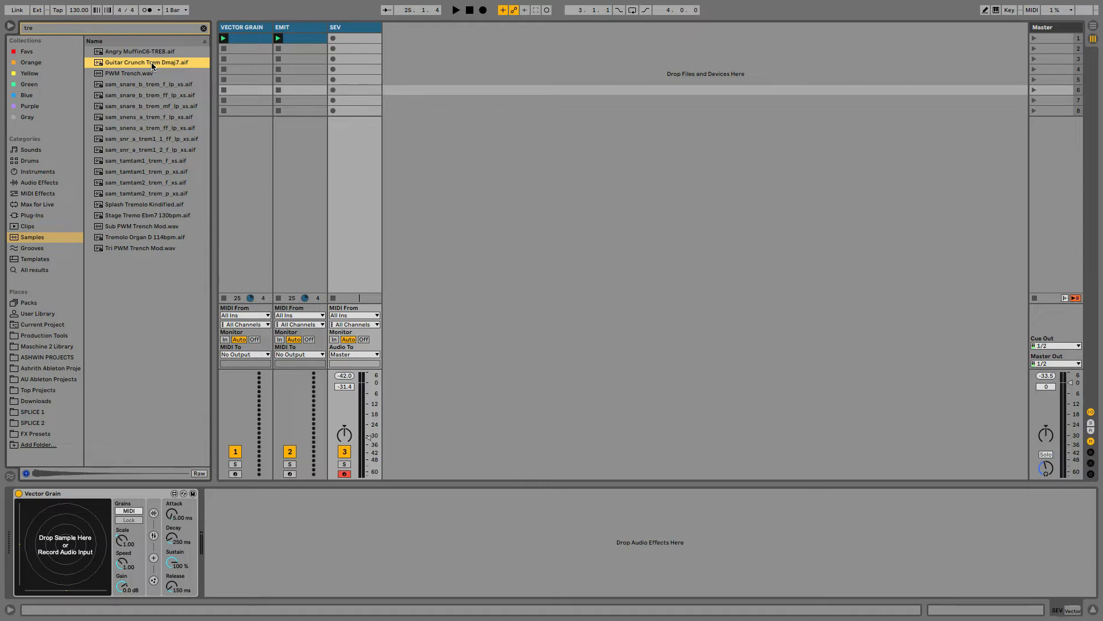
pyautogui.moveTo(144, 74); pyautogui.dragTo(74, 543)
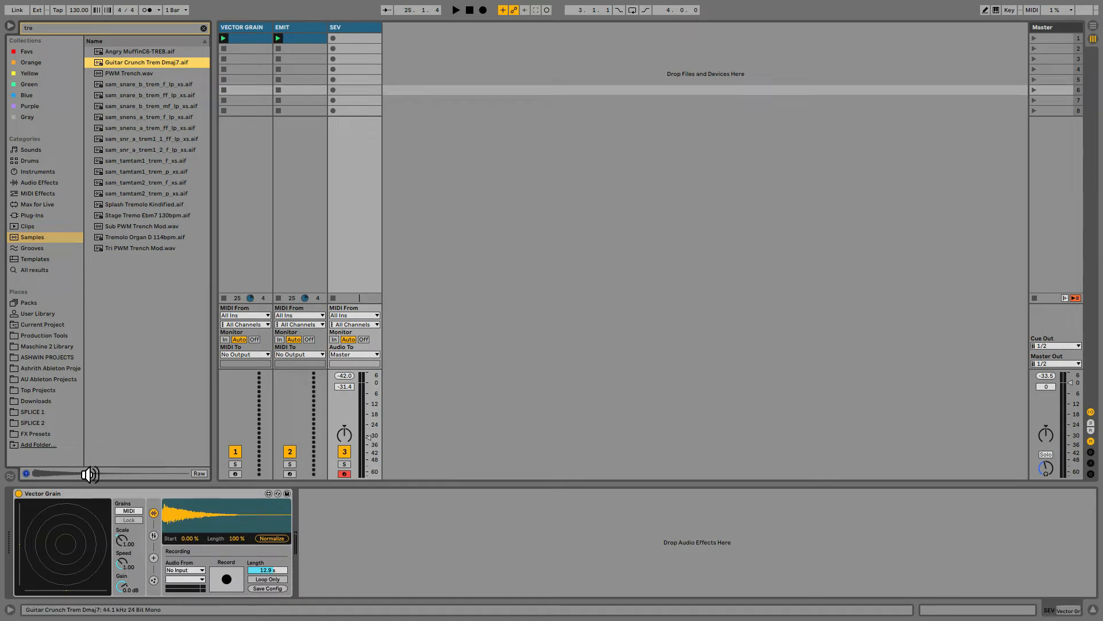
pyautogui.click(9, 25)
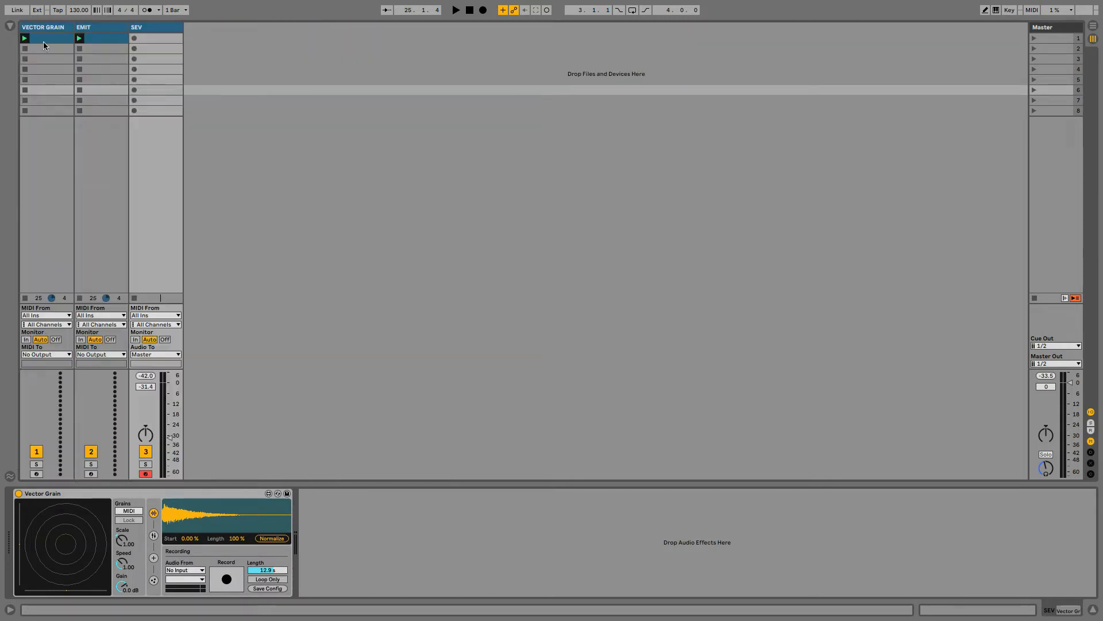
# Step: Open the VECTOR GRAIN track's first MIDI clip and select its time range from 1.1.1 to 1.4.4
pyautogui.doubleClick(46, 42)
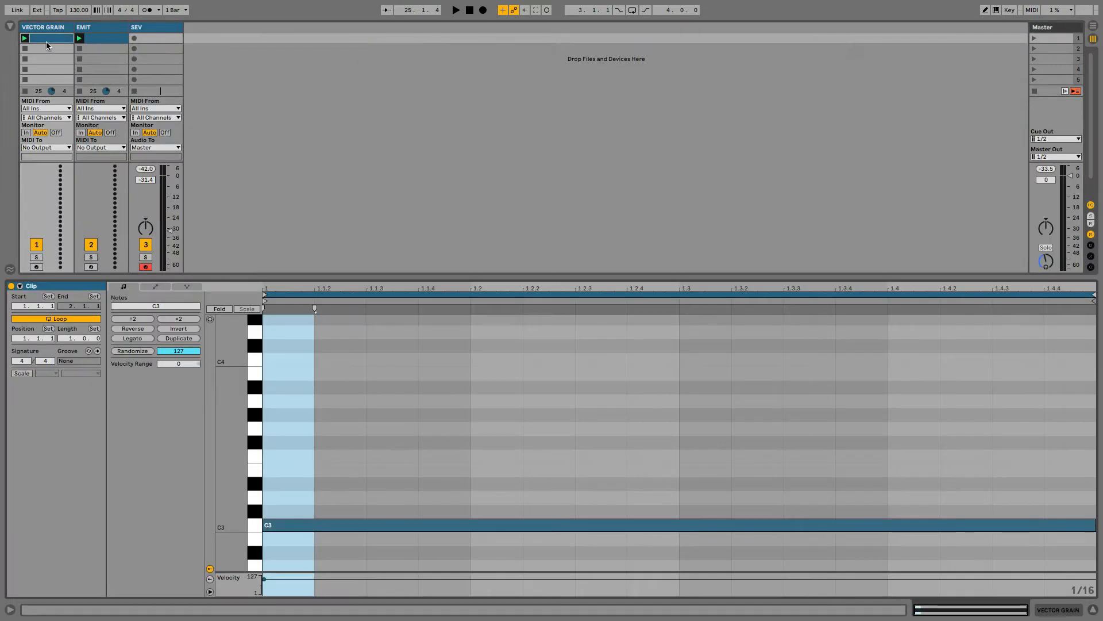
pyautogui.click(314, 480)
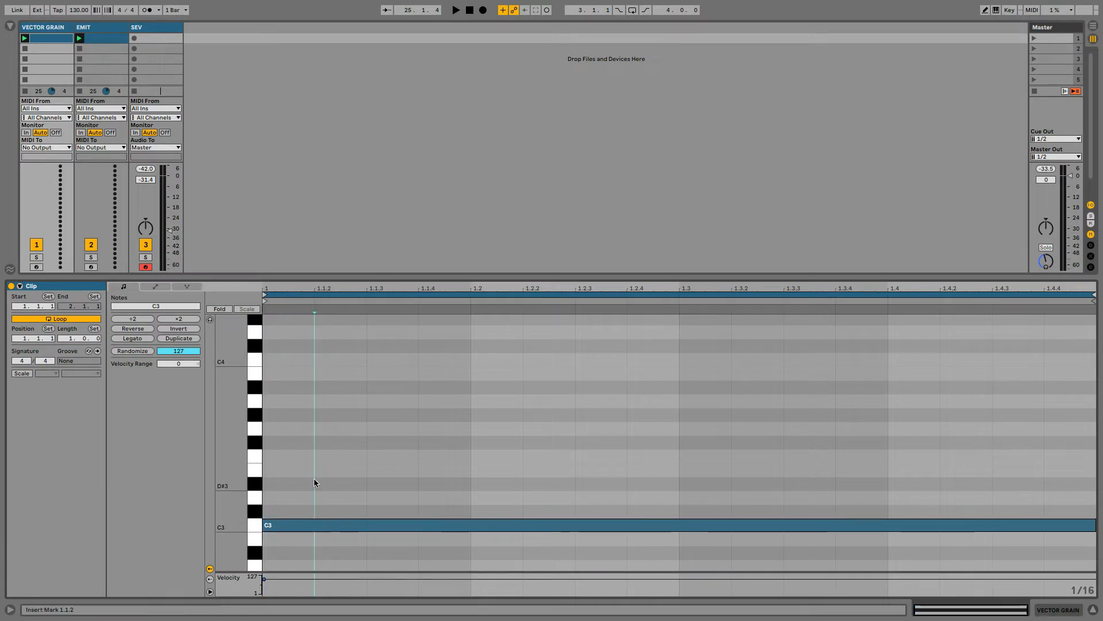
pyautogui.moveTo(266, 459); pyautogui.dragTo(679, 446)
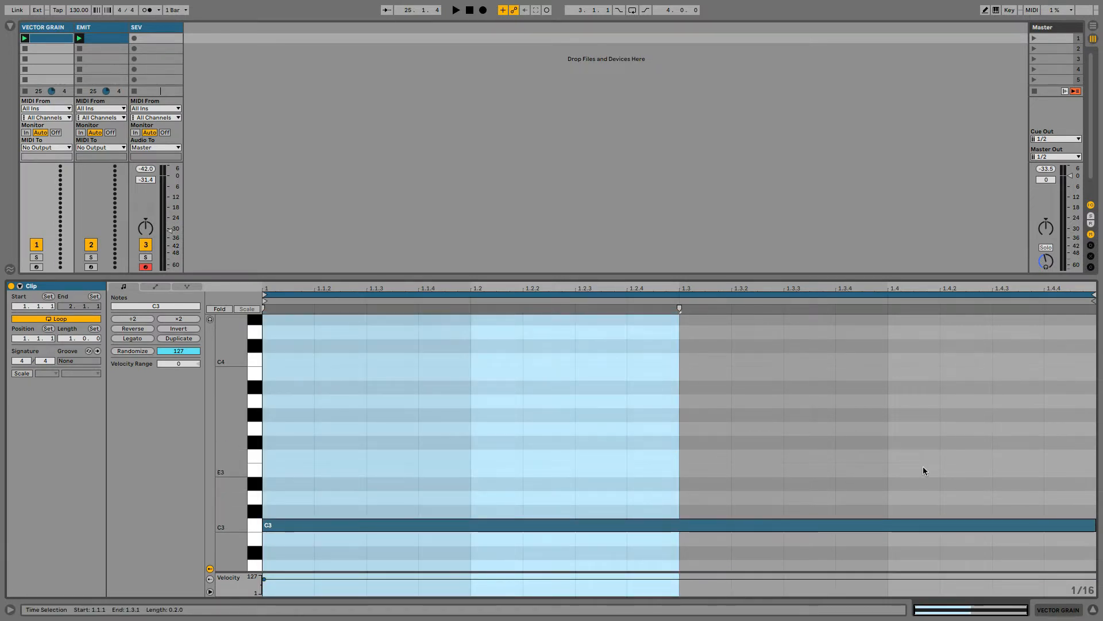
pyautogui.hotkey('shift', 'Right')
pyautogui.hotkey('shift', 'Right')
pyautogui.hotkey('shift', 'Right')
pyautogui.hotkey('shift', 'Right')
pyautogui.hotkey('shift', 'Right')
pyautogui.hotkey('shift', 'Right')
pyautogui.hotkey('shift', 'Right')
pyautogui.hotkey('shift', 'Right')
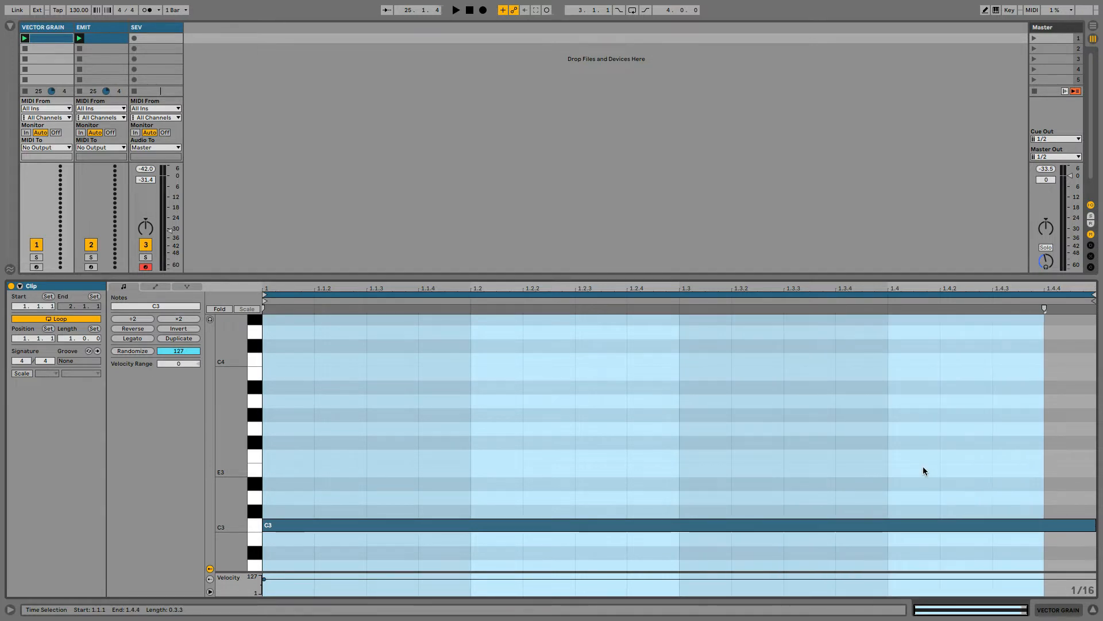
# Step: Return to the Vector Grain device and shorten the sample region's Length to 53.5 %
pyautogui.press('super+alt+l')
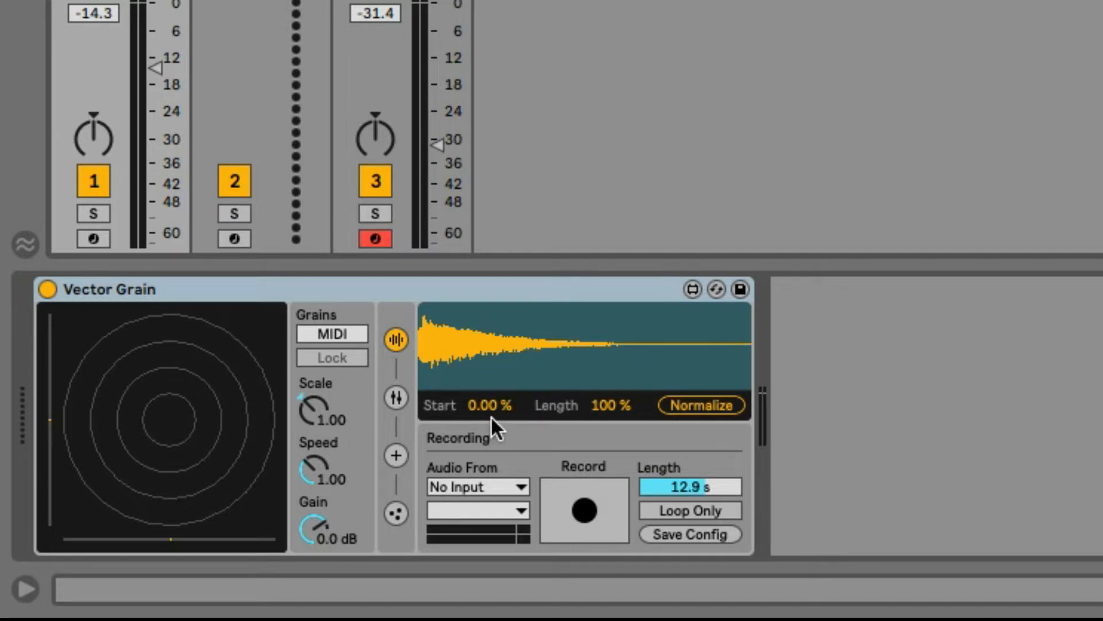
pyautogui.moveTo(496, 412)
pyautogui.mouseDown()
pyautogui.moveTo(496, 397)
pyautogui.moveTo(496, 411)
pyautogui.mouseUp()
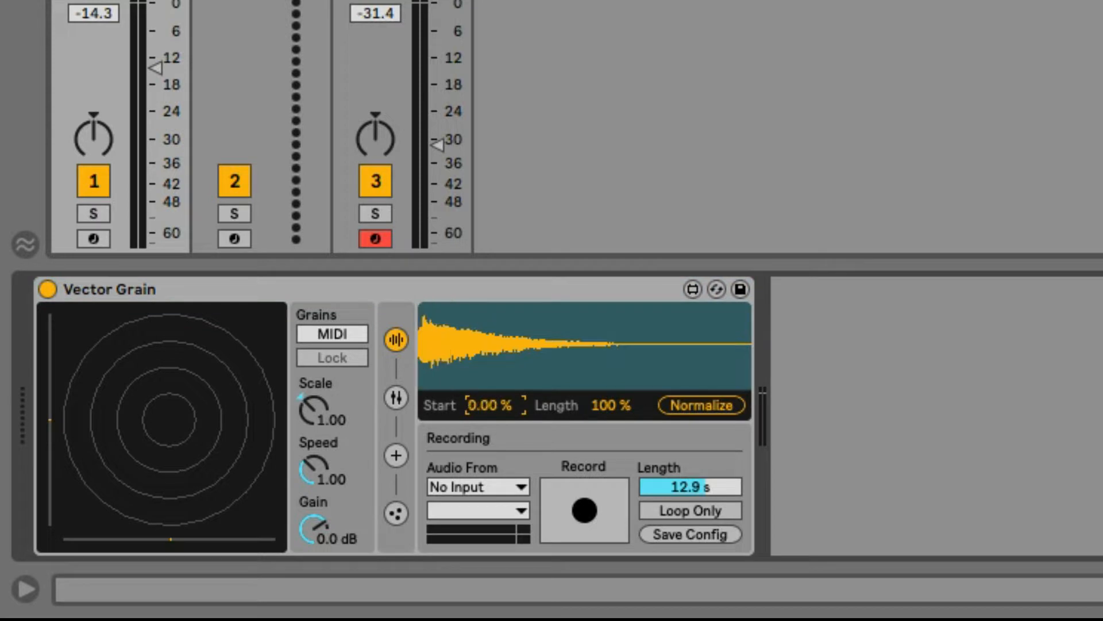
pyautogui.moveTo(619, 407); pyautogui.dragTo(620, 435)
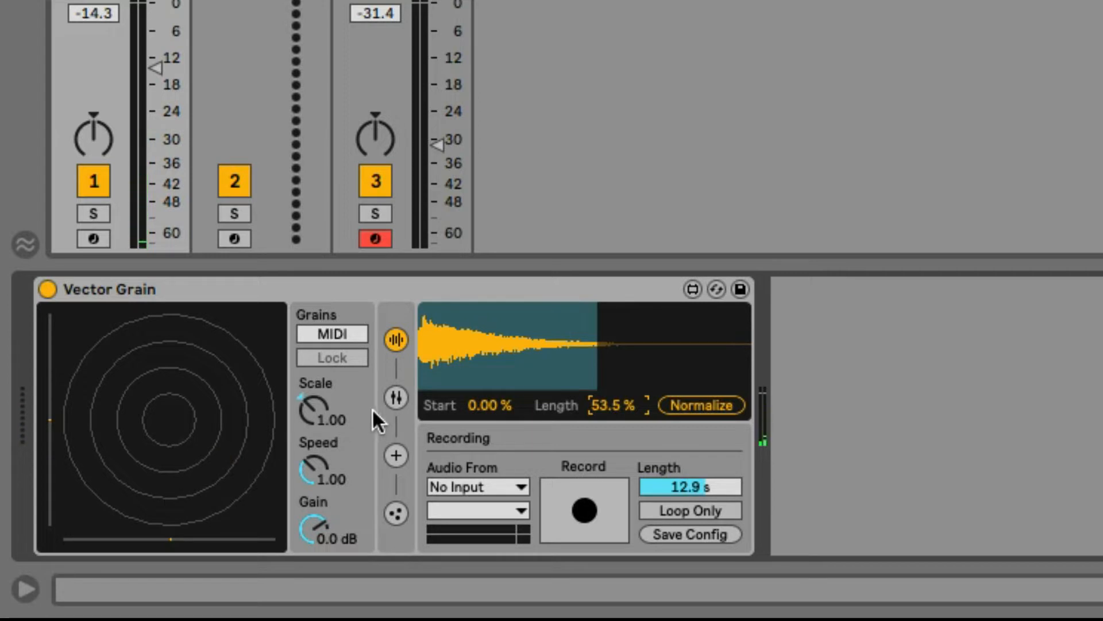
# Step: Show Vector Grain's amplitude envelope and set Attack to 723 ms, Sustain to 31.1 % and Release to 1.21 s
pyautogui.click(396, 338)
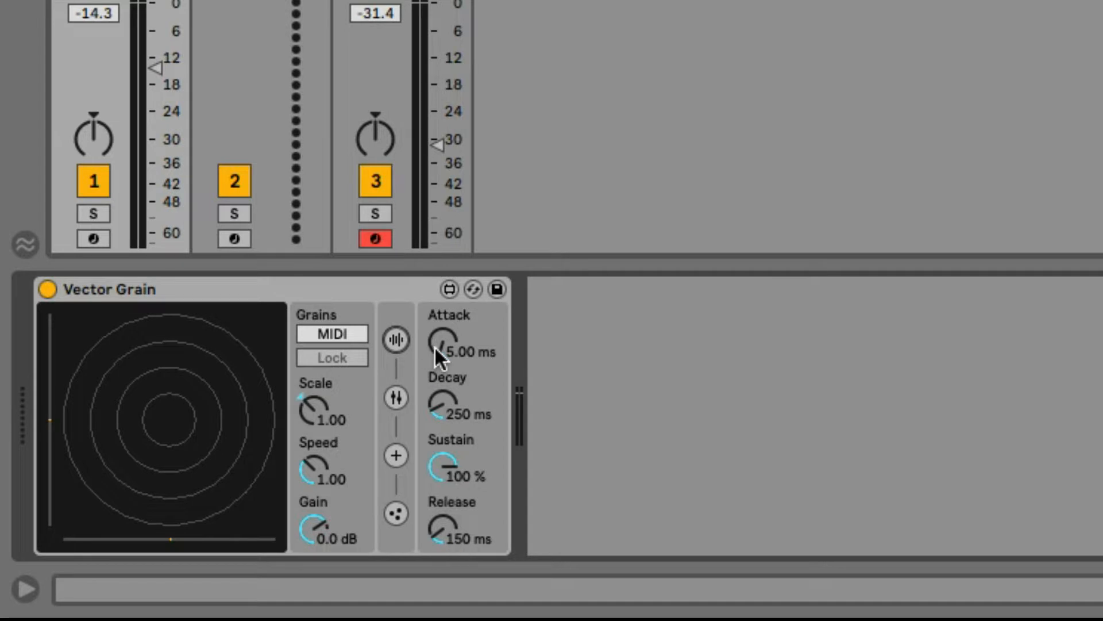
pyautogui.moveTo(443, 348); pyautogui.dragTo(443, 311)
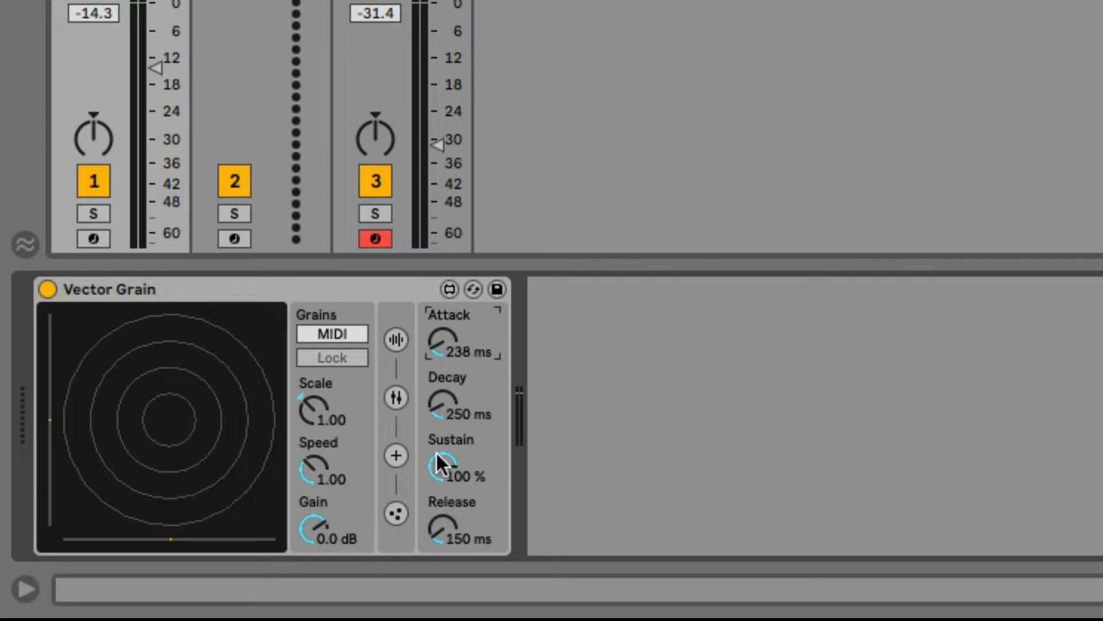
pyautogui.moveTo(441, 463); pyautogui.dragTo(436, 508)
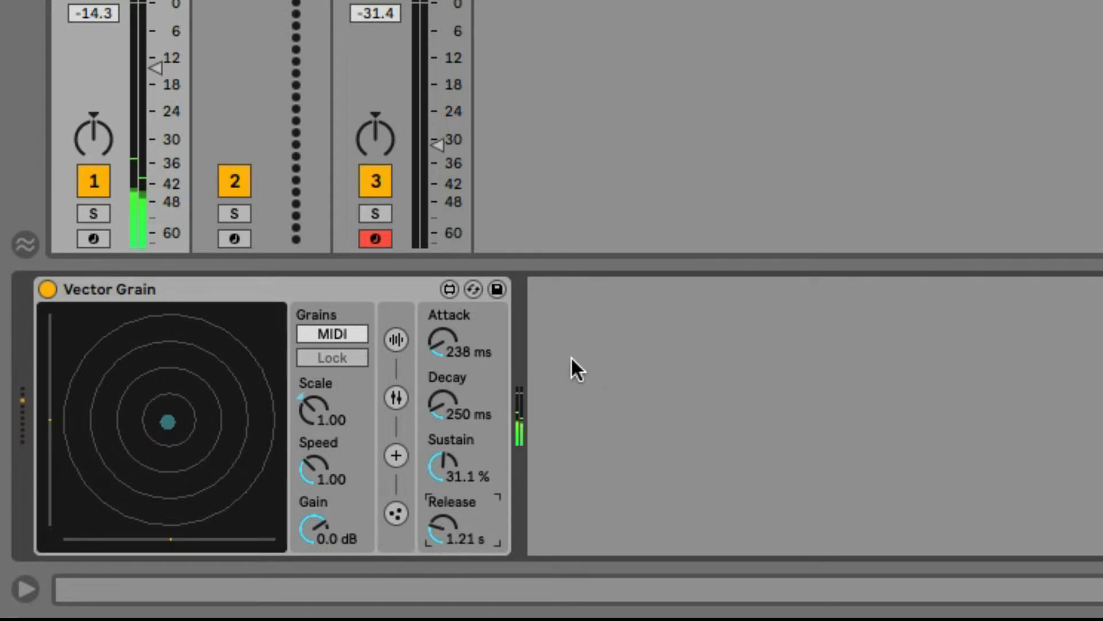
pyautogui.moveTo(442, 342)
pyautogui.mouseDown()
pyautogui.moveTo(442, 322)
pyautogui.moveTo(425, 333)
pyautogui.moveTo(436, 357)
pyautogui.mouseUp()
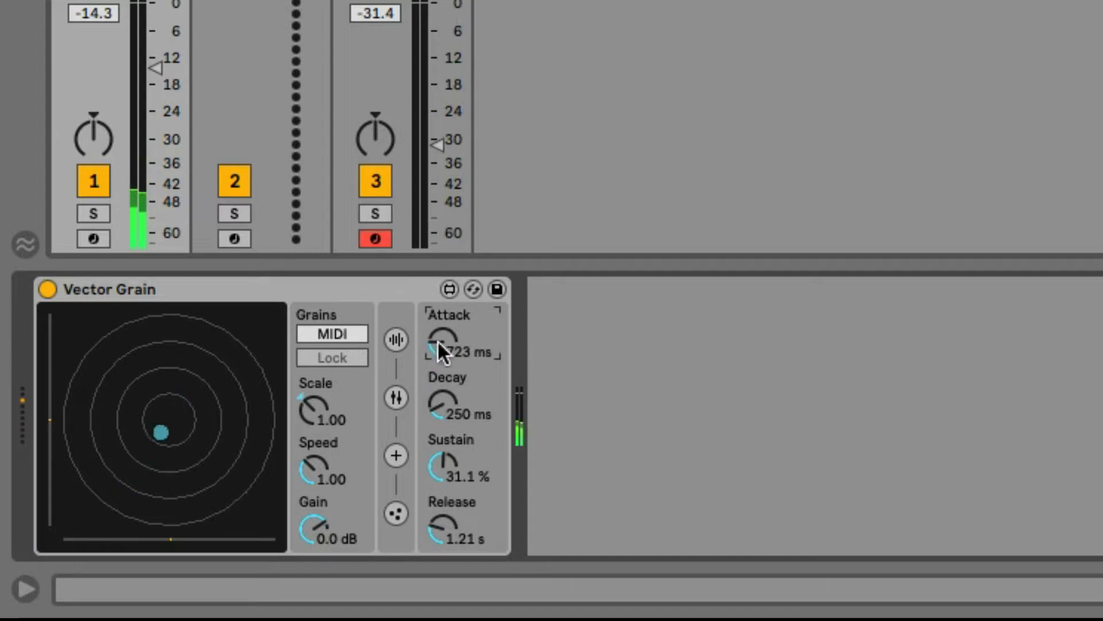
# Step: Show Vector Grain's grain parameters and examine the horizontal-movement modulation assigned to Pan
pyautogui.click(397, 340)
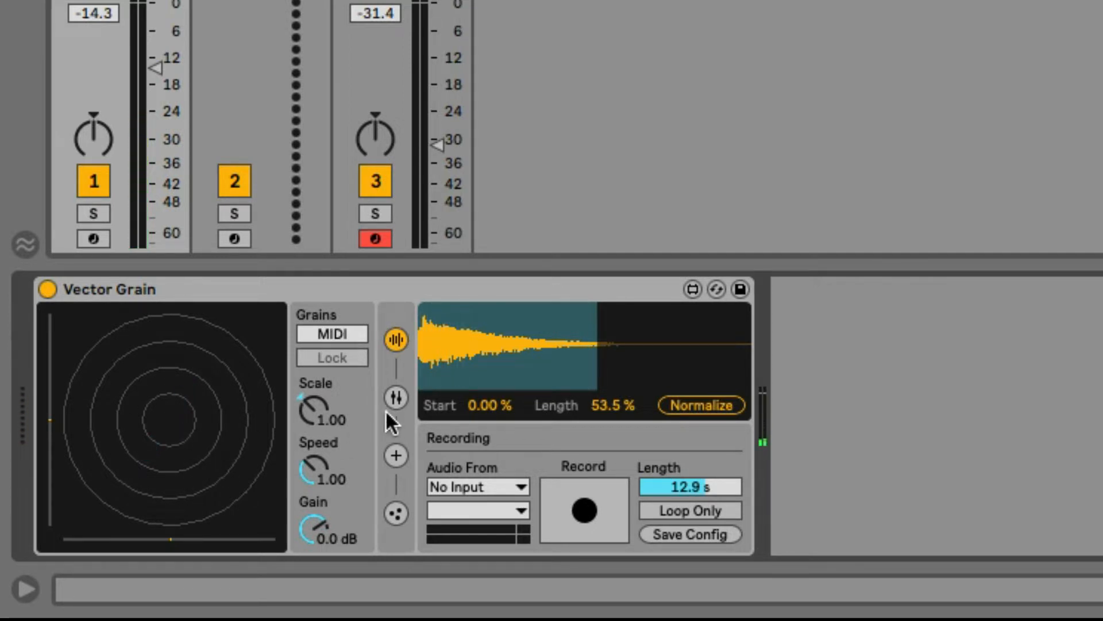
pyautogui.click(396, 396)
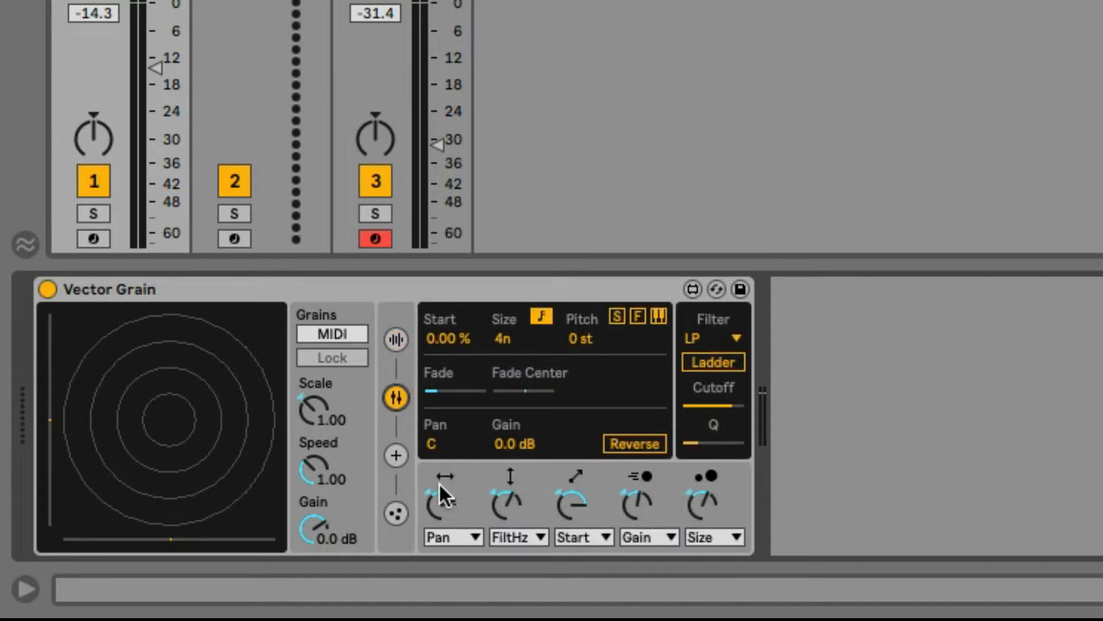
pyautogui.moveTo(439, 482); pyautogui.dragTo(476, 490)
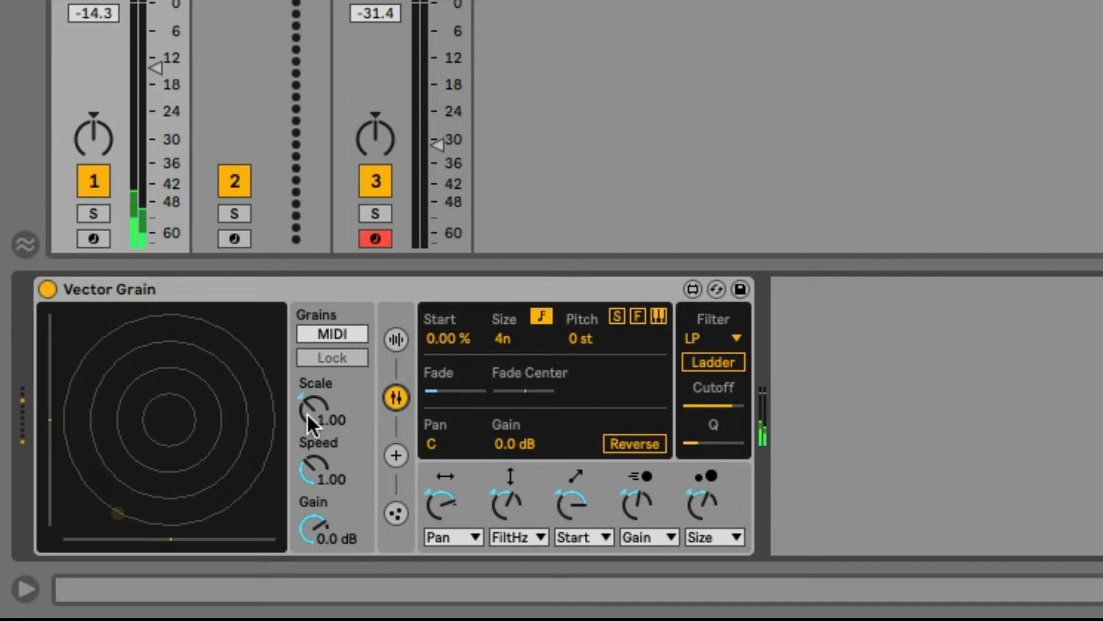
# Step: Try Vector Grain's Scale at 3.18 and 8.00, and bring it down to 2.76
pyautogui.moveTo(307, 413); pyautogui.dragTo(306, 368)
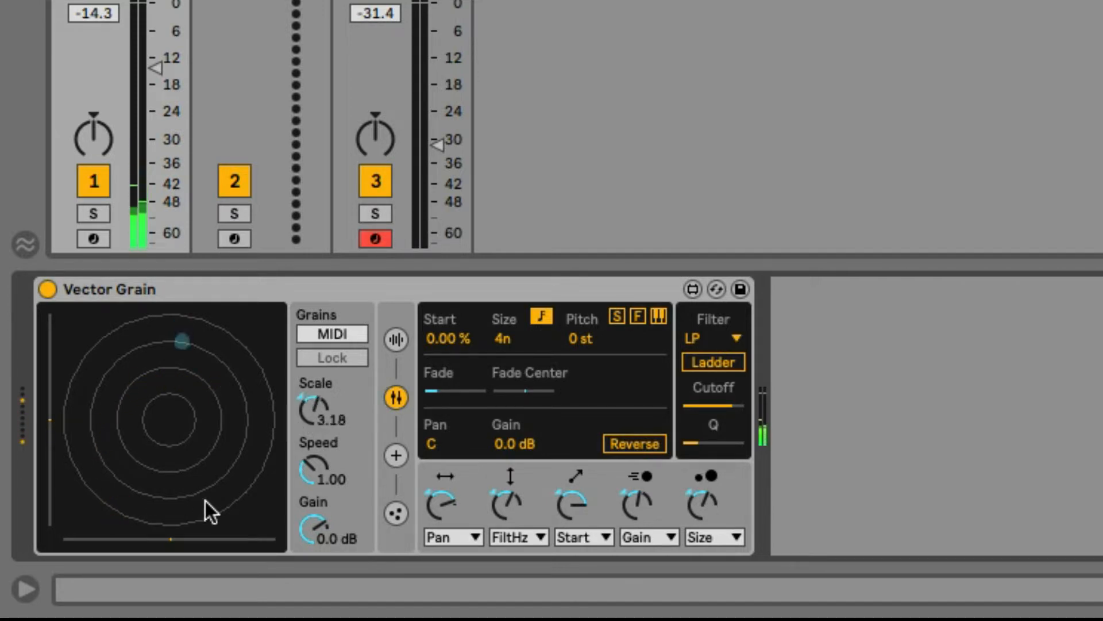
pyautogui.moveTo(305, 412); pyautogui.dragTo(305, 373)
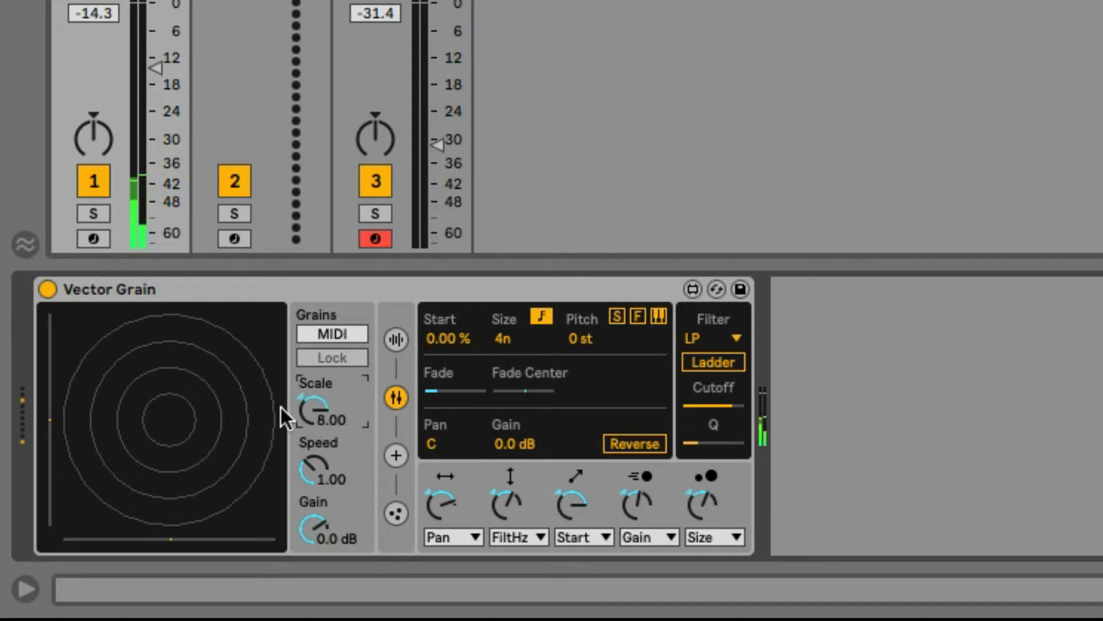
pyautogui.moveTo(305, 412); pyautogui.dragTo(306, 451)
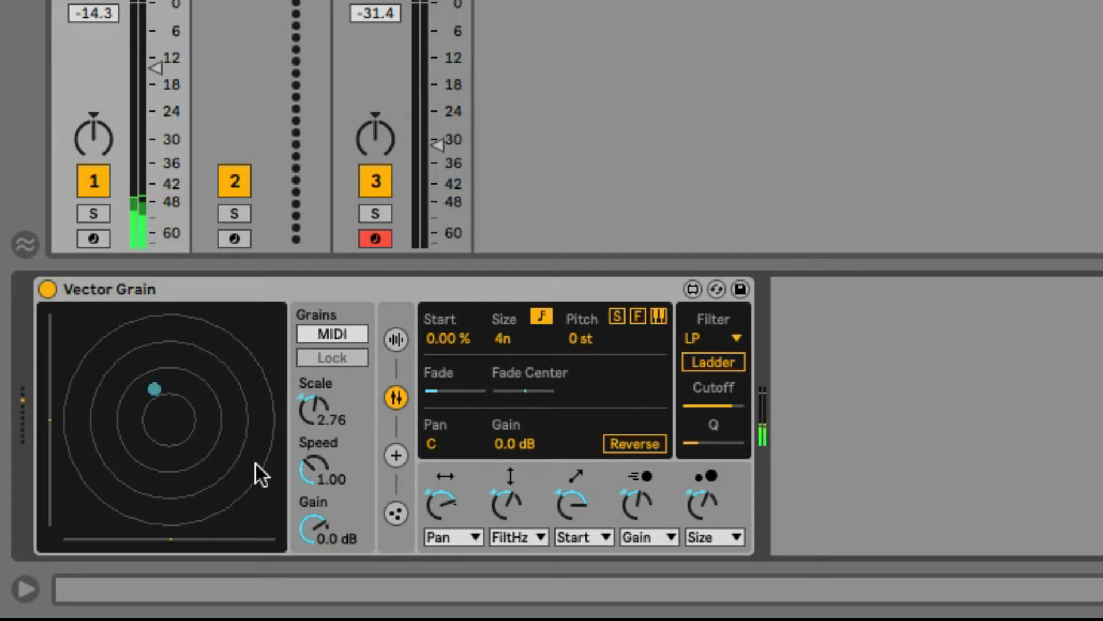
# Step: Try Vector Grain's Speed at 3.28 and 8.00, resetting both Scale and Speed to 1.00
pyautogui.click(315, 473)
pyautogui.moveTo(316, 473); pyautogui.dragTo(315, 456)
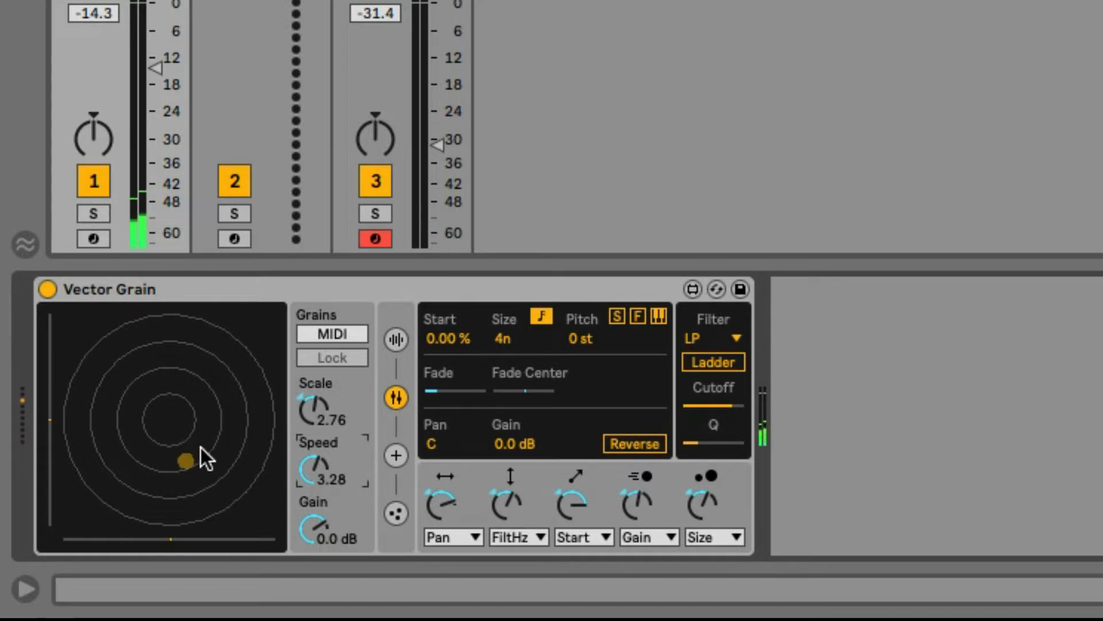
pyautogui.doubleClick(307, 409)
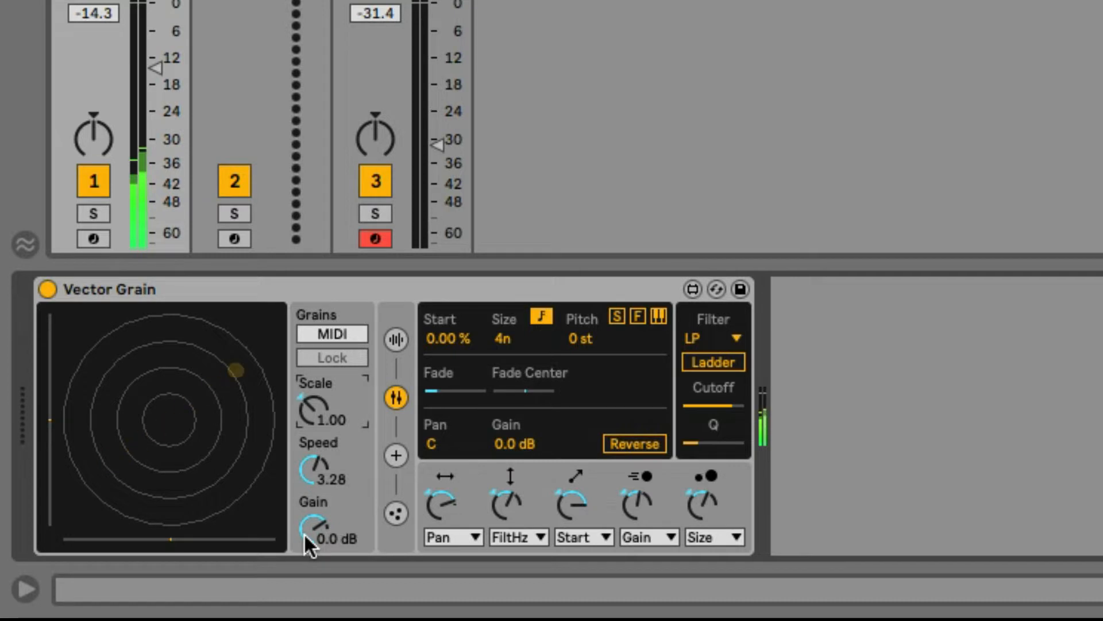
pyautogui.moveTo(307, 474); pyautogui.dragTo(307, 432)
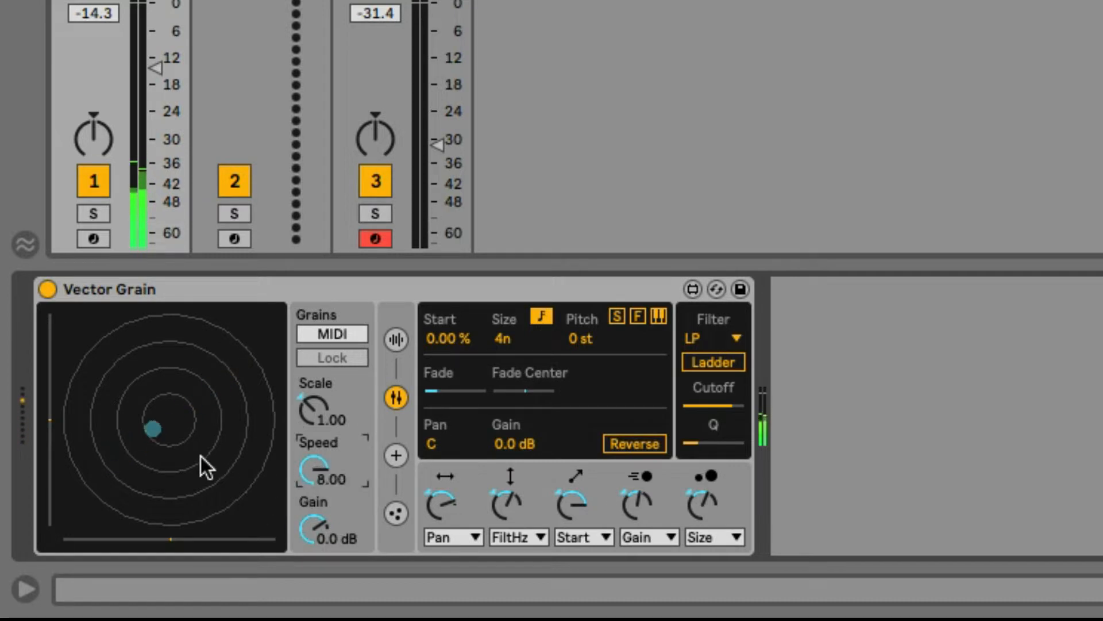
pyautogui.doubleClick(312, 466)
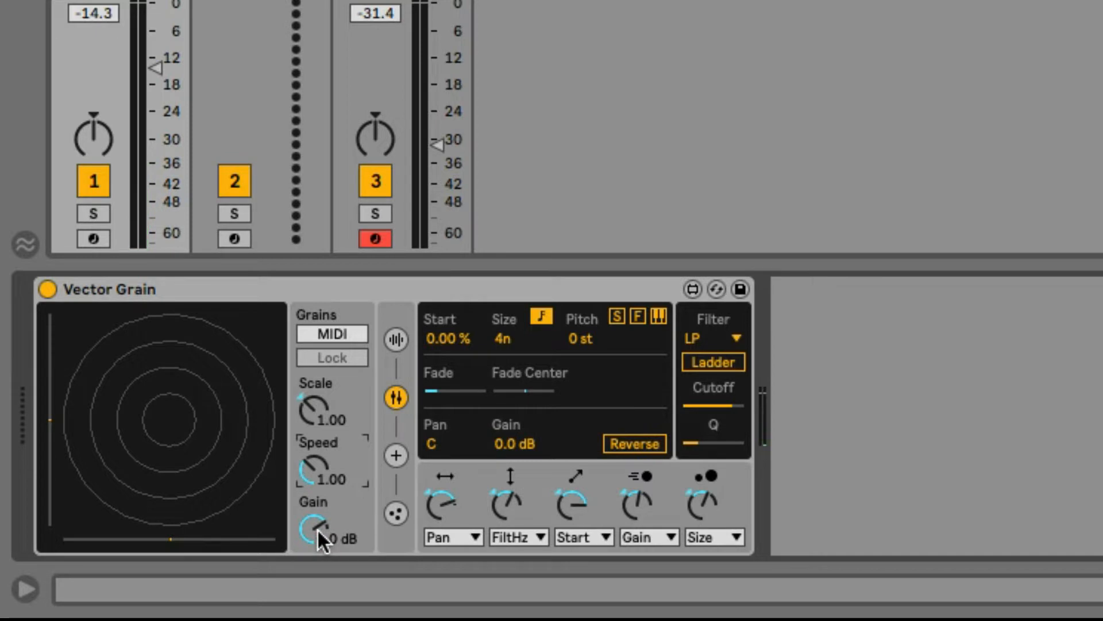
# Step: Set Vector Grain's Gain to 5.0 dB and try the grain display's vertical and horizontal offsets, returning both to centre
pyautogui.moveTo(320, 541); pyautogui.dragTo(321, 520)
pyautogui.moveTo(50, 422); pyautogui.dragTo(55, 343)
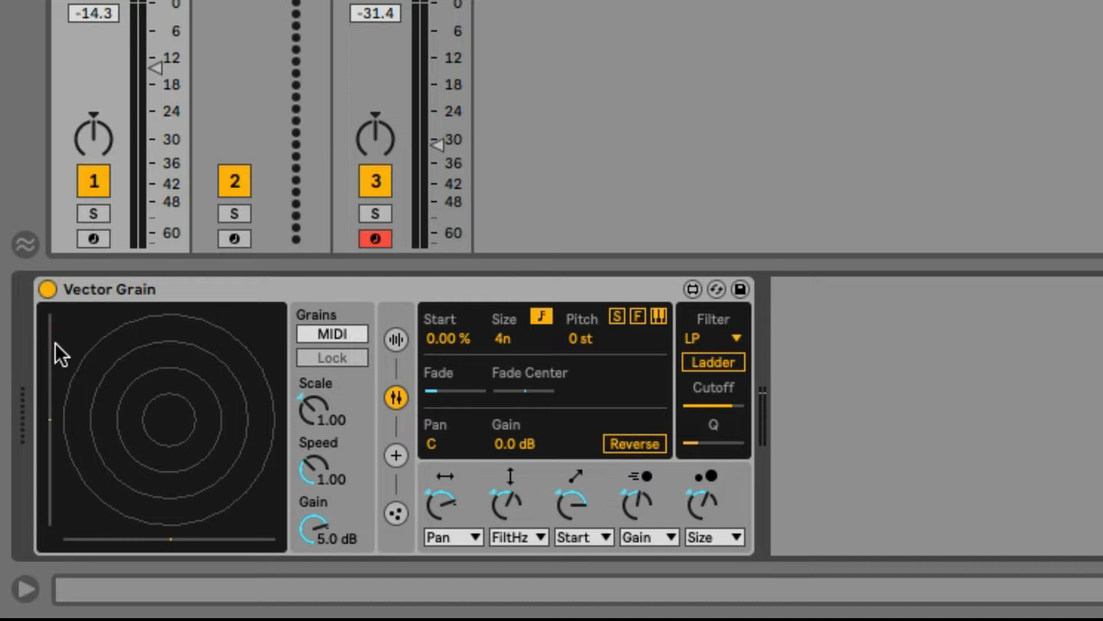
pyautogui.moveTo(194, 540); pyautogui.dragTo(168, 545)
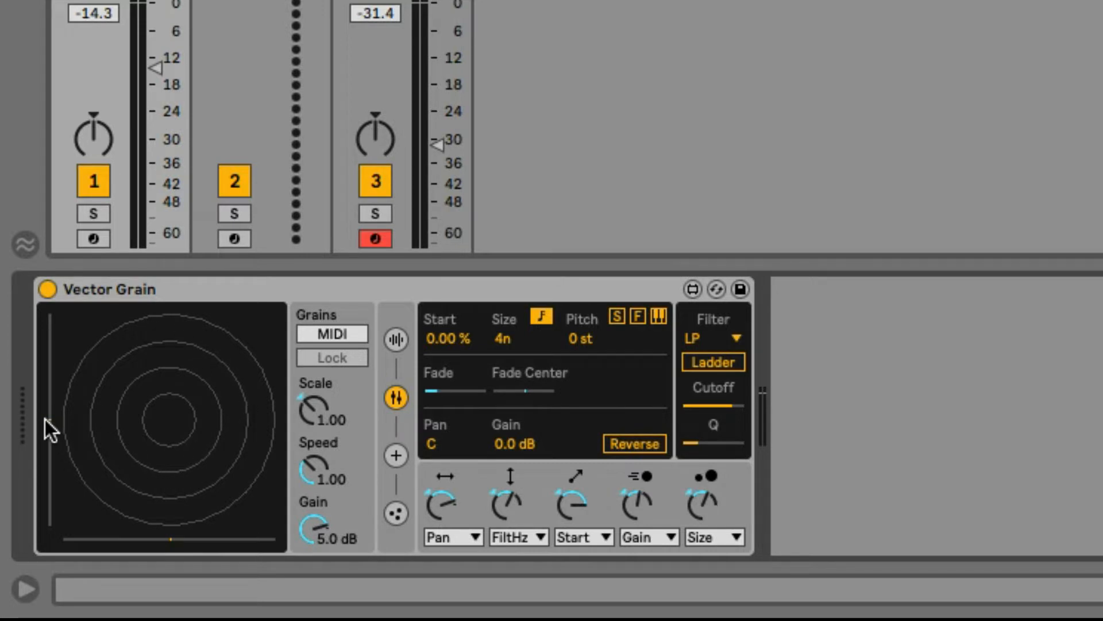
# Step: Offset the grains about halfway upward and just over halfway rightward, and set Speed to 2.88 and Scale to 1.96
pyautogui.moveTo(45, 419); pyautogui.dragTo(50, 368)
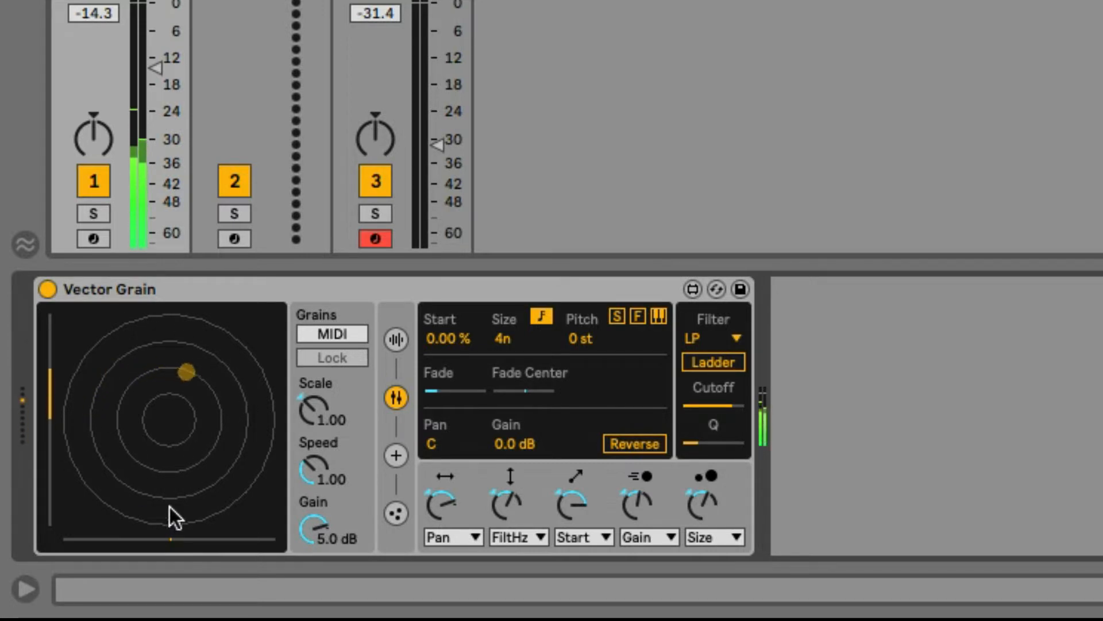
pyautogui.moveTo(182, 539); pyautogui.dragTo(219, 543)
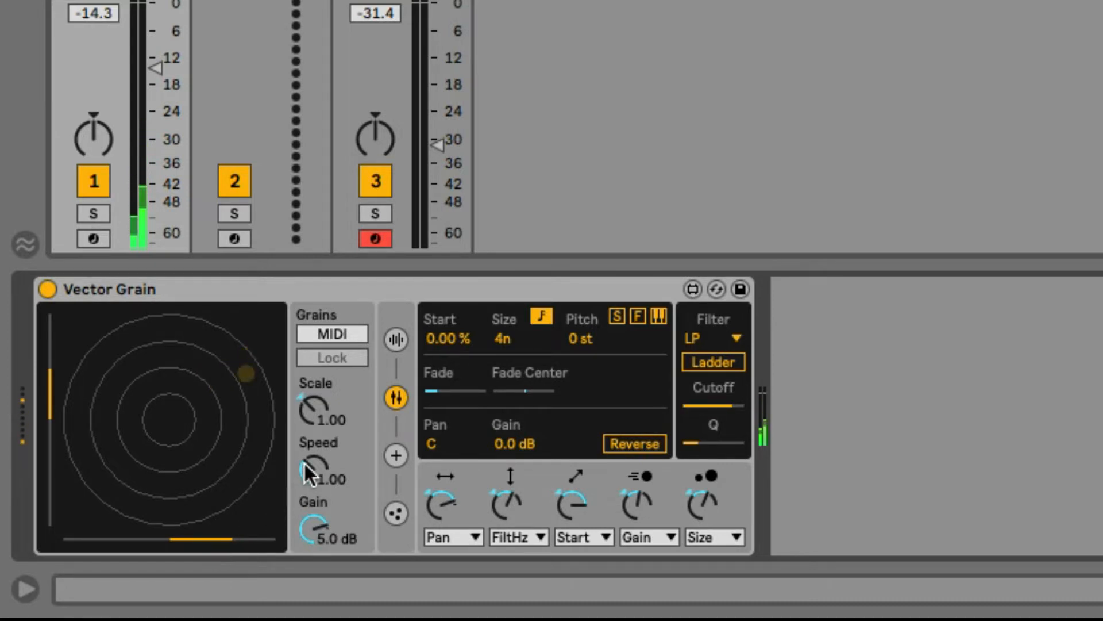
pyautogui.moveTo(313, 469); pyautogui.dragTo(305, 407)
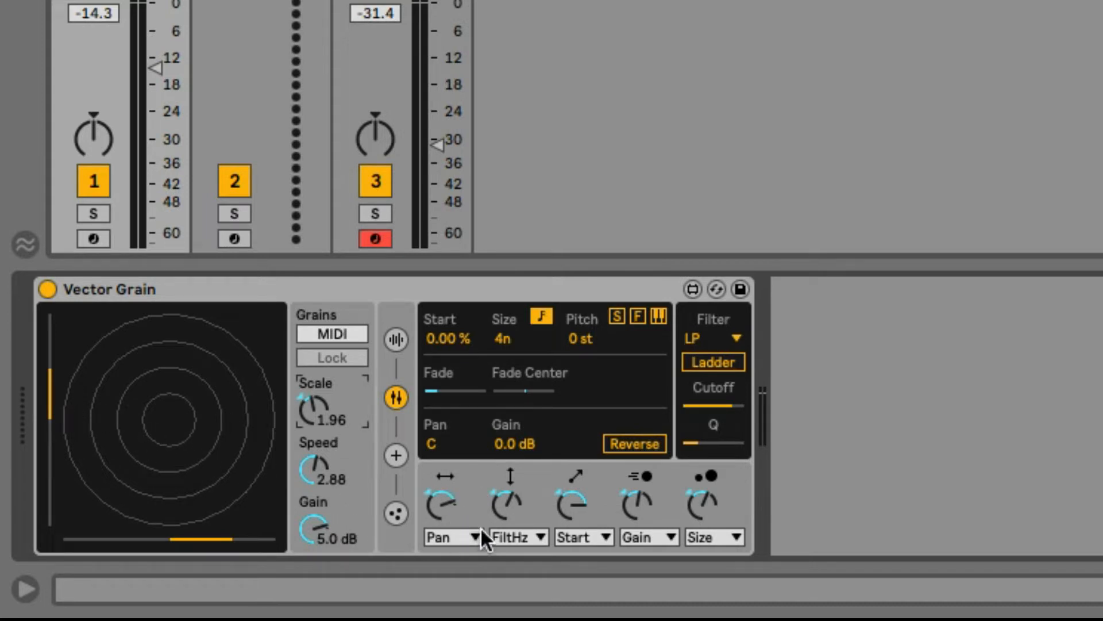
# Step: Check the horizontal-movement modulation targets and the sample waveform, and lengthen the grain Fade to just under half of its range
pyautogui.click(452, 537)
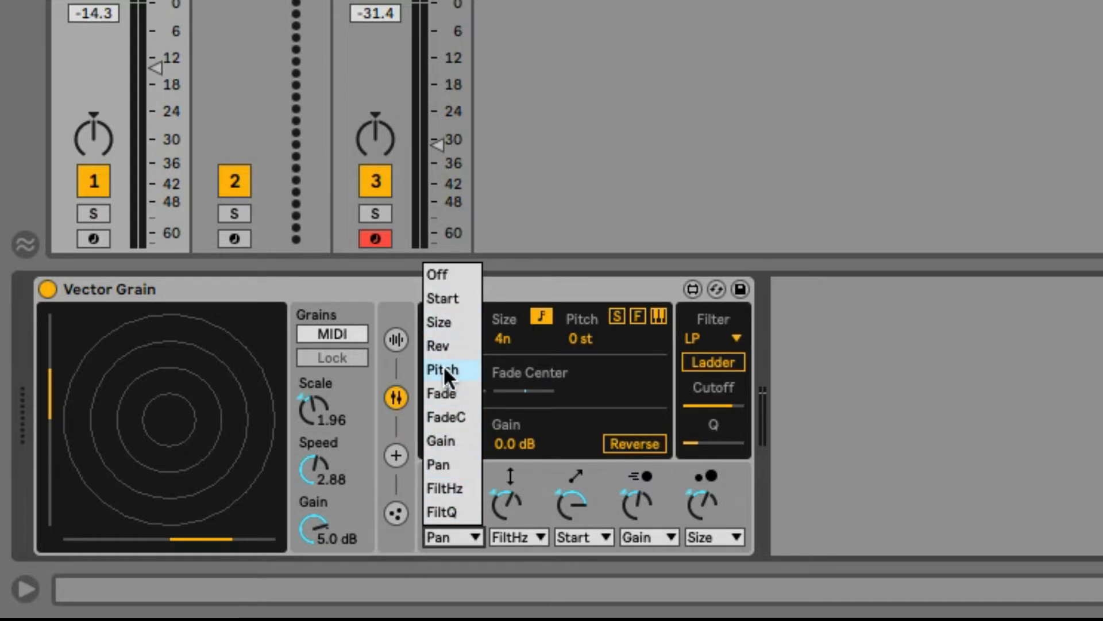
pyautogui.click(461, 542)
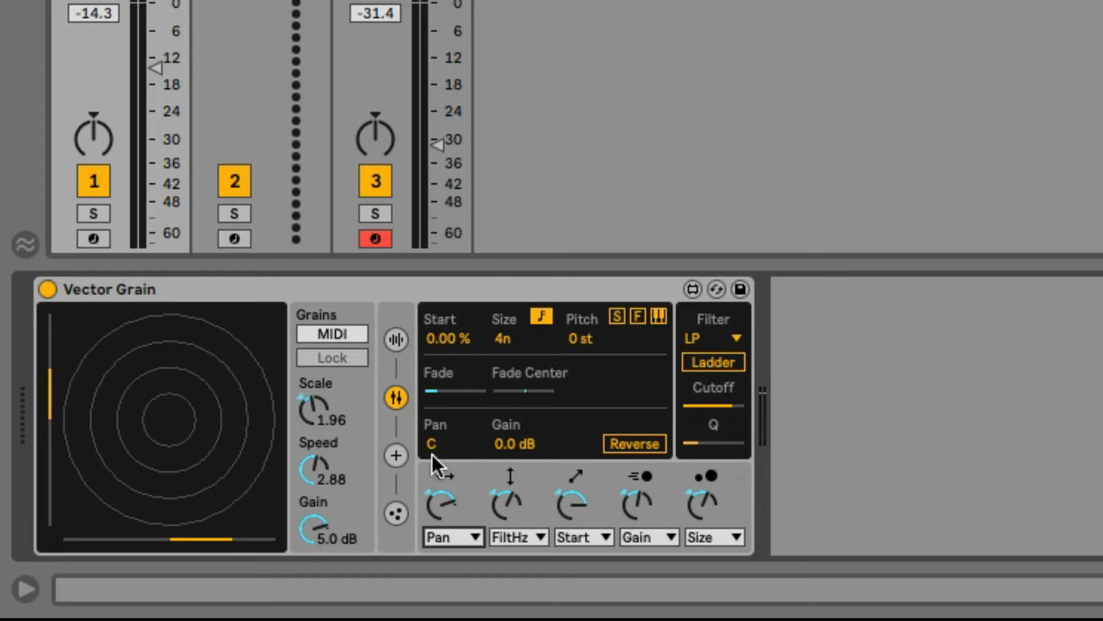
pyautogui.click(639, 443)
pyautogui.click(396, 339)
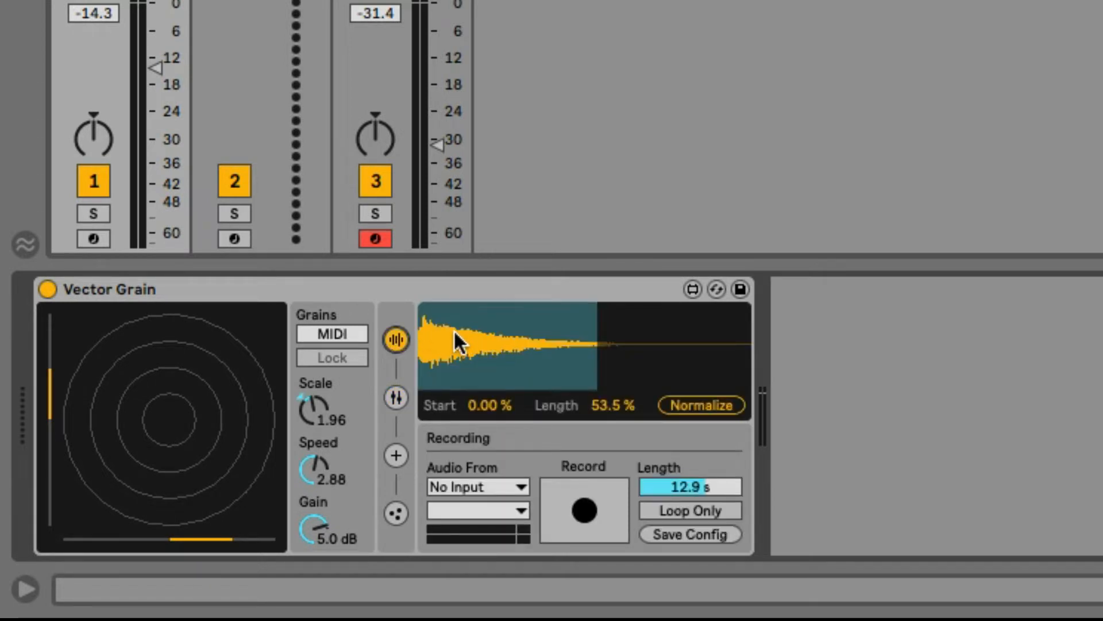
pyautogui.click(395, 396)
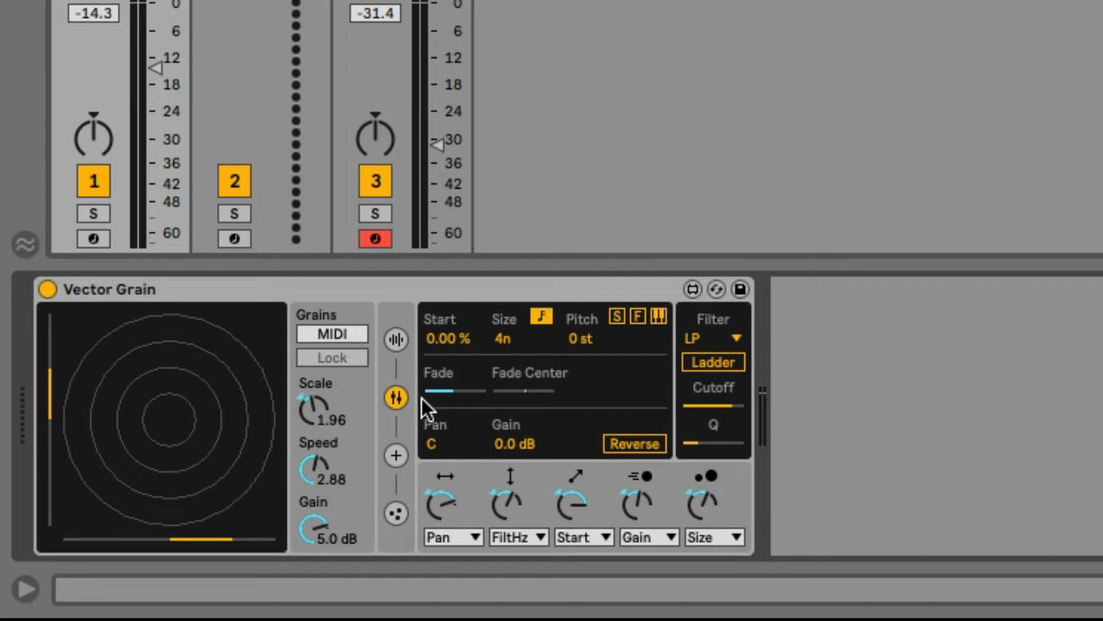
# Step: Turn on the Attractor in the motion settings, try it at X 0.34, Y 0.36, and place it at X -0.30, Y -0.10
pyautogui.click(400, 450)
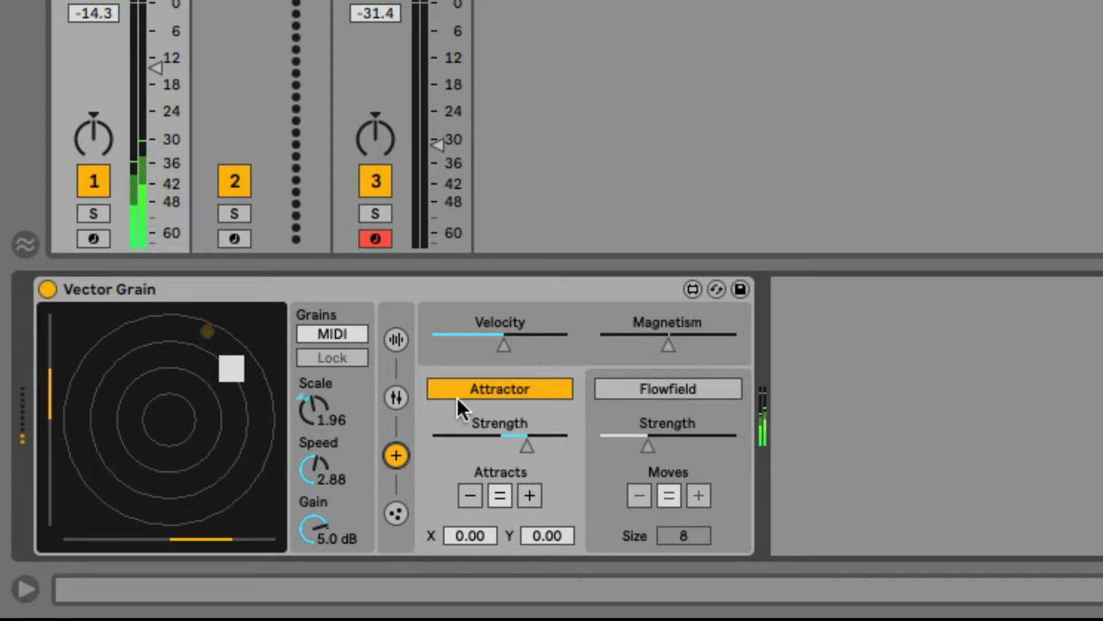
pyautogui.click(220, 357)
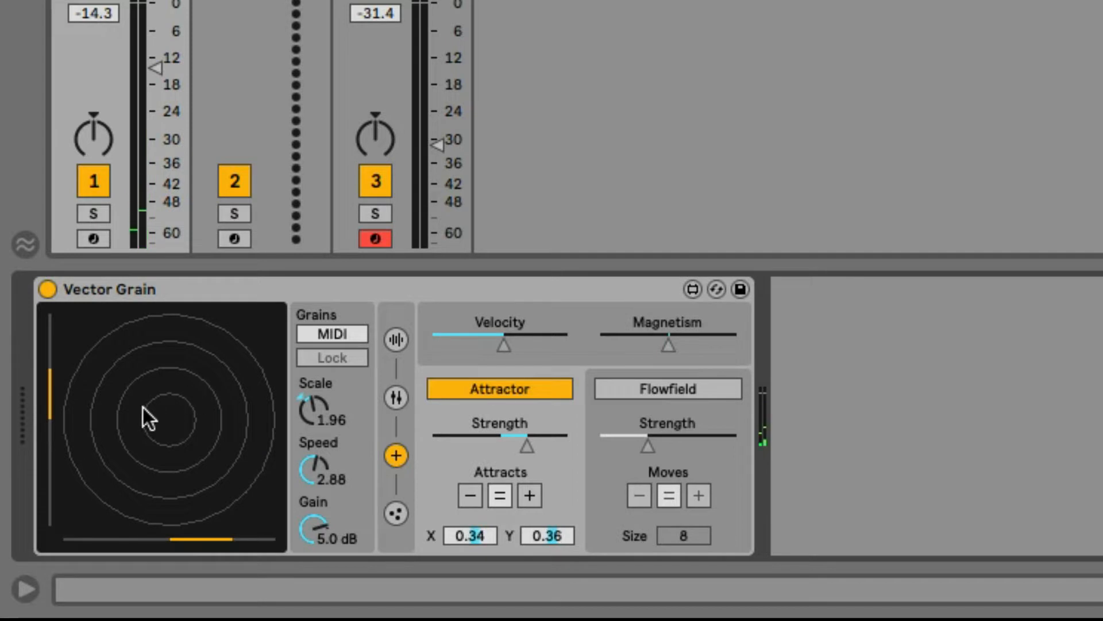
pyautogui.moveTo(143, 407); pyautogui.dragTo(169, 390)
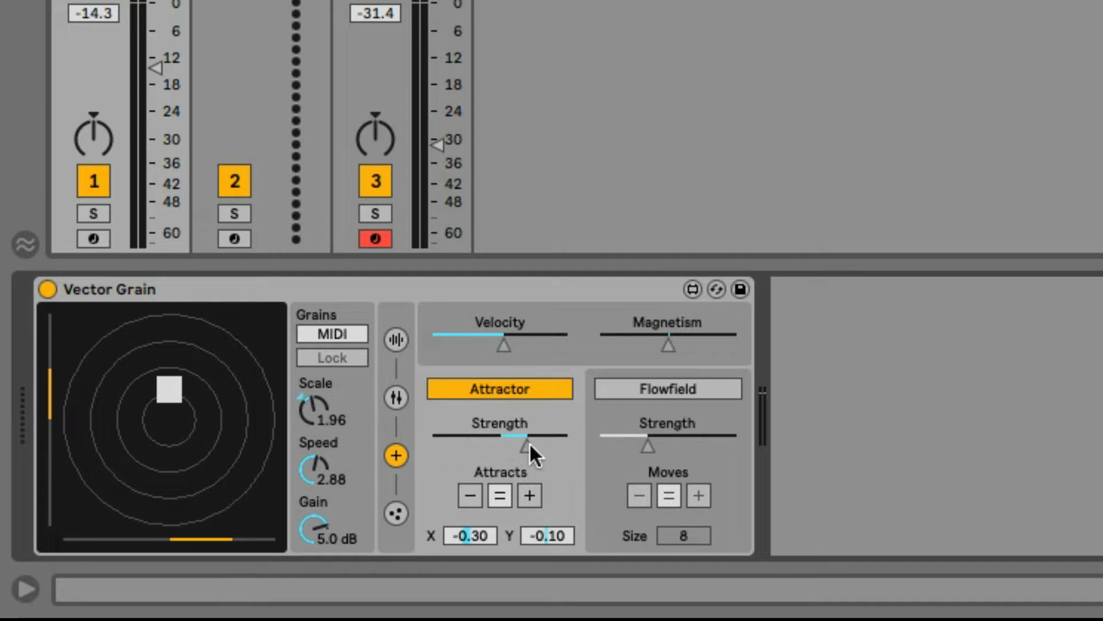
# Step: Try the Attractor's Strength close to its positive maximum, and bring it down to a slightly negative value
pyautogui.moveTo(526, 442); pyautogui.dragTo(560, 443)
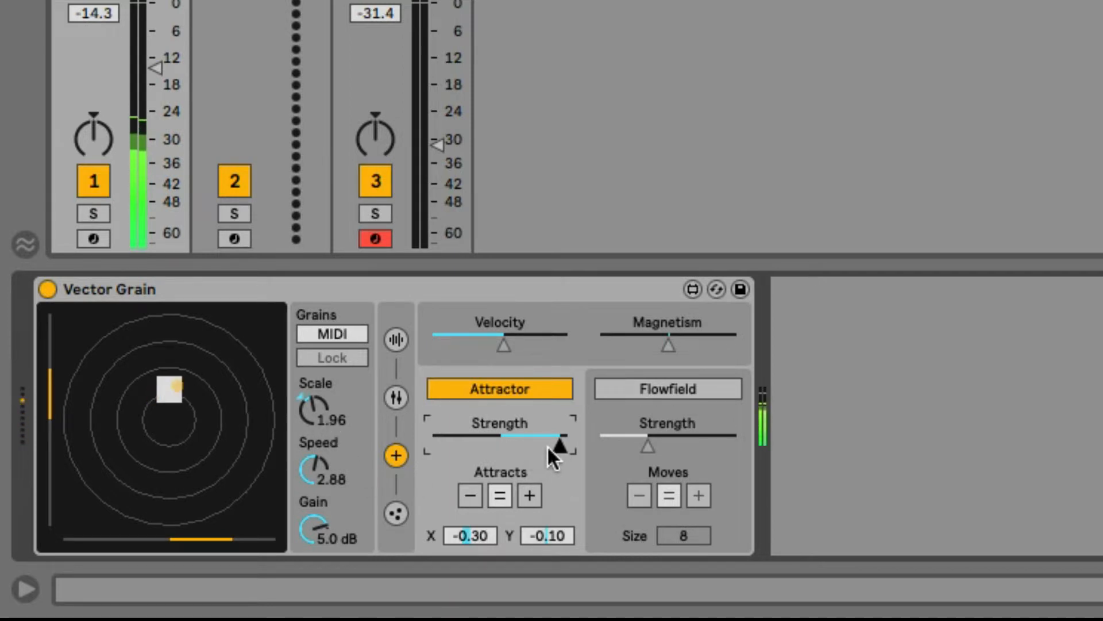
pyautogui.moveTo(557, 446); pyautogui.dragTo(474, 446)
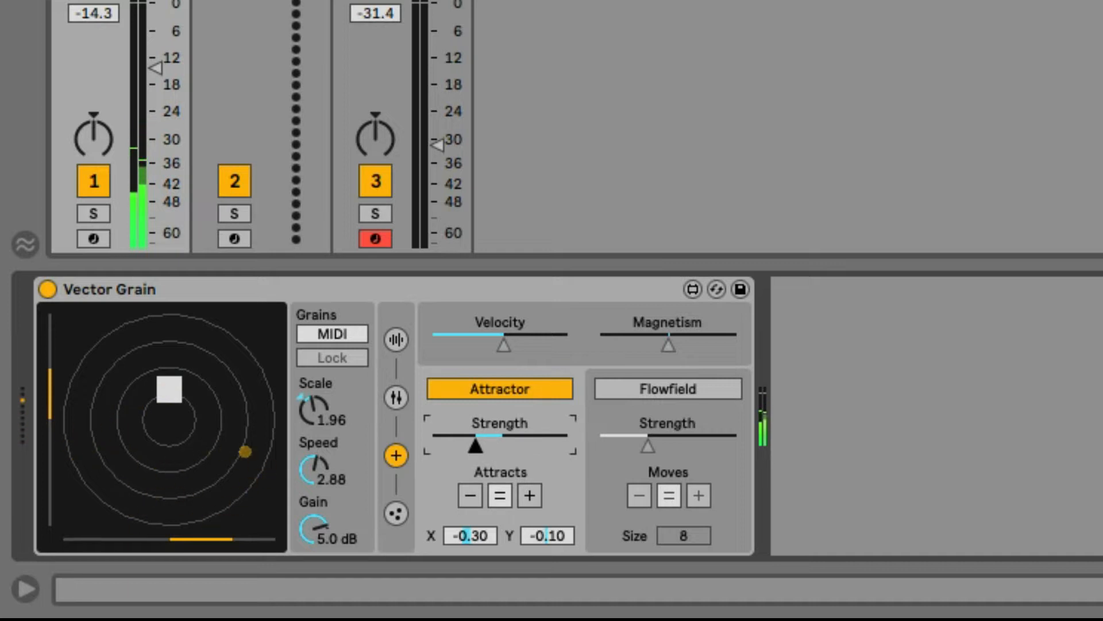
pyautogui.moveTo(475, 446); pyautogui.dragTo(480, 446)
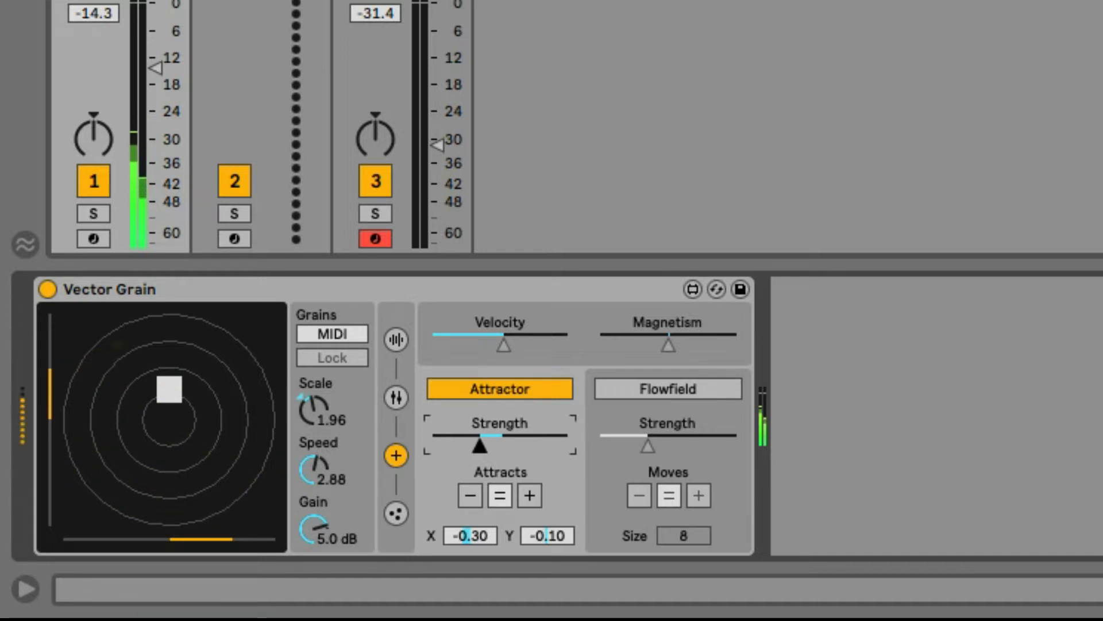
# Step: Try the Flowfield with a lower Strength, switch off both Flowfield and Attractor, and raise Velocity slightly
pyautogui.click(654, 389)
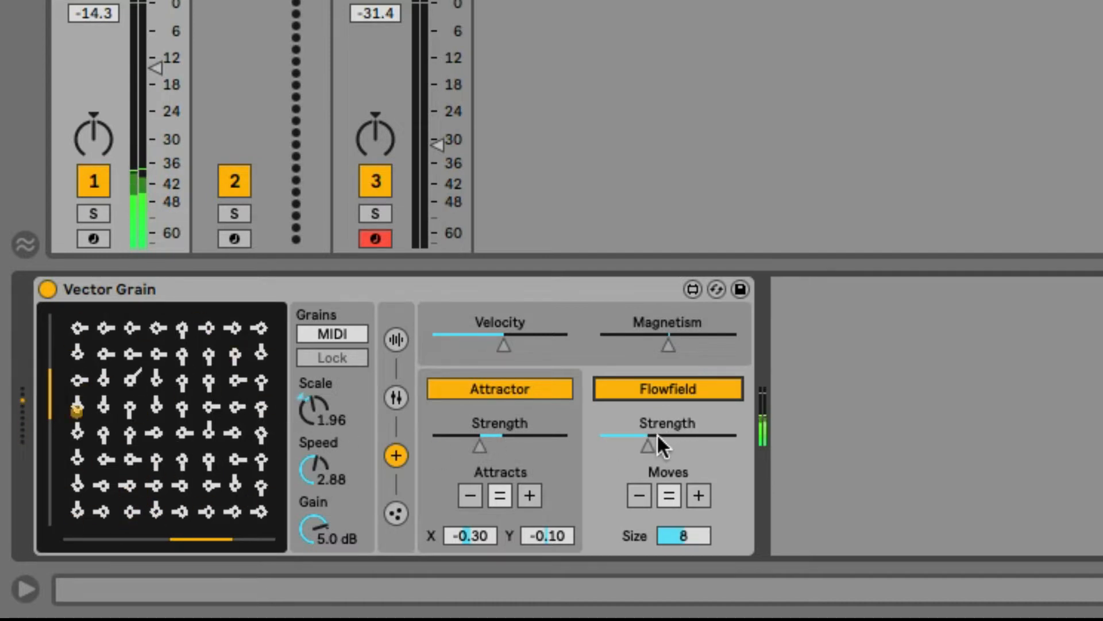
pyautogui.moveTo(648, 444)
pyautogui.mouseDown()
pyautogui.moveTo(699, 444)
pyautogui.moveTo(613, 444)
pyautogui.moveTo(626, 445)
pyautogui.mouseUp()
pyautogui.click(643, 386)
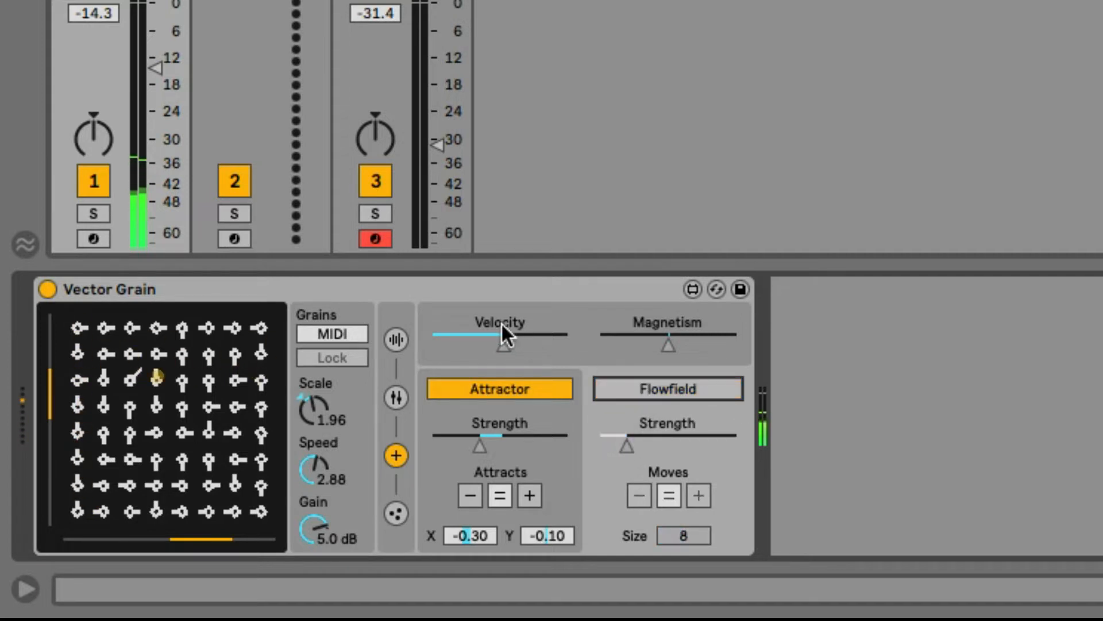
pyautogui.click(514, 386)
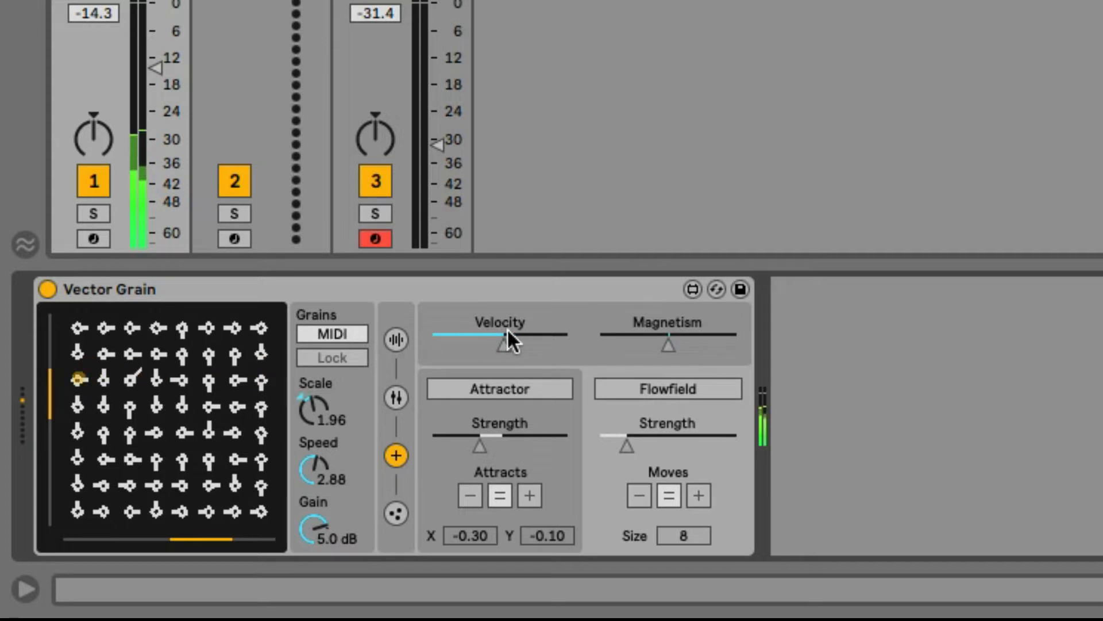
pyautogui.moveTo(507, 336)
pyautogui.mouseDown()
pyautogui.moveTo(520, 336)
pyautogui.moveTo(508, 336)
pyautogui.mouseUp()
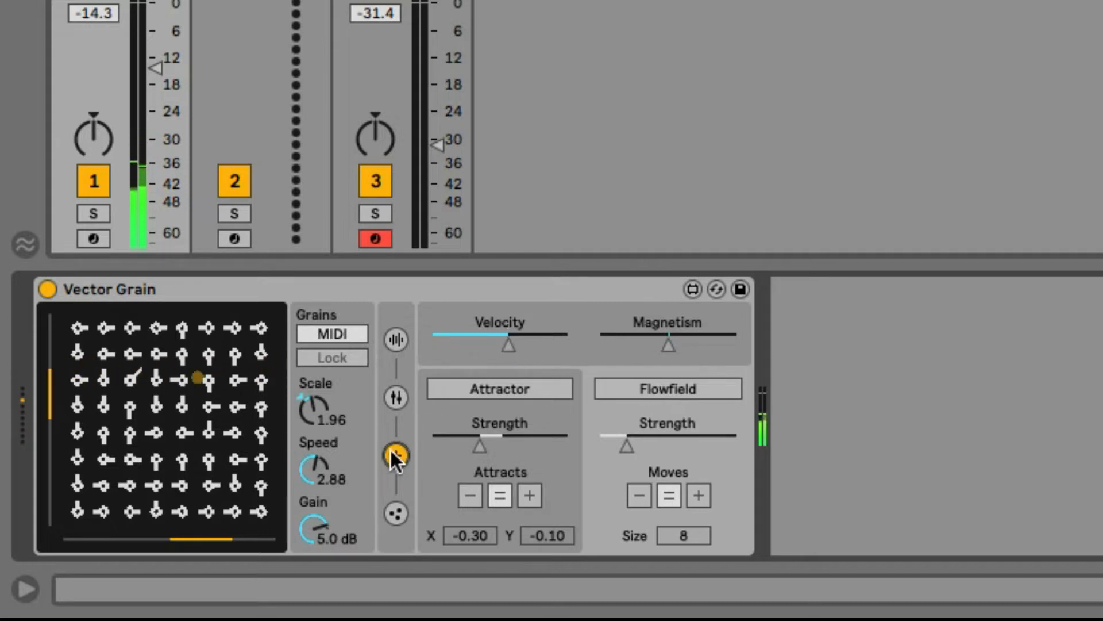
# Step: Show the particle settings and try Mass at about three quarters and Charge at about one fifth of their ranges
pyautogui.click(396, 511)
pyautogui.click(396, 510)
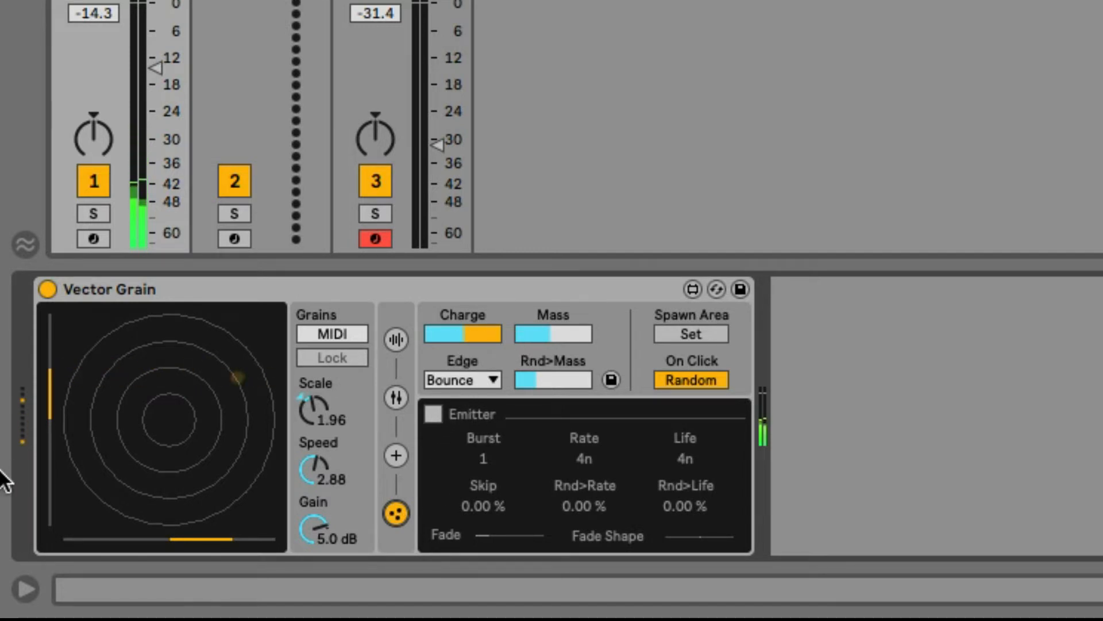
pyautogui.moveTo(551, 333); pyautogui.dragTo(482, 341)
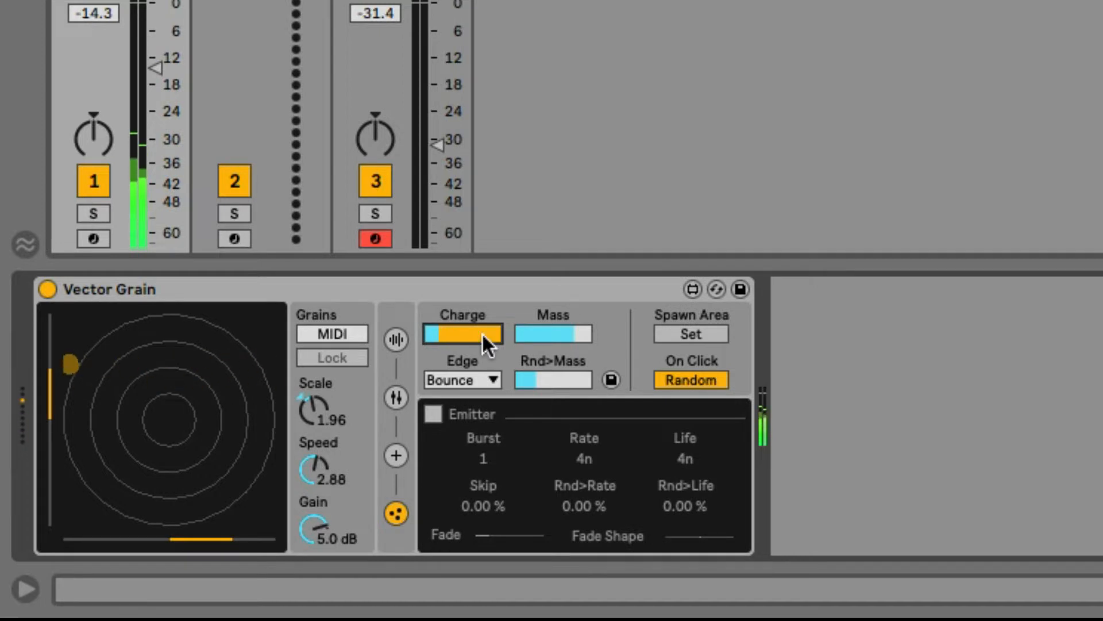
# Step: Try the Clip and Wrap modes for the particles' Edge behaviour and return it to Bounce
pyautogui.click(474, 380)
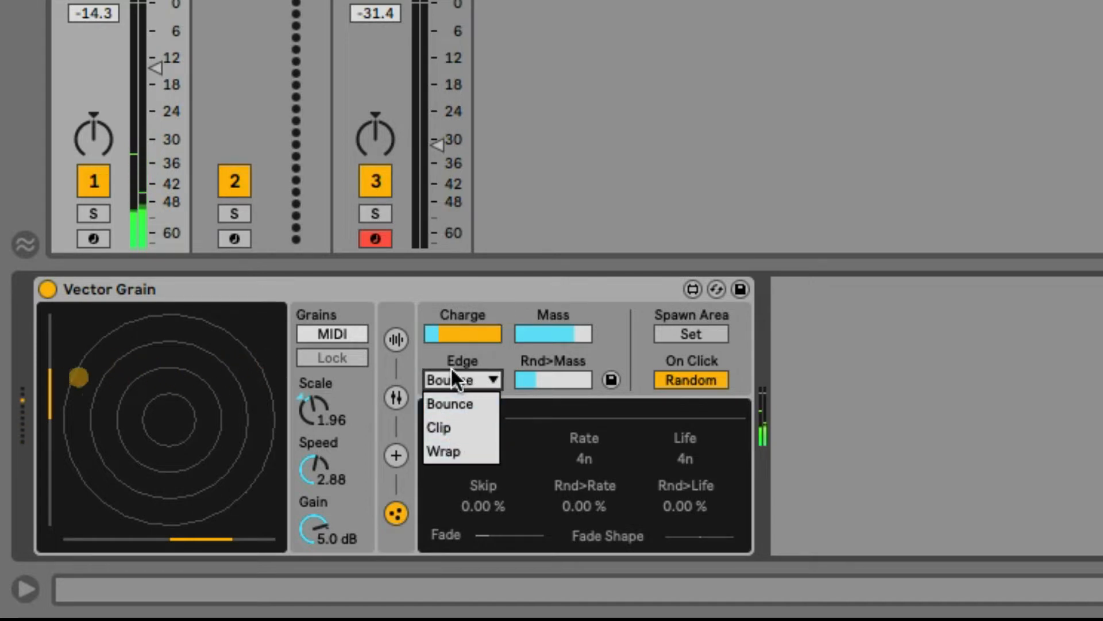
pyautogui.click(451, 429)
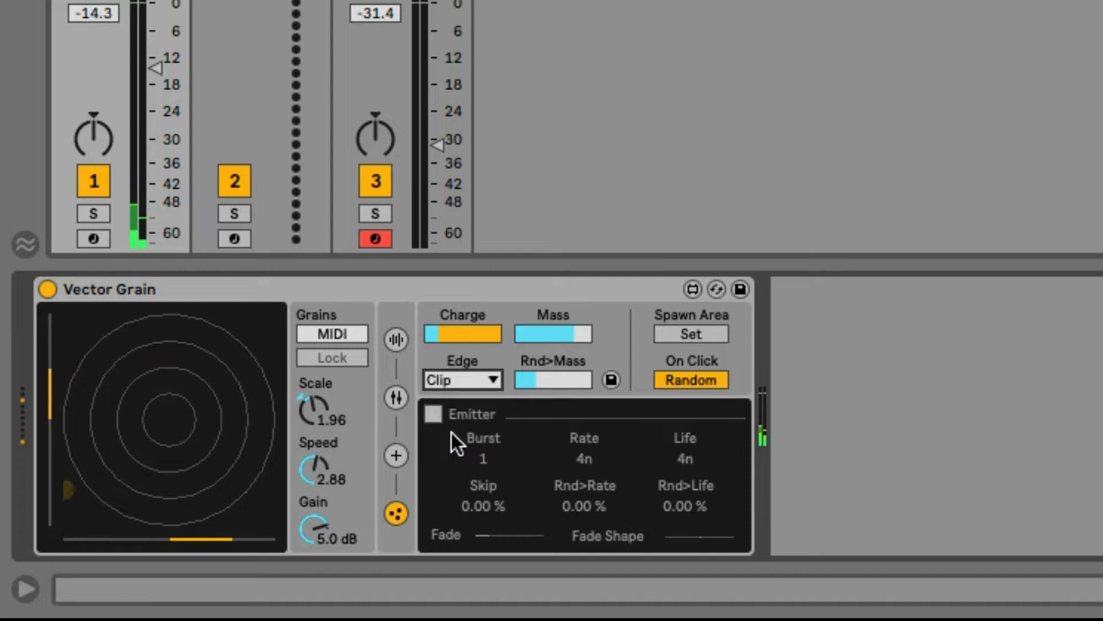
pyautogui.click(456, 379)
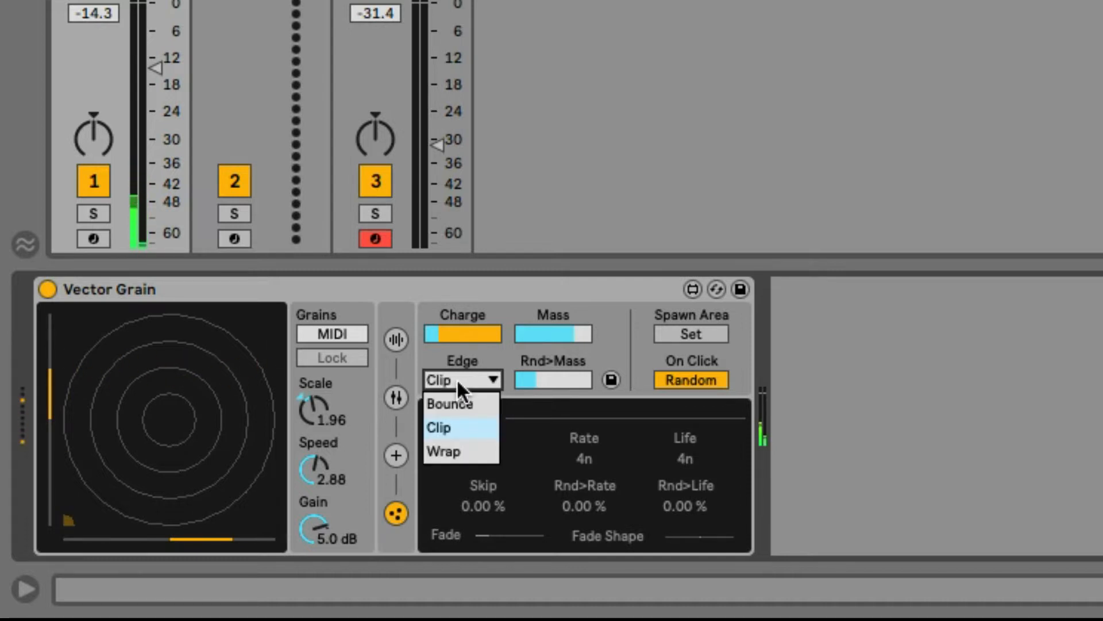
pyautogui.click(454, 451)
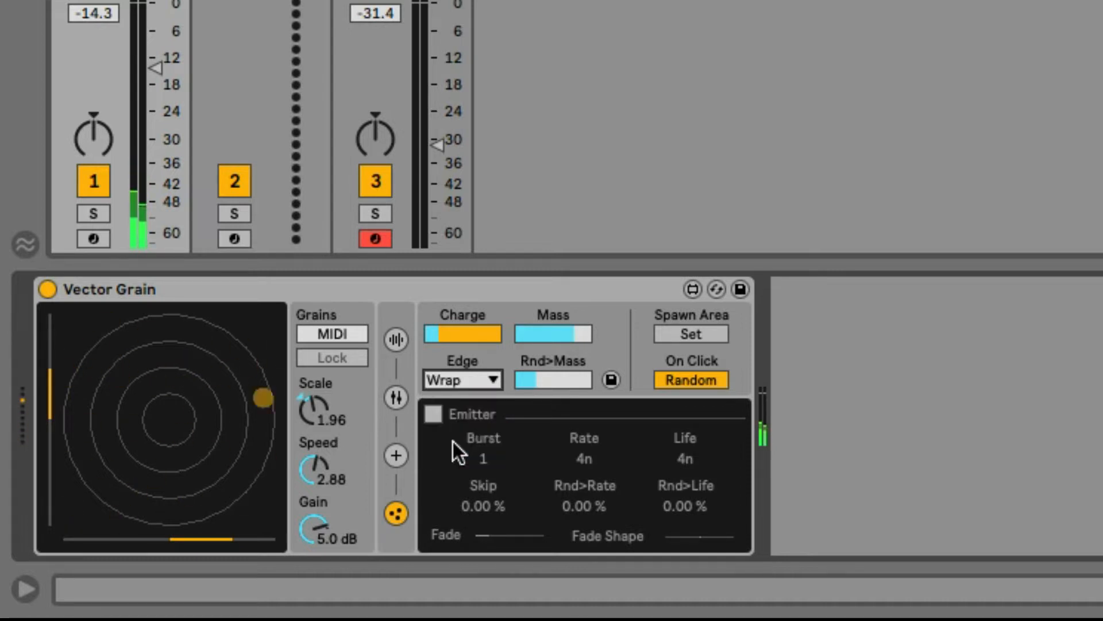
pyautogui.click(460, 382)
pyautogui.click(464, 394)
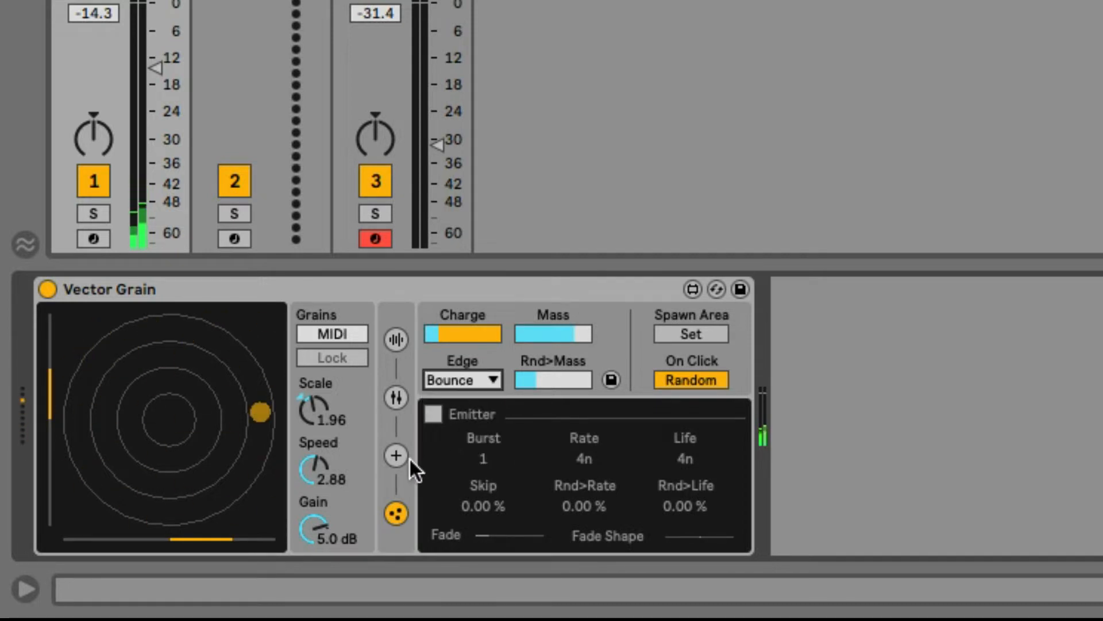
# Step: Lower the motion Velocity to about 40 % of its range and close the motion settings
pyautogui.click(389, 457)
pyautogui.click(389, 457)
pyautogui.click(391, 451)
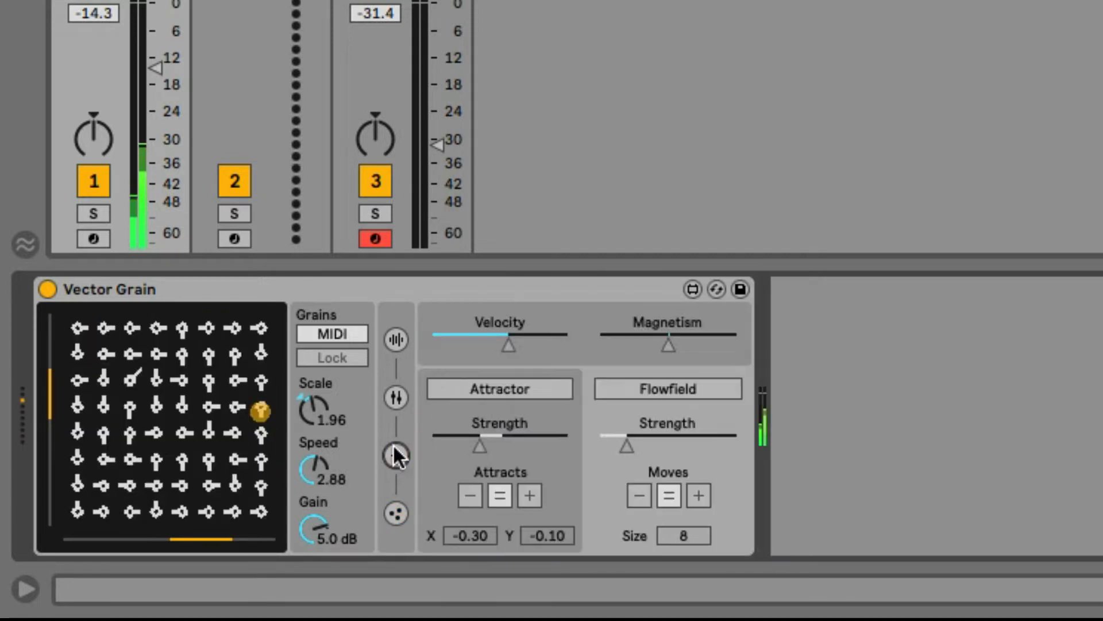
pyautogui.moveTo(512, 342); pyautogui.dragTo(483, 342)
pyautogui.click(395, 454)
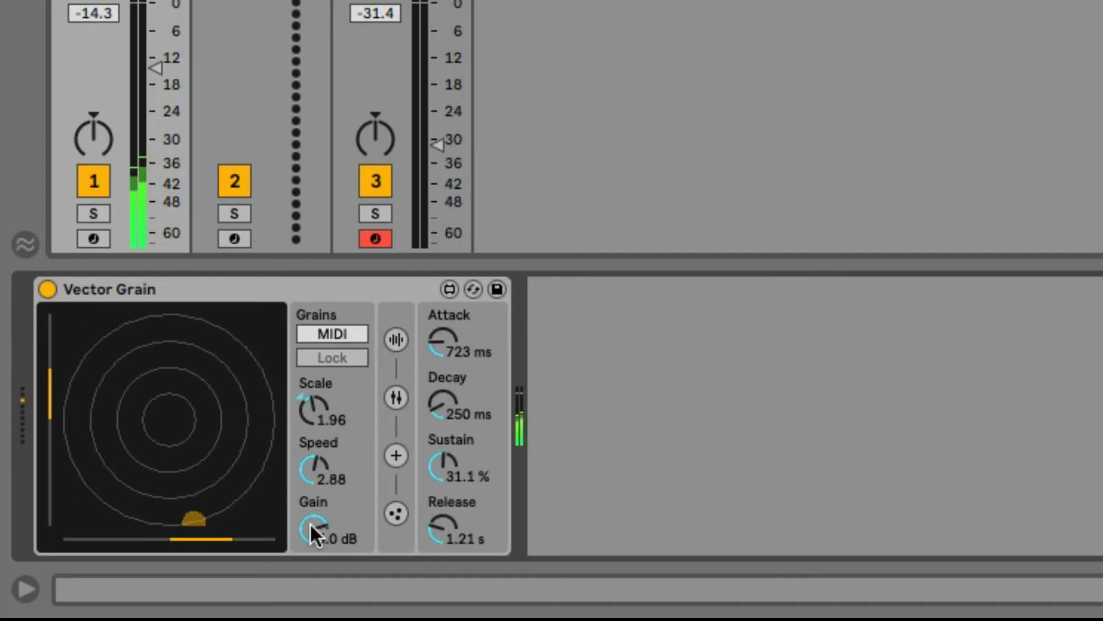
# Step: In the particle settings, return Charge to its centre value and lower Mass to about 40 % of its range
pyautogui.click(397, 511)
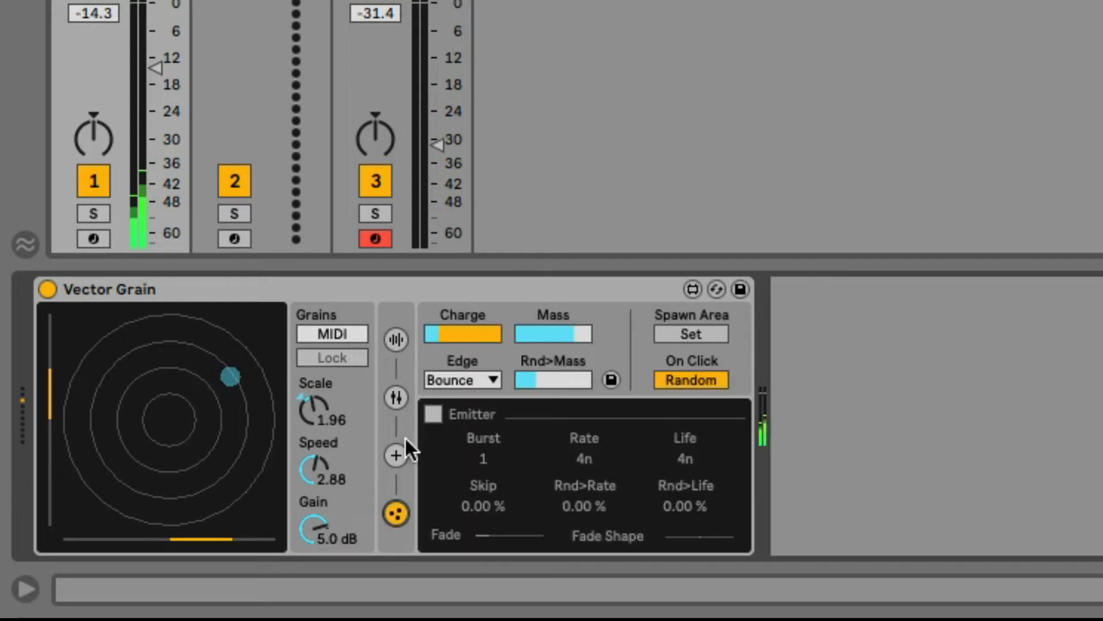
pyautogui.click(460, 380)
pyautogui.click(460, 380)
pyautogui.moveTo(461, 344); pyautogui.dragTo(461, 338)
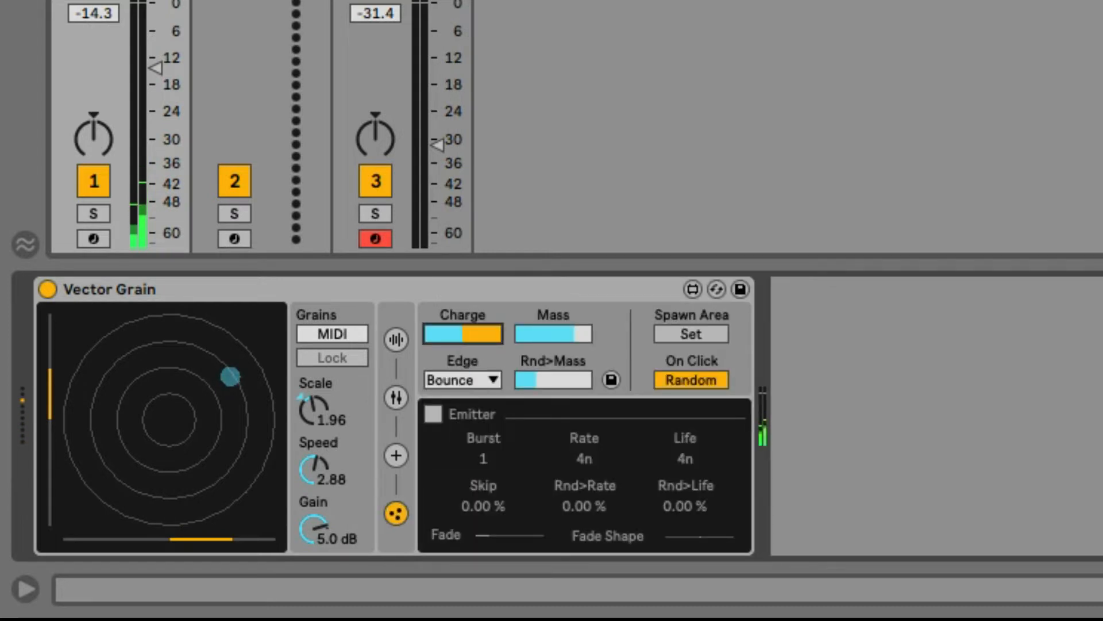
pyautogui.click(552, 317)
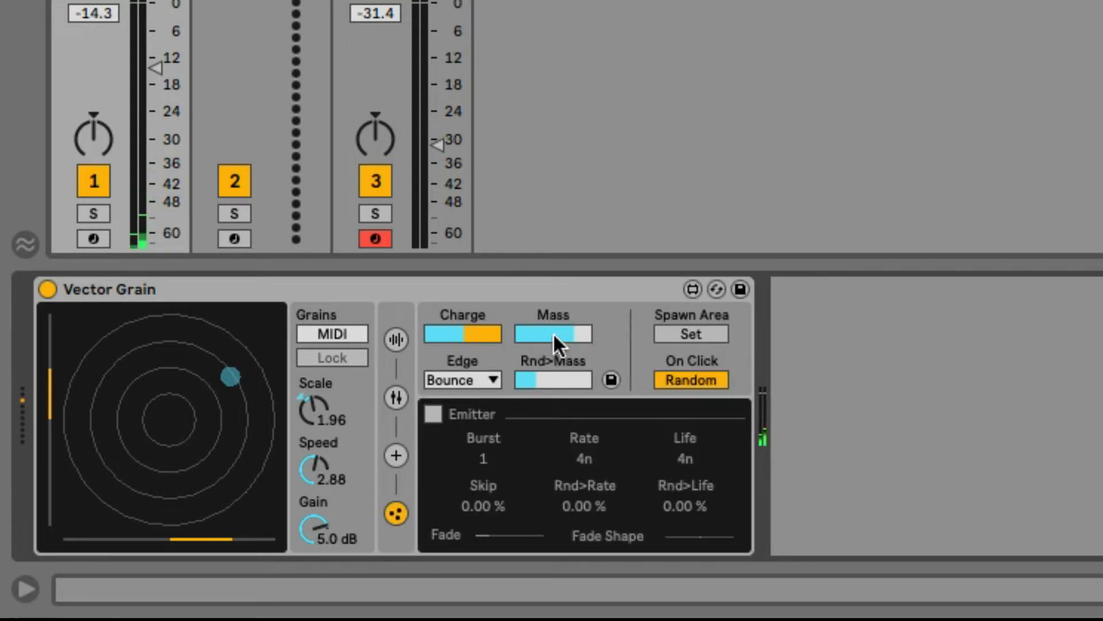
pyautogui.moveTo(553, 332); pyautogui.dragTo(545, 333)
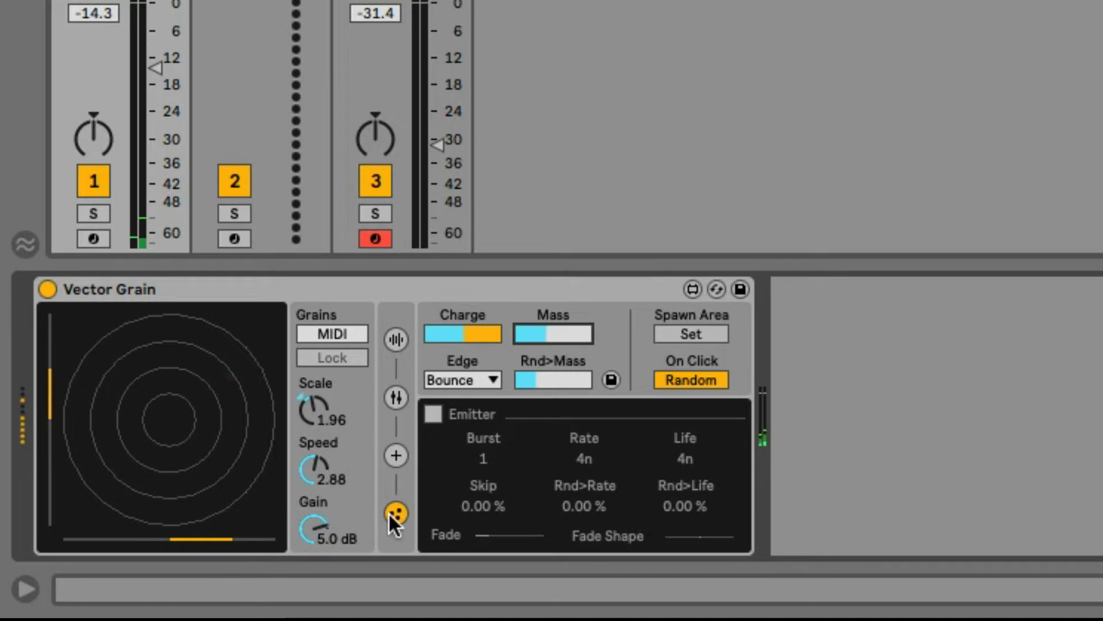
pyautogui.click(183, 457)
pyautogui.click(183, 457)
pyautogui.click(182, 456)
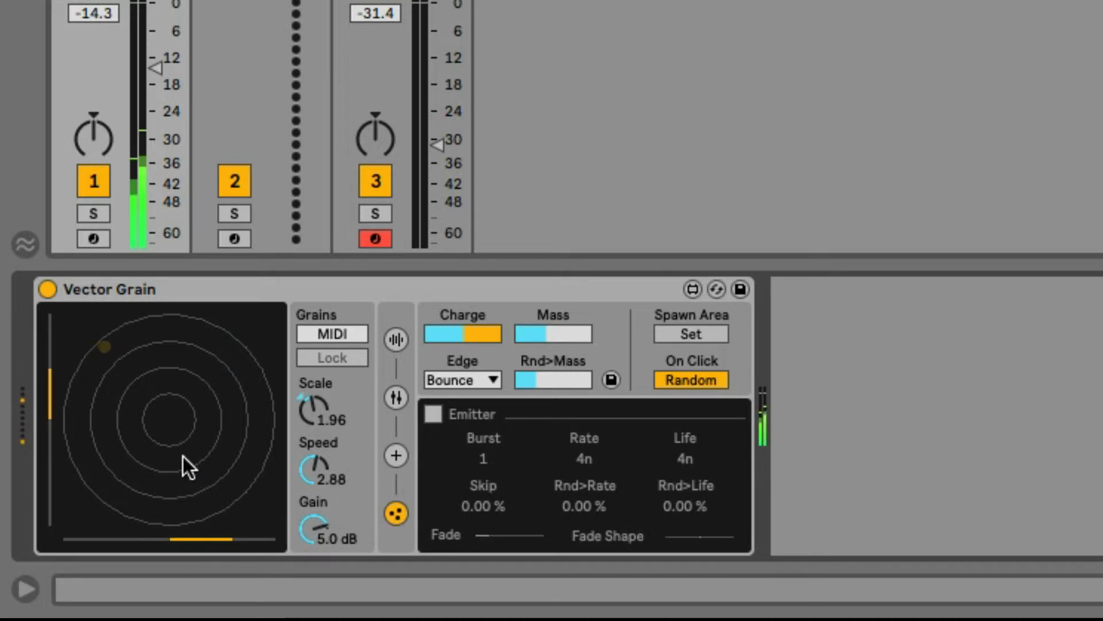
# Step: Show the motion settings and bring the Attractor's Strength to about its centre value
pyautogui.click(395, 454)
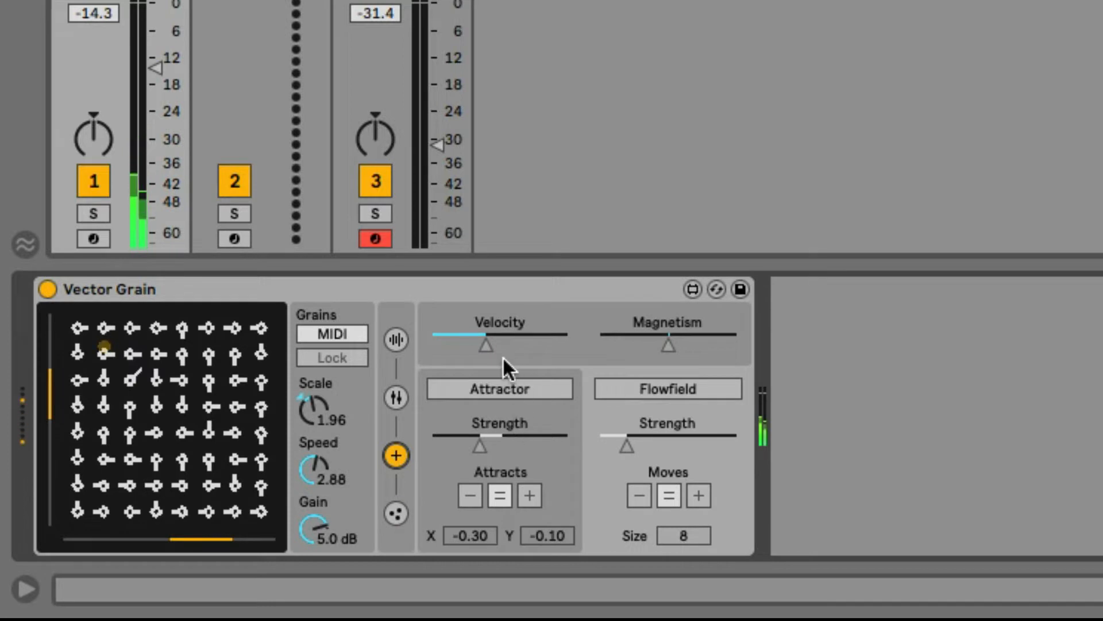
pyautogui.moveTo(481, 445); pyautogui.dragTo(498, 445)
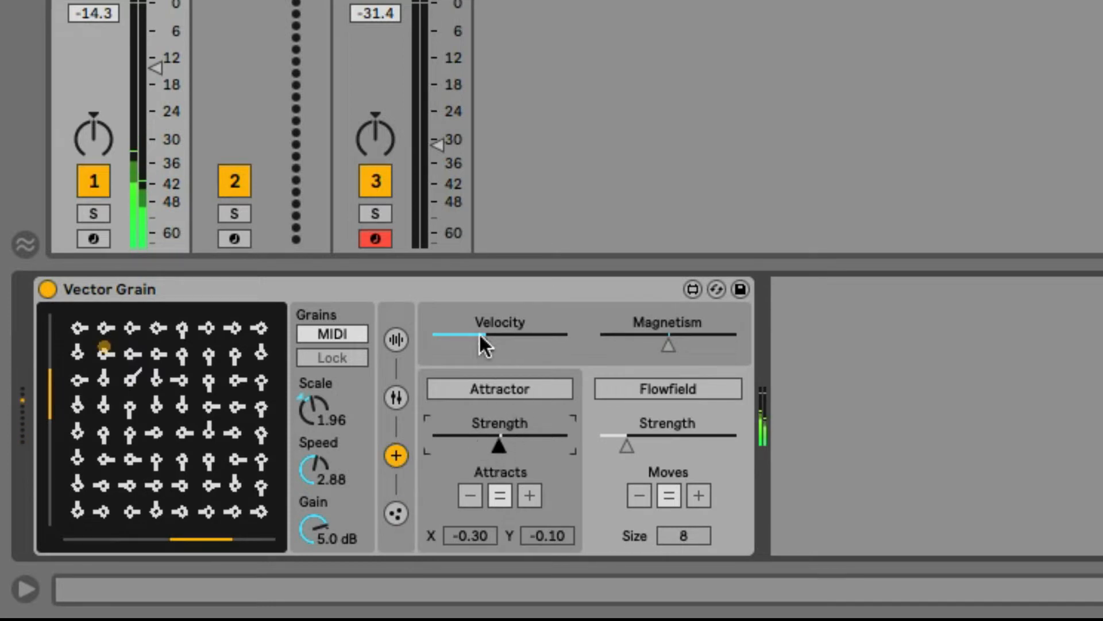
# Step: Raise the motion Velocity to about half of its range and set the grain Scale to 0.91
pyautogui.moveTo(485, 344)
pyautogui.mouseDown()
pyautogui.moveTo(524, 344)
pyautogui.moveTo(505, 344)
pyautogui.mouseUp()
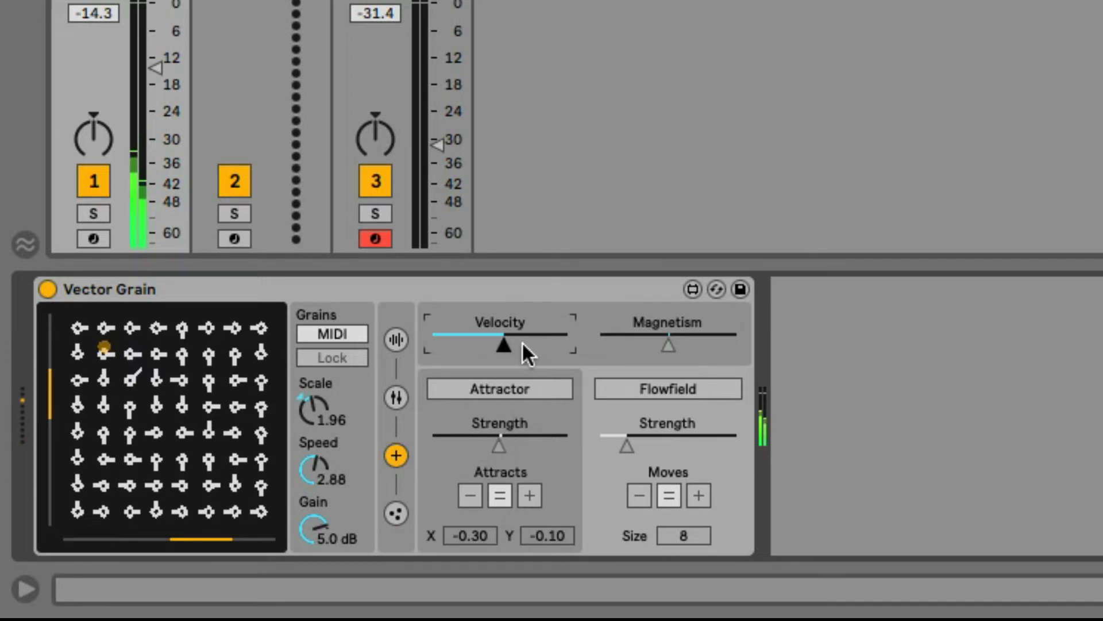
pyautogui.click(396, 397)
pyautogui.moveTo(322, 401); pyautogui.dragTo(322, 428)
# Step: Reduce the grains' X offset to about 40 % of its positive range and return Magnetism to its centre value
pyautogui.moveTo(217, 543)
pyautogui.mouseDown()
pyautogui.moveTo(270, 543)
pyautogui.moveTo(207, 539)
pyautogui.mouseUp()
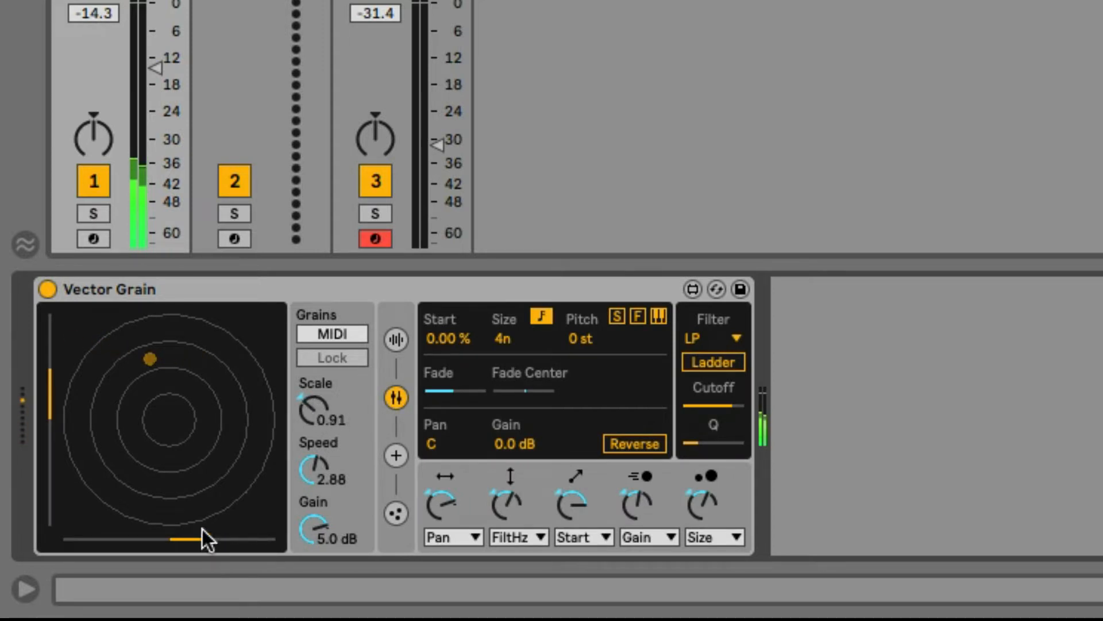
pyautogui.click(394, 457)
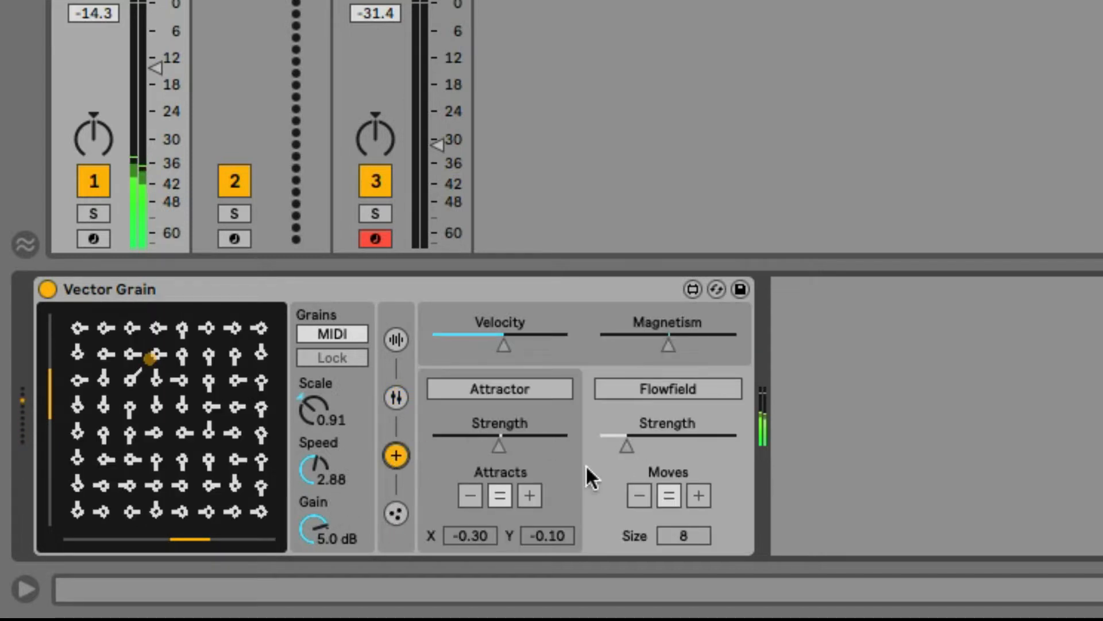
pyautogui.moveTo(676, 339); pyautogui.dragTo(666, 339)
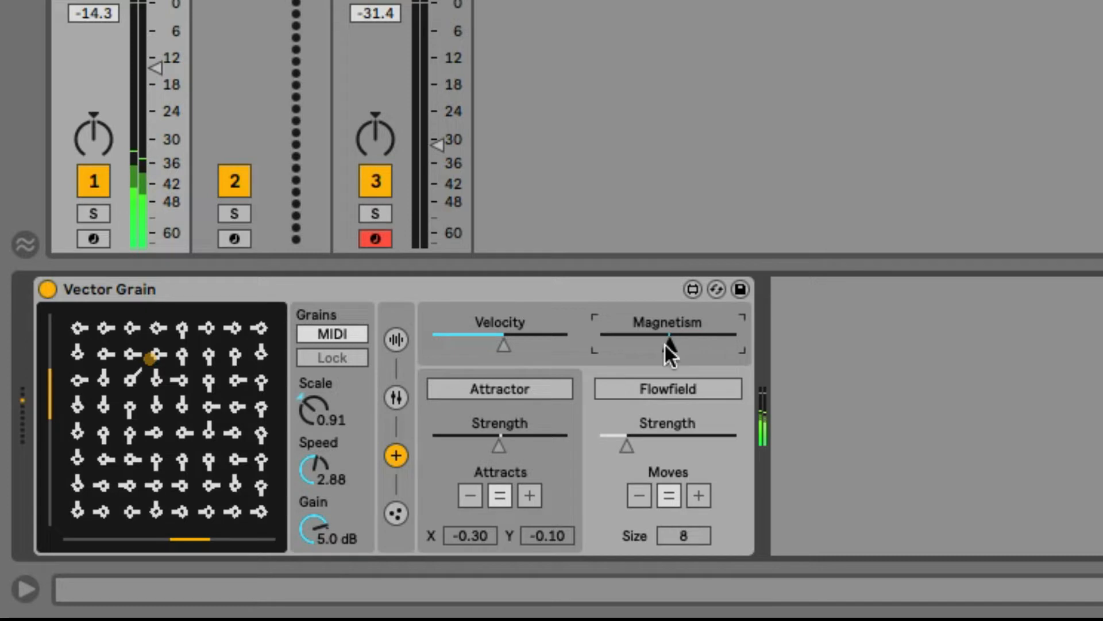
# Step: In the particle settings, lower Charge to about a quarter of its range and raise Mass to slightly above half
pyautogui.click(396, 513)
pyautogui.click(692, 375)
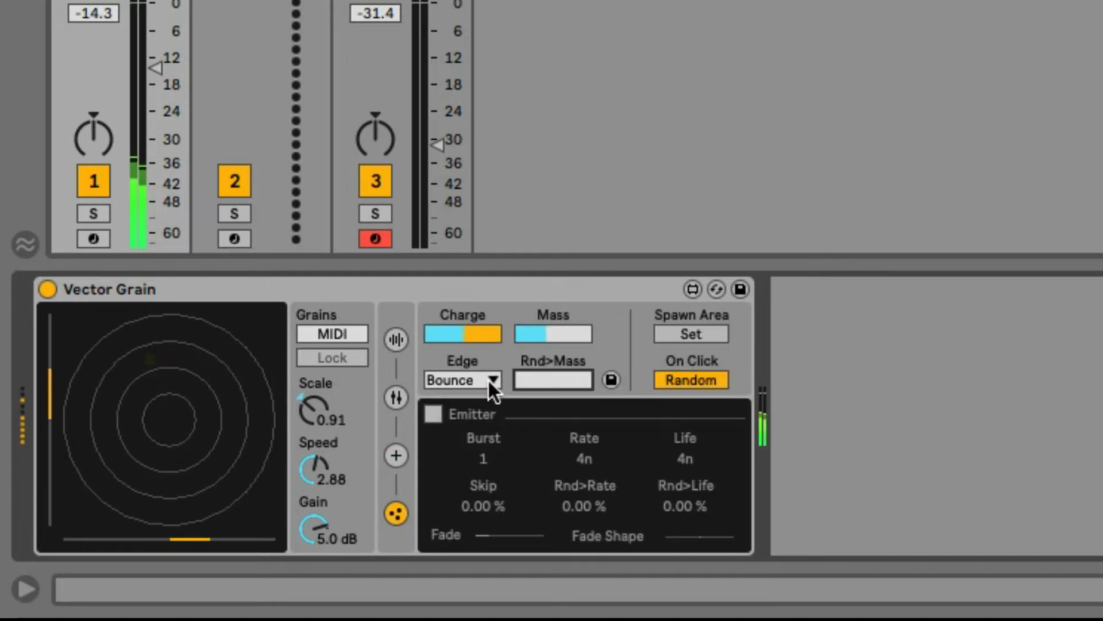
pyautogui.moveTo(481, 331); pyautogui.dragTo(532, 328)
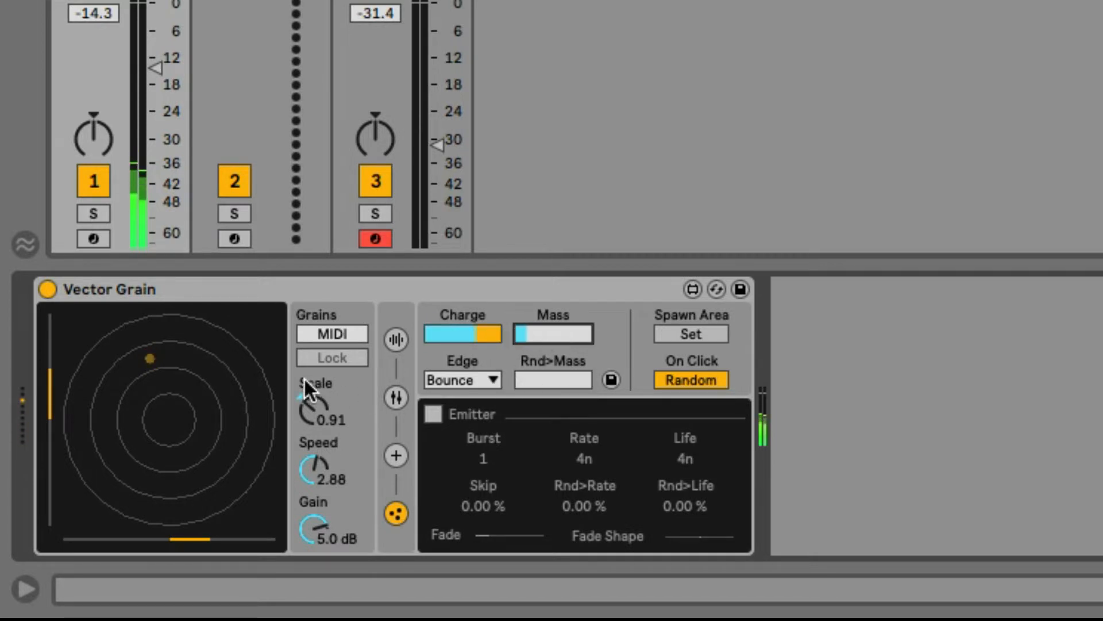
pyautogui.click(181, 403)
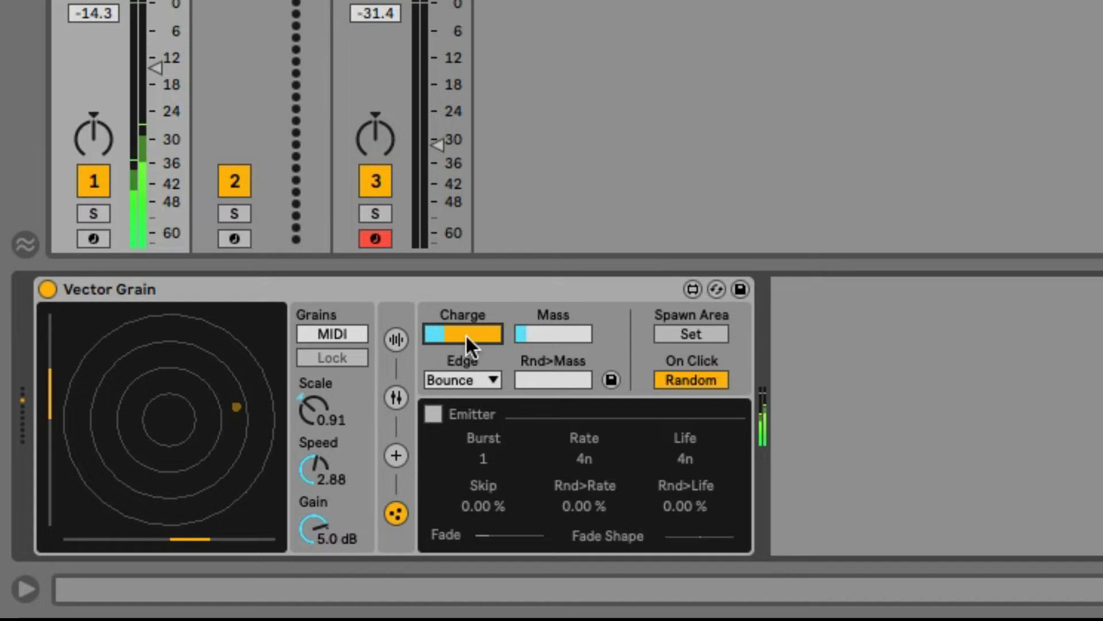
pyautogui.moveTo(465, 333); pyautogui.dragTo(465, 329)
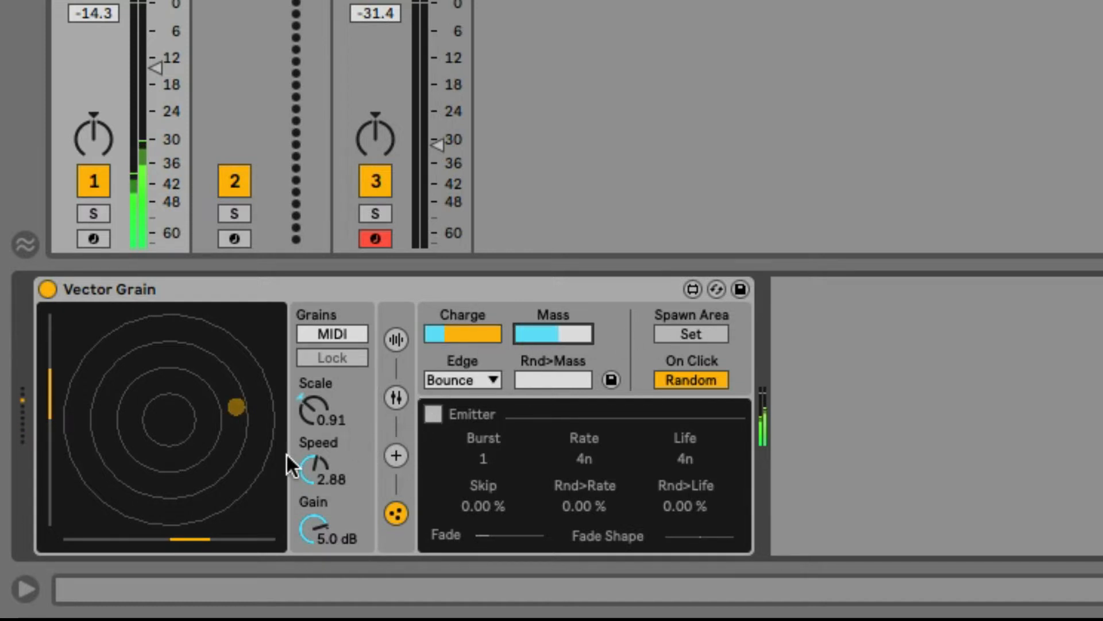
# Step: Set the grain Scale to 0.12 and Speed to 1.31, and return the X and Y offsets to centre
pyautogui.click(316, 404)
pyautogui.moveTo(316, 409); pyautogui.dragTo(315, 436)
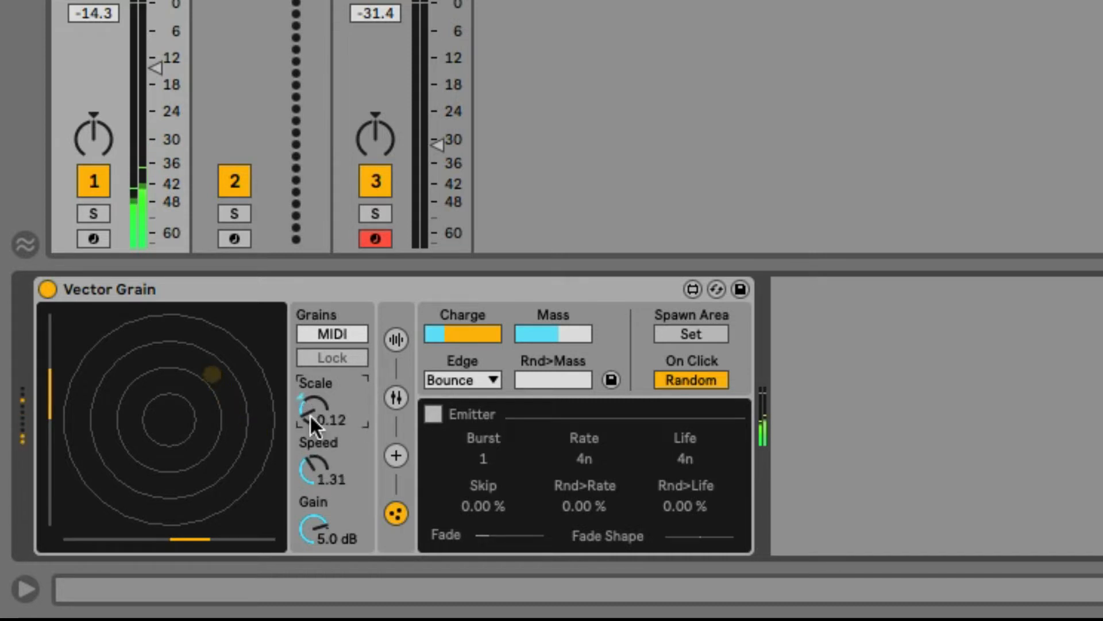
pyautogui.click(36, 395)
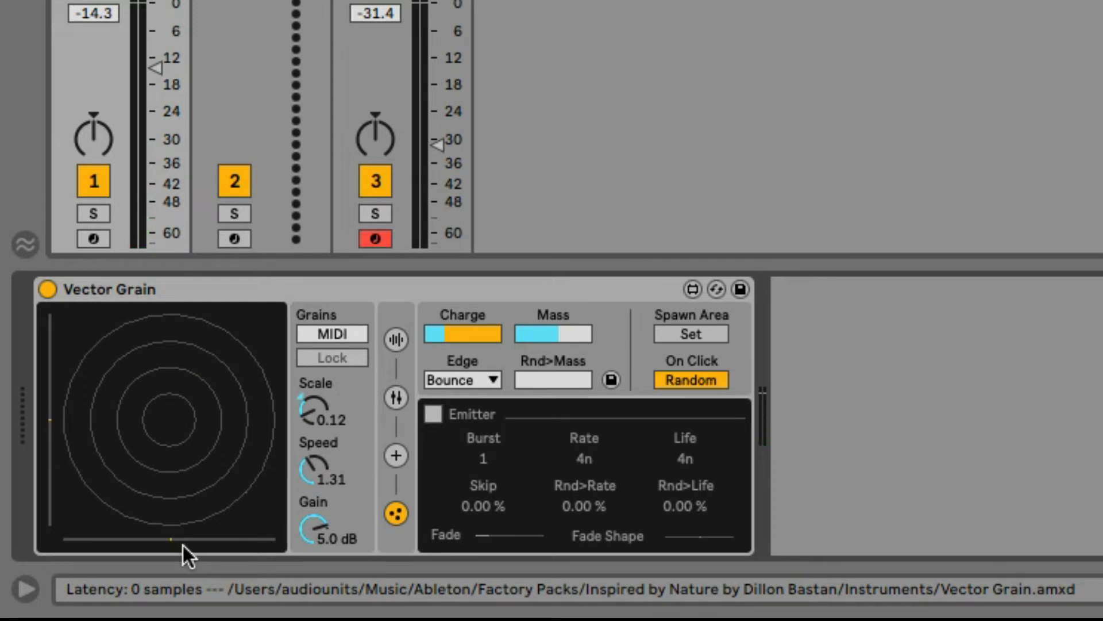
# Step: Add two LFO devices after Vector Grain from the browser and hide the browser
pyautogui.press('super+alt+b')
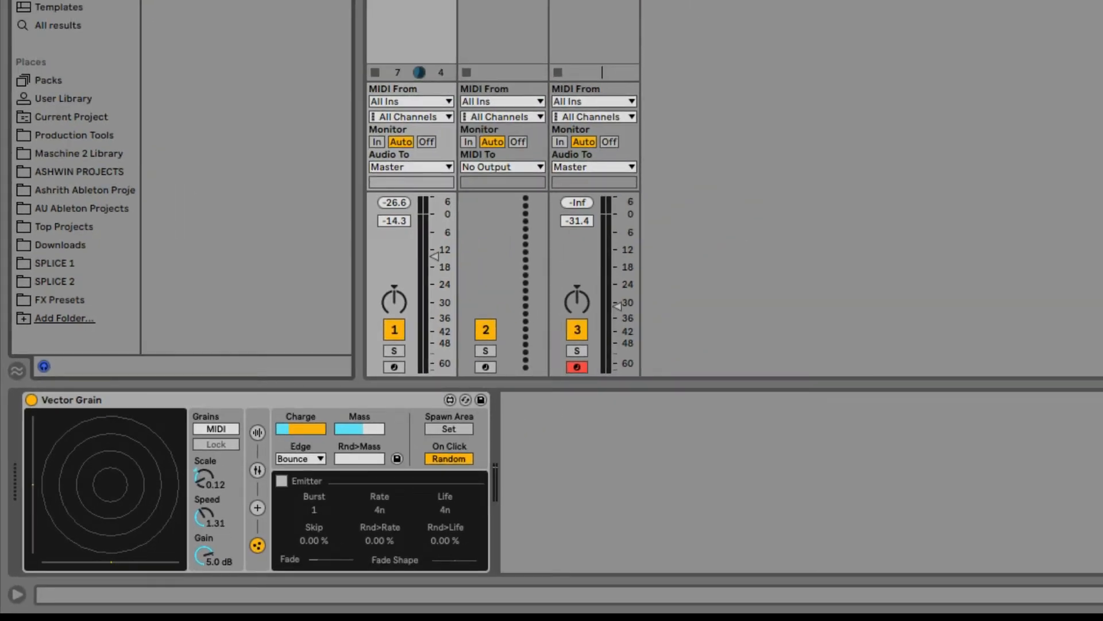
pyautogui.press('Return')
pyautogui.press('Return')
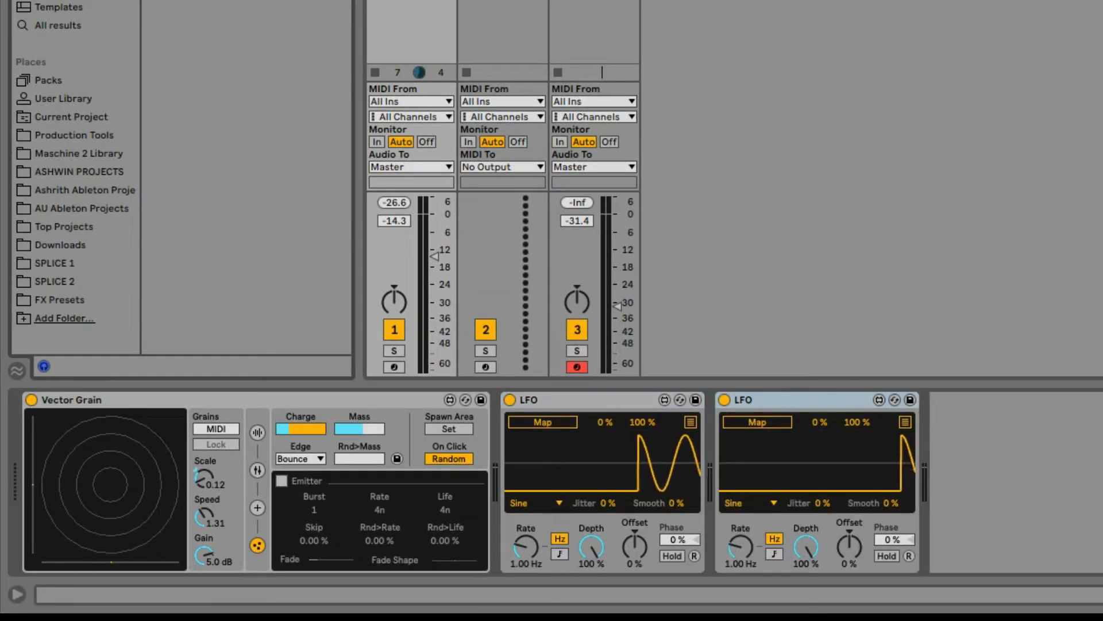
pyautogui.press('alt+super+b')
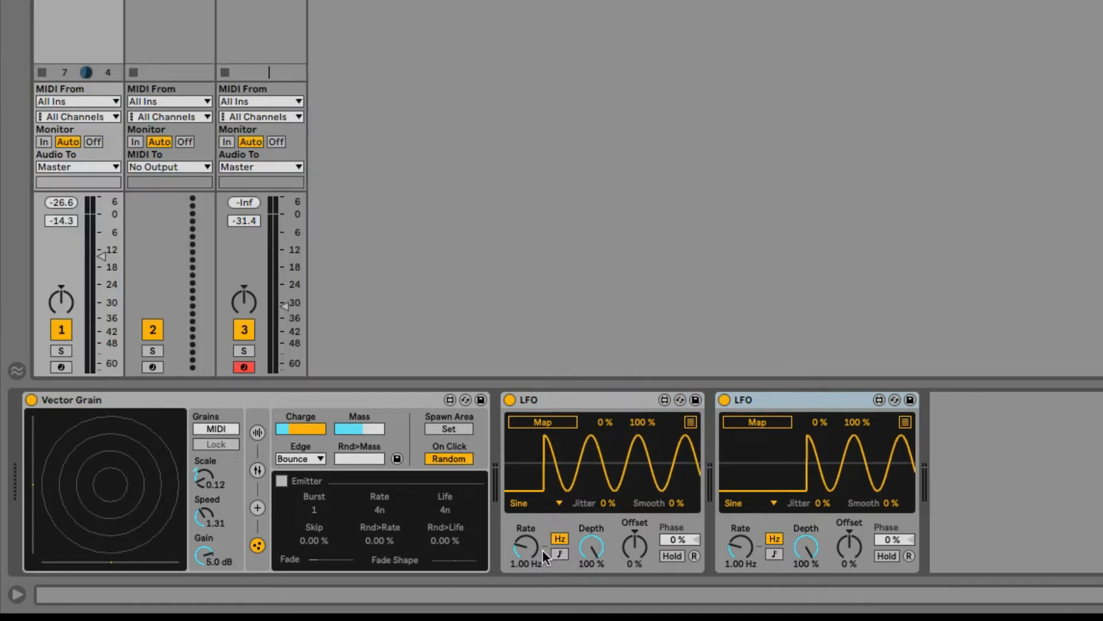
# Step: Map the first LFO to Vector Grain's Y offset and set its Rate to 0.46 Hz
pyautogui.moveTo(529, 548); pyautogui.dragTo(528, 586)
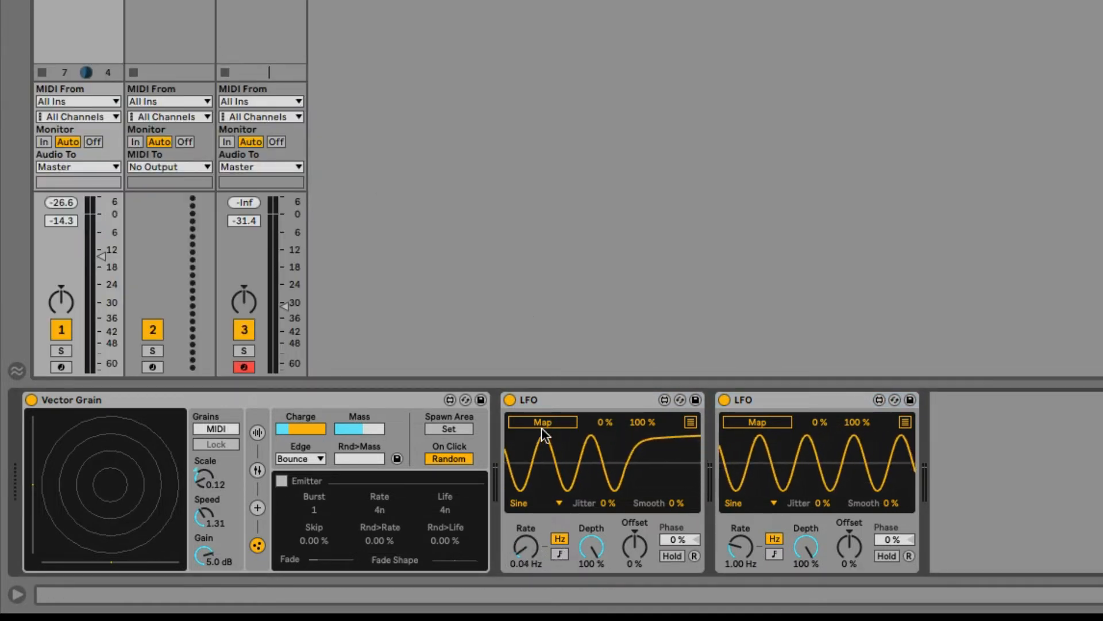
pyautogui.click(541, 423)
pyautogui.click(32, 477)
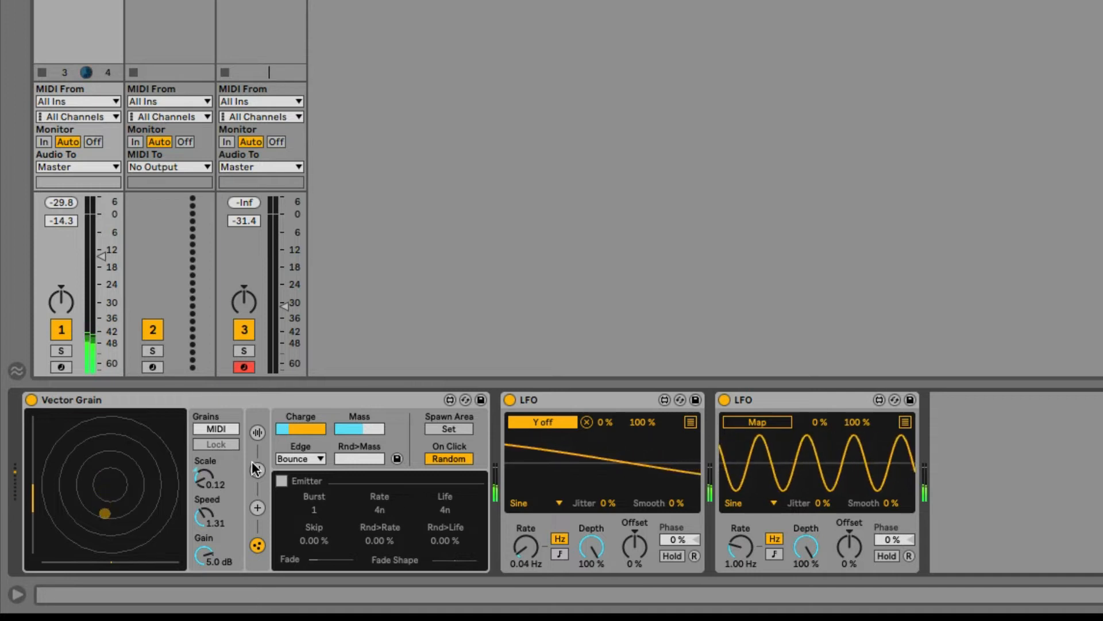
pyautogui.moveTo(526, 547); pyautogui.dragTo(526, 525)
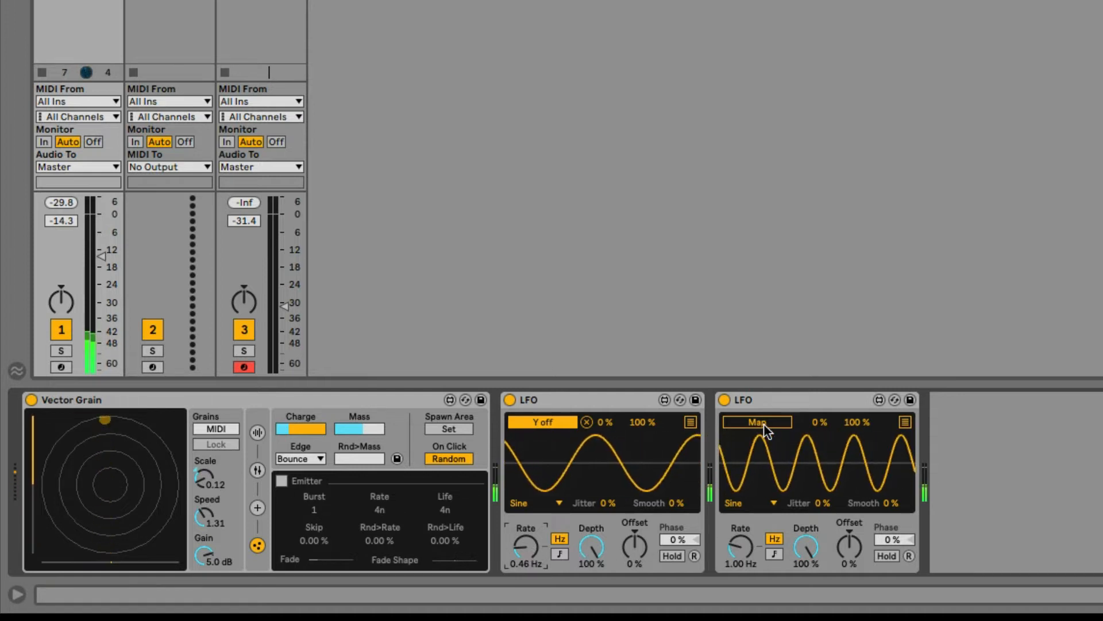
# Step: Set the second LFO to a Triangle wave with 11 % Jitter and map it to Vector Grain's X offset
pyautogui.click(755, 503)
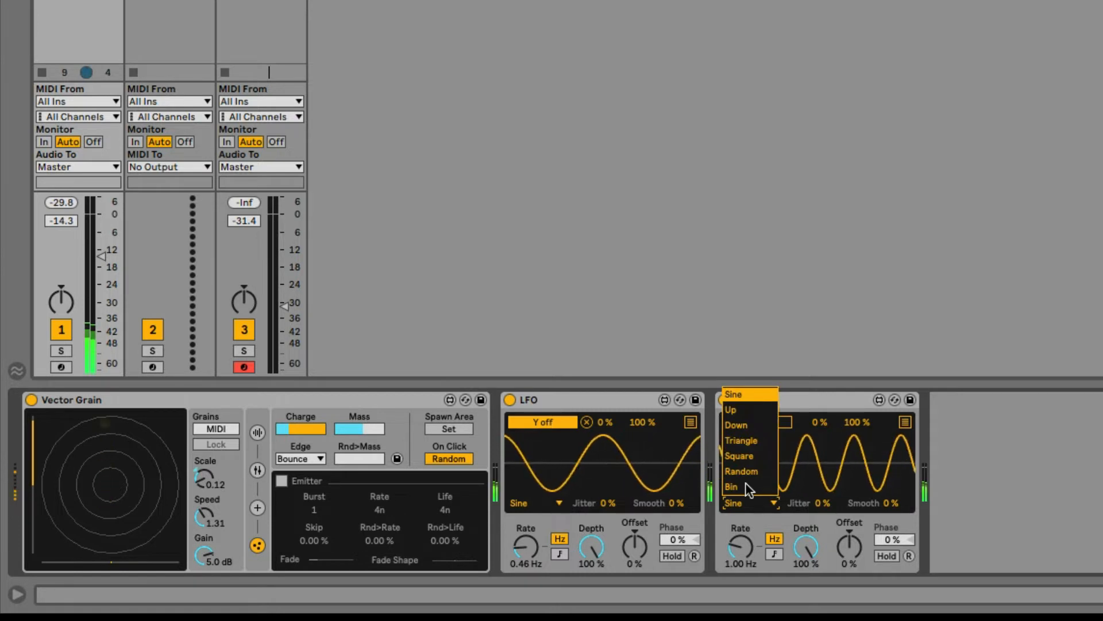
pyautogui.click(745, 441)
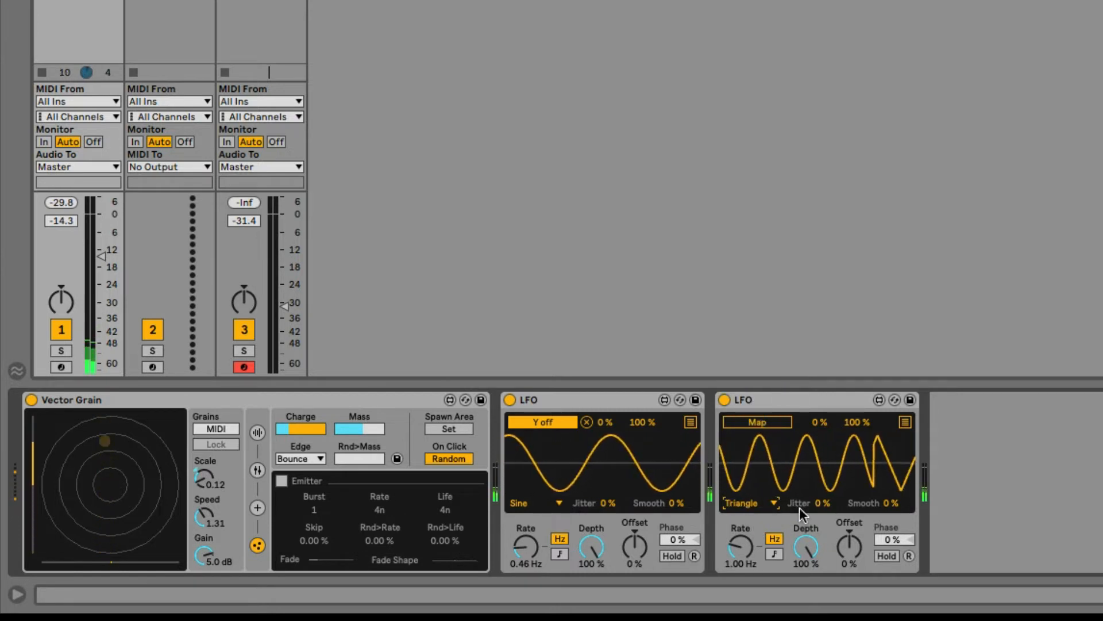
pyautogui.moveTo(817, 502); pyautogui.dragTo(813, 493)
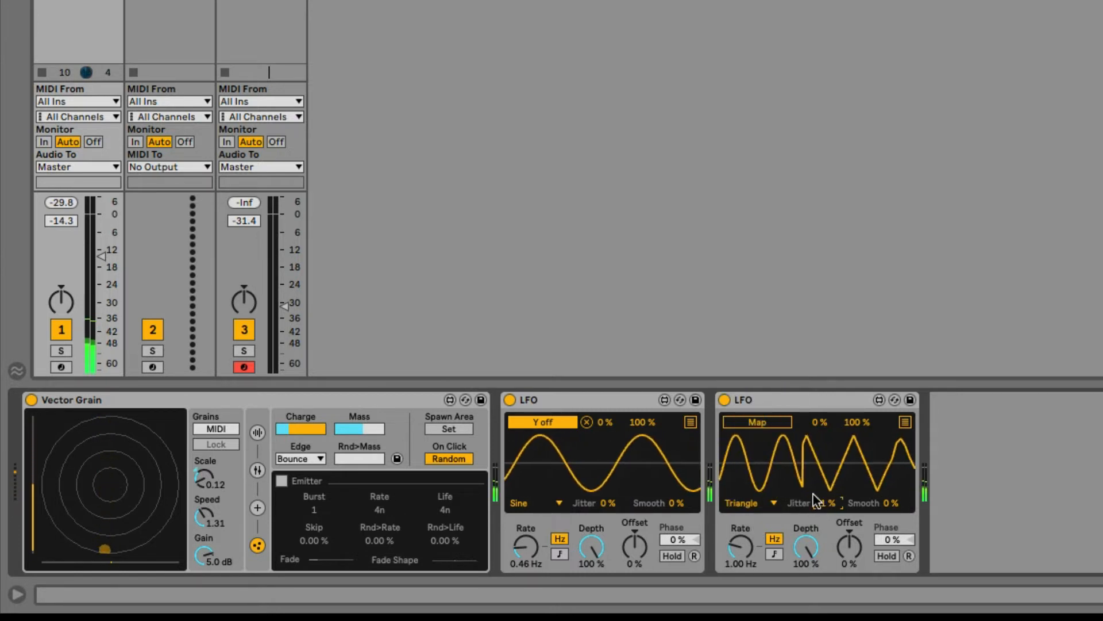
pyautogui.click(757, 422)
pyautogui.click(140, 562)
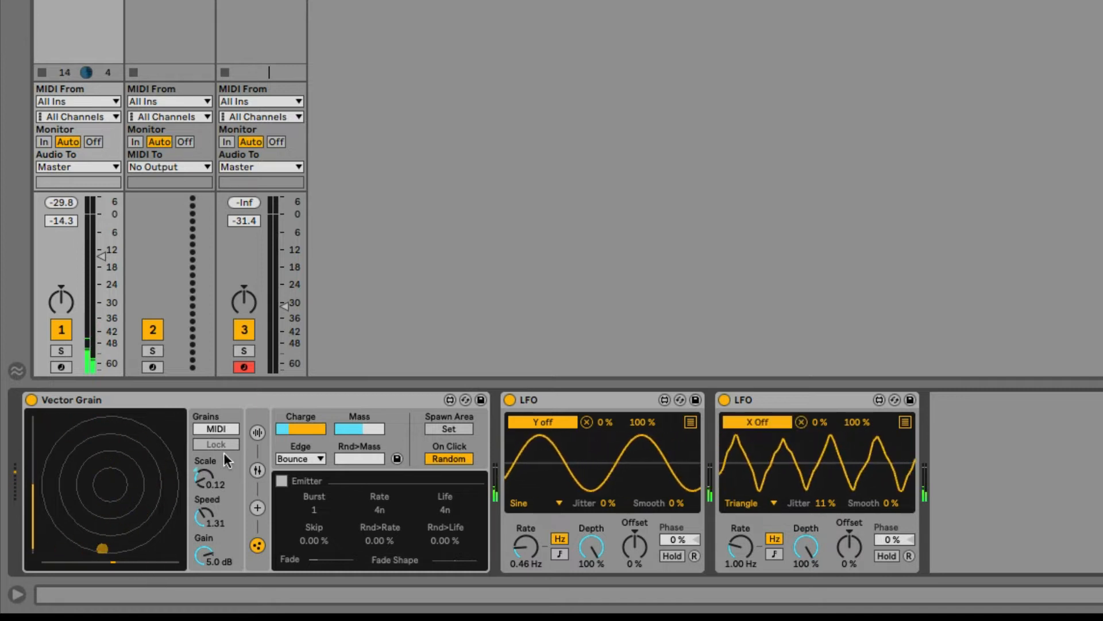
# Step: Show Vector Grain's sample waveform and lower the grain Speed to 0.91
pyautogui.click(254, 439)
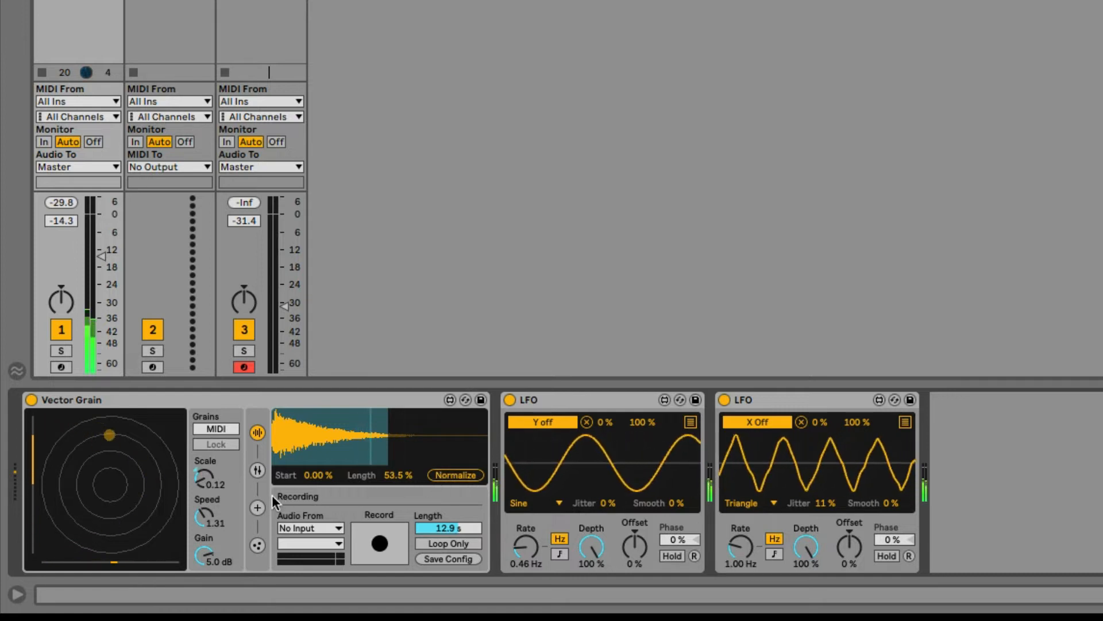
pyautogui.moveTo(206, 517)
pyautogui.mouseDown()
pyautogui.moveTo(206, 489)
pyautogui.moveTo(206, 526)
pyautogui.mouseUp()
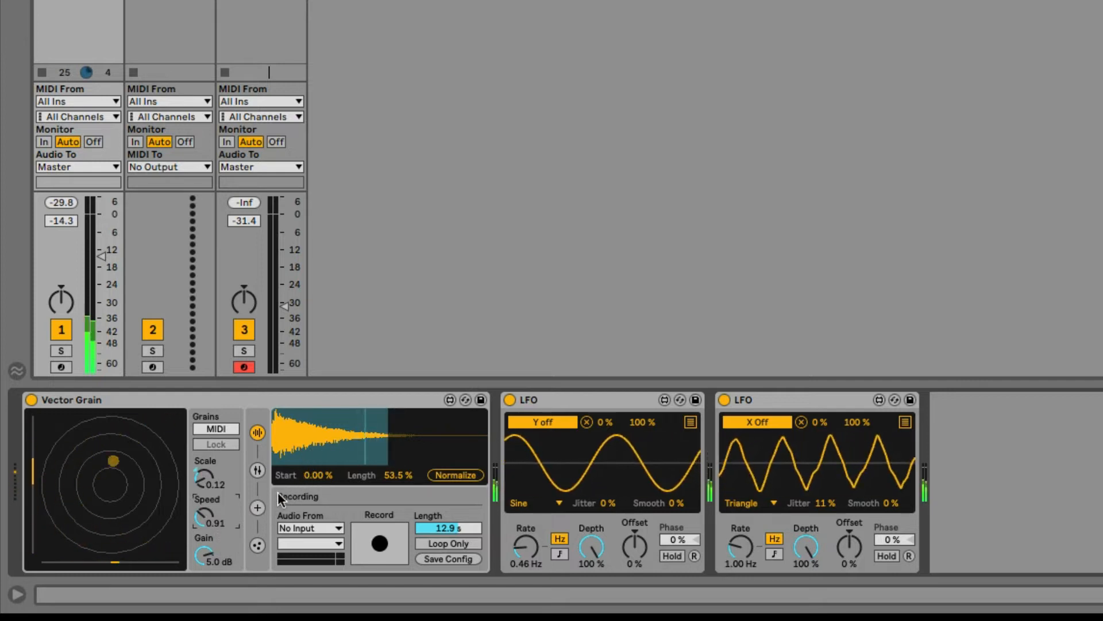
pyautogui.click(257, 507)
# Step: In the particle settings, try the Clip mode for the Edge behaviour and set it to Wrap
pyautogui.click(257, 542)
pyautogui.click(257, 543)
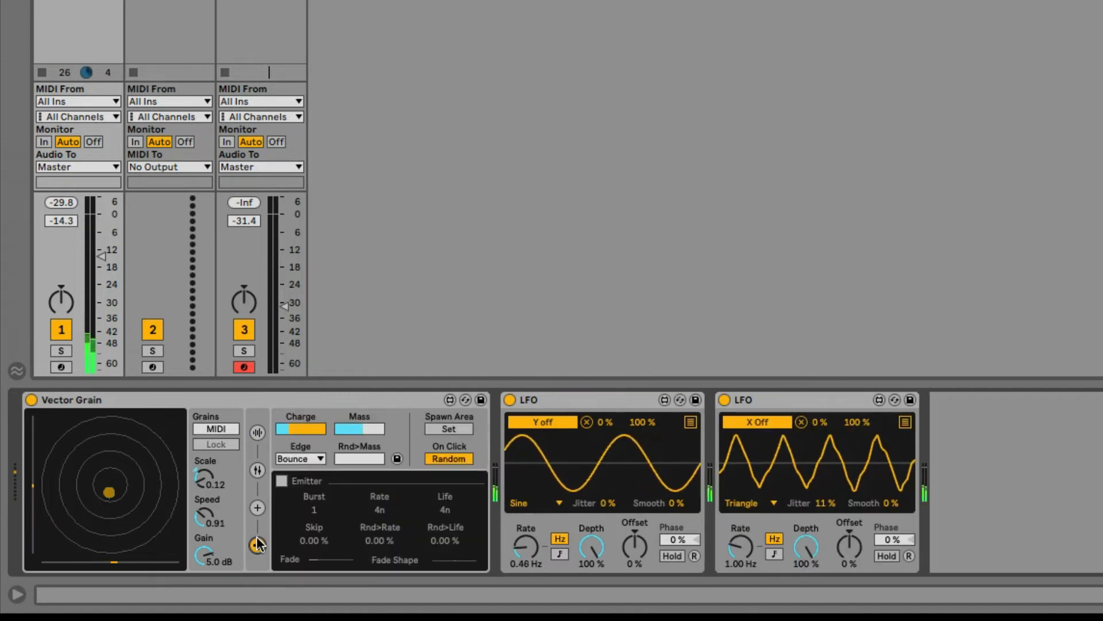
pyautogui.click(301, 457)
pyautogui.click(298, 487)
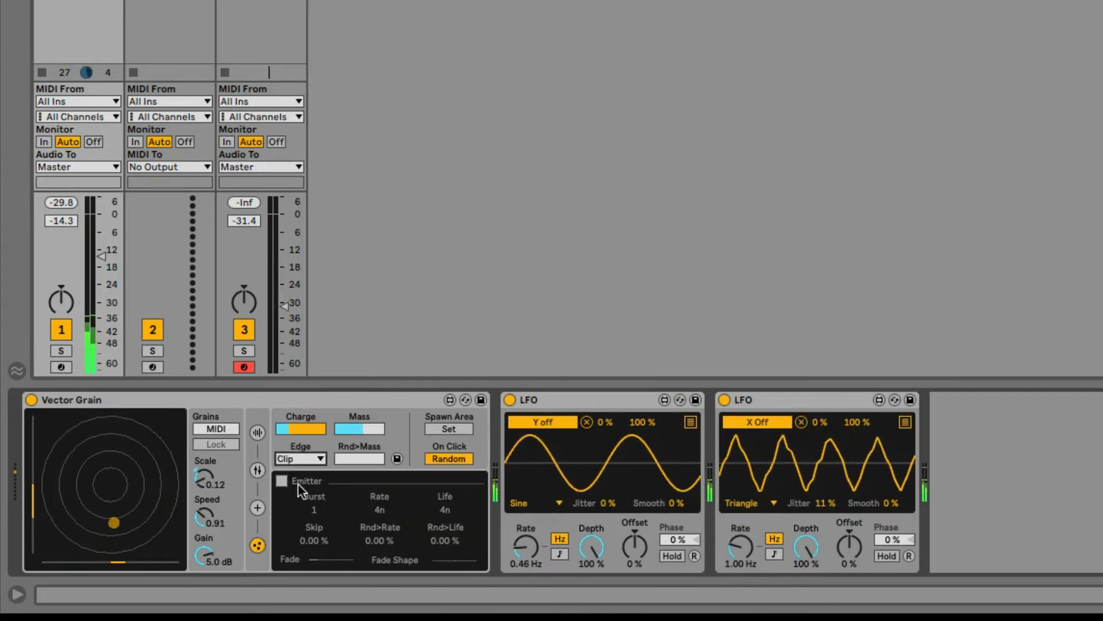
pyautogui.click(294, 458)
pyautogui.click(299, 504)
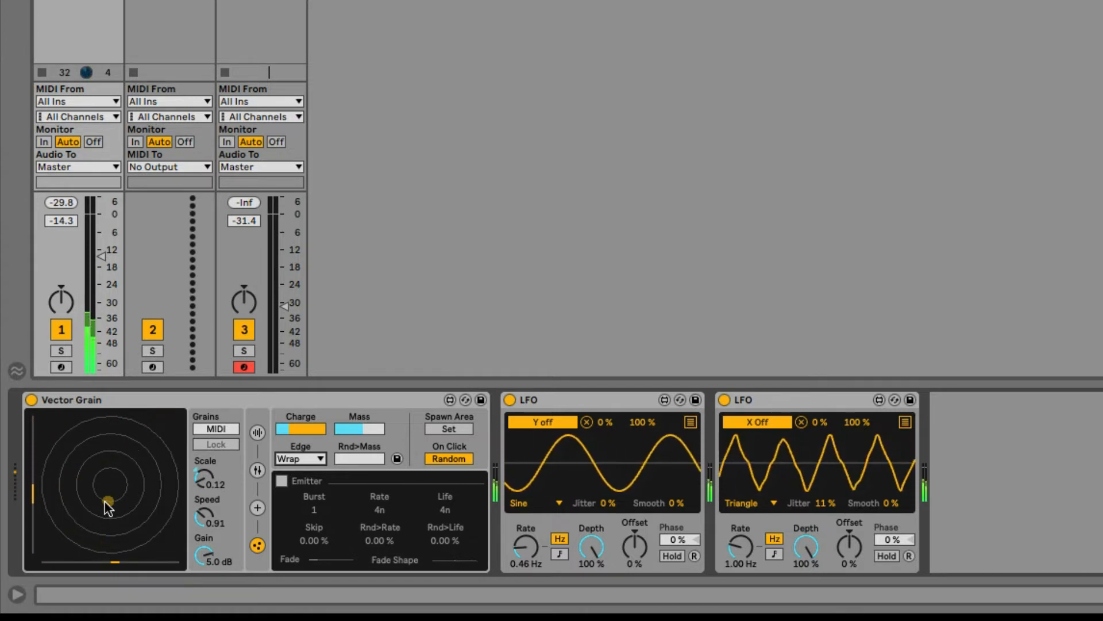
# Step: Compare the particles' Freeze and Random On Click behaviours, leave Freeze selected and show the envelope settings
pyautogui.click(449, 459)
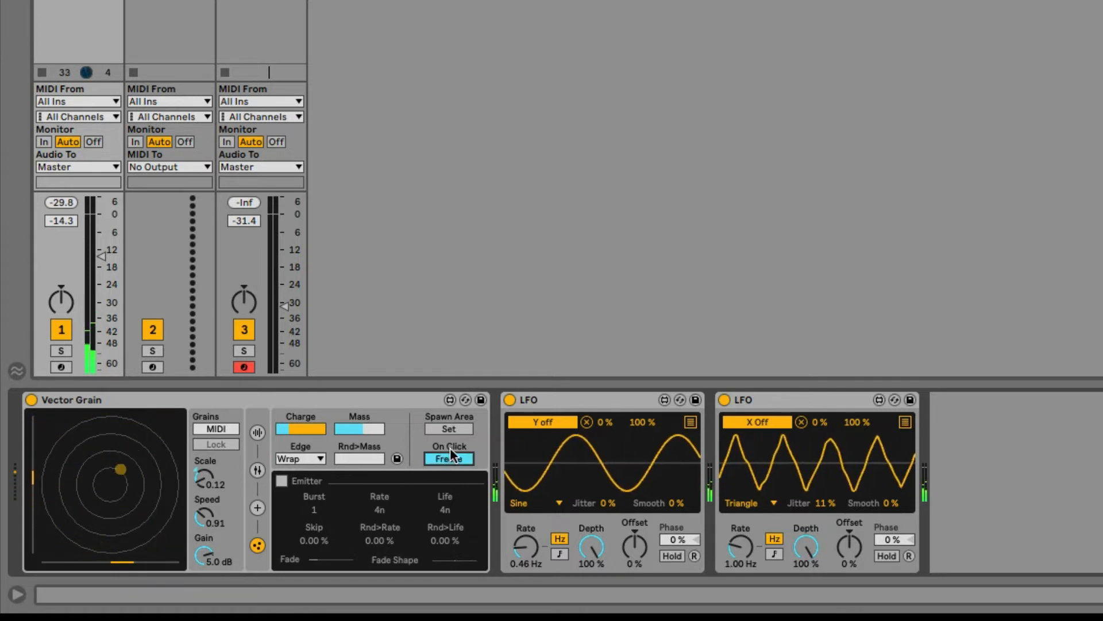
pyautogui.click(446, 454)
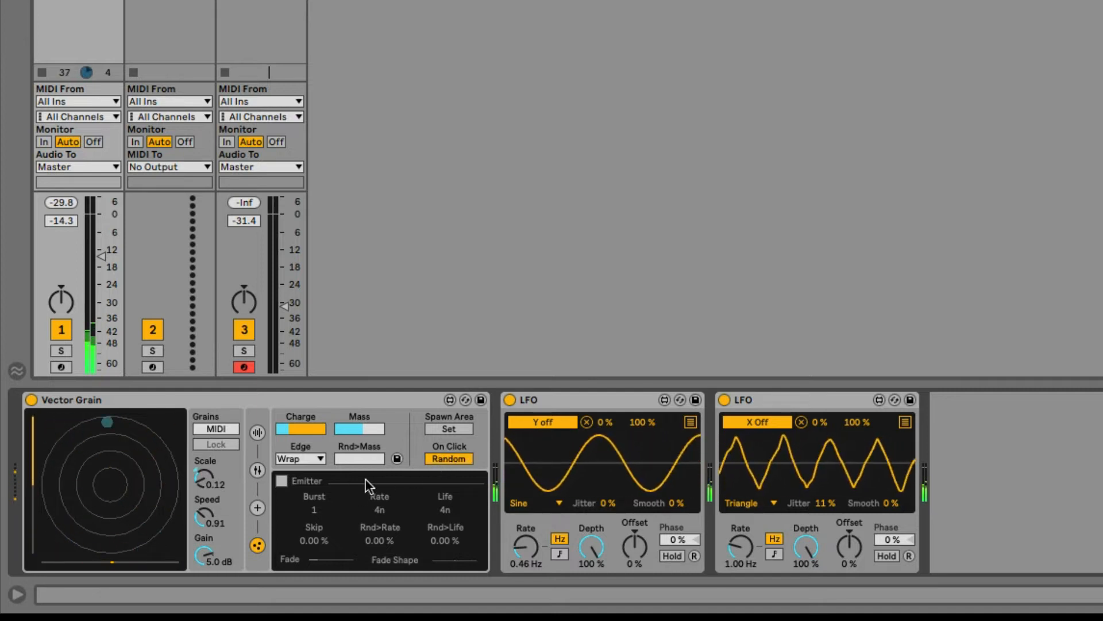
pyautogui.click(439, 460)
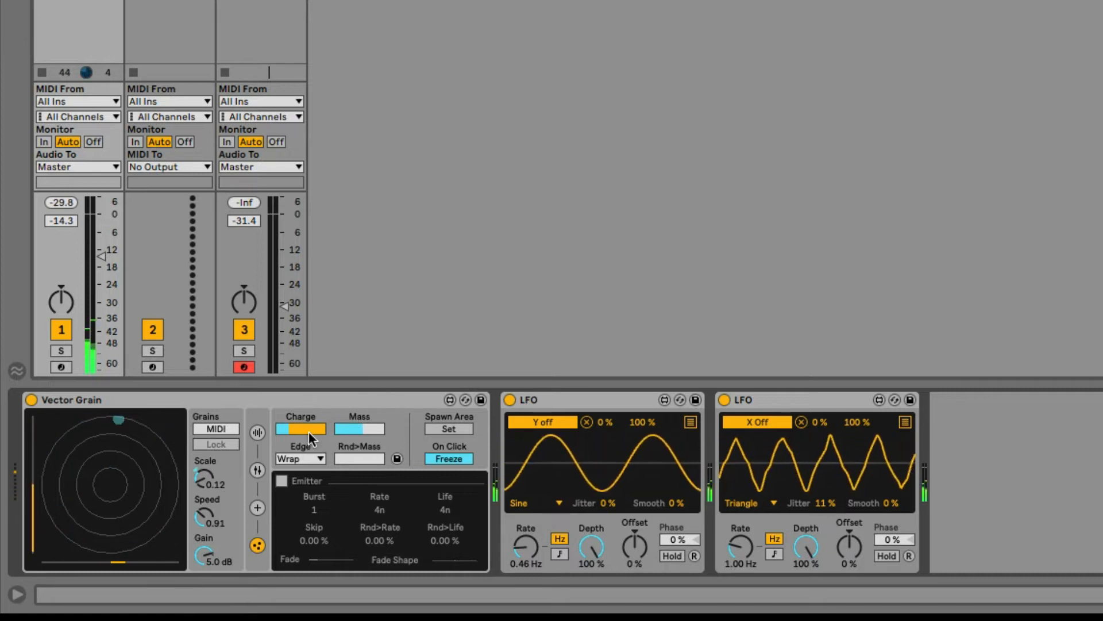
pyautogui.click(256, 472)
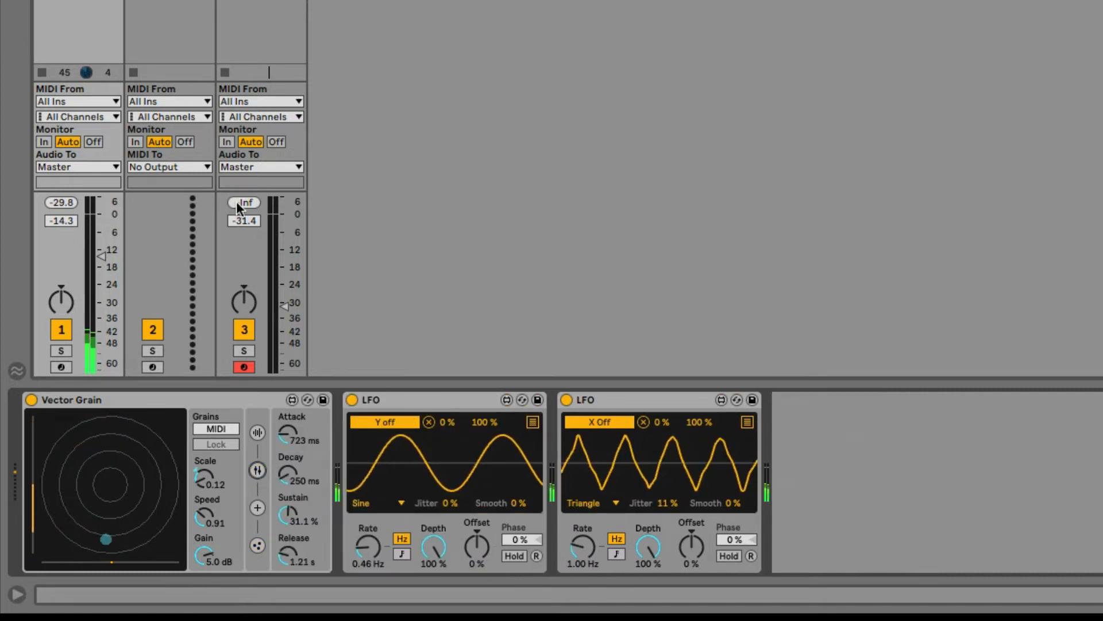
# Step: Add a Compressor with its default preset after the second LFO from the browser
pyautogui.hotkey('ctrl', 'alt', 'b')
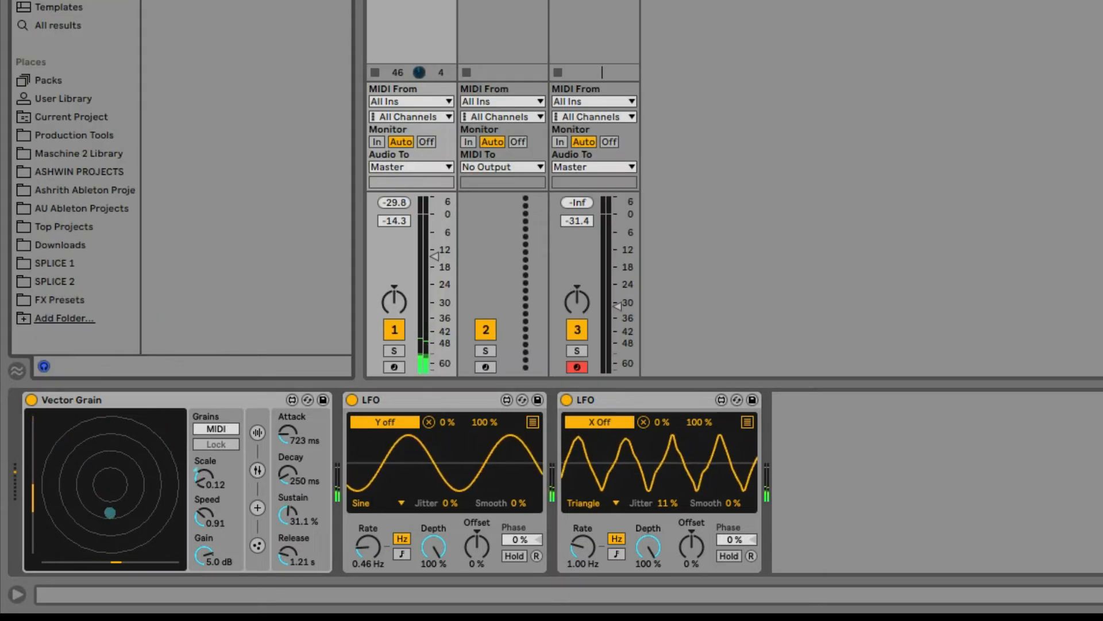
pyautogui.press('Right')
pyautogui.press('Left')
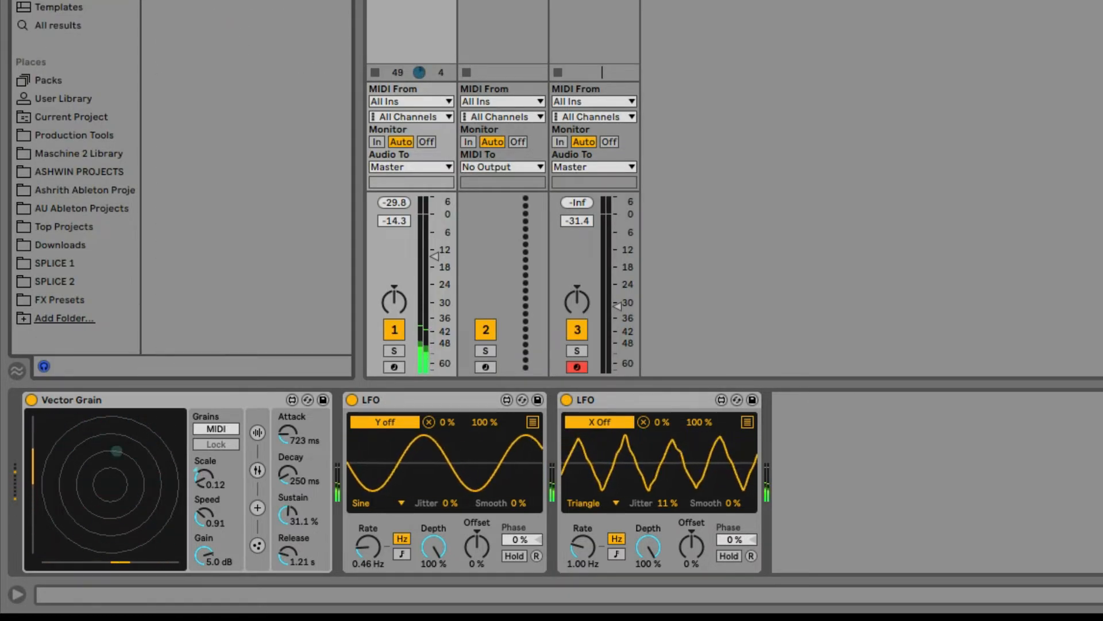
pyautogui.press('Return')
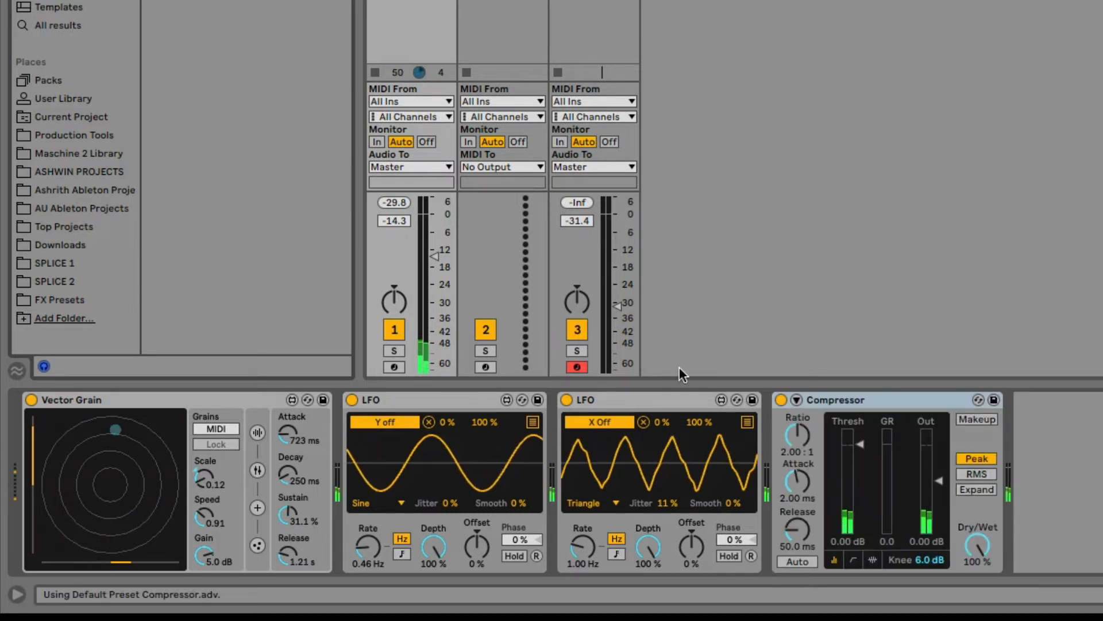
# Step: Configure the Compressor with a 3:1 Ratio, a threshold of -31 dB and Makeup gain enabled
pyautogui.click(807, 441)
pyautogui.write('3')
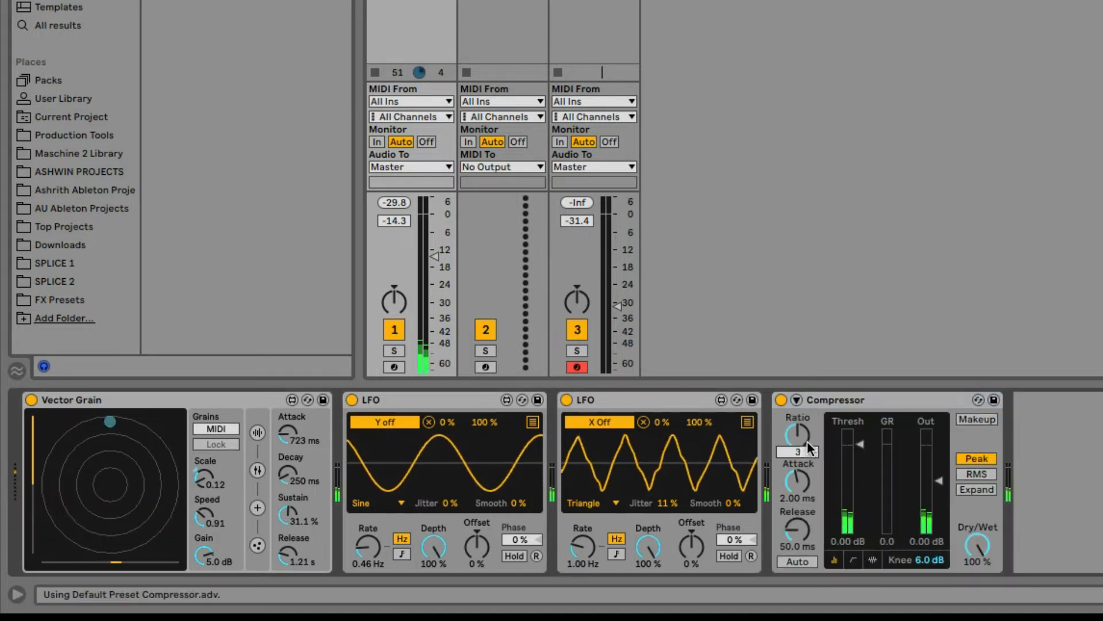
pyautogui.press('Return')
pyautogui.moveTo(859, 444); pyautogui.dragTo(859, 509)
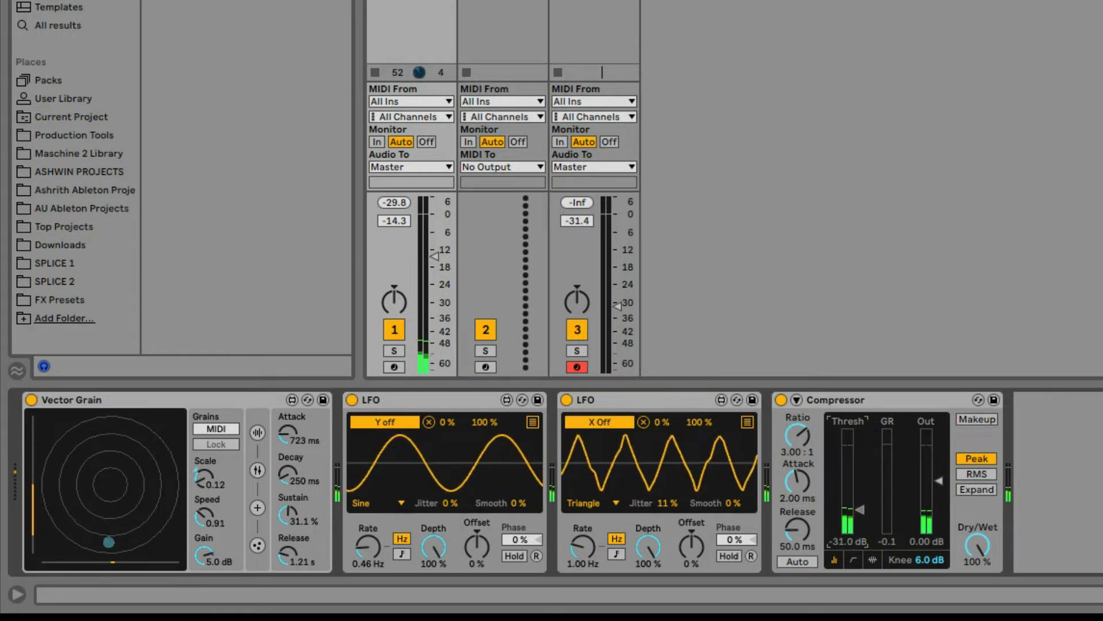
pyautogui.click(969, 420)
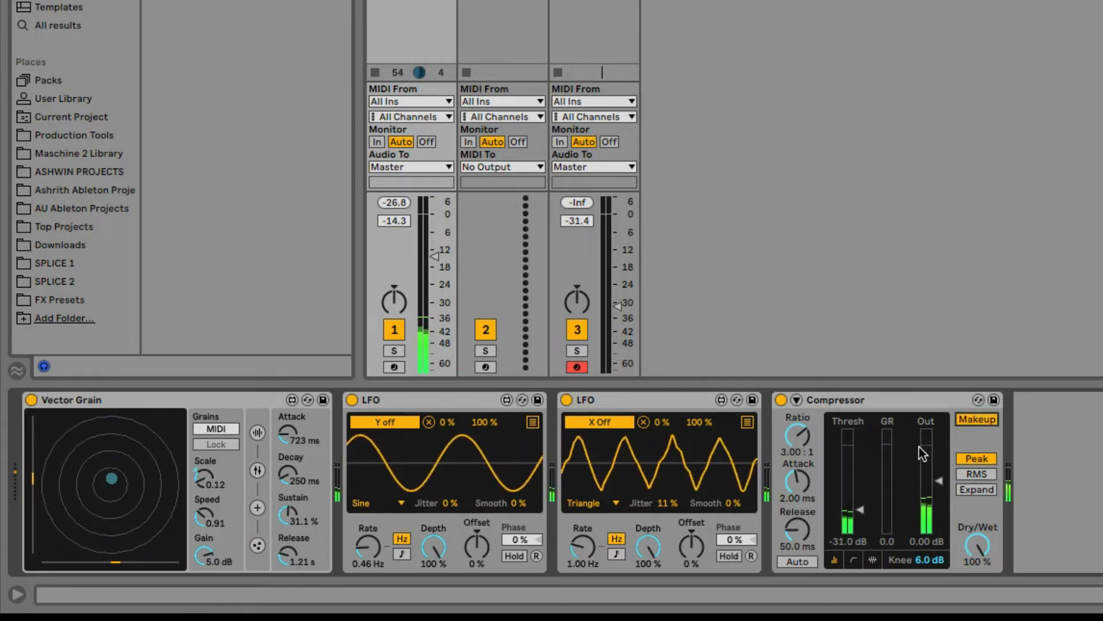
# Step: In the Compressor, enable Auto release, show the activity view, and set the threshold to -32.1 dB and the Ratio to 2:1
pyautogui.moveTo(859, 510); pyautogui.dragTo(859, 512)
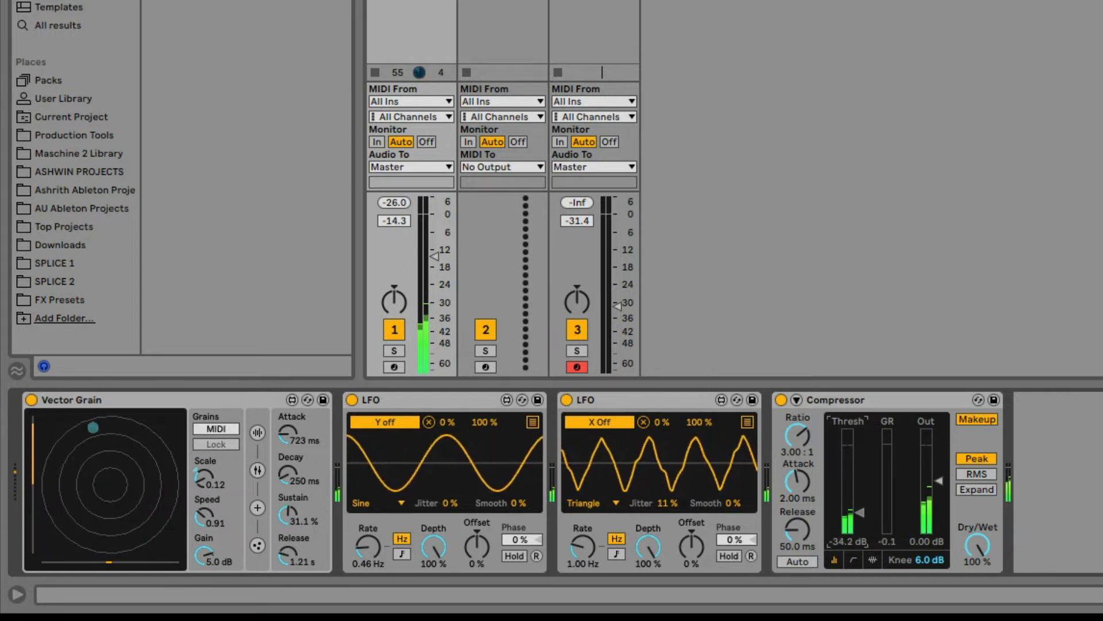
pyautogui.click(786, 563)
pyautogui.click(871, 560)
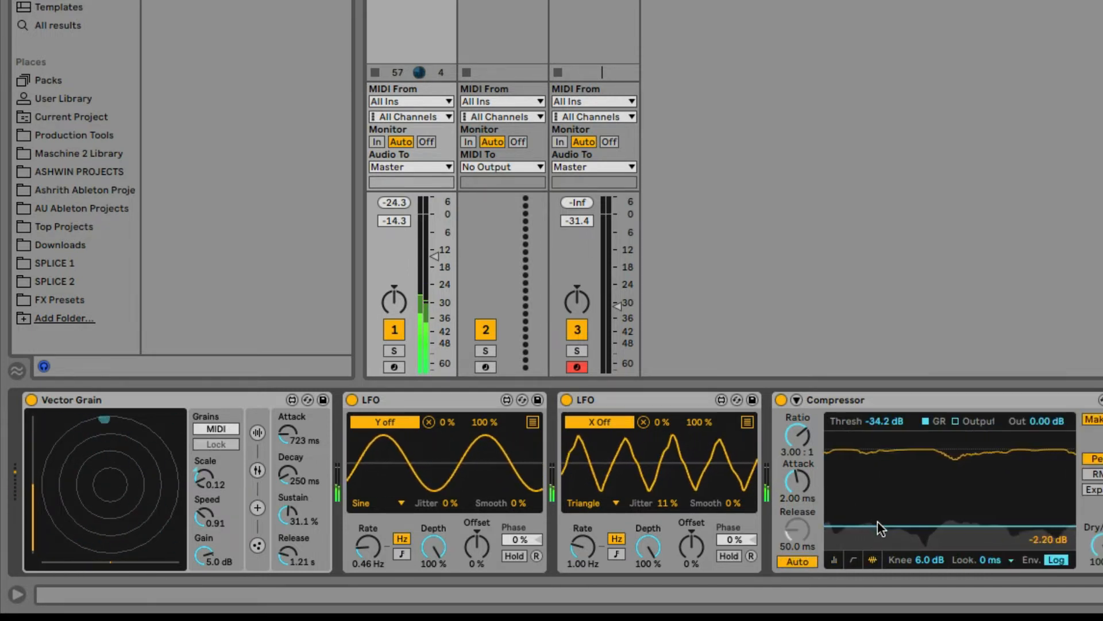
pyautogui.moveTo(877, 524); pyautogui.dragTo(877, 522)
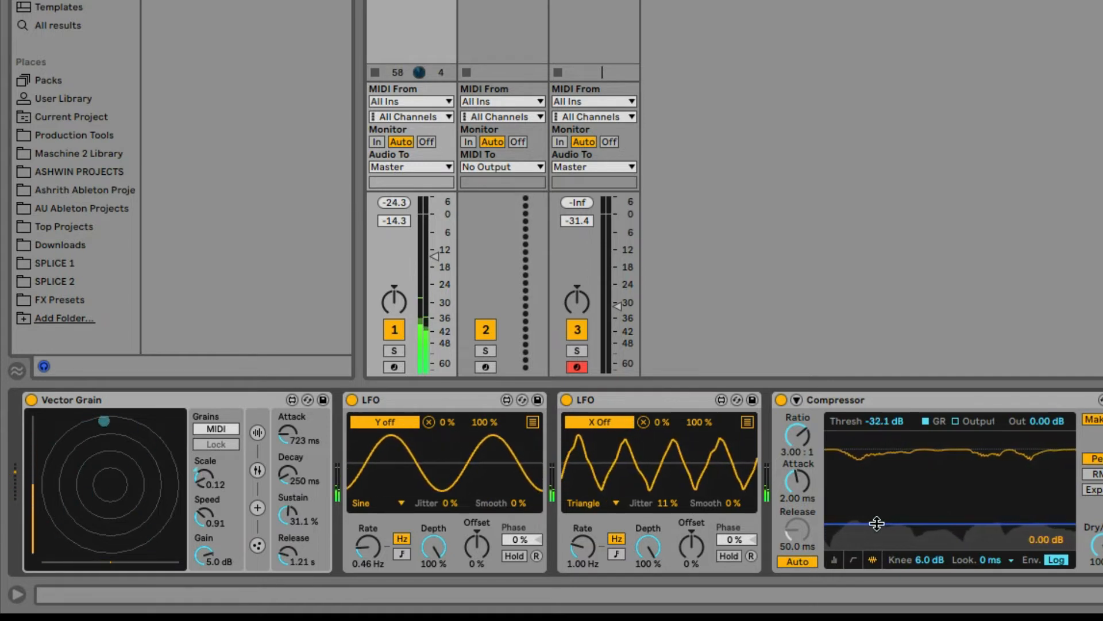
pyautogui.moveTo(796, 440); pyautogui.dragTo(794, 441)
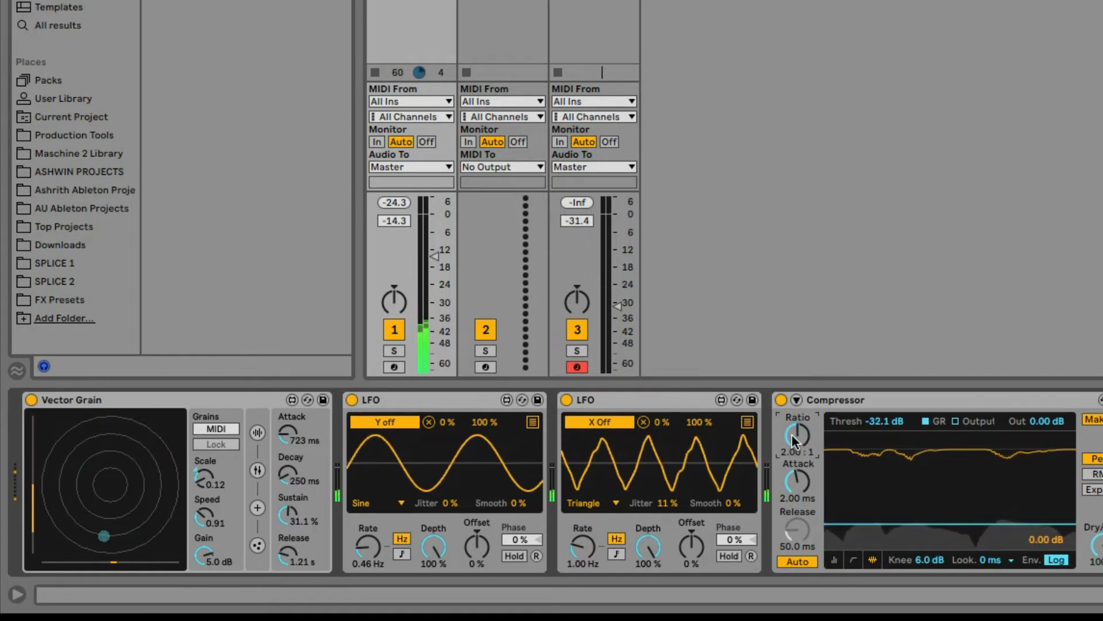
# Step: Collapse the Compressor and both LFO devices and add a Hybrid Reverb with its default preset after them
pyautogui.doubleClick(877, 396)
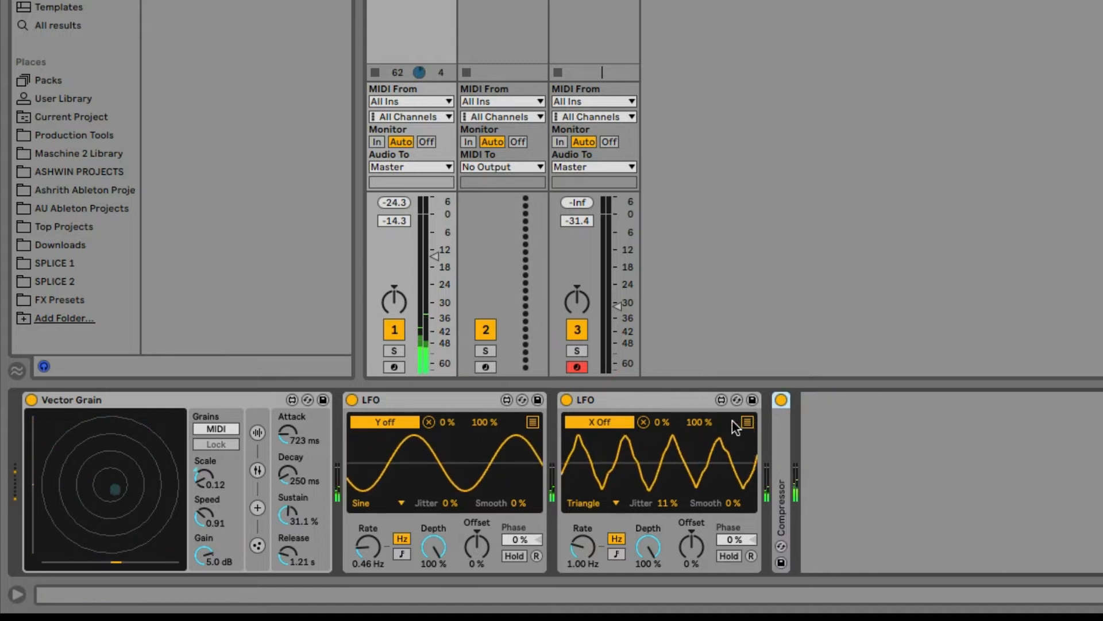
pyautogui.doubleClick(653, 394)
pyautogui.doubleClick(436, 397)
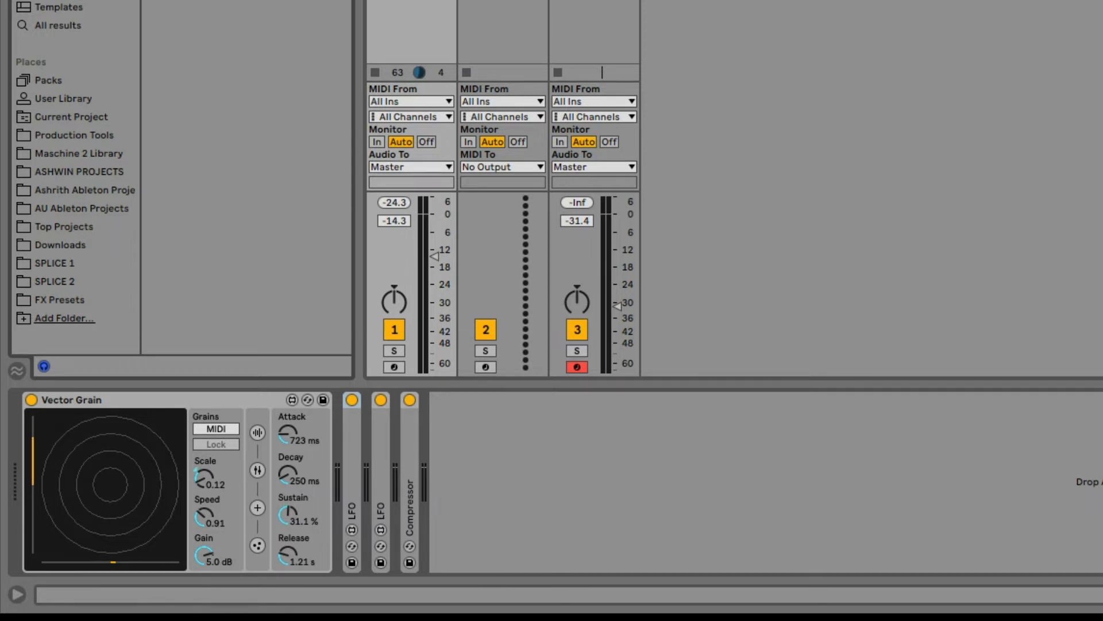
pyautogui.press('Return')
pyautogui.press('space')
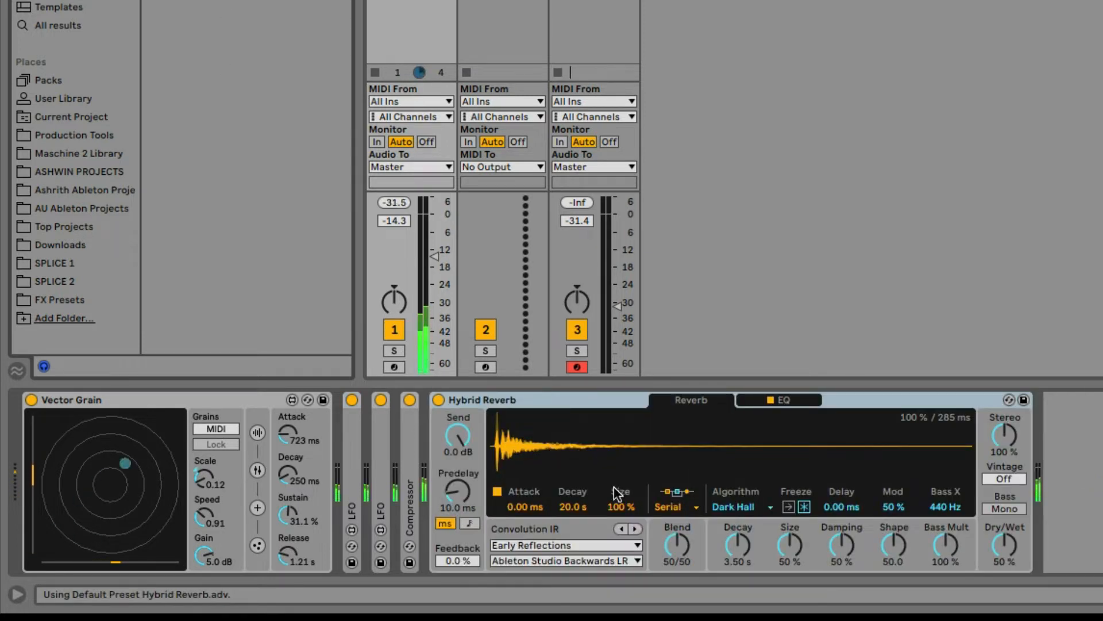
# Step: Set the Hybrid Reverb's Blend to 67/33 and its Convolution IR to Marble Foyer LR from Chambers and Large Rooms
pyautogui.moveTo(675, 545); pyautogui.dragTo(676, 563)
pyautogui.click(618, 545)
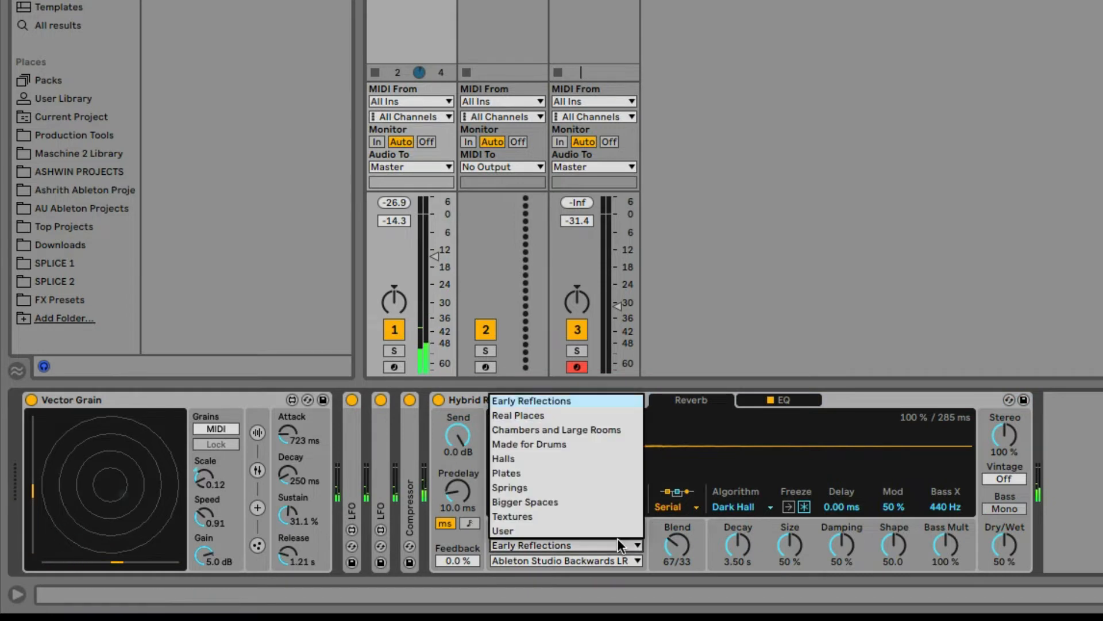
pyautogui.click(599, 430)
pyautogui.click(592, 556)
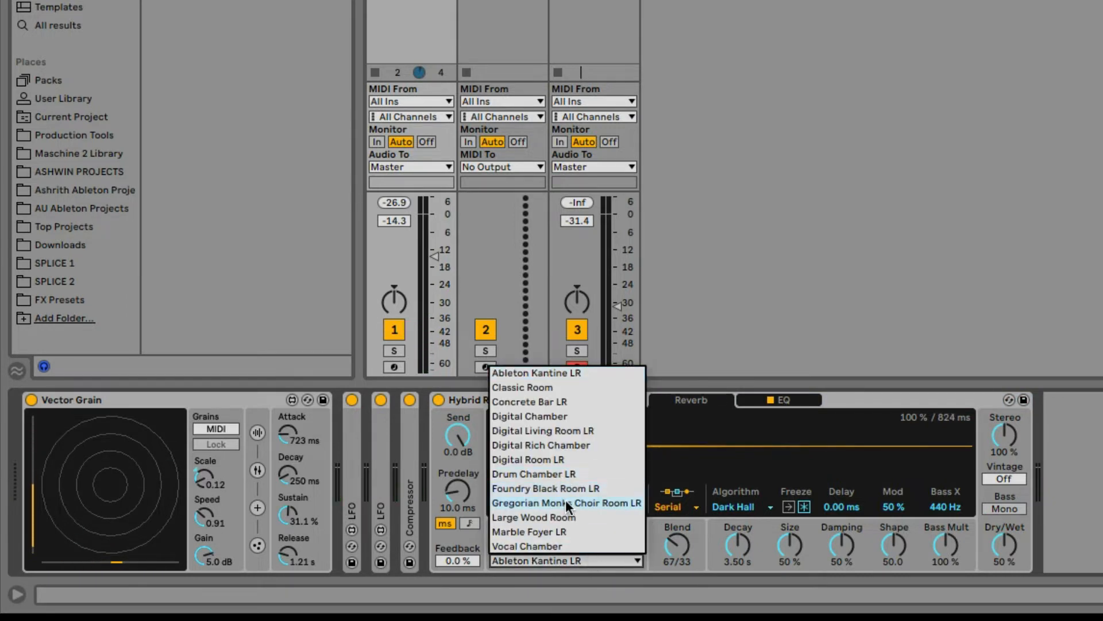
pyautogui.click(565, 530)
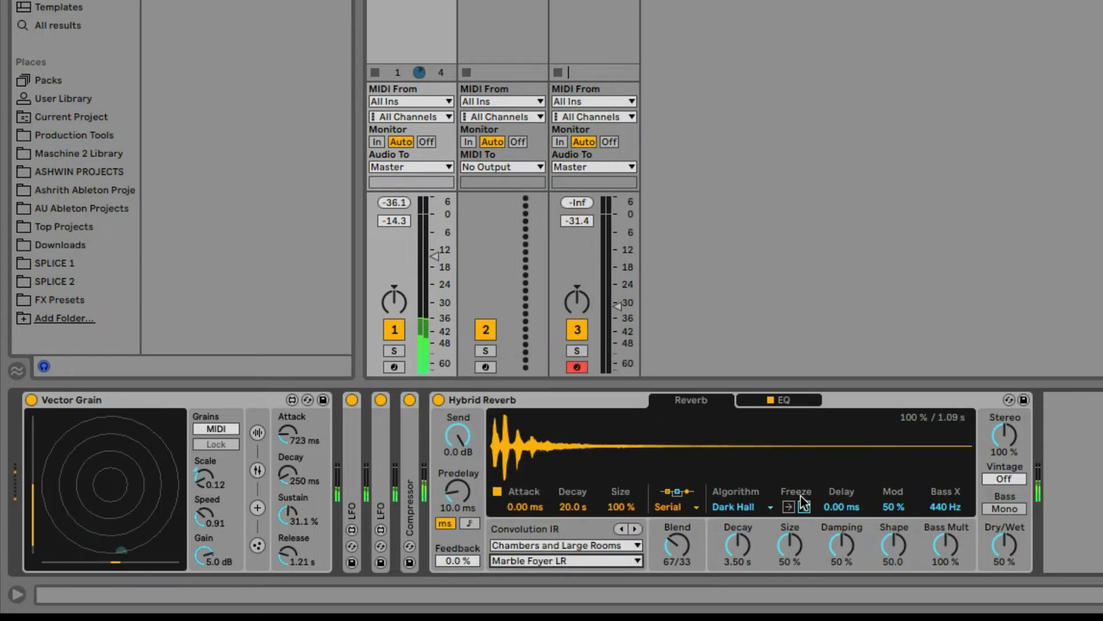
# Step: Set the Hybrid Reverb's Dry/Wet to 25 % and Vintage to Older, and collapse the device
pyautogui.moveTo(1005, 544); pyautogui.dragTo(1004, 564)
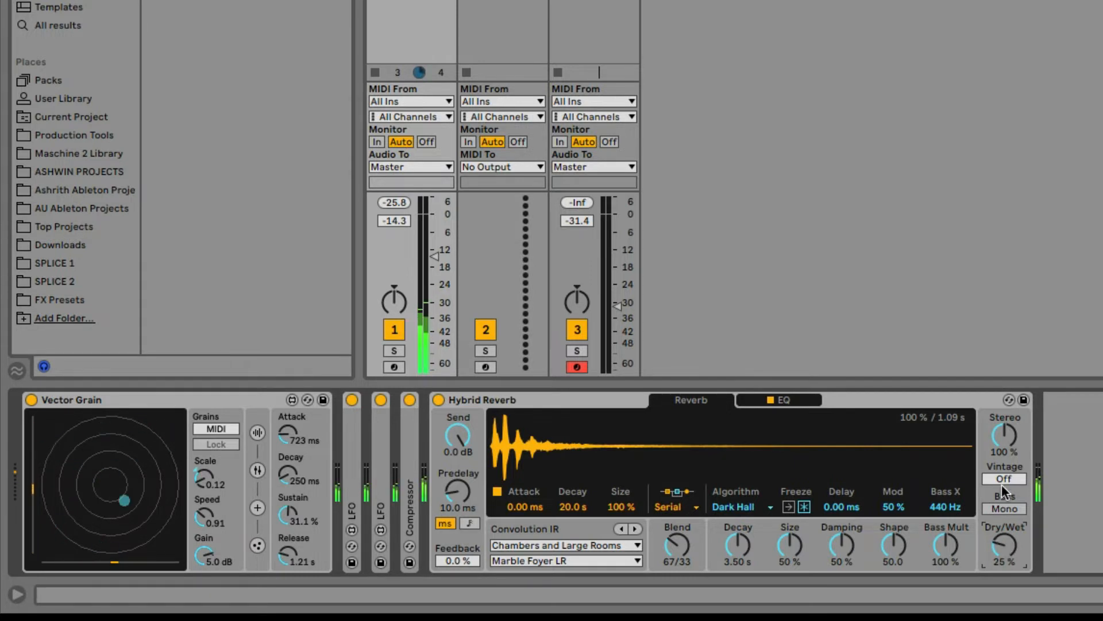
pyautogui.moveTo(1004, 480); pyautogui.dragTo(1003, 466)
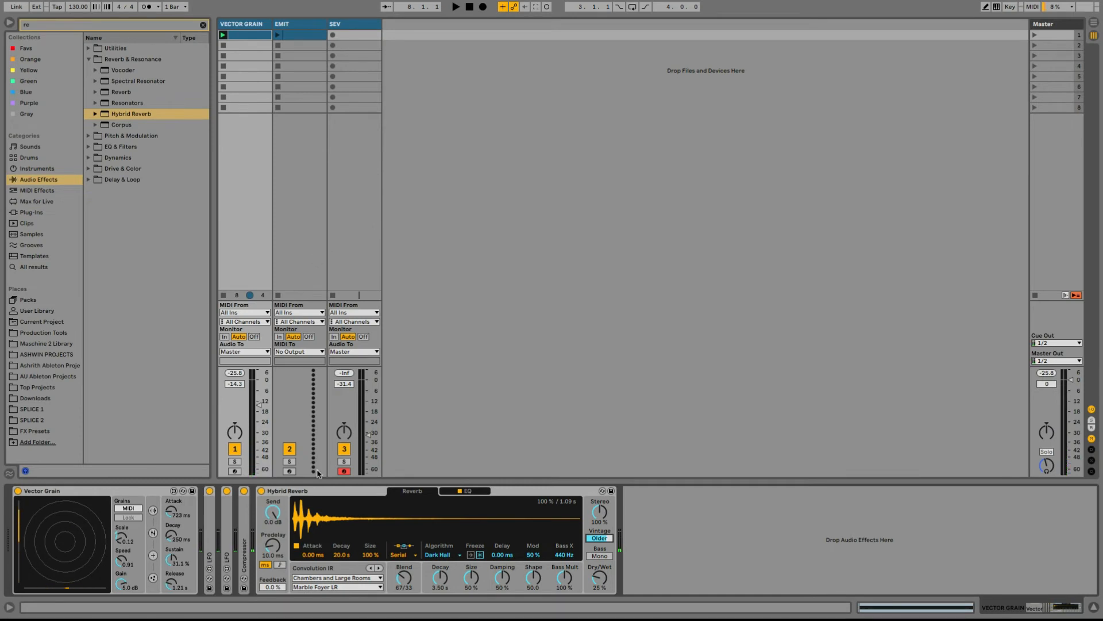
pyautogui.doubleClick(315, 492)
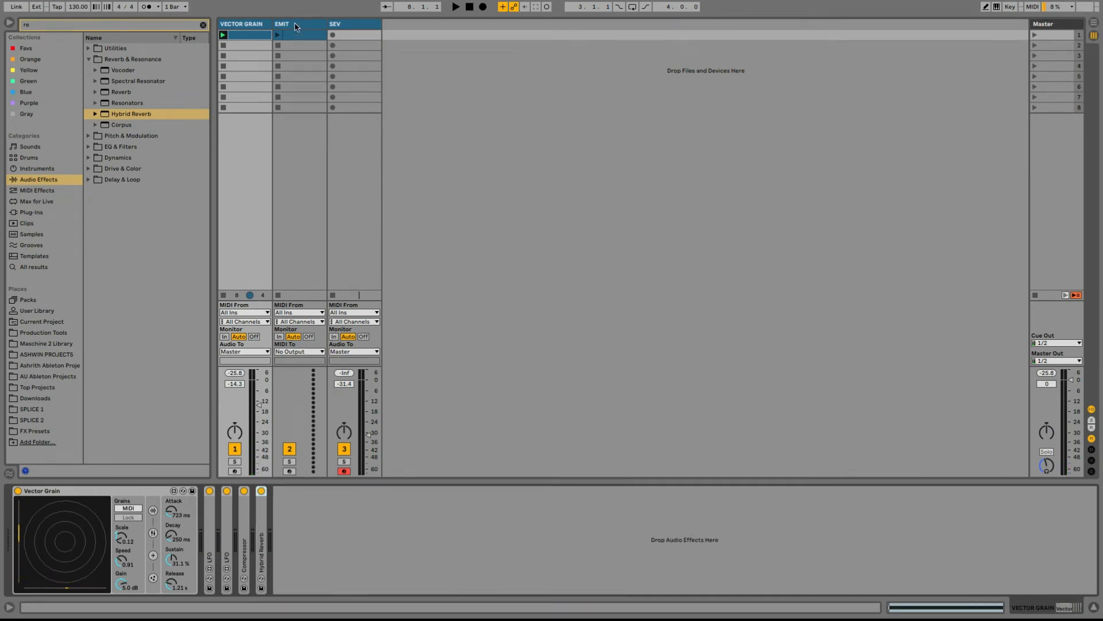
# Step: Find the Emit instrument among the Max for Live devices and load it onto the EMIT track
pyautogui.click(295, 25)
pyautogui.click(63, 201)
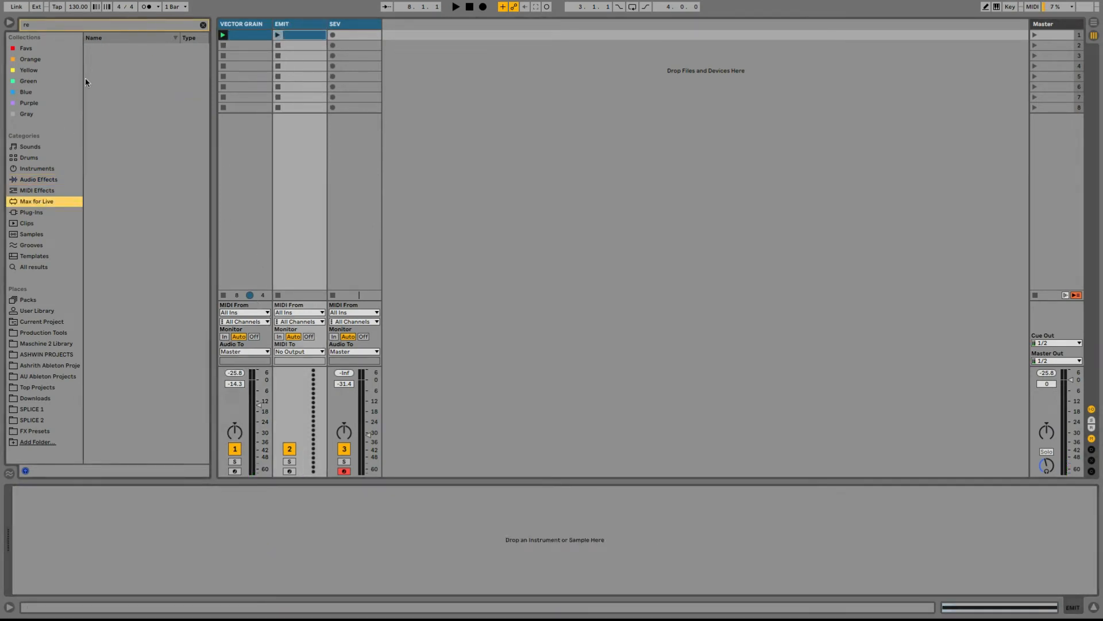
pyautogui.click(102, 22)
pyautogui.write('emit')
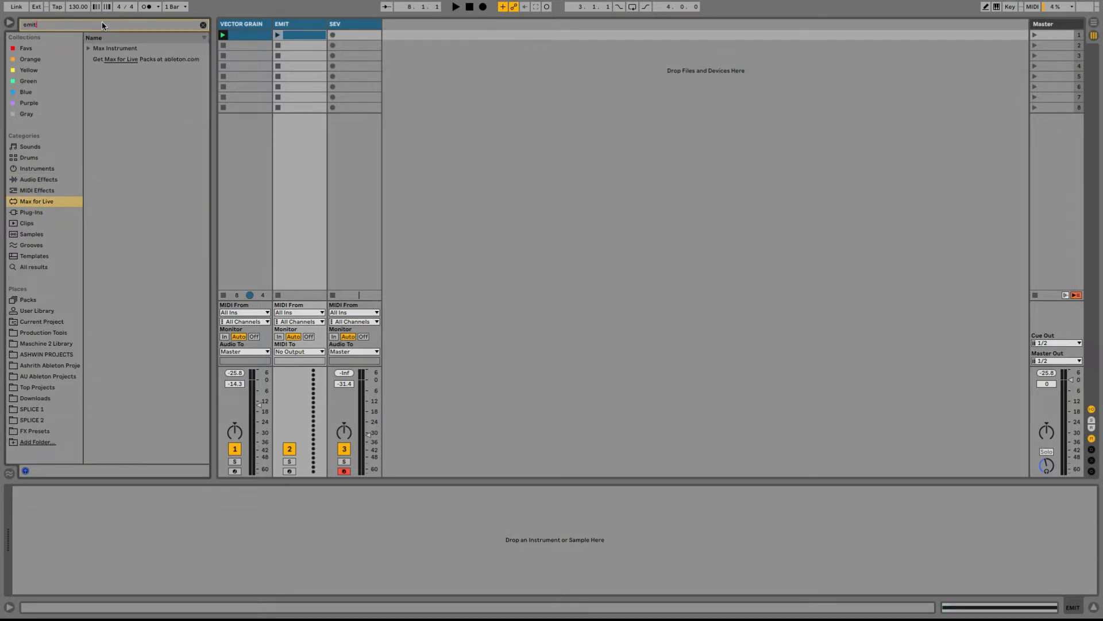
pyautogui.click(88, 48)
pyautogui.doubleClick(106, 59)
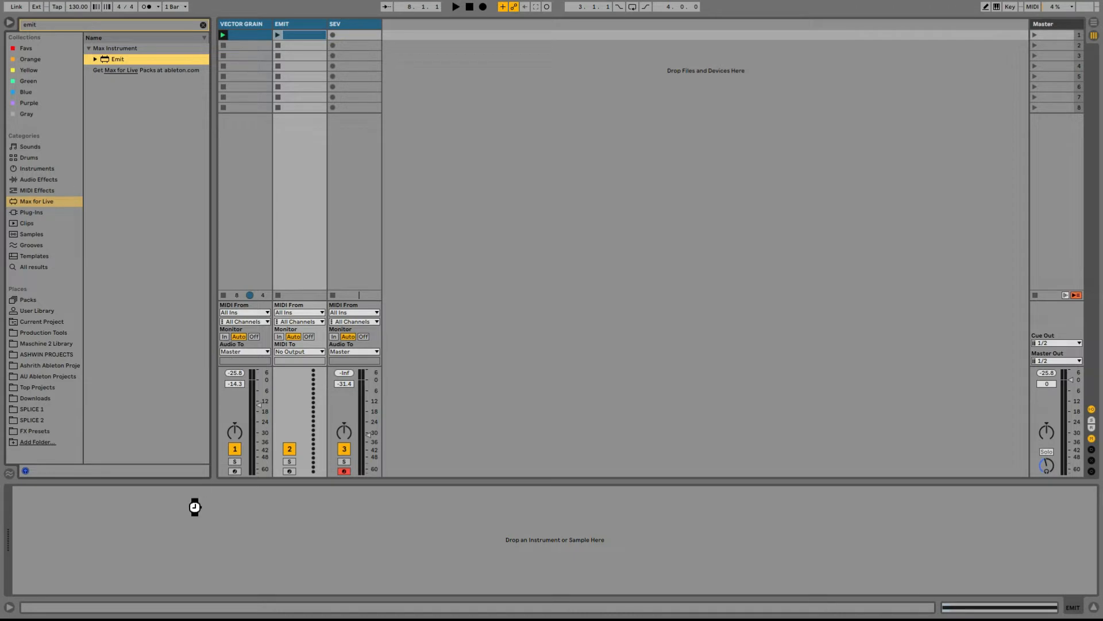
pyautogui.click(176, 508)
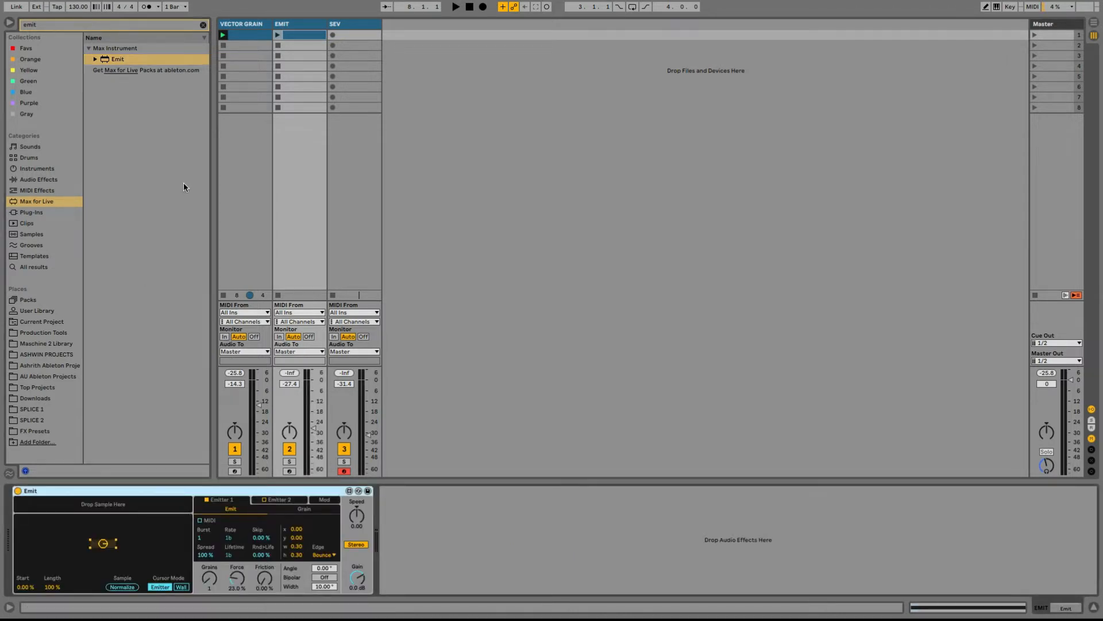
# Step: Search the samples for "tre" and load the matching sample into Emit
pyautogui.click(3, 19)
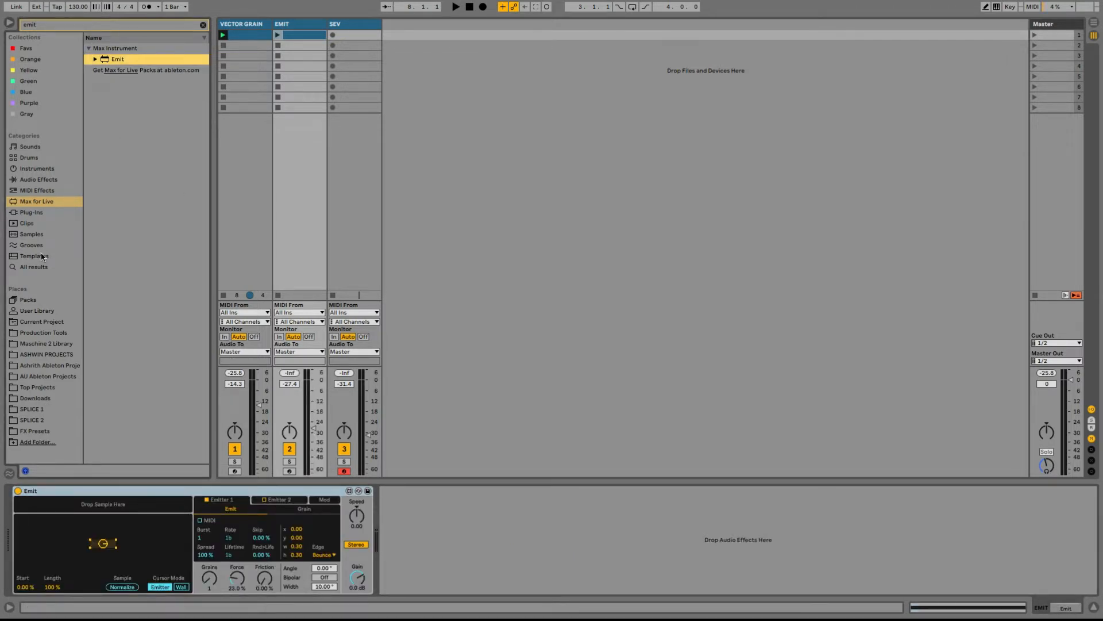
pyautogui.click(42, 234)
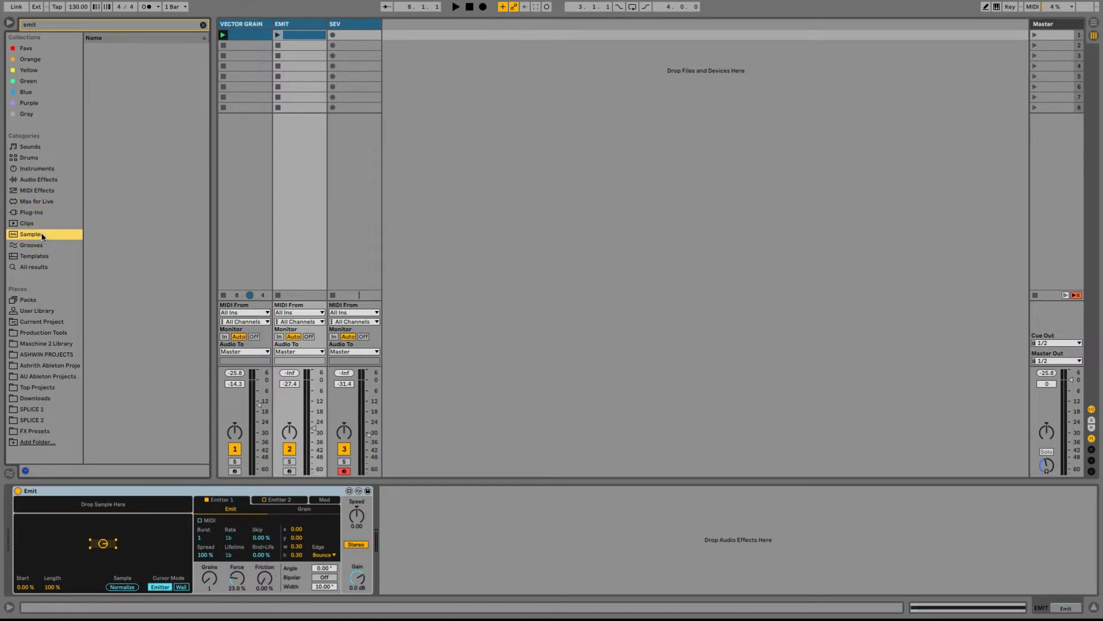
pyautogui.click(77, 25)
pyautogui.write('tre')
pyautogui.moveTo(101, 53); pyautogui.dragTo(79, 526)
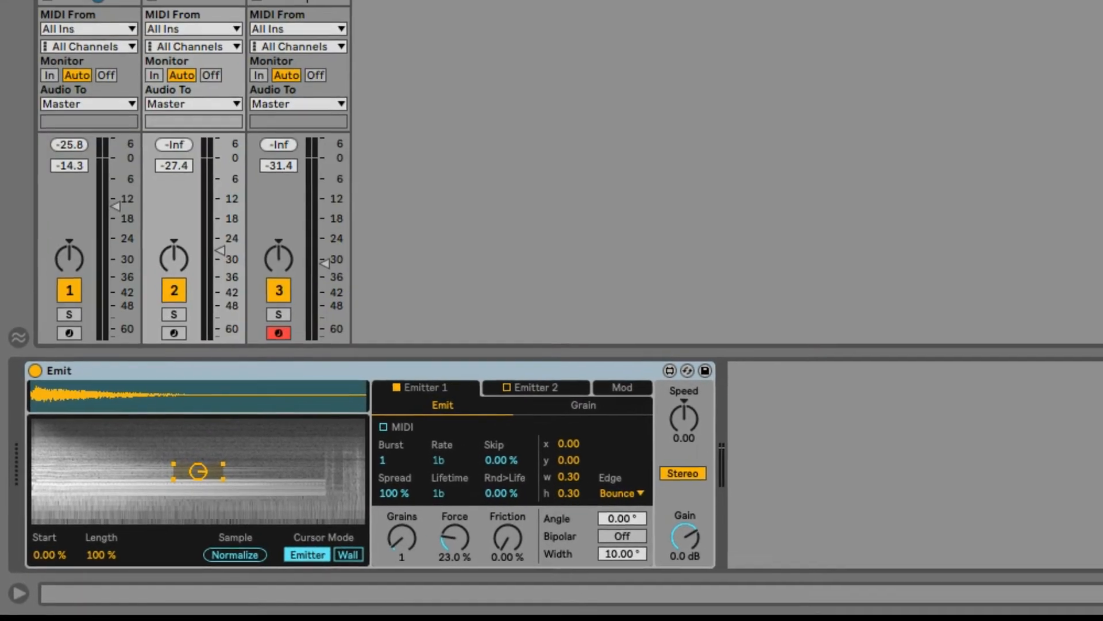
# Step: Normalize the sample in Emit and set its Length to 31.5 %
pyautogui.press('space')
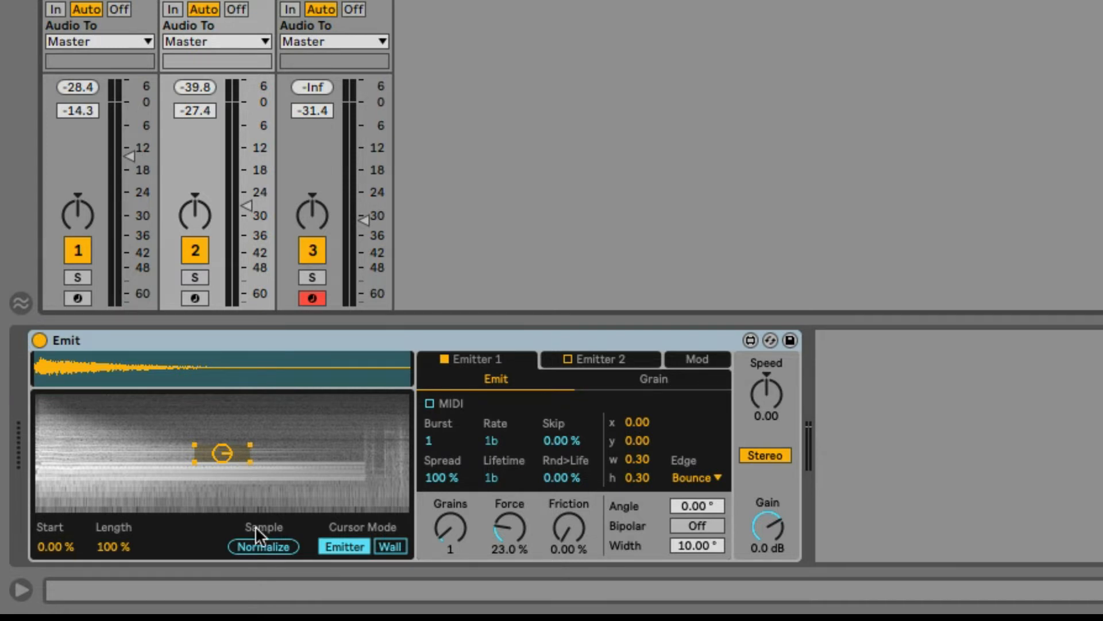
pyautogui.click(264, 545)
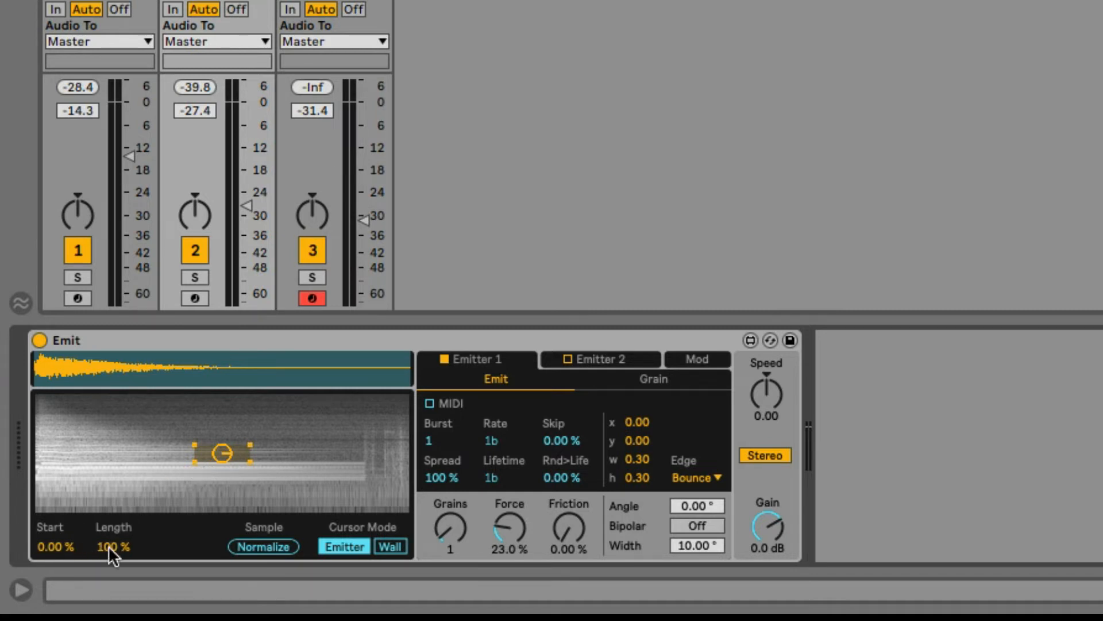
pyautogui.moveTo(108, 546); pyautogui.dragTo(108, 589)
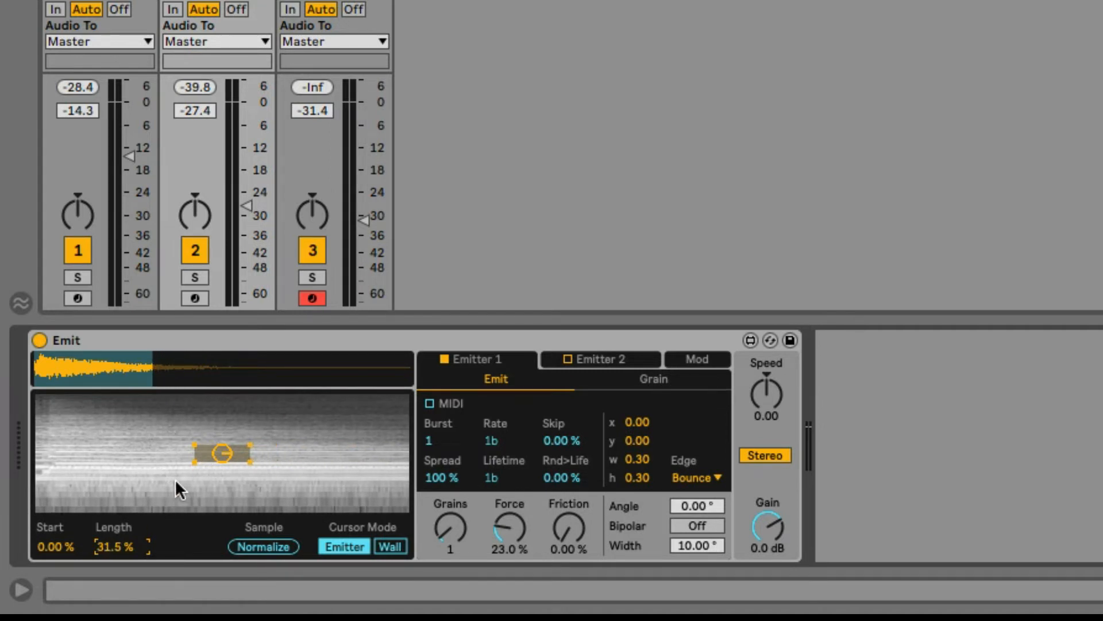
# Step: Move and resize the emitter area to x -0.54, y 0.10, w 0.38, h 0.53, and mute the Vector Grain track
pyautogui.moveTo(192, 463); pyautogui.dragTo(109, 427)
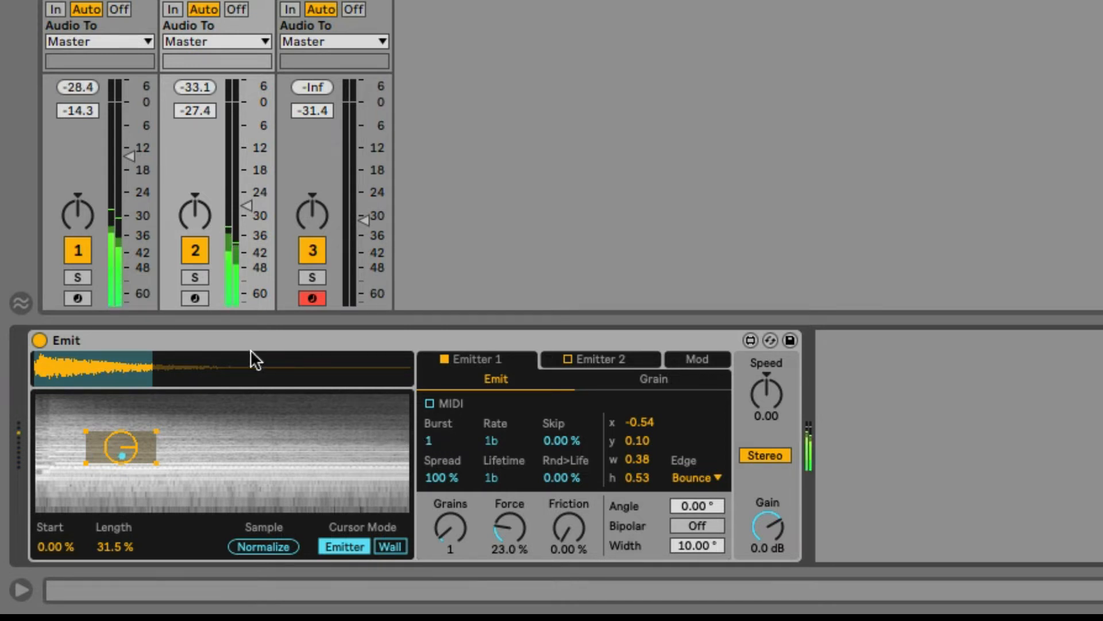
pyautogui.click(77, 251)
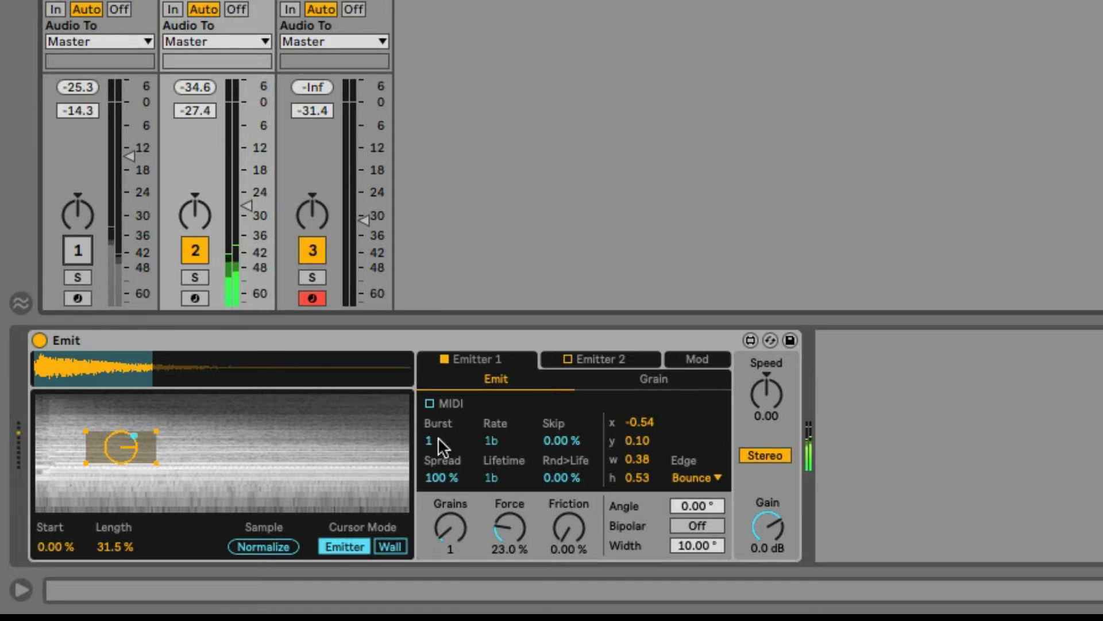
# Step: Set Emitter 1's Burst to 8, and try a Spread of 0 % before resetting it to 100 %
pyautogui.moveTo(440, 447); pyautogui.dragTo(439, 423)
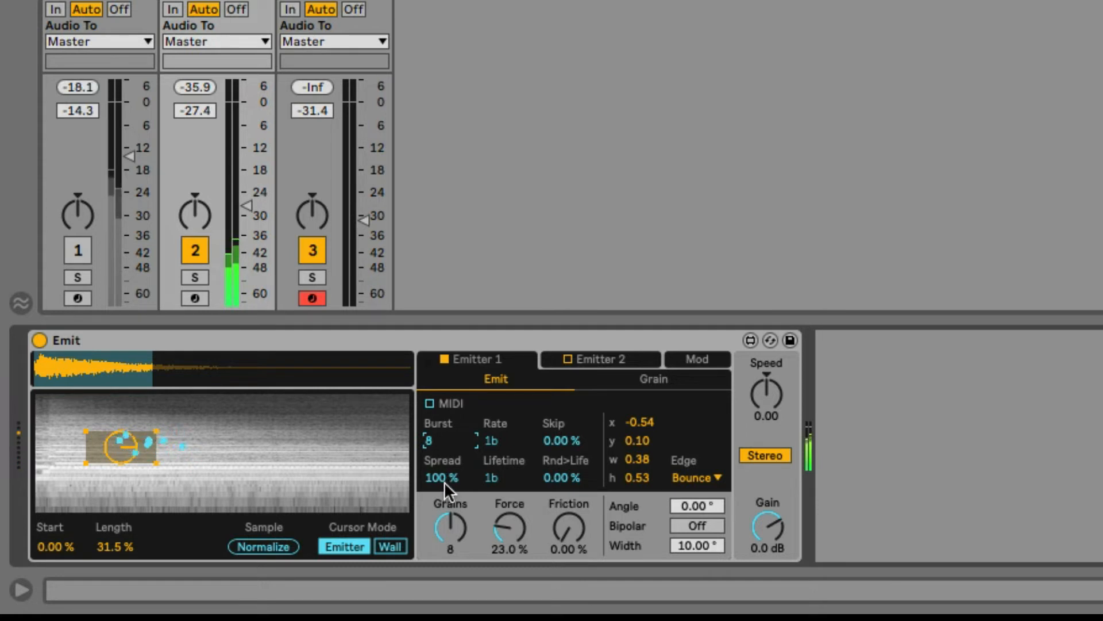
pyautogui.moveTo(444, 482); pyautogui.dragTo(444, 551)
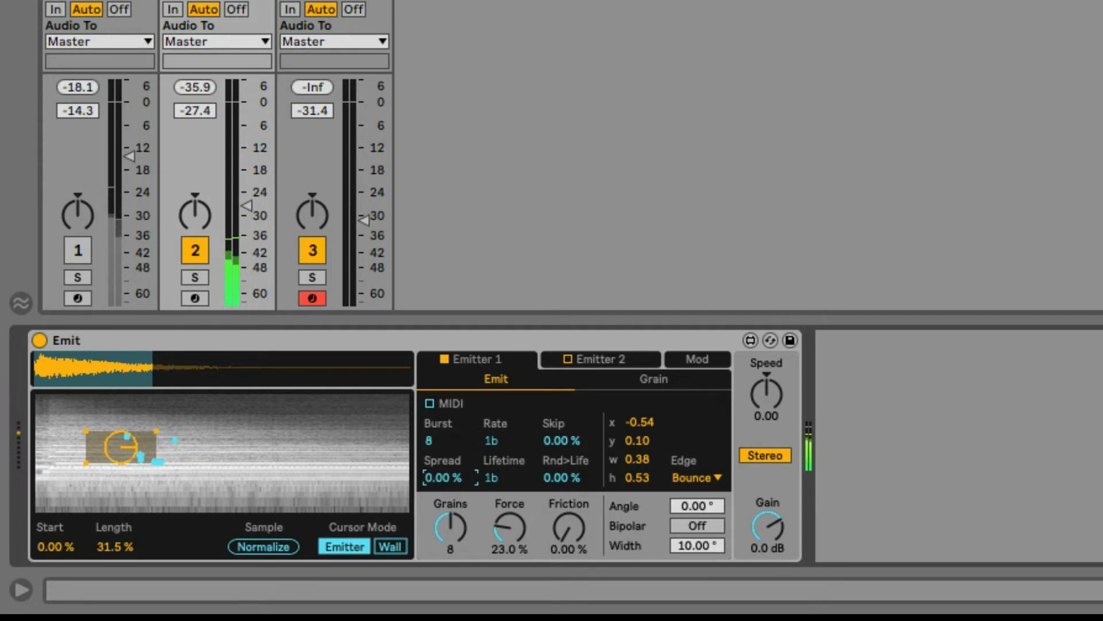
pyautogui.doubleClick(444, 483)
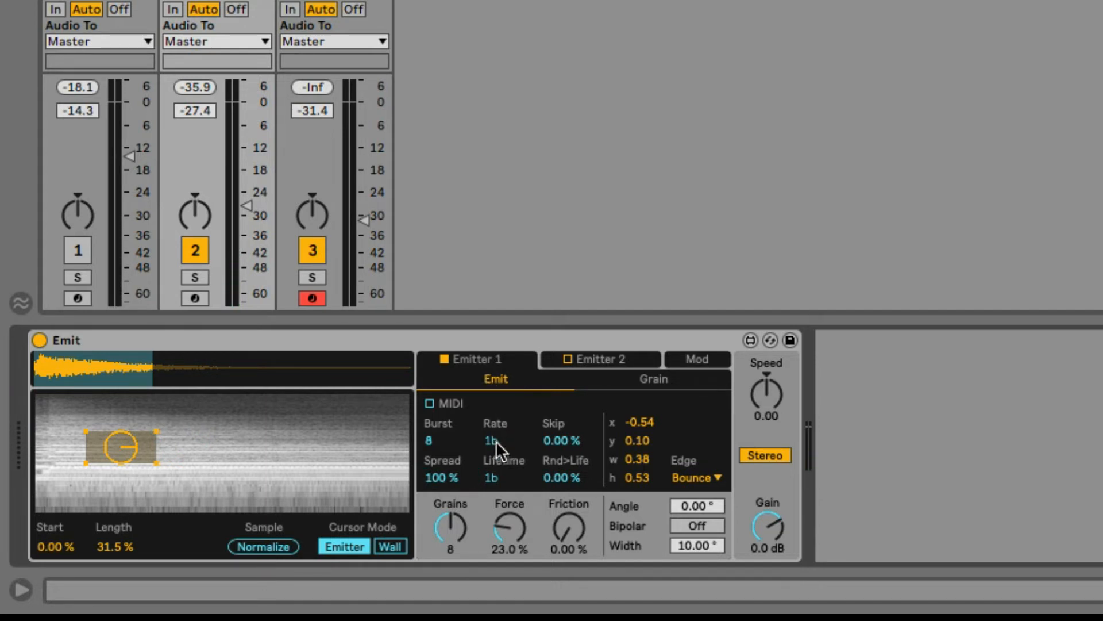
# Step: Try Rates such as 4b and 12n for Emitter 1, and settle on a Rate of 3n and a Lifetime of 16b
pyautogui.moveTo(495, 440); pyautogui.dragTo(496, 428)
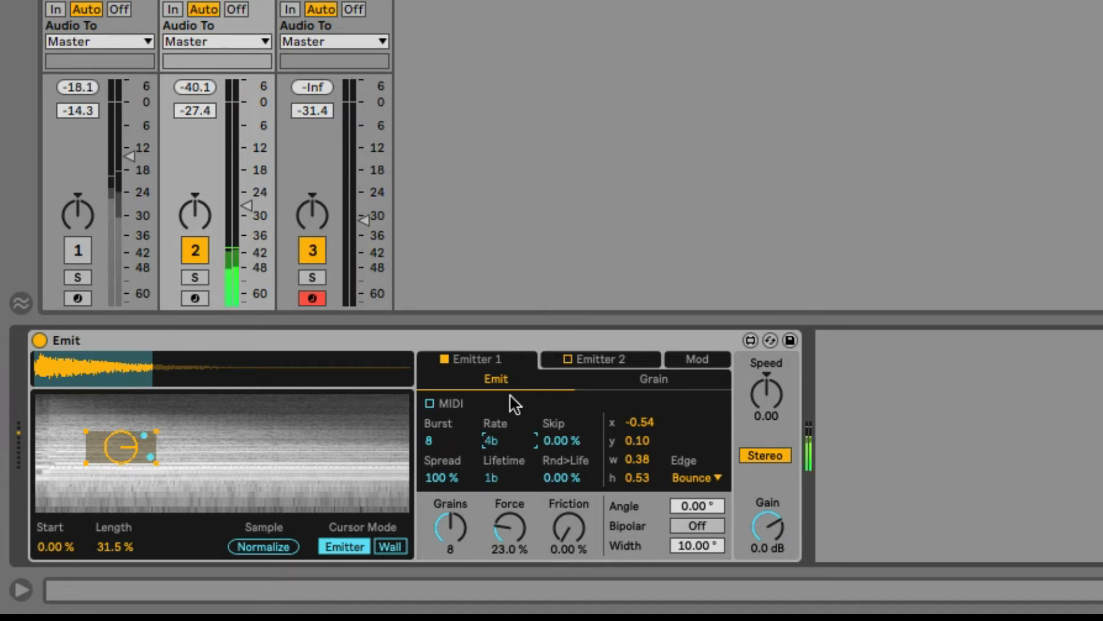
pyautogui.moveTo(504, 440); pyautogui.dragTo(503, 402)
pyautogui.moveTo(503, 440); pyautogui.dragTo(503, 506)
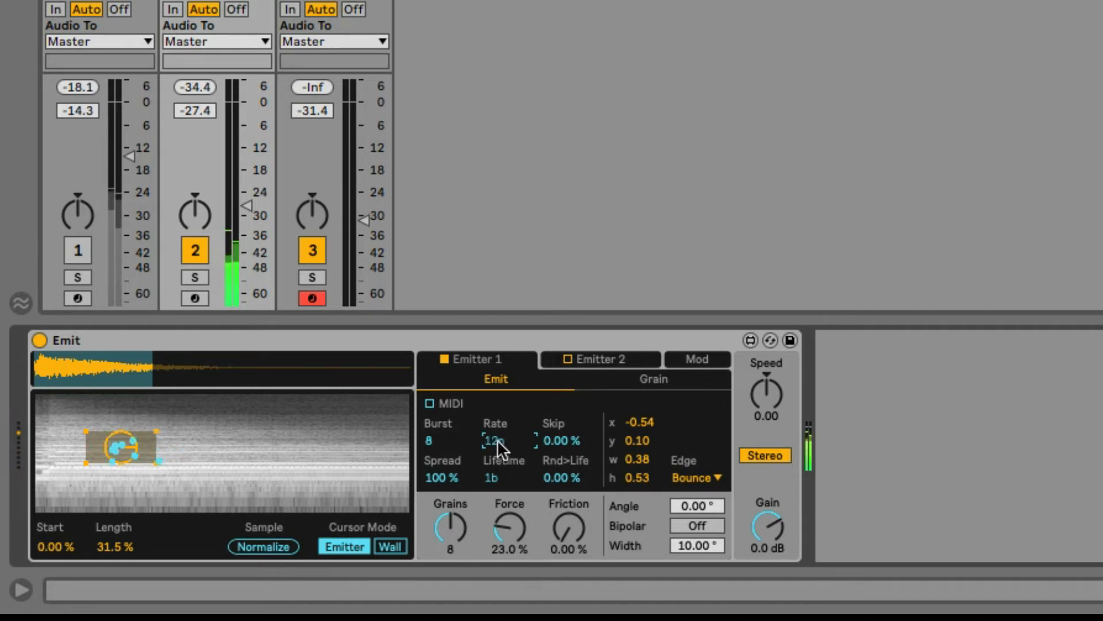
pyautogui.moveTo(498, 440); pyautogui.dragTo(498, 468)
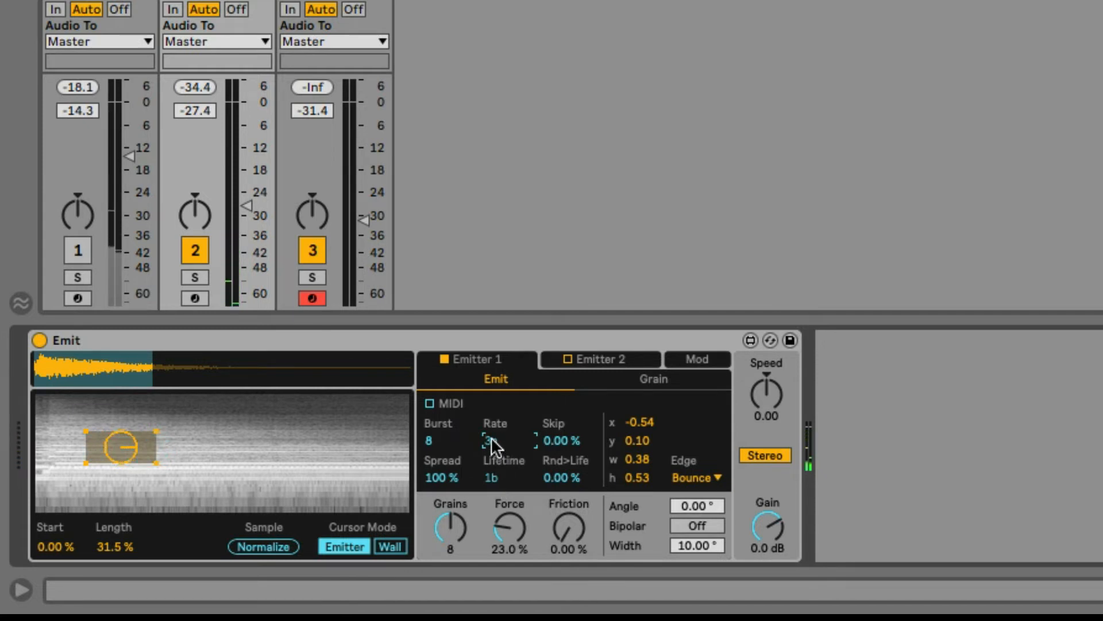
pyautogui.moveTo(498, 483); pyautogui.dragTo(494, 473)
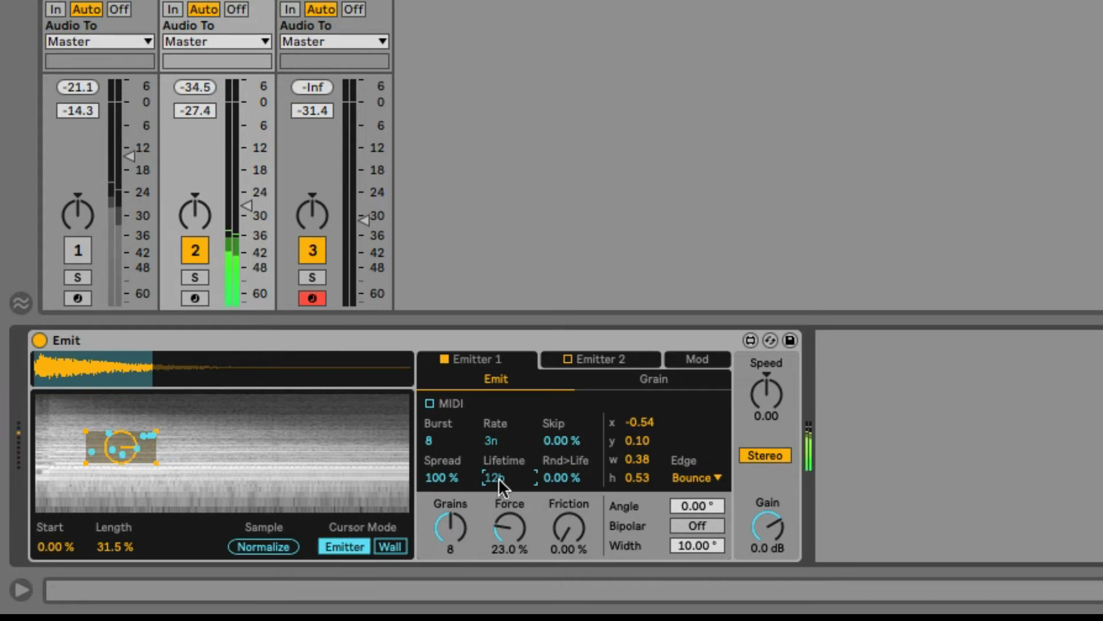
pyautogui.moveTo(498, 477); pyautogui.dragTo(499, 478)
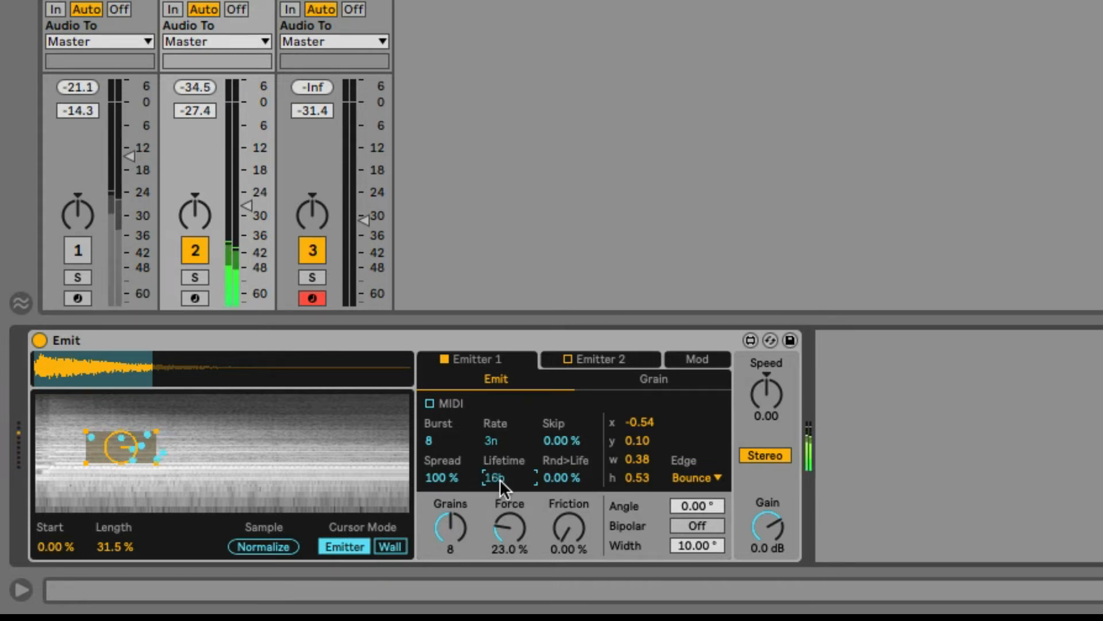
# Step: Try out Emitter 1's Rnd>Life and Skip amounts and return both to 0 %
pyautogui.moveTo(570, 478); pyautogui.dragTo(570, 478)
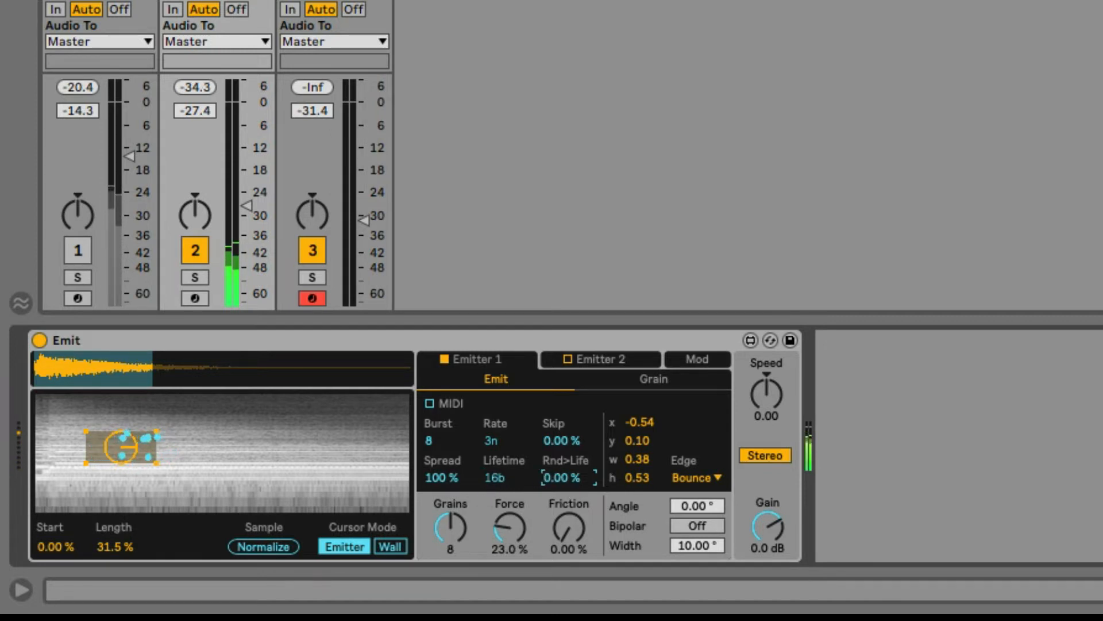
pyautogui.moveTo(570, 441); pyautogui.dragTo(570, 432)
pyautogui.doubleClick(569, 442)
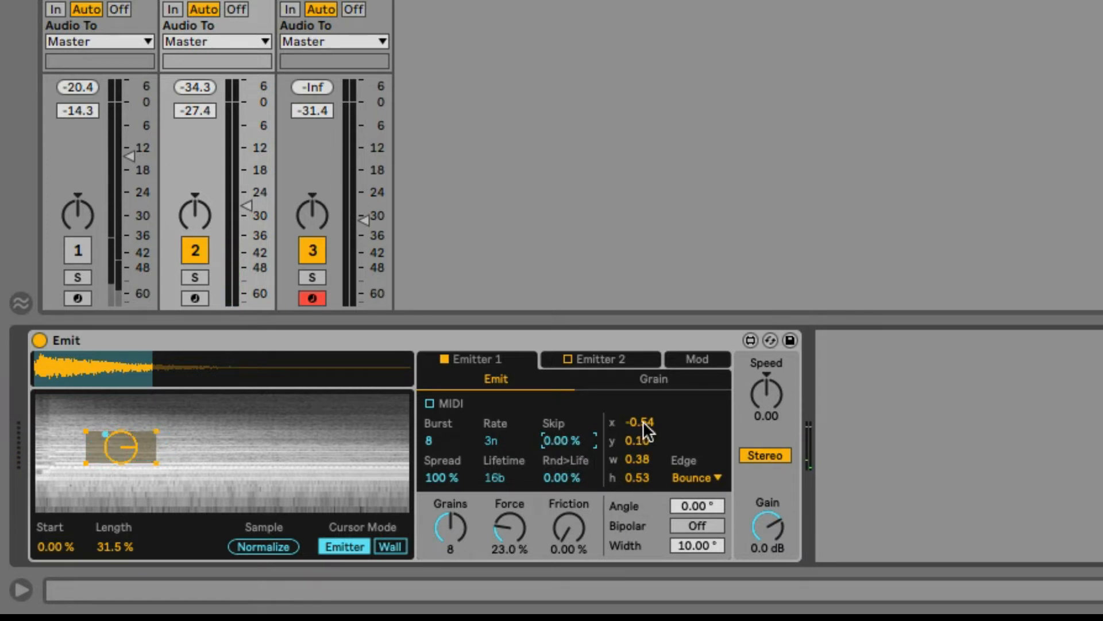
# Step: Move and resize Emitter 1's area to x -0.25, y -0.02, w 0.50, h 0.45, and set Grains to 12
pyautogui.moveTo(643, 421); pyautogui.dragTo(639, 482)
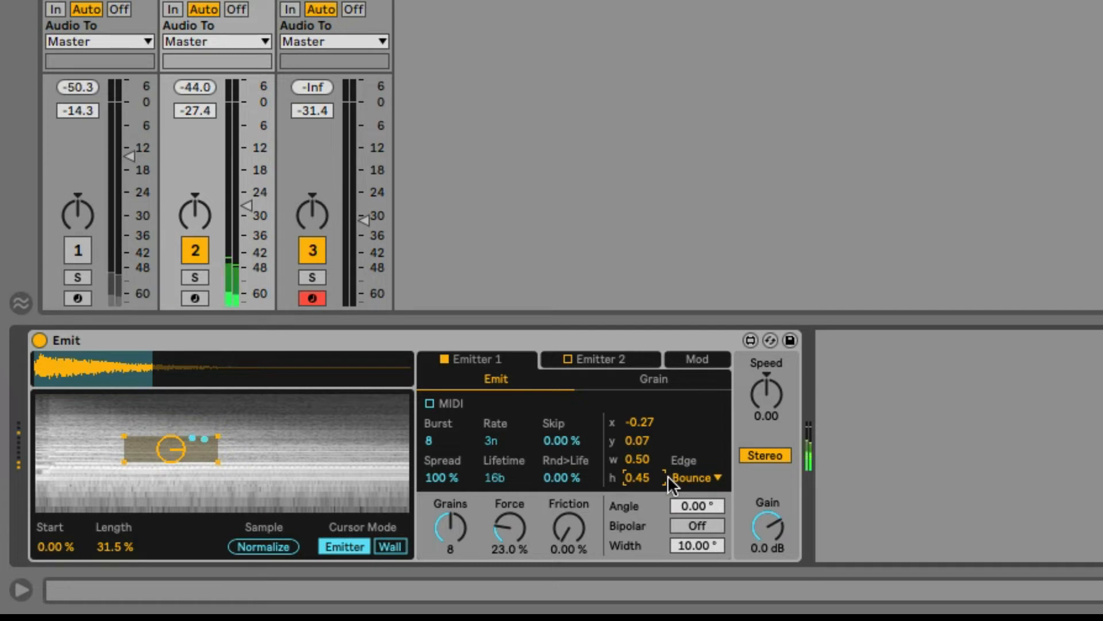
pyautogui.moveTo(646, 430)
pyautogui.mouseDown()
pyautogui.moveTo(647, 415)
pyautogui.moveTo(646, 459)
pyautogui.moveTo(646, 449)
pyautogui.mouseUp()
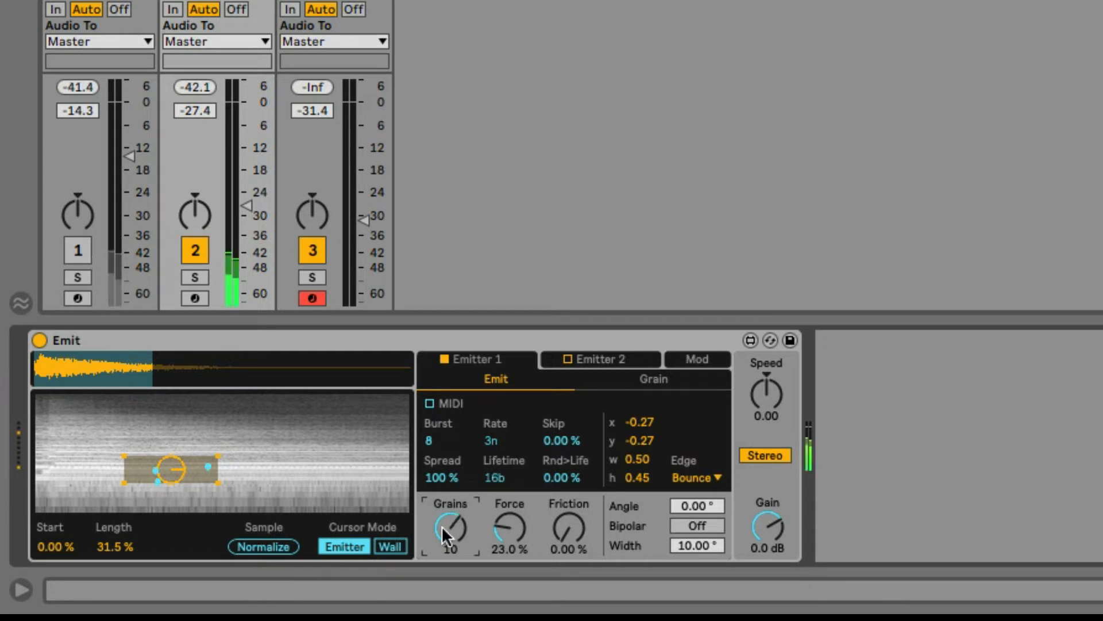
pyautogui.moveTo(442, 526); pyautogui.dragTo(441, 519)
pyautogui.moveTo(188, 467)
pyautogui.mouseDown()
pyautogui.moveTo(194, 439)
pyautogui.moveTo(195, 452)
pyautogui.mouseUp()
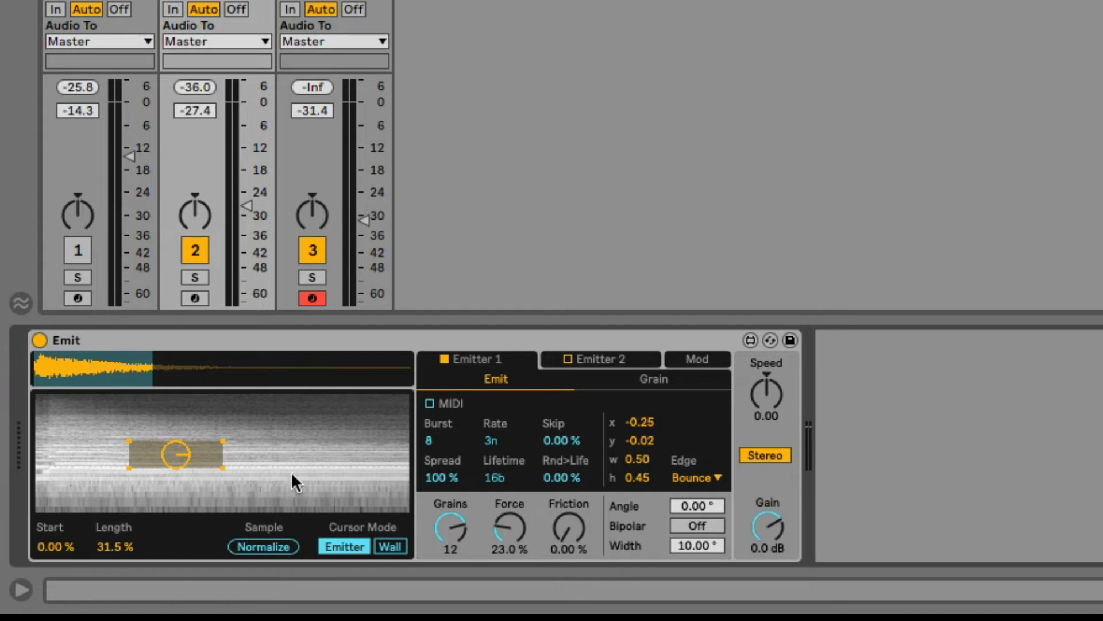
# Step: Set Emitter 1's Force to 30.1 % and Friction to 29.9 % during playback
pyautogui.press('space')
pyautogui.moveTo(510, 528)
pyautogui.mouseDown()
pyautogui.moveTo(509, 510)
pyautogui.moveTo(509, 532)
pyautogui.mouseUp()
pyautogui.moveTo(515, 528); pyautogui.dragTo(515, 520)
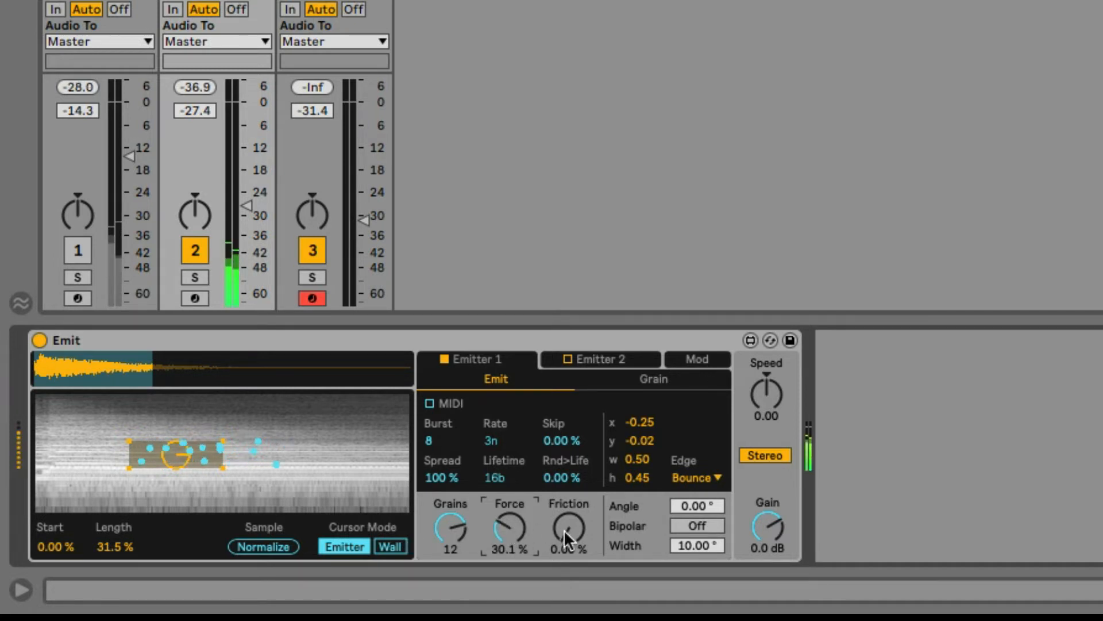
pyautogui.moveTo(563, 529); pyautogui.dragTo(564, 504)
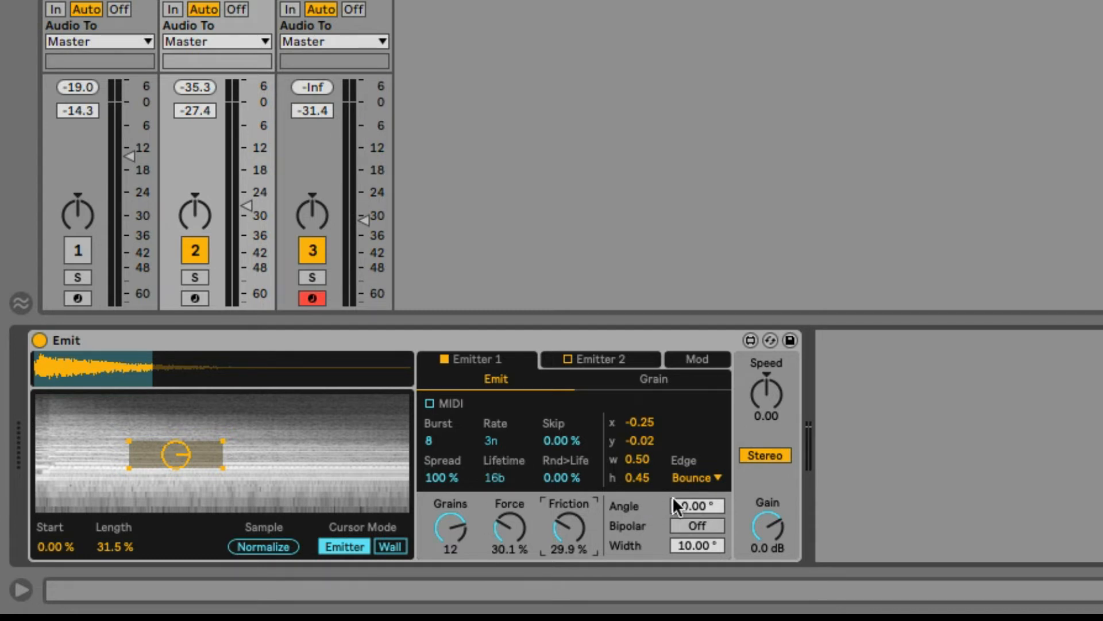
# Step: Turn on Bipolar, move the emitter area to x -0.01, y -0.04, and set Angle to 260° and Width to 257°
pyautogui.click(685, 526)
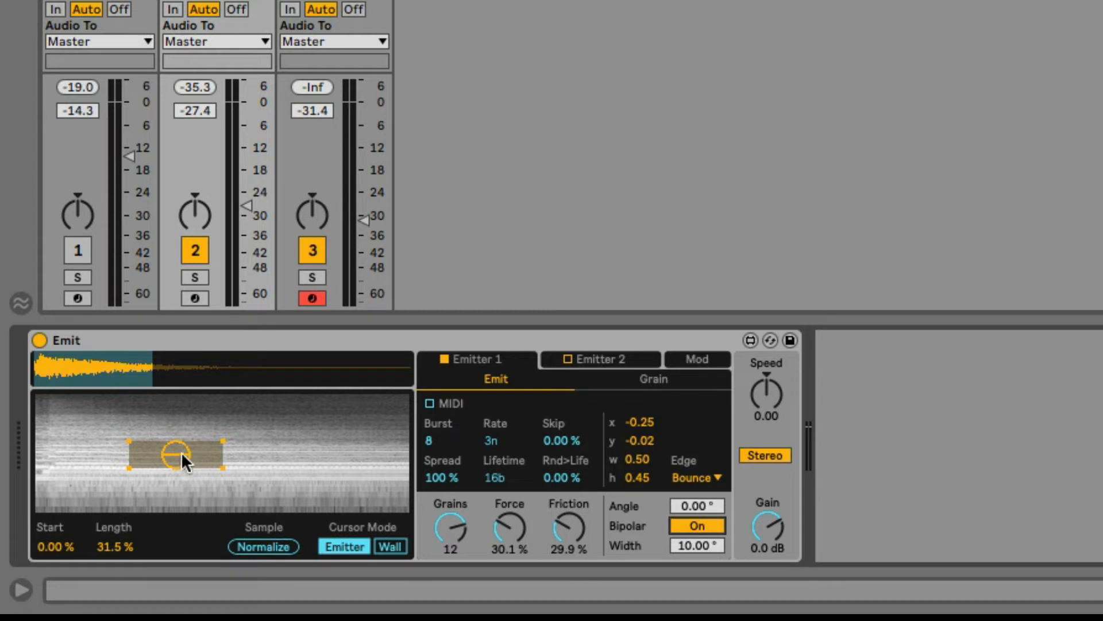
pyautogui.moveTo(98, 454); pyautogui.dragTo(225, 451)
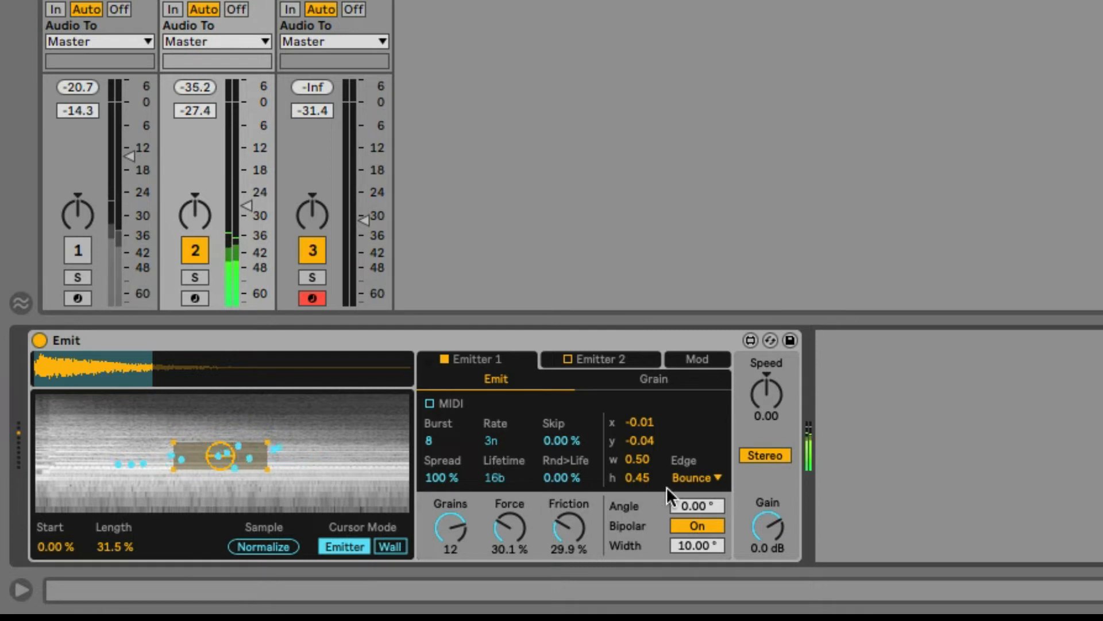
pyautogui.moveTo(696, 506); pyautogui.dragTo(696, 394)
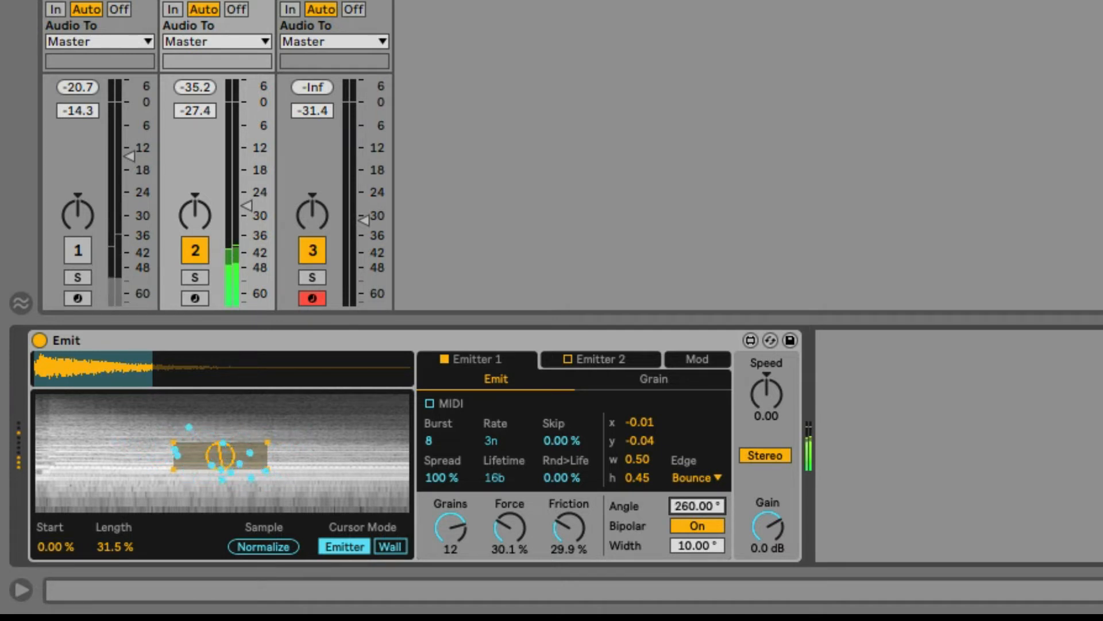
pyautogui.moveTo(698, 539); pyautogui.dragTo(698, 432)
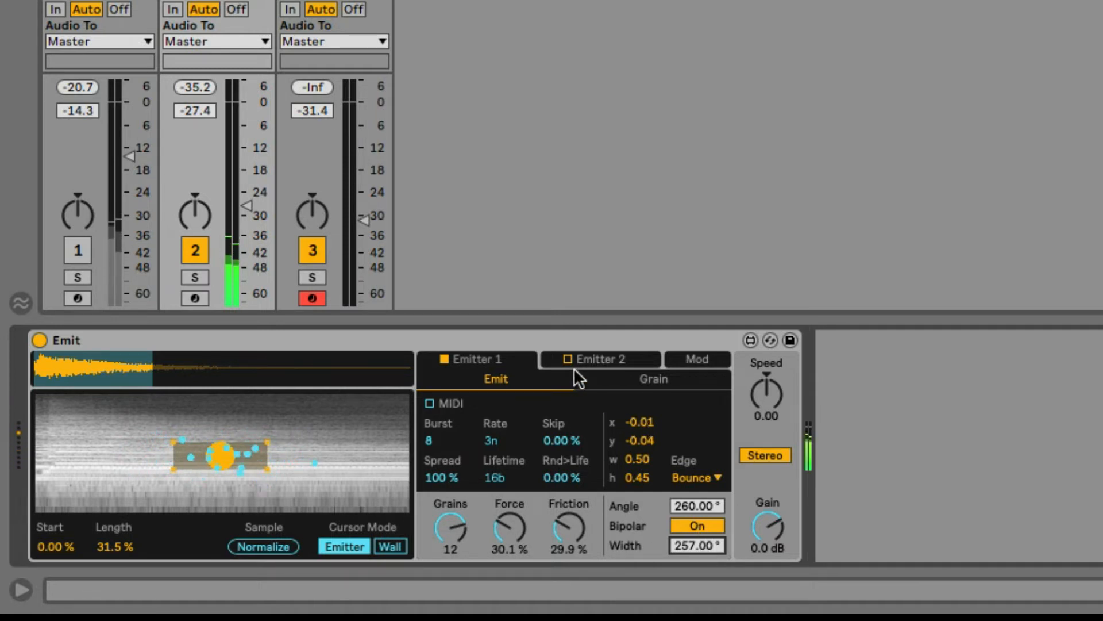
# Step: Set Emitter 1's grain filter Width to 1.00 %, and try out the Q and Fade settings, returning them to their defaults
pyautogui.click(644, 384)
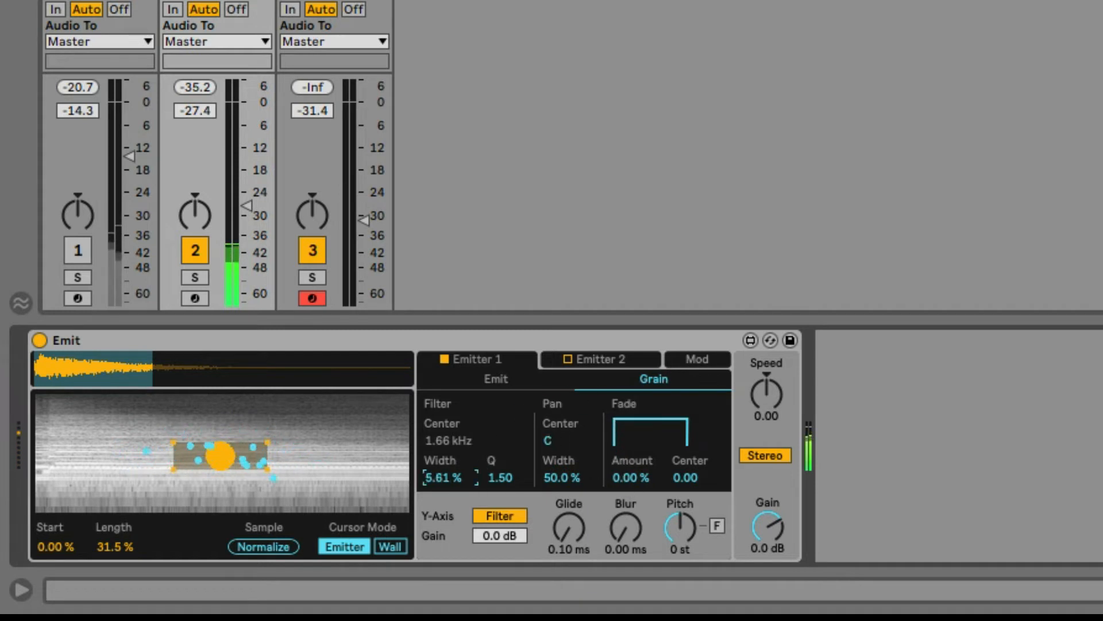
pyautogui.moveTo(444, 477); pyautogui.dragTo(444, 469)
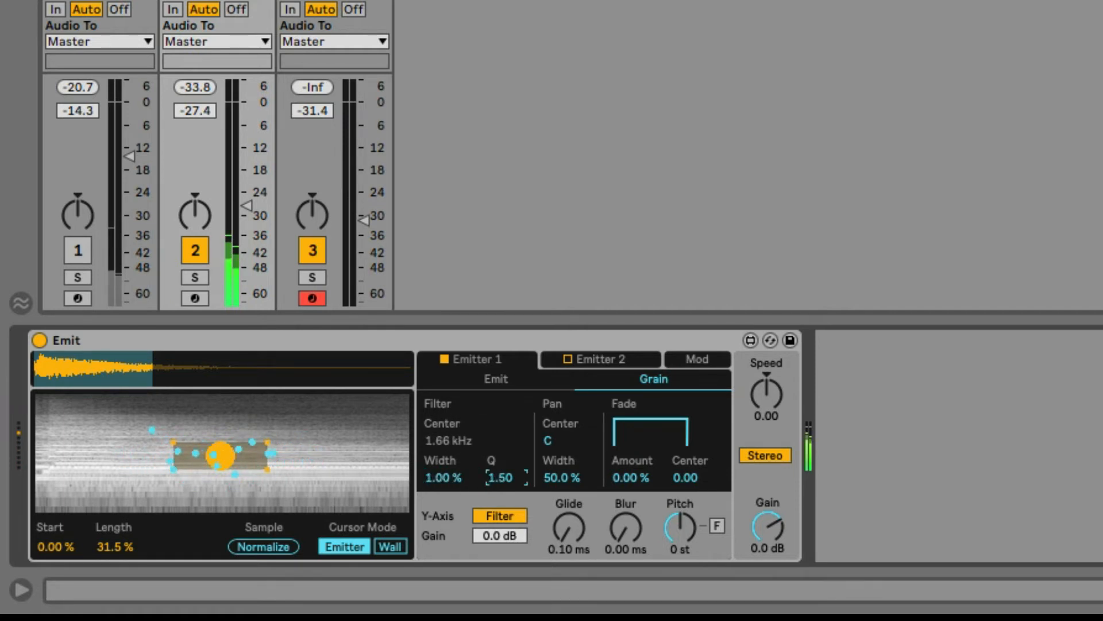
pyautogui.moveTo(500, 477)
pyautogui.mouseDown()
pyautogui.moveTo(494, 458)
pyautogui.moveTo(494, 477)
pyautogui.mouseUp()
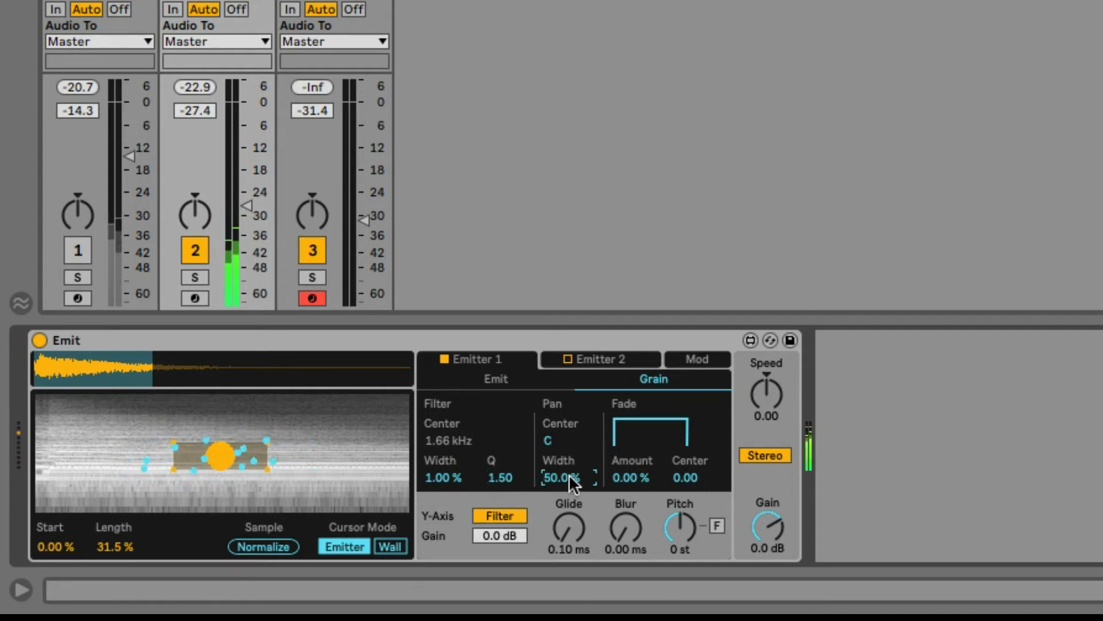
pyautogui.moveTo(629, 476)
pyautogui.mouseDown()
pyautogui.moveTo(629, 455)
pyautogui.moveTo(647, 475)
pyautogui.mouseUp()
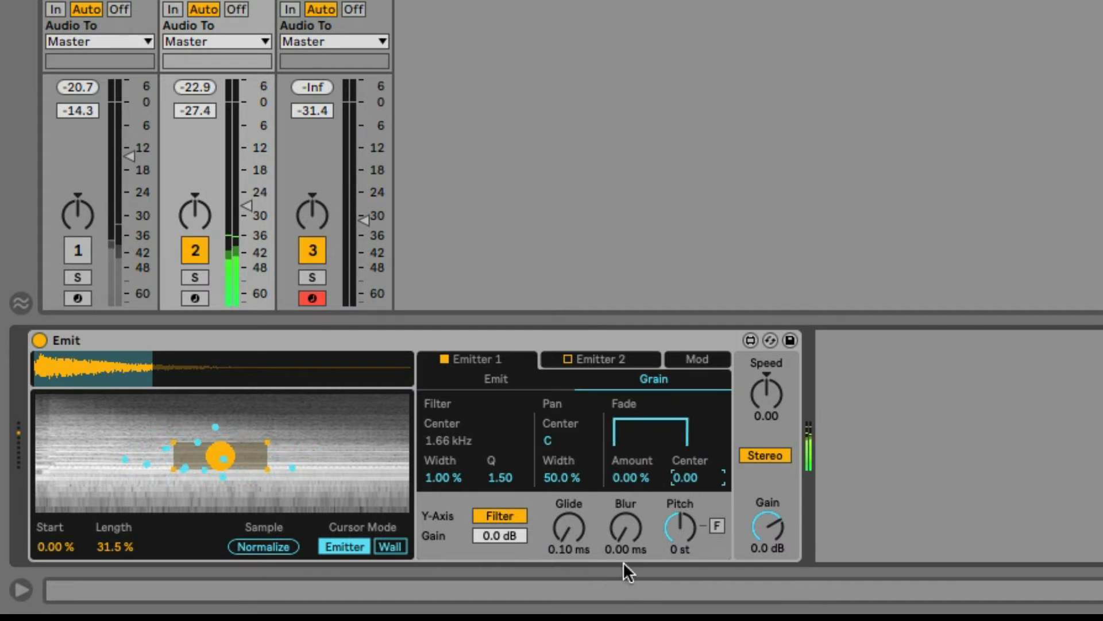
# Step: Set the grain Blur to 306 ms, trying out Glide and Pitch and returning them to 0.10 ms and 0 st
pyautogui.moveTo(572, 529); pyautogui.dragTo(573, 512)
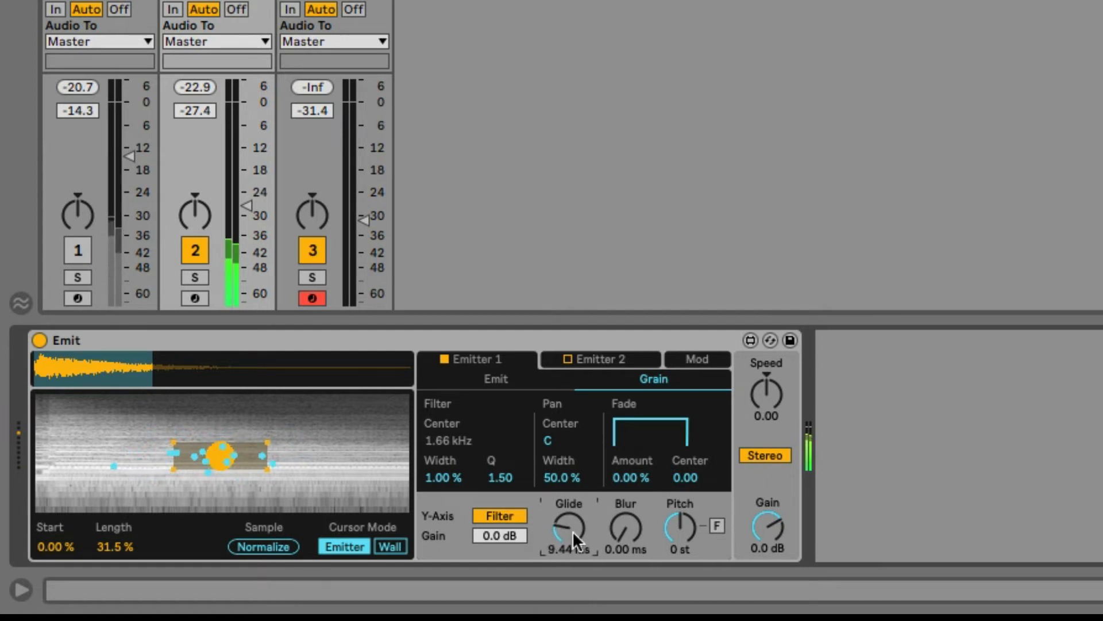
pyautogui.moveTo(623, 528); pyautogui.dragTo(623, 503)
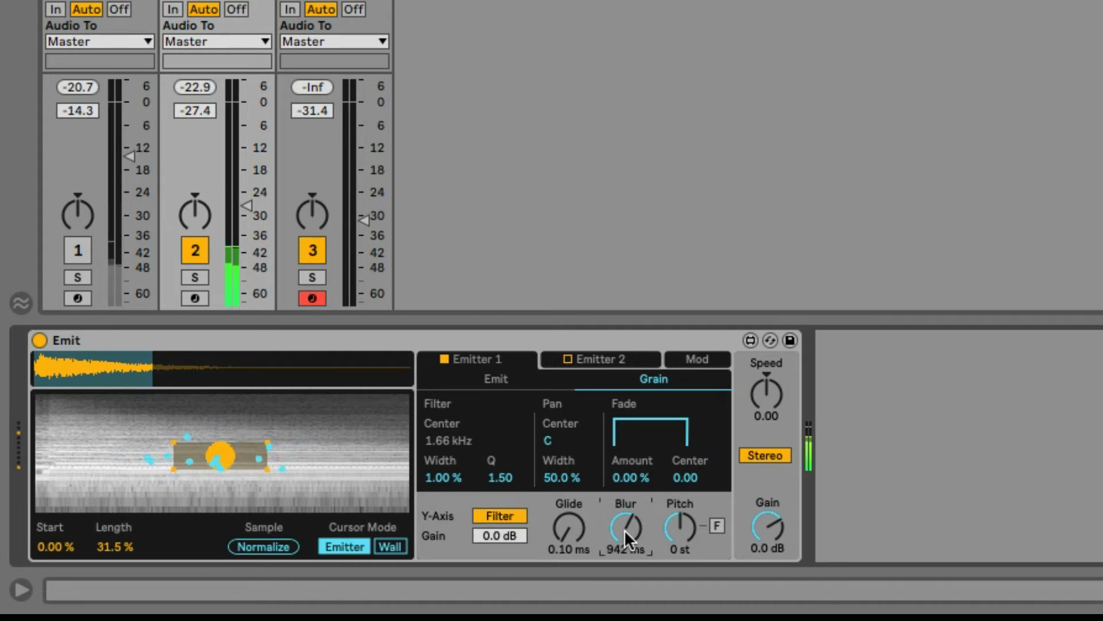
pyautogui.moveTo(624, 529); pyautogui.dragTo(678, 506)
pyautogui.doubleClick(677, 533)
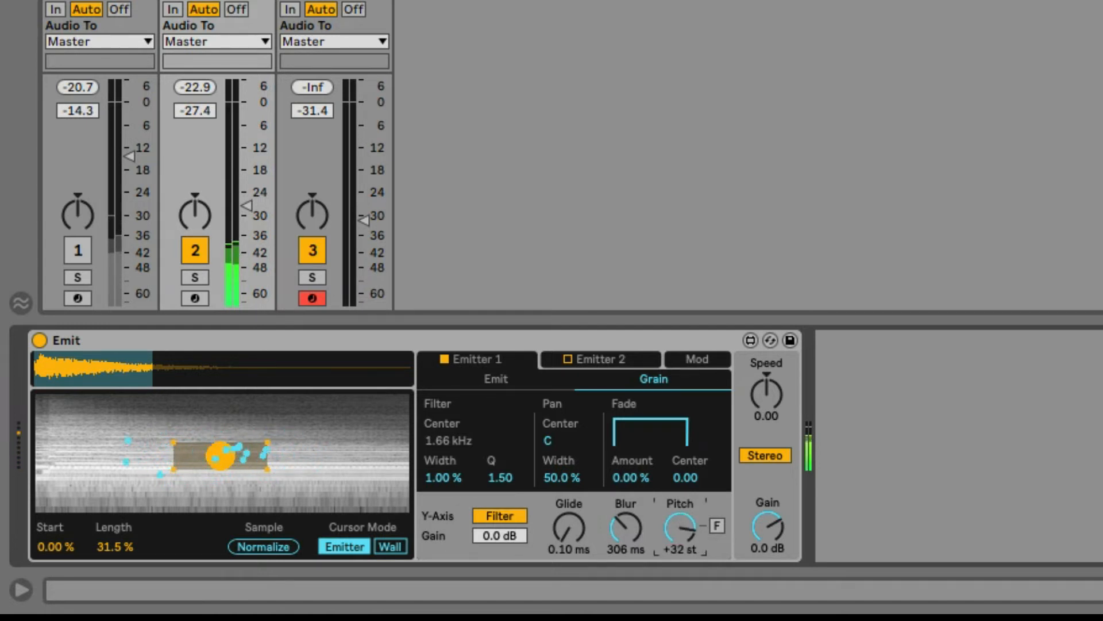
pyautogui.doubleClick(678, 532)
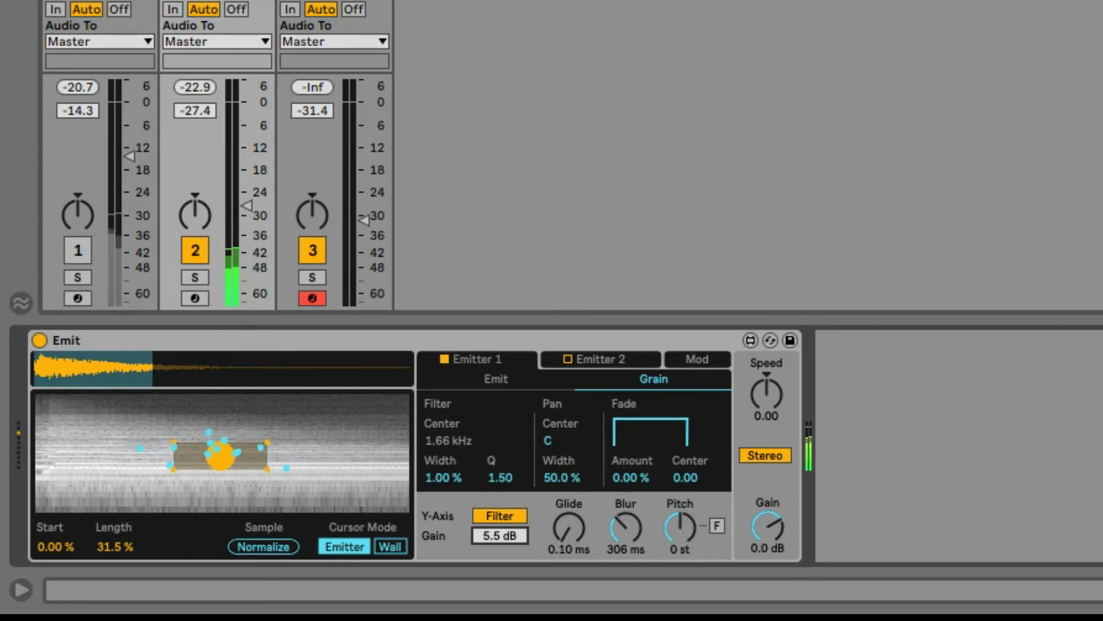
# Step: Try grain Gain levels of 14 dB and 3 dB, and reset the Gain to 0 dB
pyautogui.moveTo(499, 535)
pyautogui.mouseDown()
pyautogui.moveTo(500, 512)
pyautogui.moveTo(507, 533)
pyautogui.mouseUp()
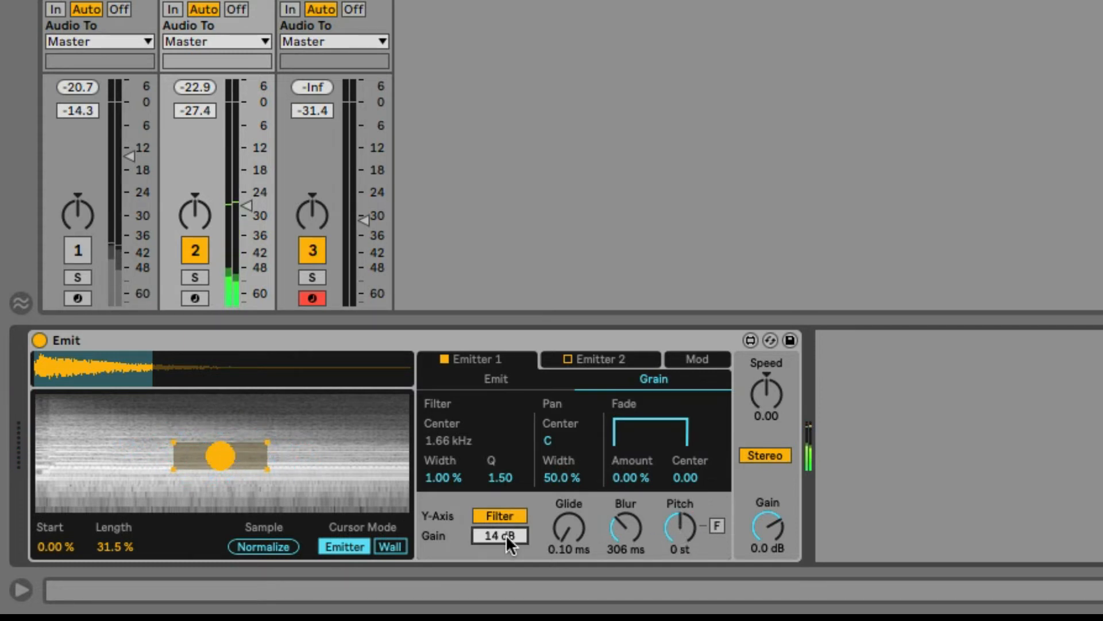
pyautogui.write('3')
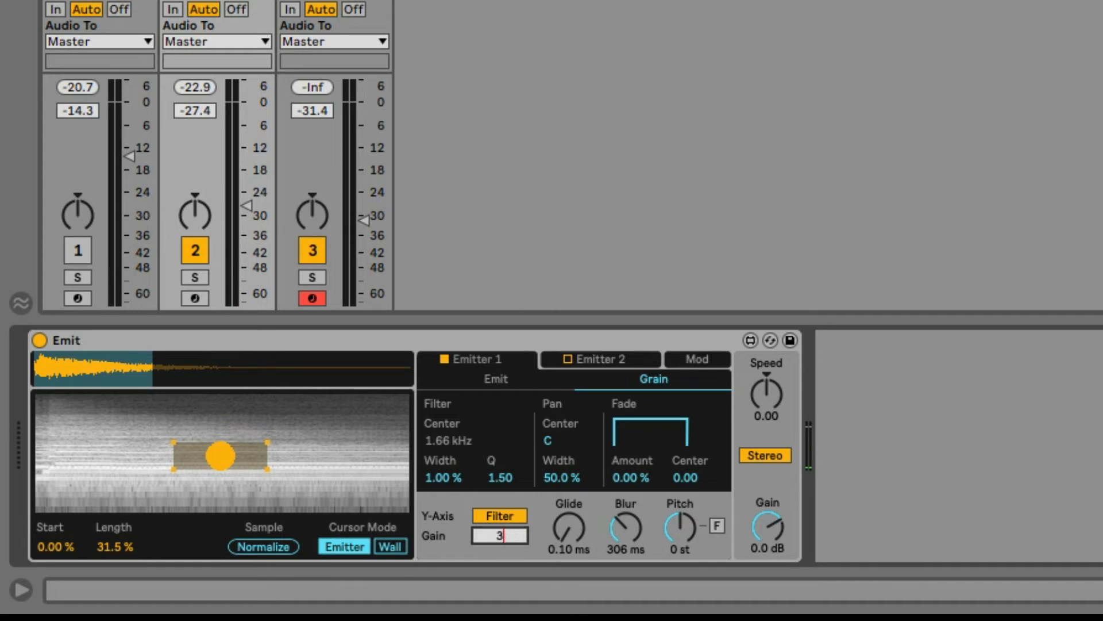
pyautogui.press('Return')
pyautogui.write('0')
pyautogui.press('Return')
# Step: Show Emitter 1's Emit settings, restart playback, and try drawing a wall beside the emitter in Wall cursor mode
pyautogui.click(520, 384)
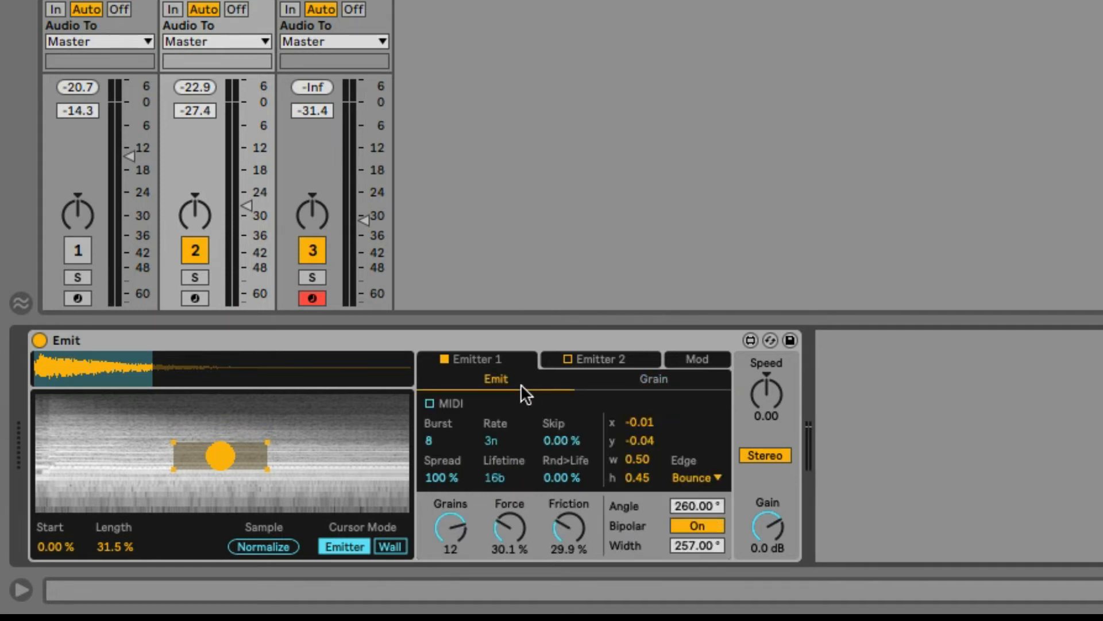
pyautogui.click(345, 342)
pyautogui.press('space')
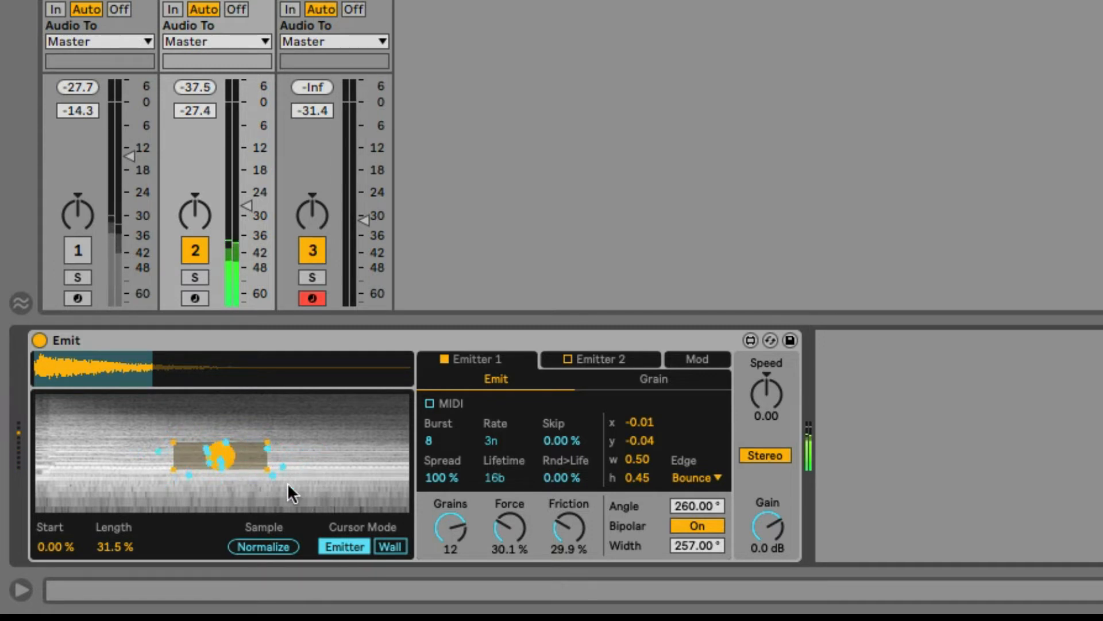
pyautogui.click(389, 547)
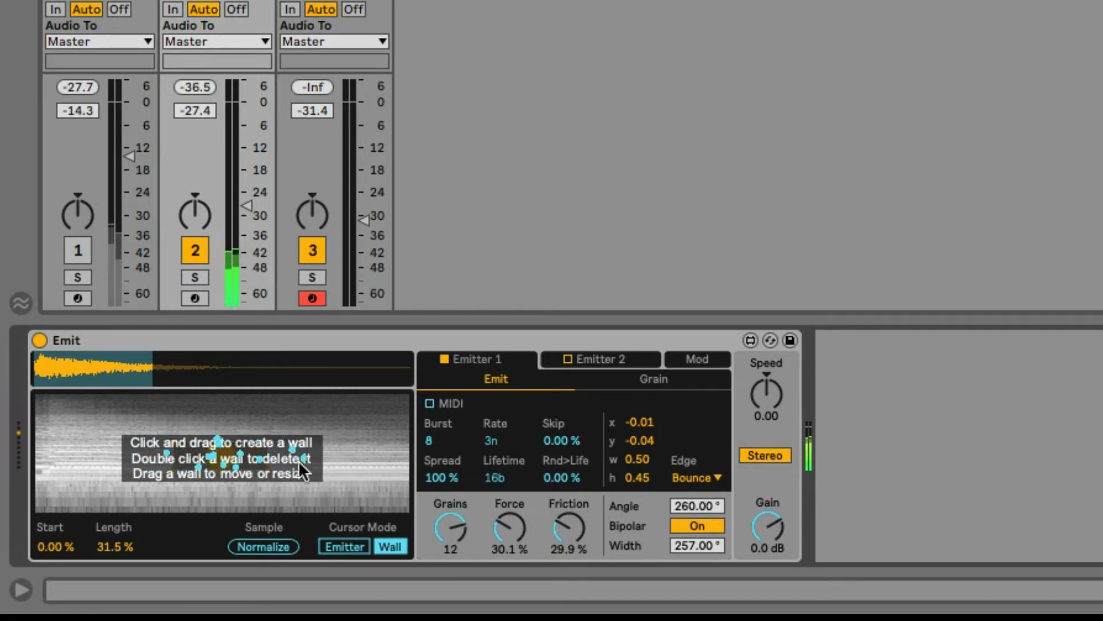
pyautogui.click(349, 542)
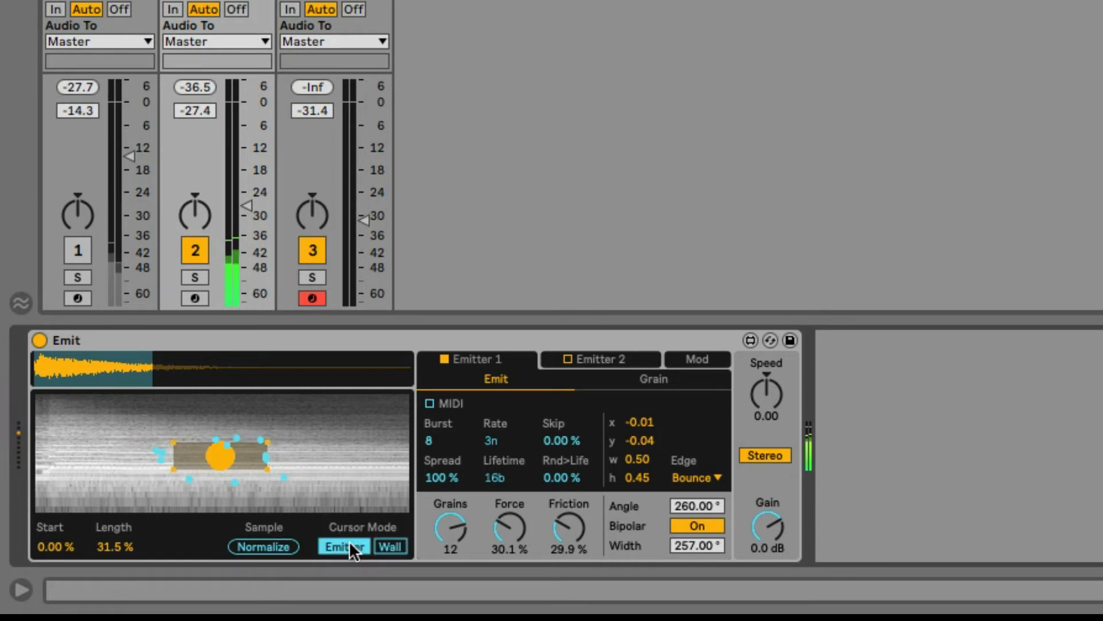
pyautogui.click(382, 544)
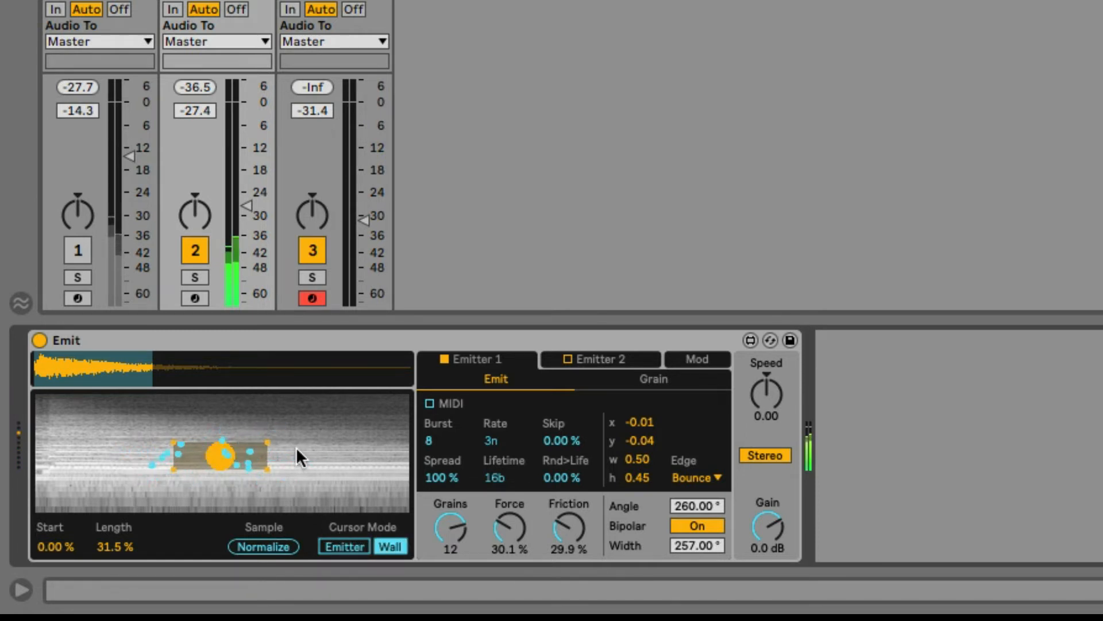
pyautogui.moveTo(298, 450); pyautogui.dragTo(325, 469)
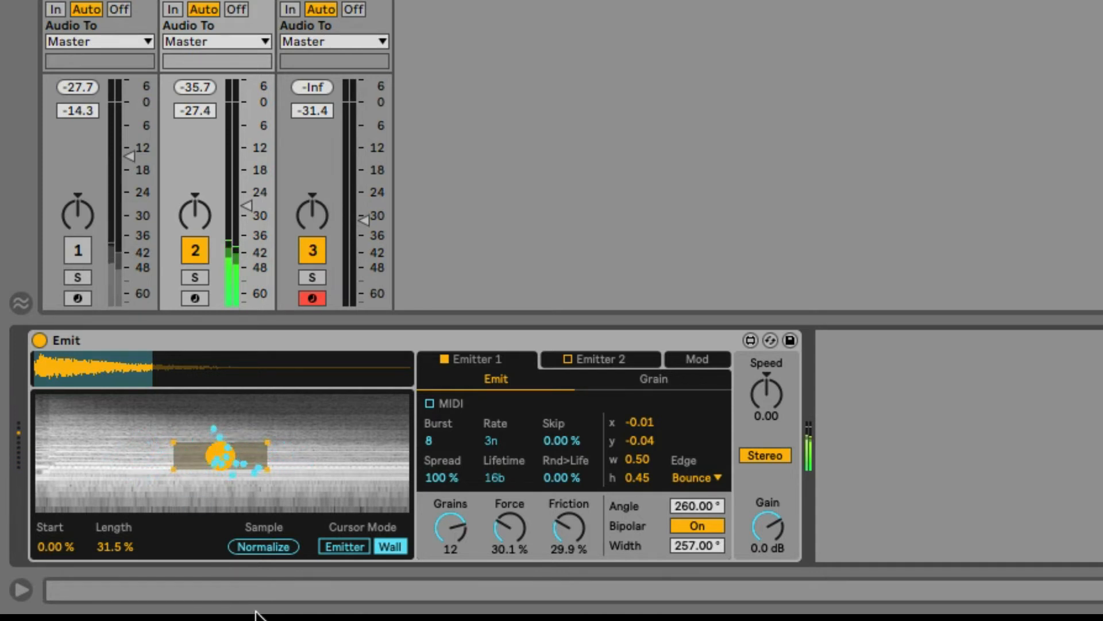
# Step: Enable Emitter 2 and draw a wall overlapping the upper edge of Emitter 1's area
pyautogui.click(592, 357)
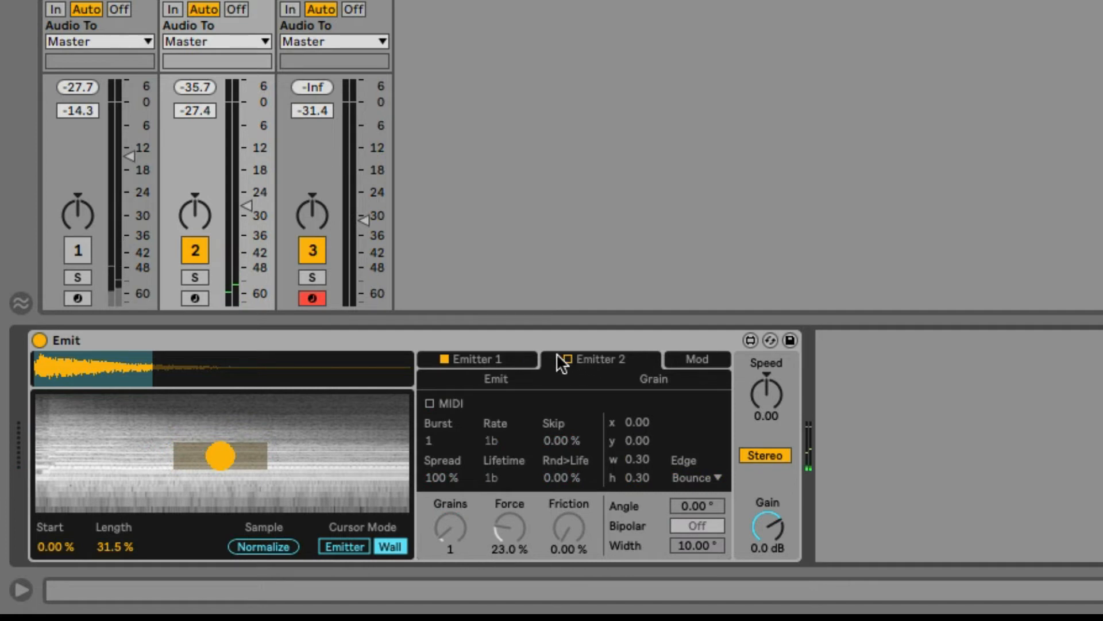
pyautogui.click(566, 359)
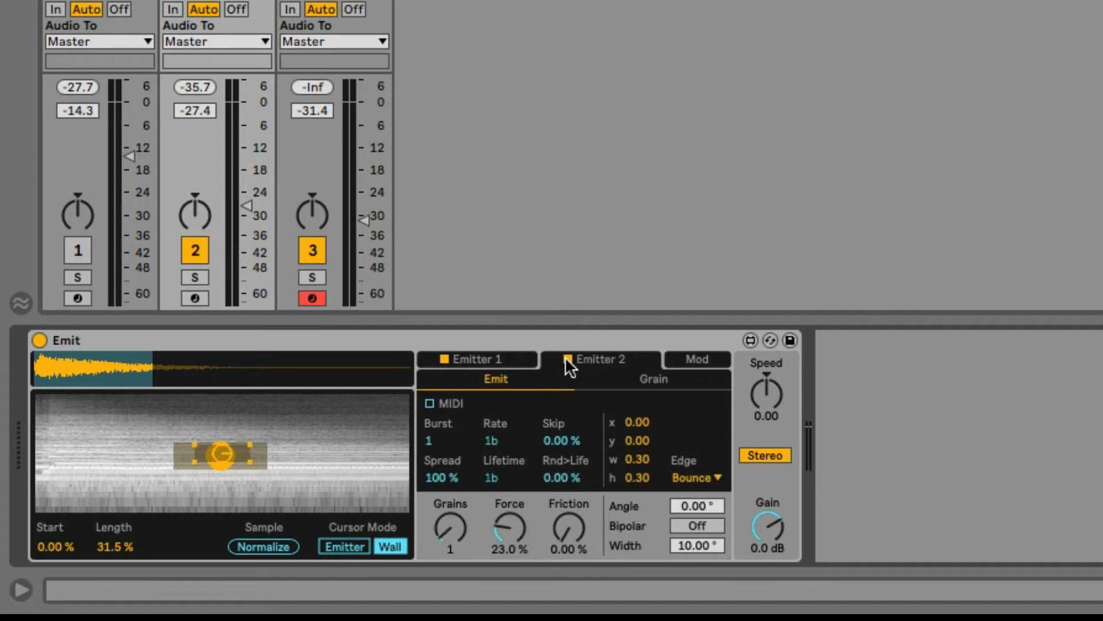
pyautogui.moveTo(233, 457); pyautogui.dragTo(304, 431)
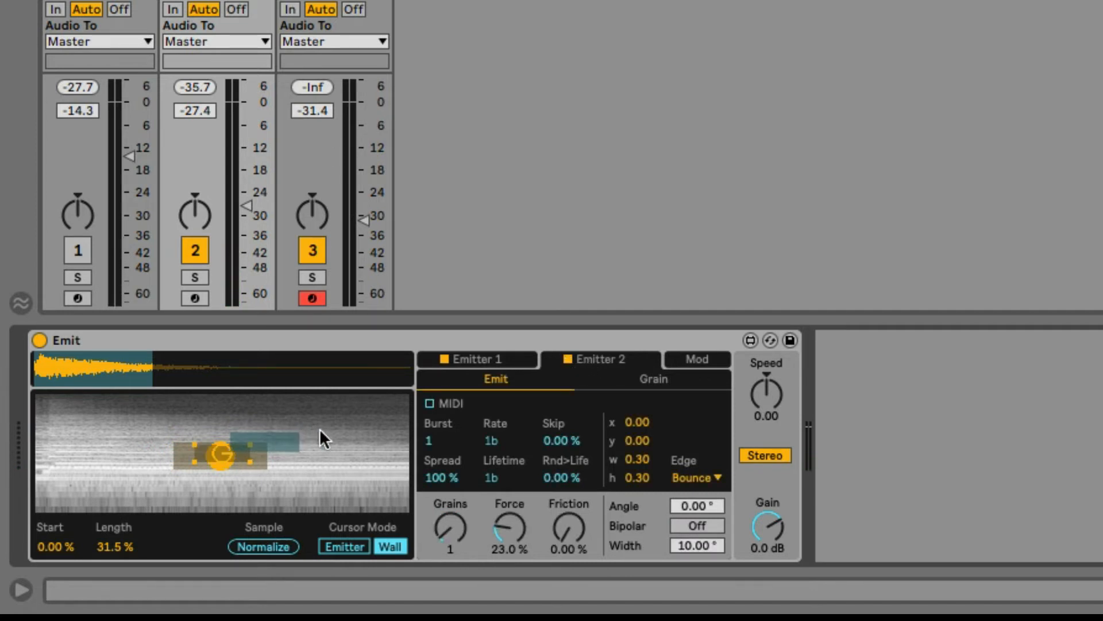
# Step: Position Emitter 2 at x -0.66, y 0.60, and set its Burst to 2 and Lifetime to 3b
pyautogui.moveTo(630, 422); pyautogui.dragTo(630, 397)
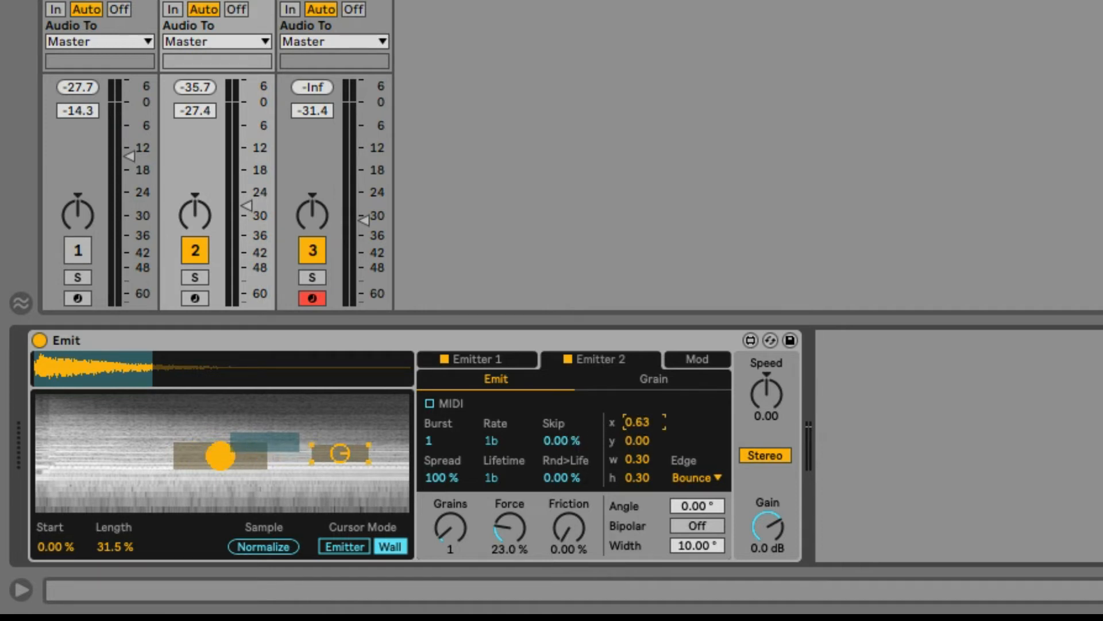
pyautogui.moveTo(634, 439); pyautogui.dragTo(638, 503)
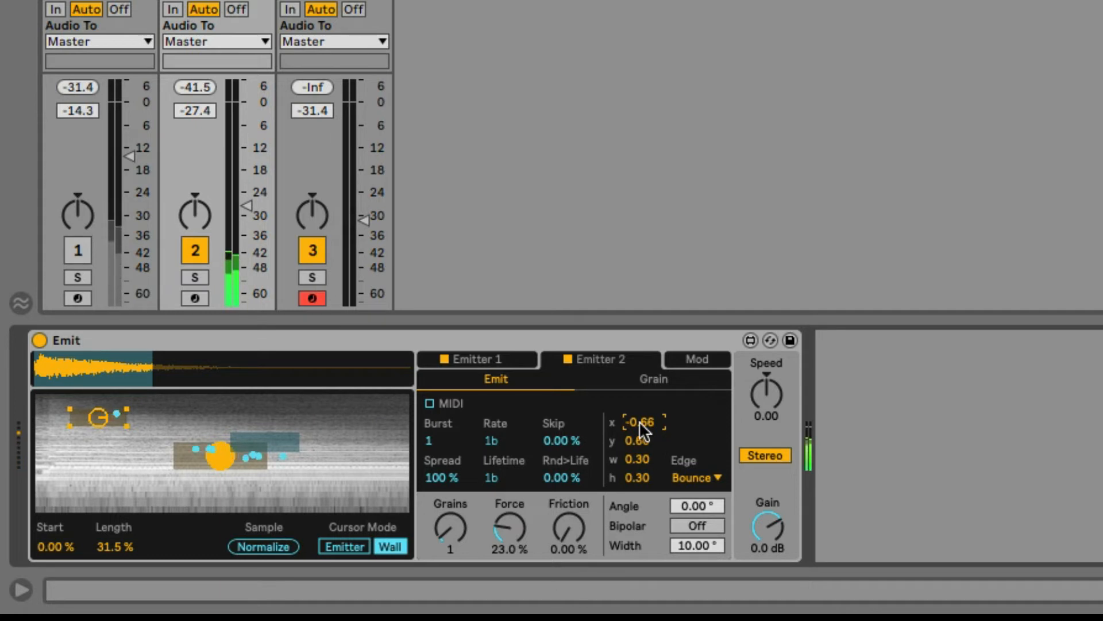
pyautogui.moveTo(454, 444); pyautogui.dragTo(454, 437)
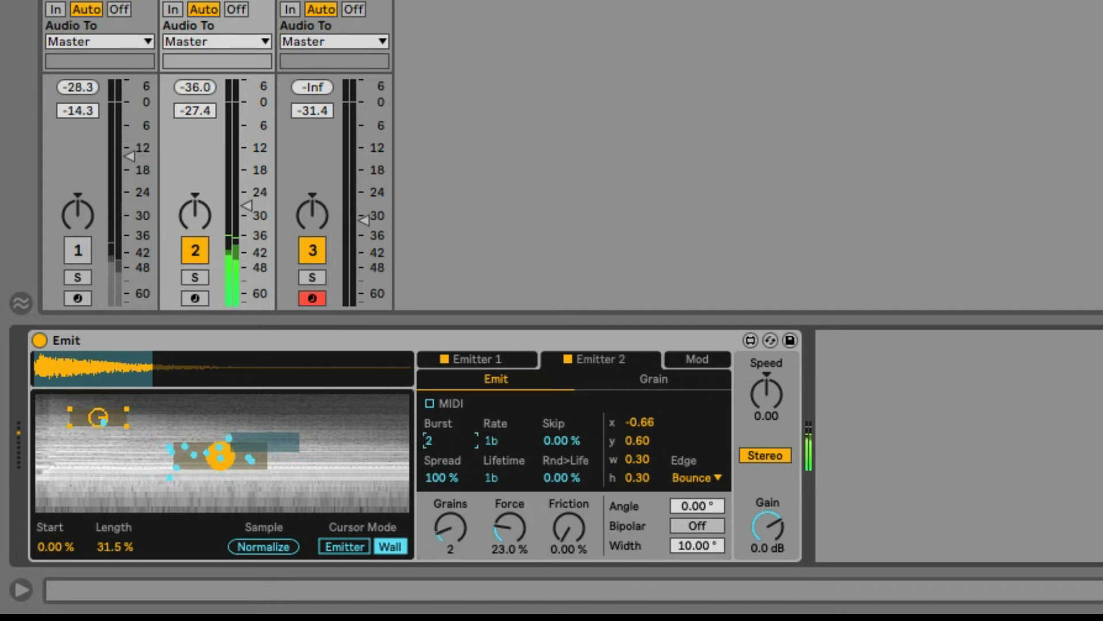
pyautogui.moveTo(497, 478); pyautogui.dragTo(498, 467)
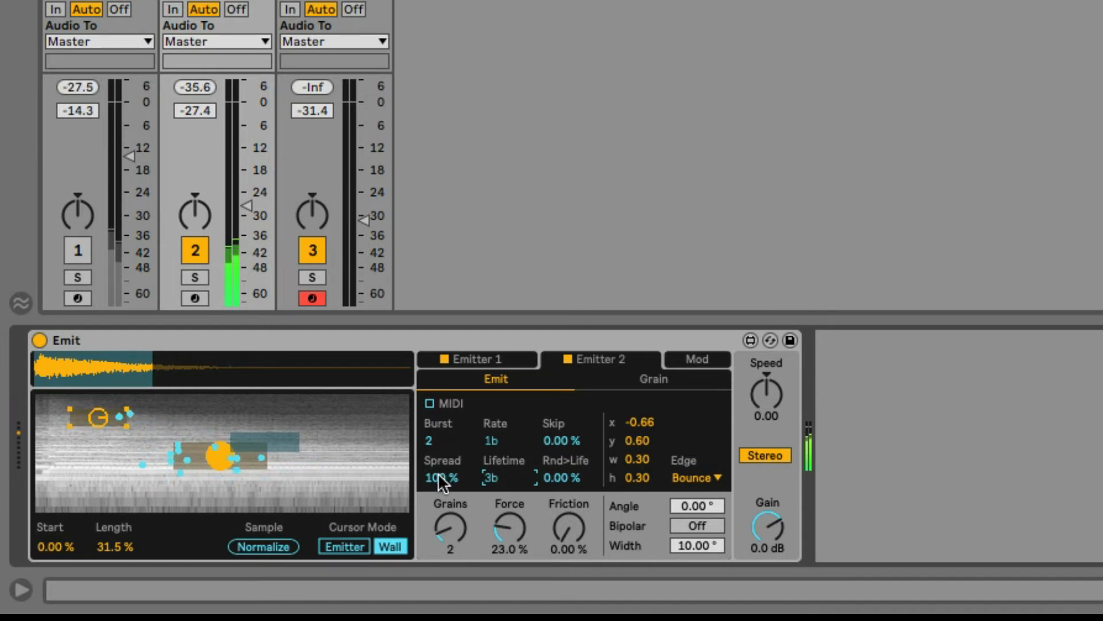
# Step: Set Emitter 2's Skip to 8.66 %, Grains to 4, Force to 36.4 % and Friction to 15.7 %
pyautogui.moveTo(582, 443); pyautogui.dragTo(582, 428)
pyautogui.click(573, 471)
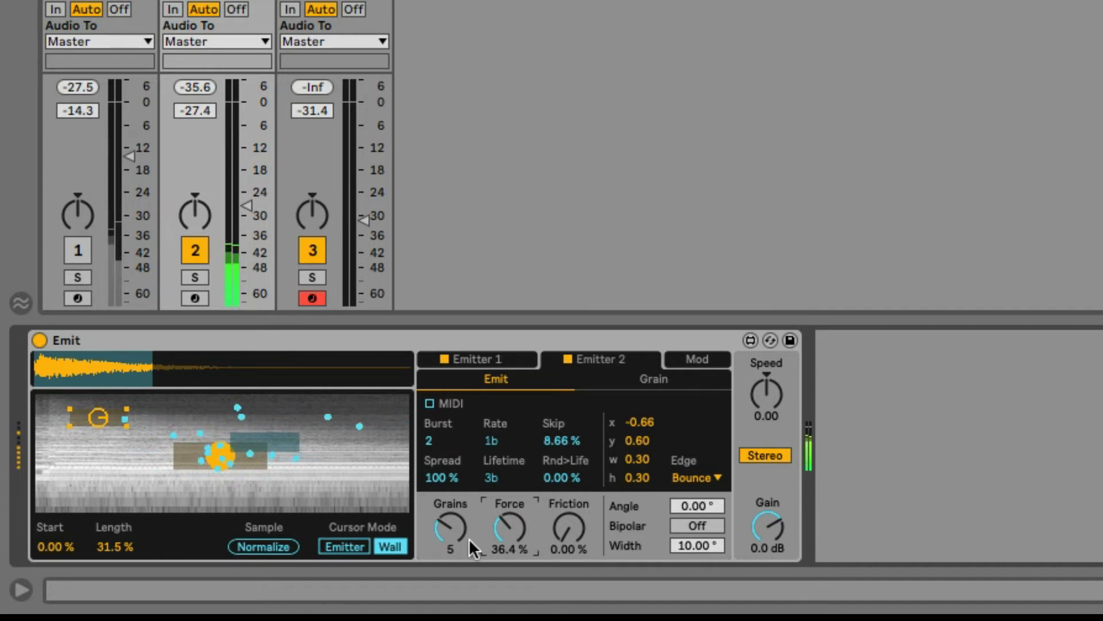
pyautogui.moveTo(469, 538); pyautogui.dragTo(469, 547)
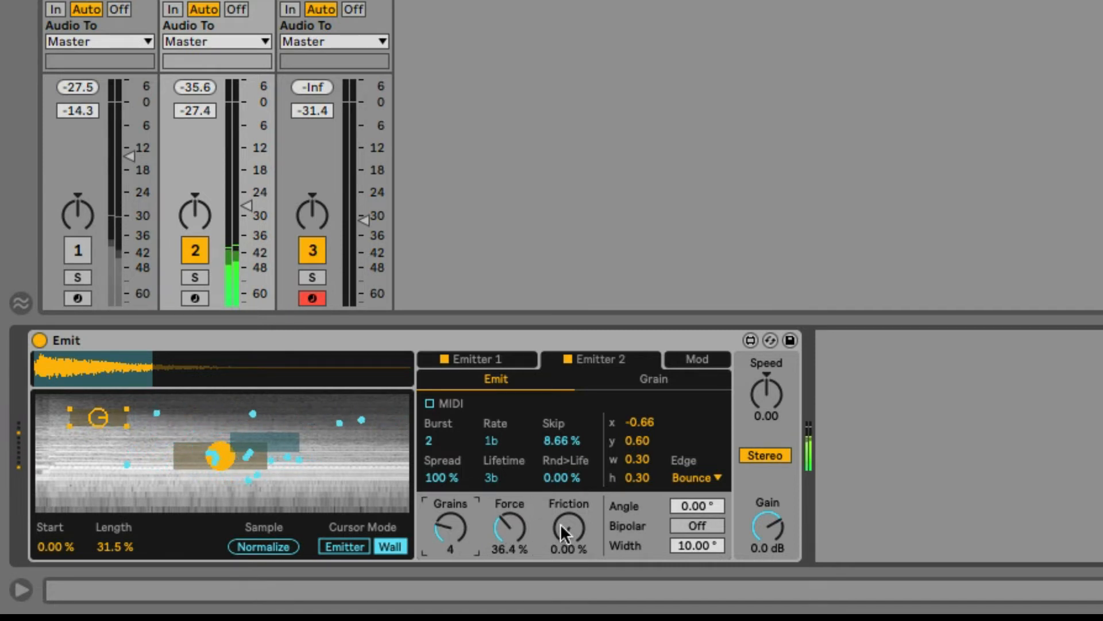
pyautogui.moveTo(565, 531); pyautogui.dragTo(568, 533)
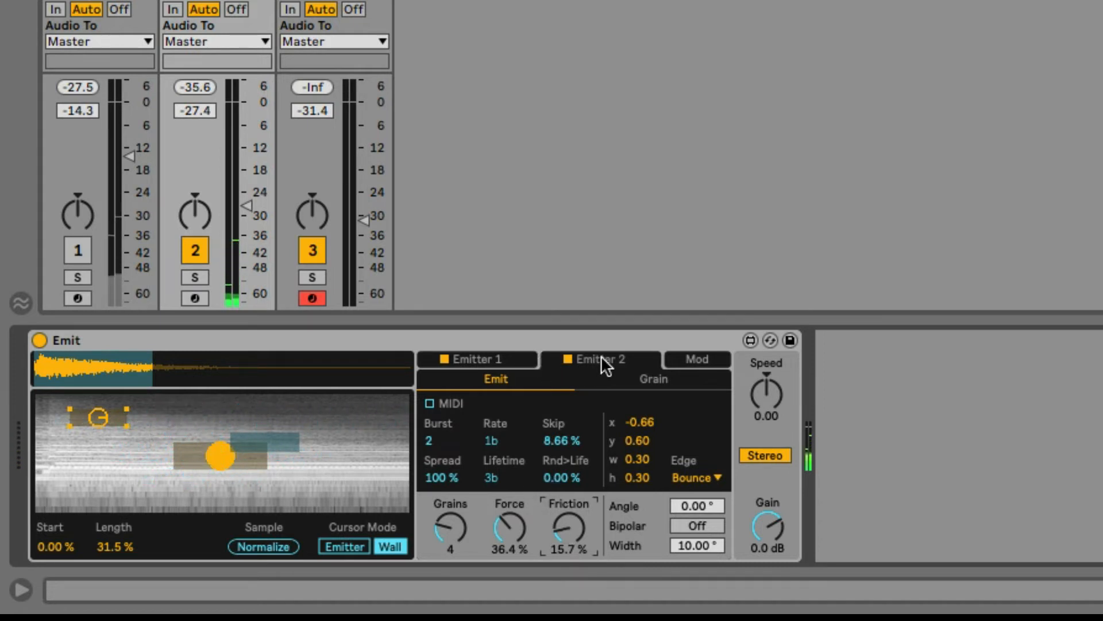
# Step: Add two LFO devices after Emit and set their rates to 0.06 Hz and 0.04 Hz
pyautogui.click(681, 361)
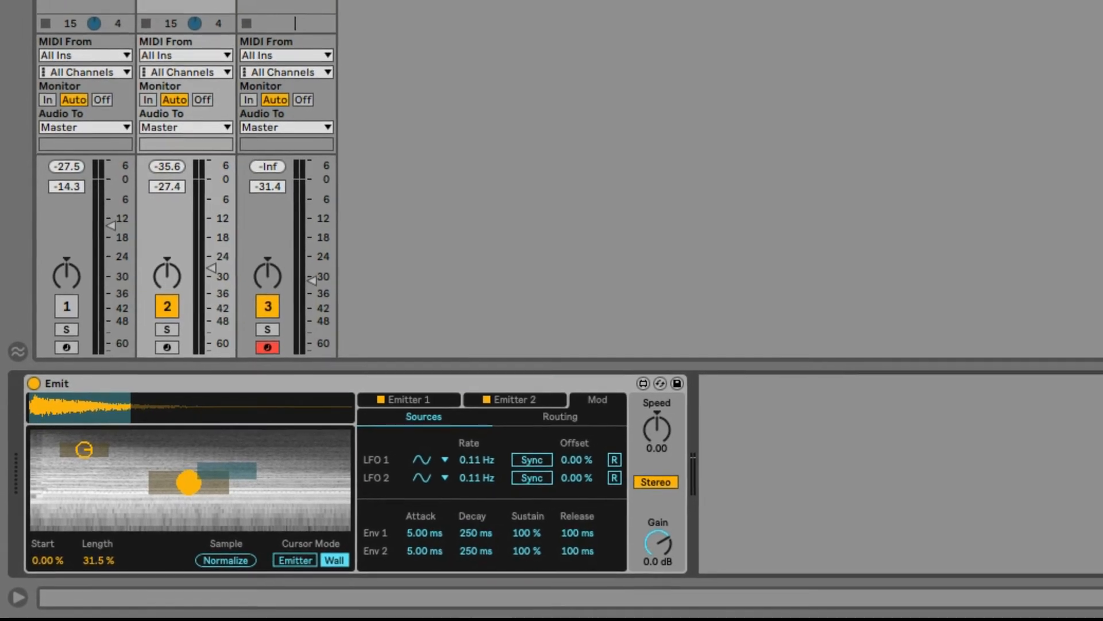
pyautogui.hotkey('ctrl', 'alt', 'b')
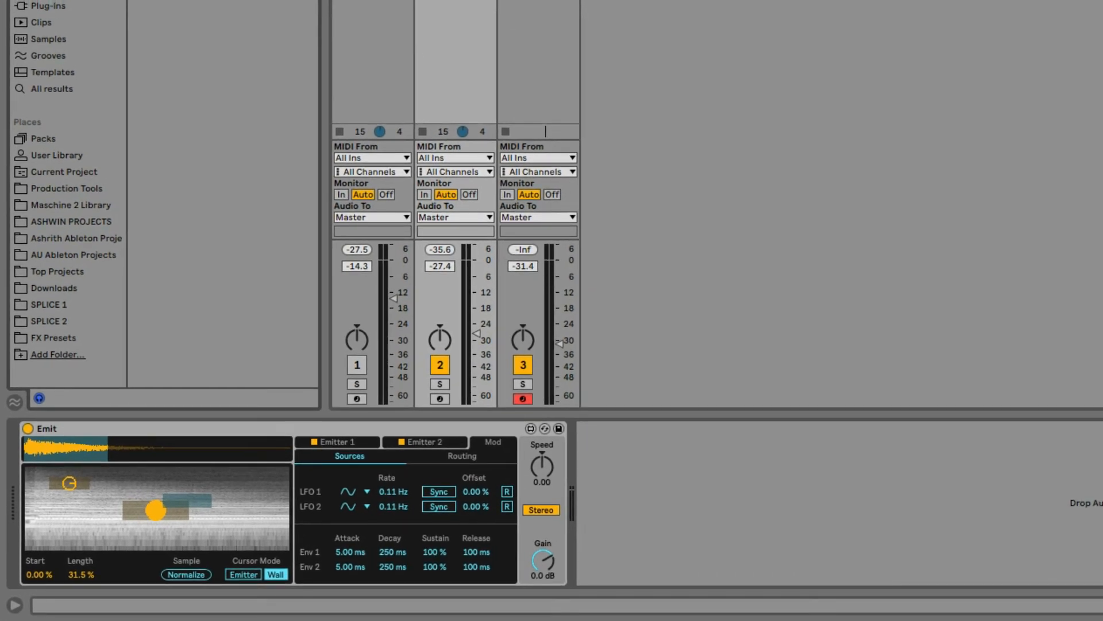
pyautogui.press('Escape')
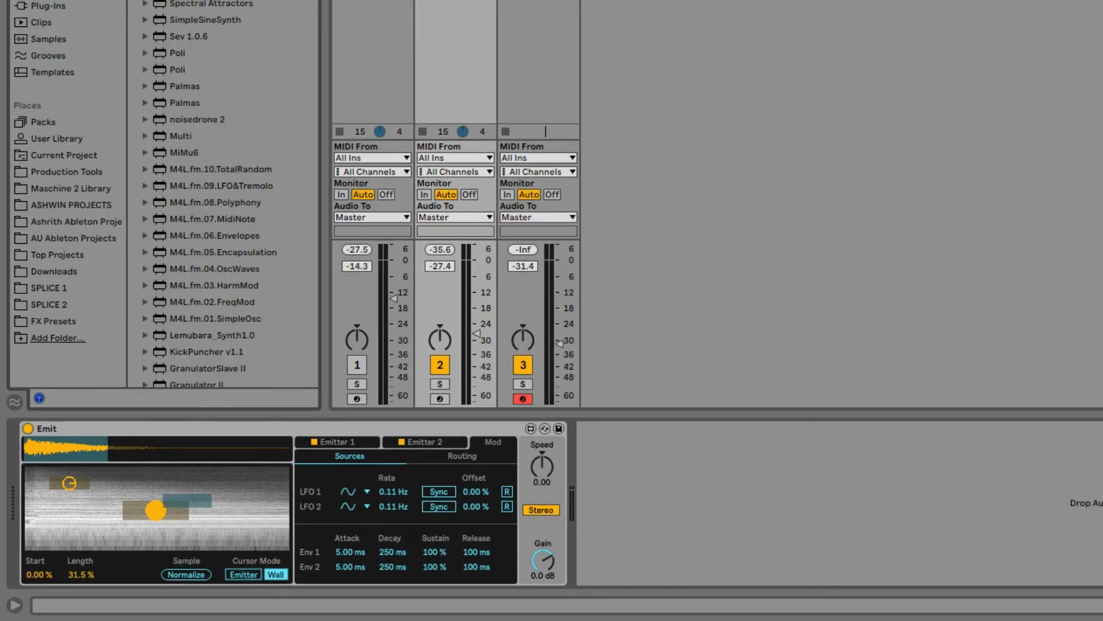
pyautogui.hotkey('ctrl', 'f')
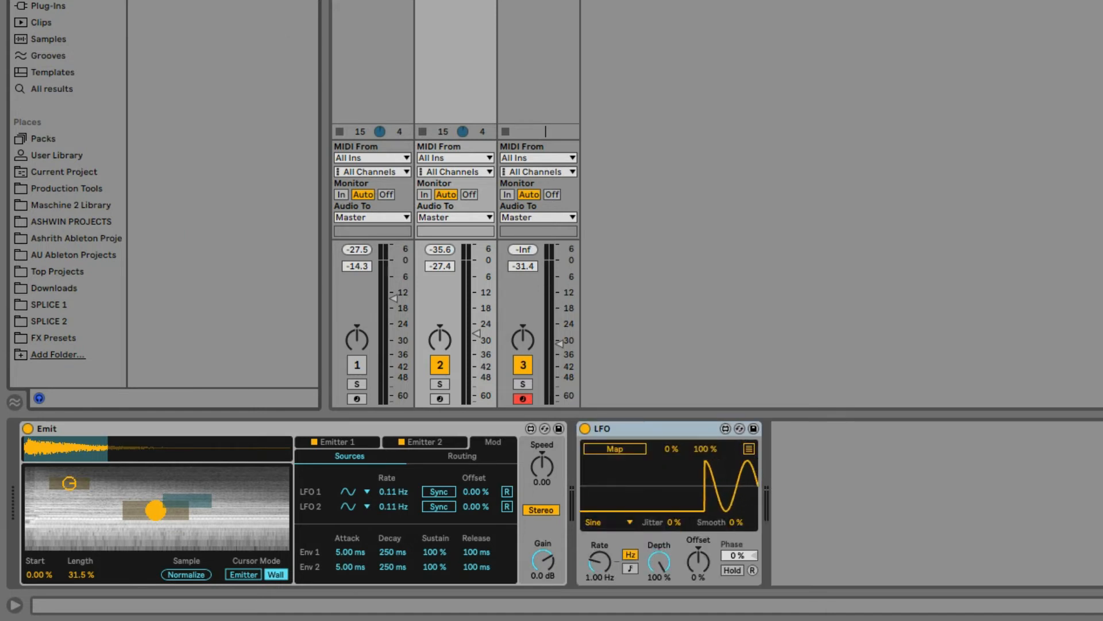
pyautogui.hotkey('ctrl', 'd')
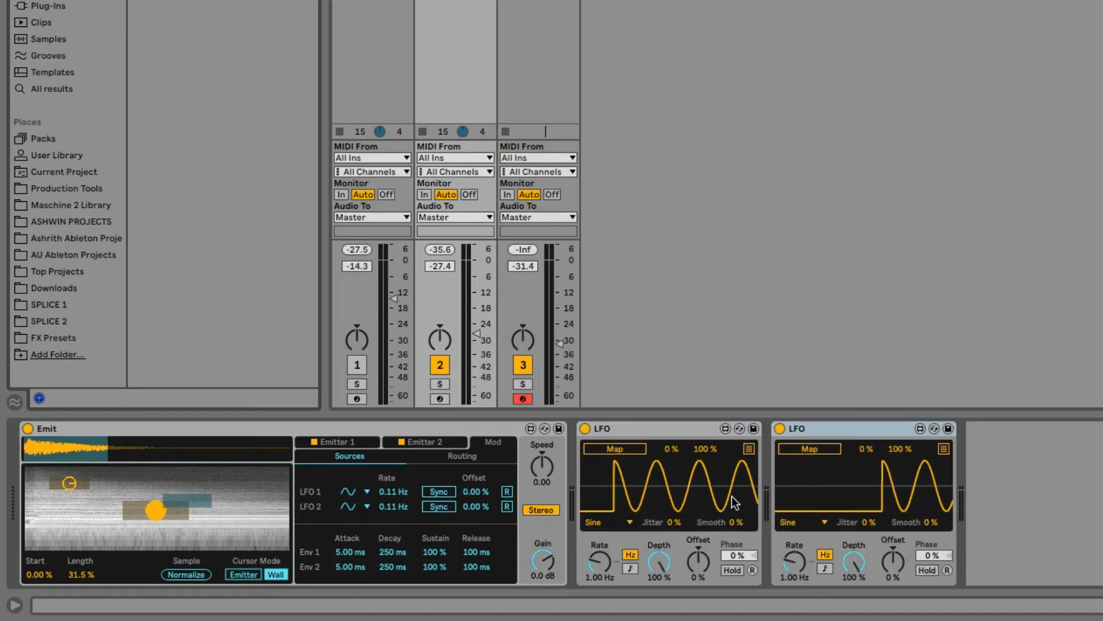
pyautogui.moveTo(600, 562); pyautogui.dragTo(599, 588)
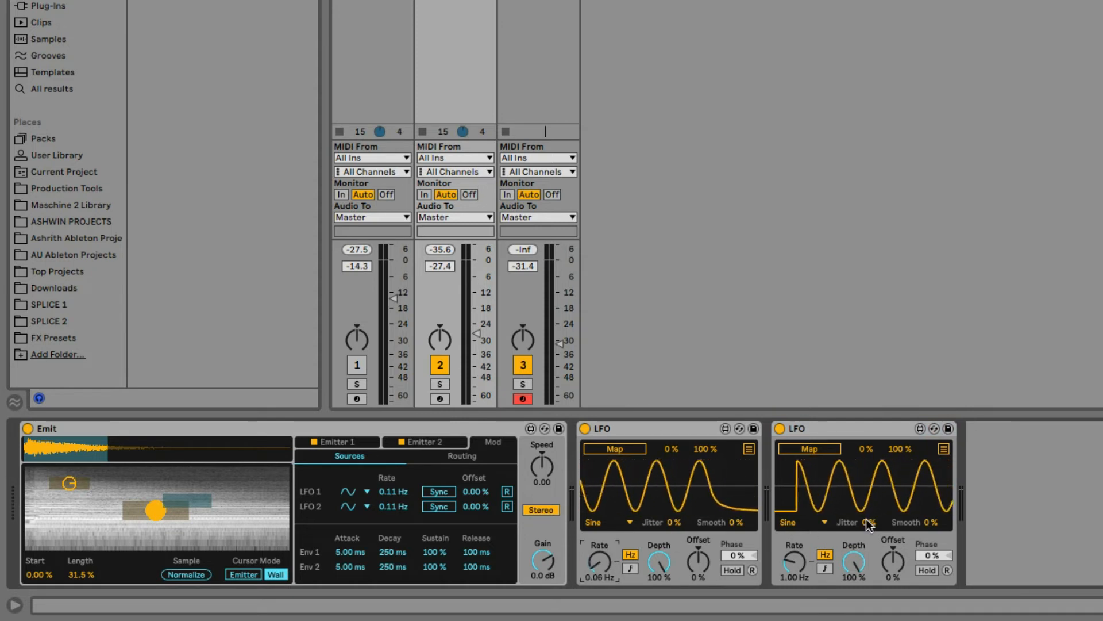
pyautogui.moveTo(788, 557); pyautogui.dragTo(789, 581)
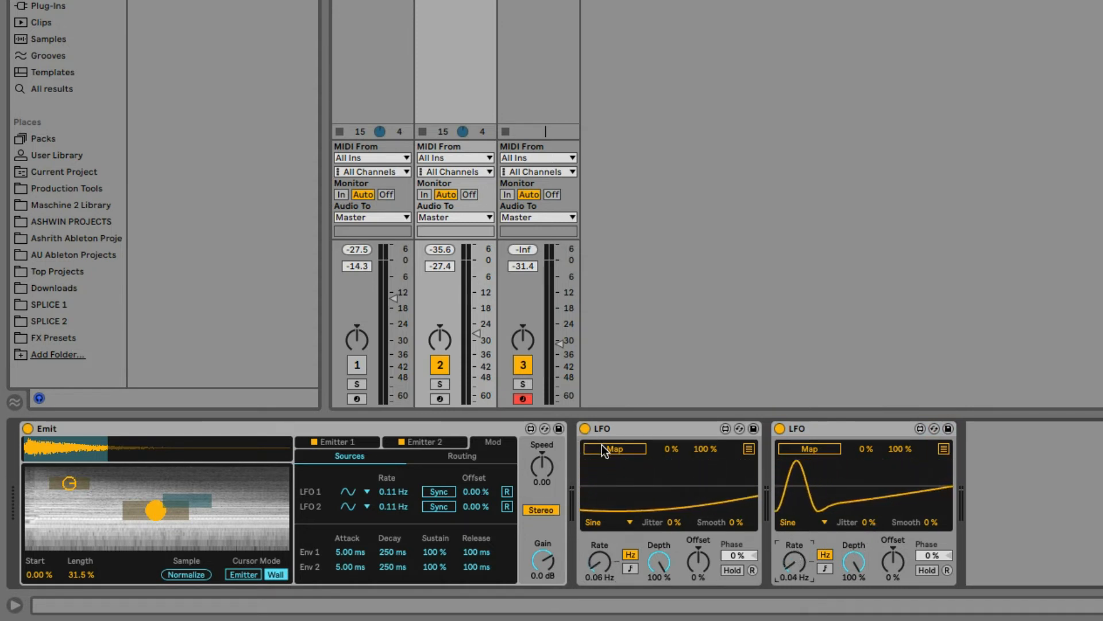
# Step: Map the first LFO to Emitter 1's x position at 43–57 % and the second LFO to its y position at 46–72 %
pyautogui.click(345, 441)
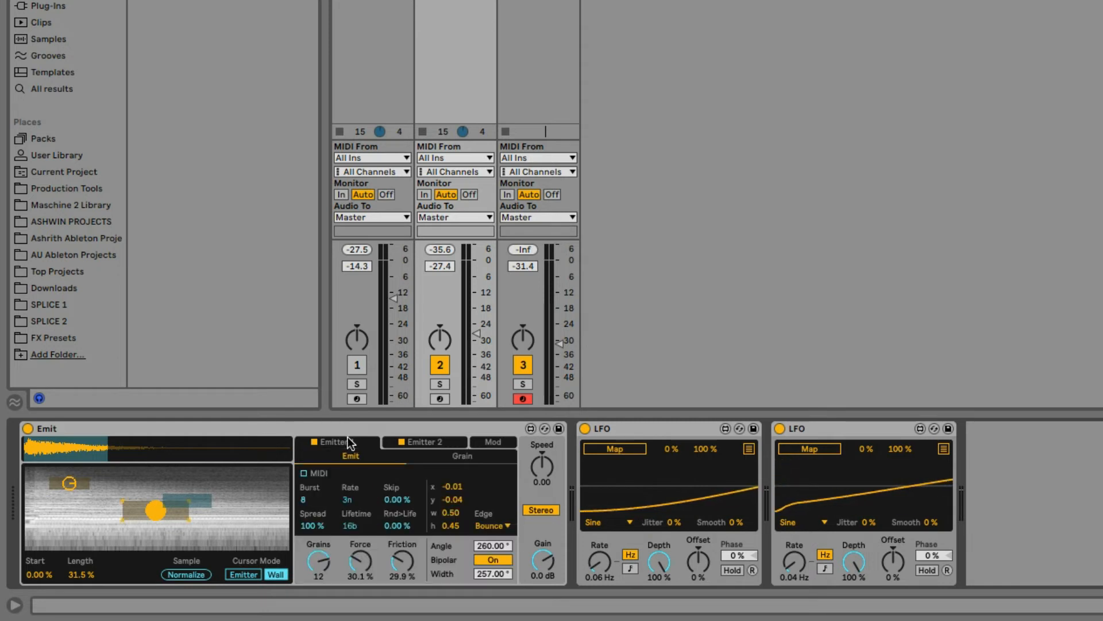
pyautogui.click(620, 451)
pyautogui.click(457, 487)
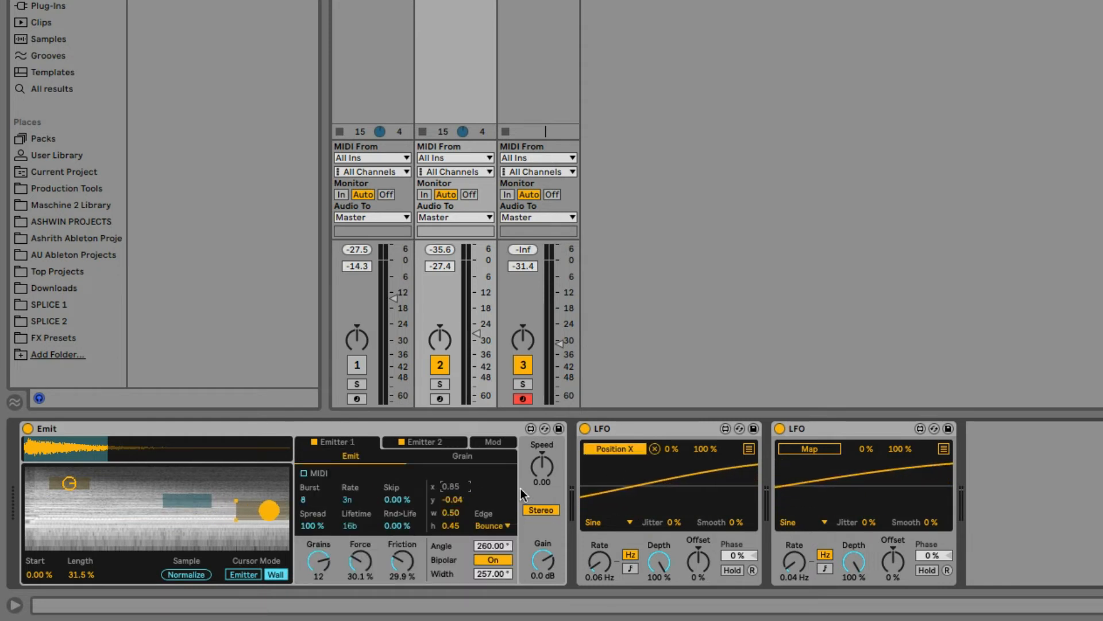
pyautogui.click(801, 451)
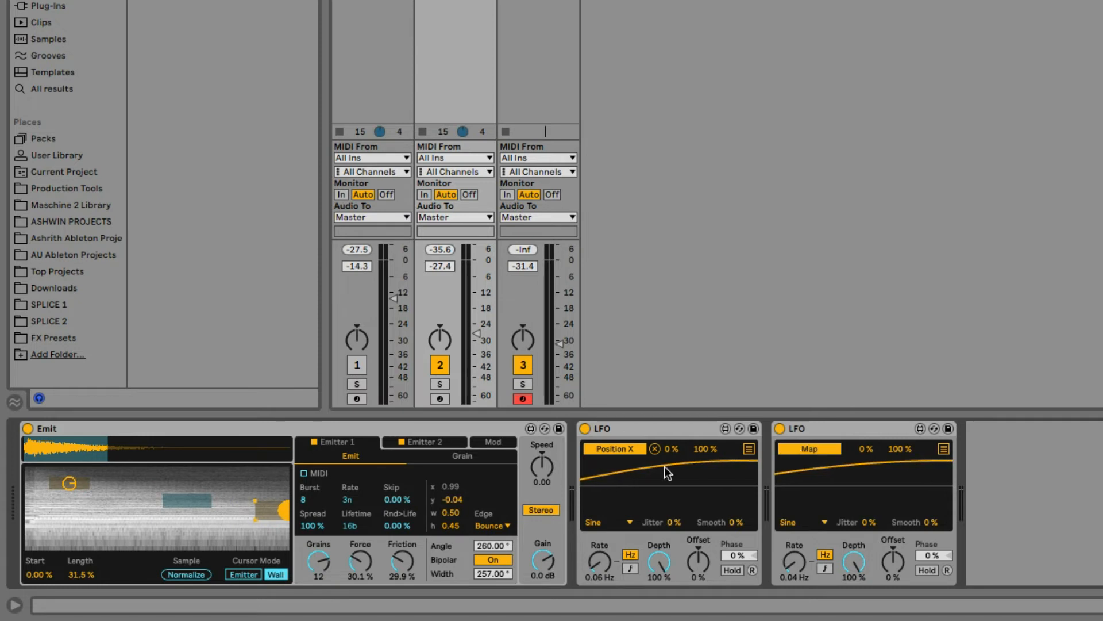
pyautogui.click(456, 500)
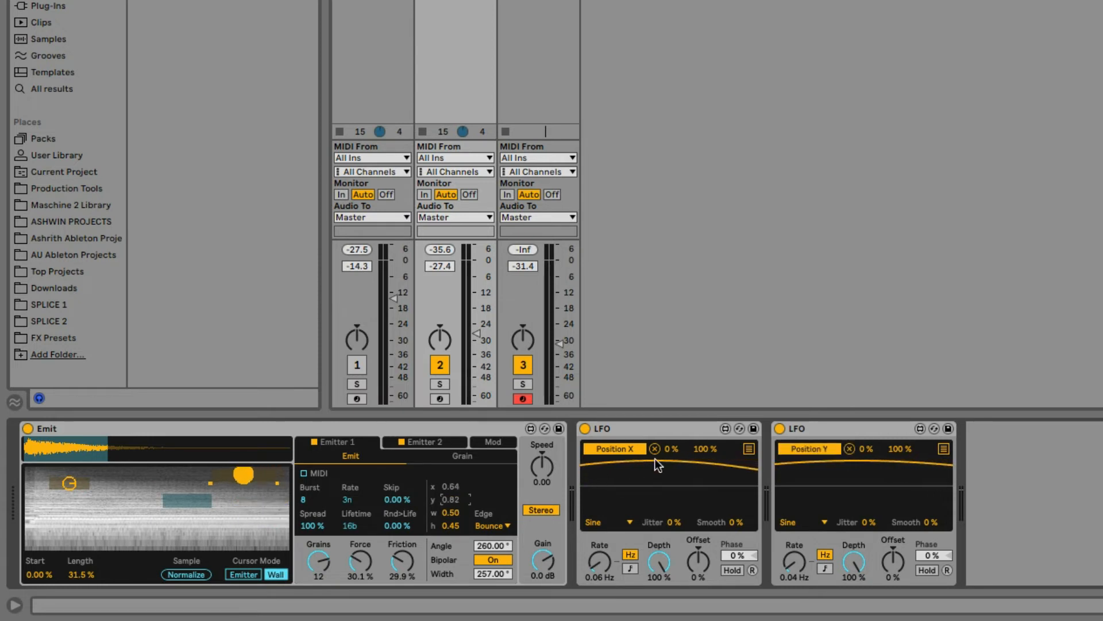
pyautogui.moveTo(672, 449); pyautogui.dragTo(702, 473)
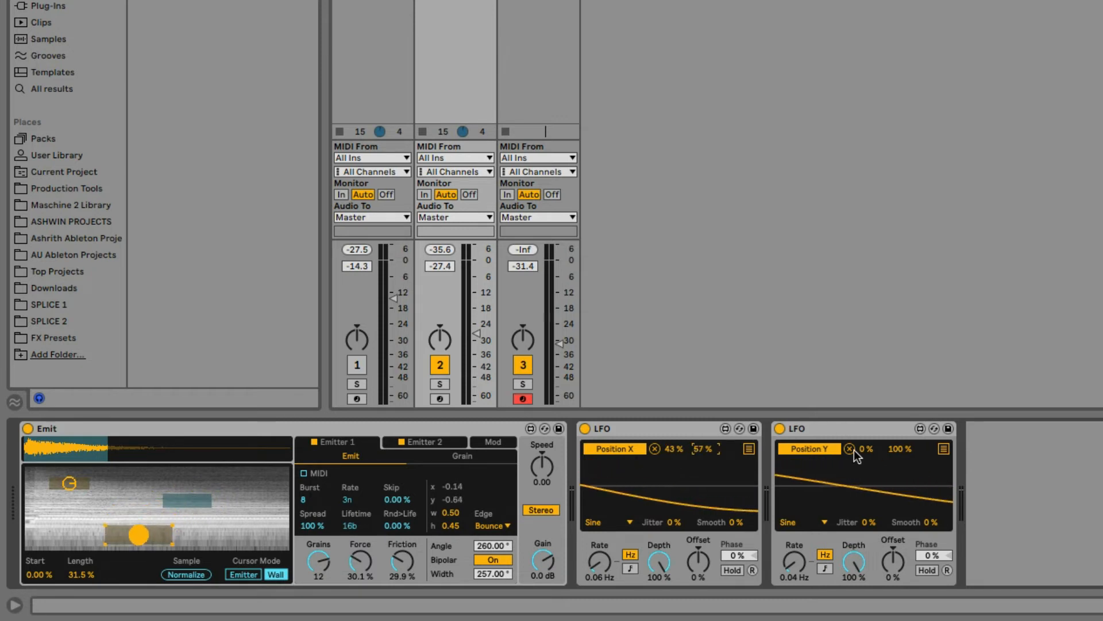
pyautogui.moveTo(867, 450); pyautogui.dragTo(898, 465)
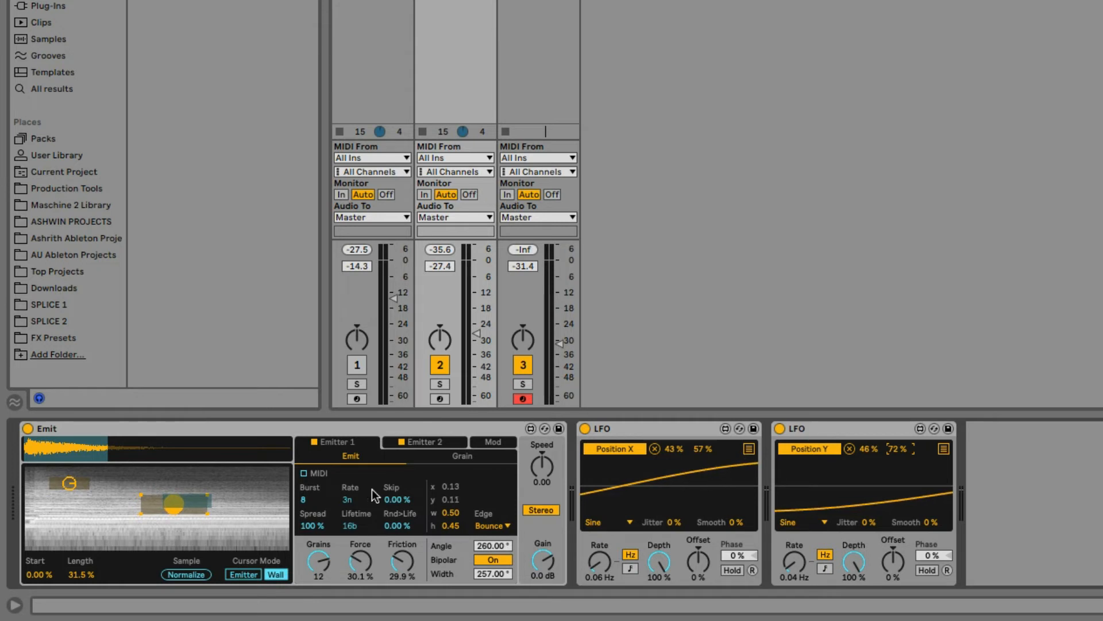
# Step: Map Emitter 2's x and y positions to second slots of the two LFOs, with the y mapping's minimum at 100 %
pyautogui.click(422, 443)
pyautogui.click(748, 449)
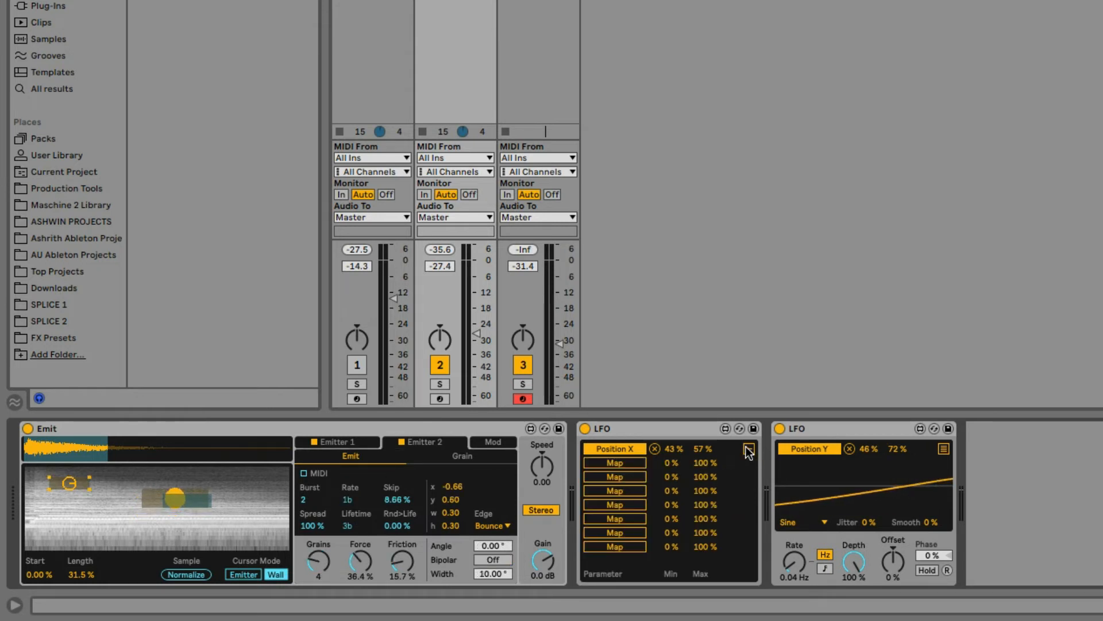
pyautogui.click(617, 463)
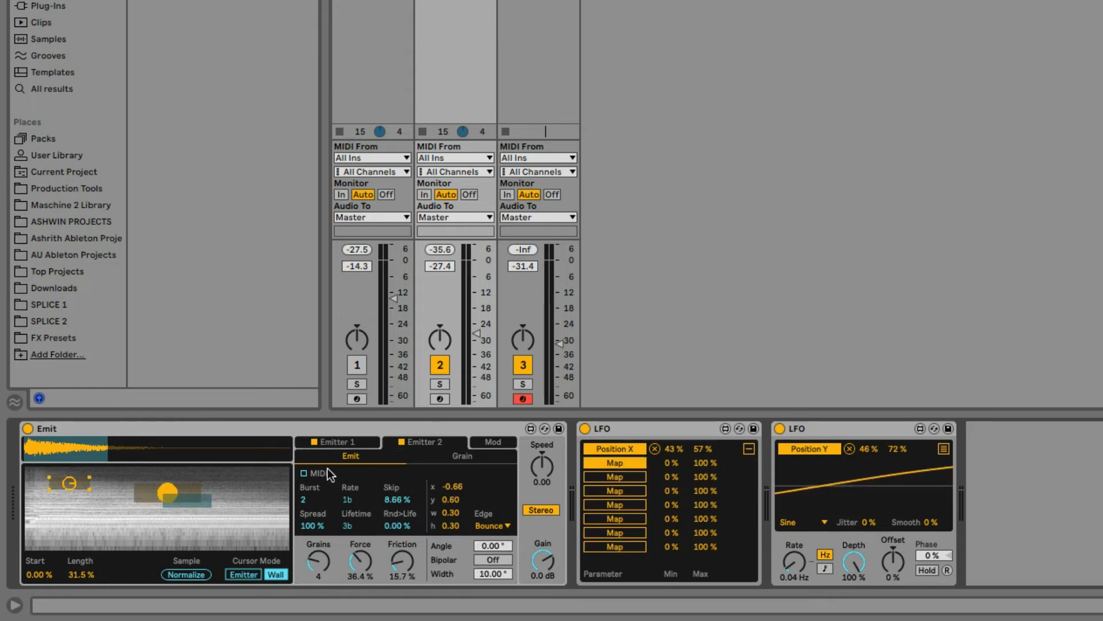
pyautogui.click(454, 486)
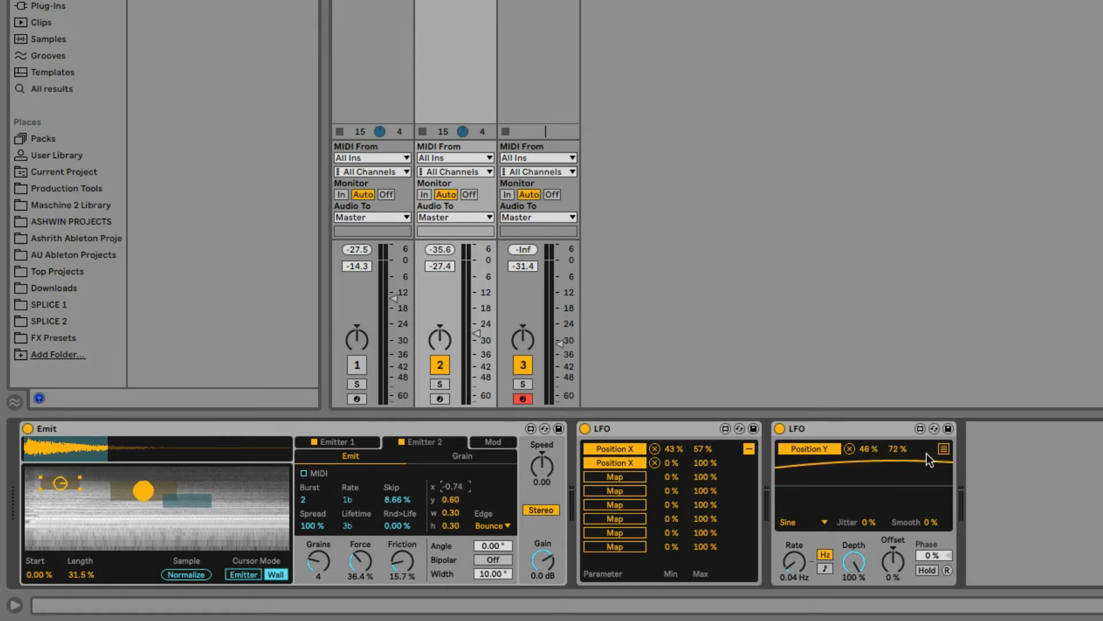
pyautogui.click(943, 449)
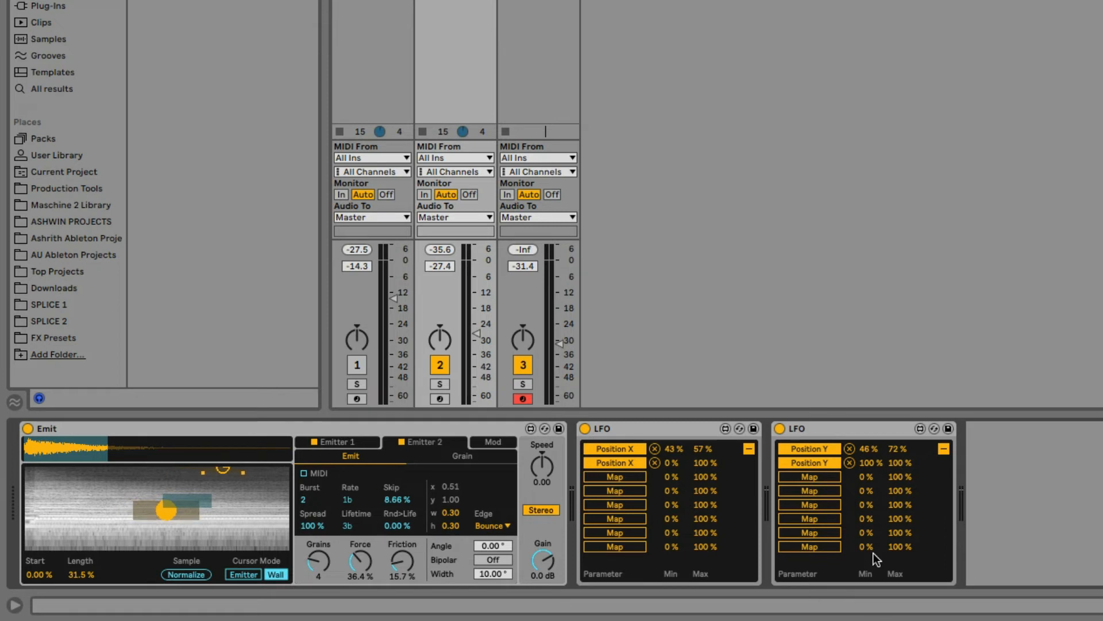
pyautogui.click(943, 449)
pyautogui.click(749, 448)
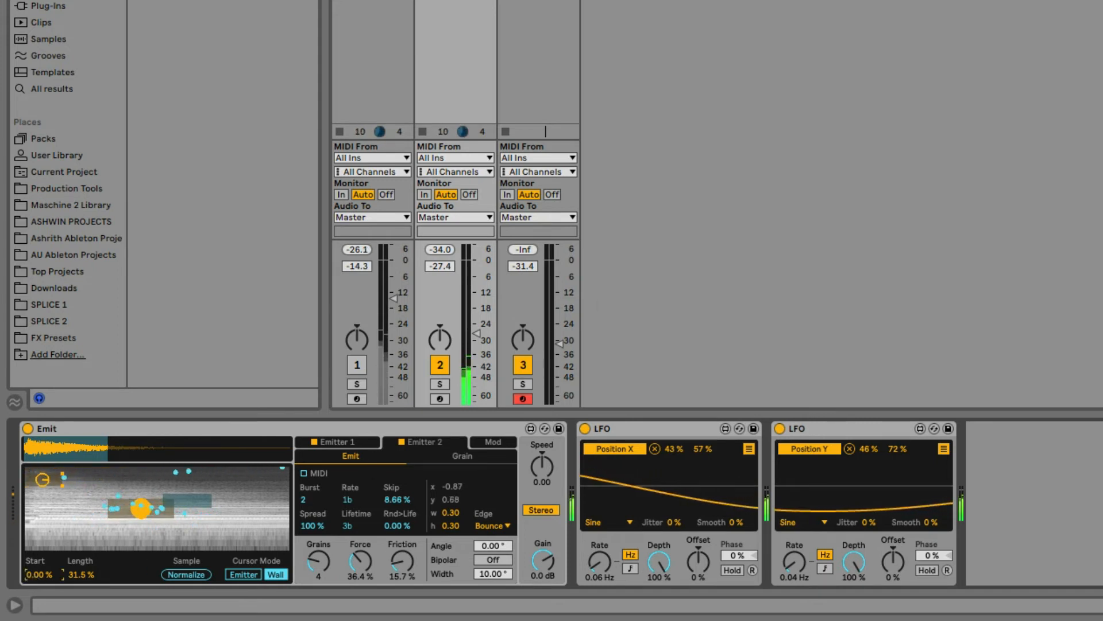
# Step: Set the Emit sample's Start to 0.79 % and Length to 18.1 %, and normalize the sample
pyautogui.moveTo(39, 574); pyautogui.dragTo(81, 589)
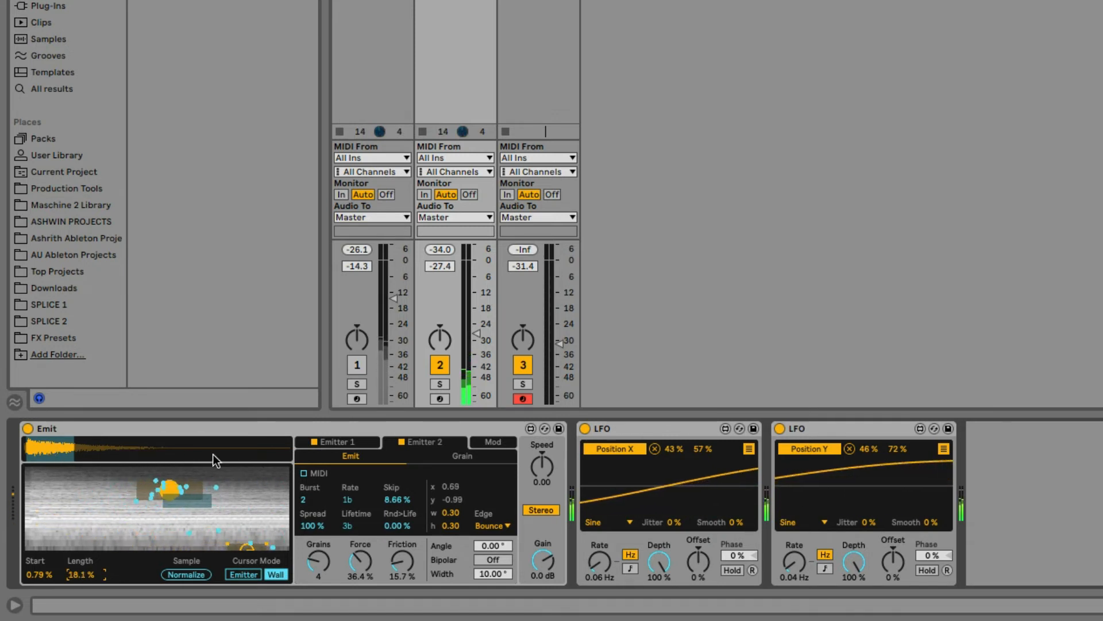
pyautogui.click(190, 576)
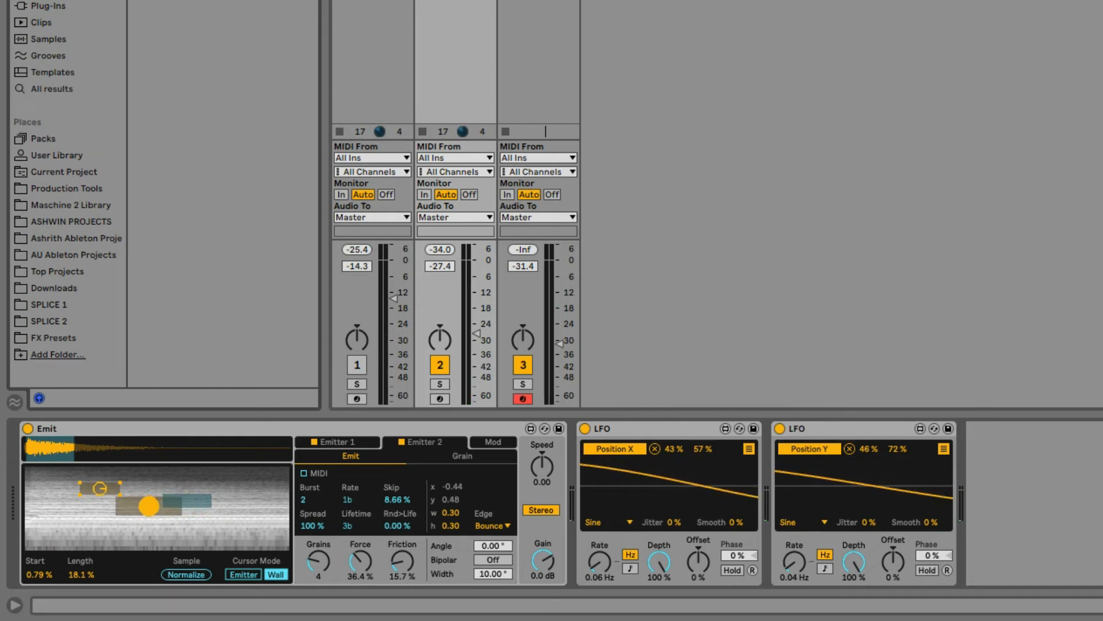
# Step: Add a Compressor after the LFOs with Auto release and Makeup, show its activity view, and set the threshold to -16.1 dB
pyautogui.press('Return')
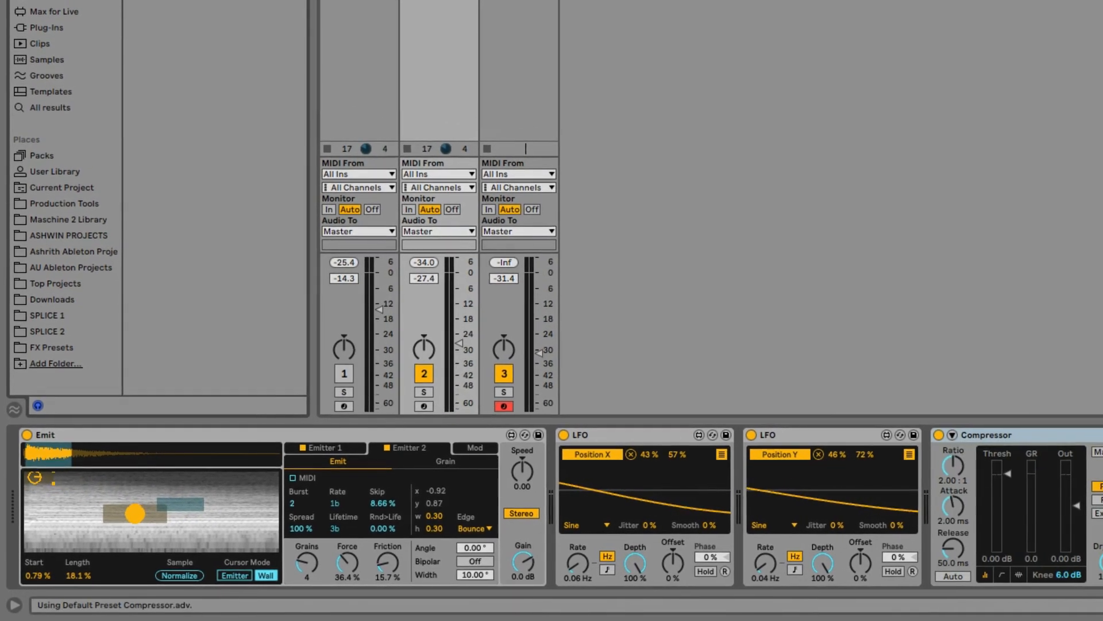
pyautogui.click(954, 576)
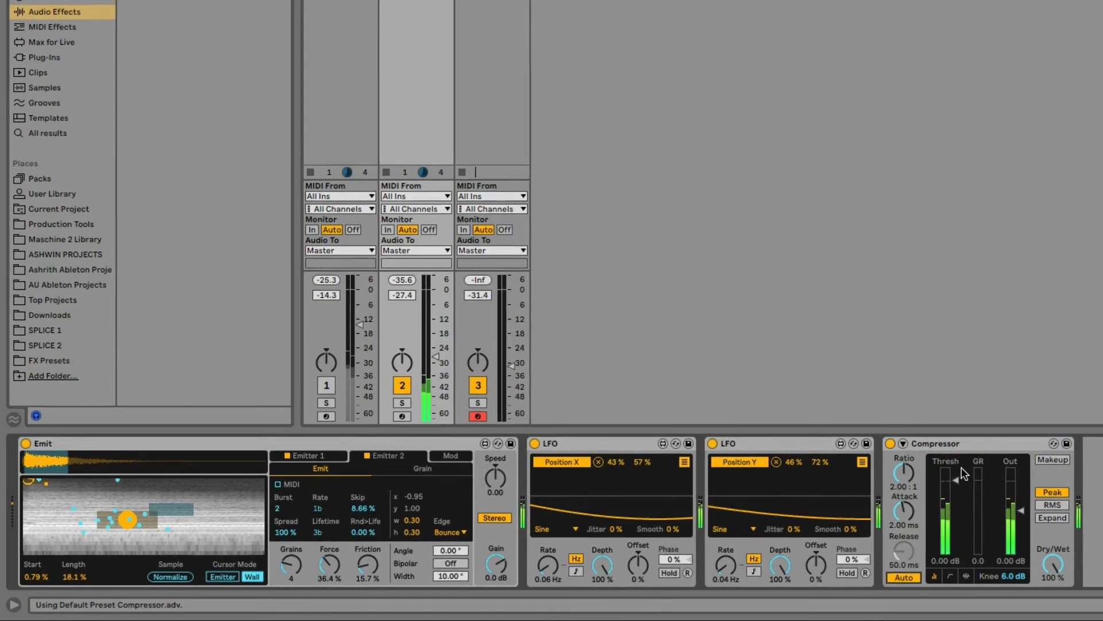
pyautogui.click(966, 576)
pyautogui.moveTo(989, 485); pyautogui.dragTo(989, 527)
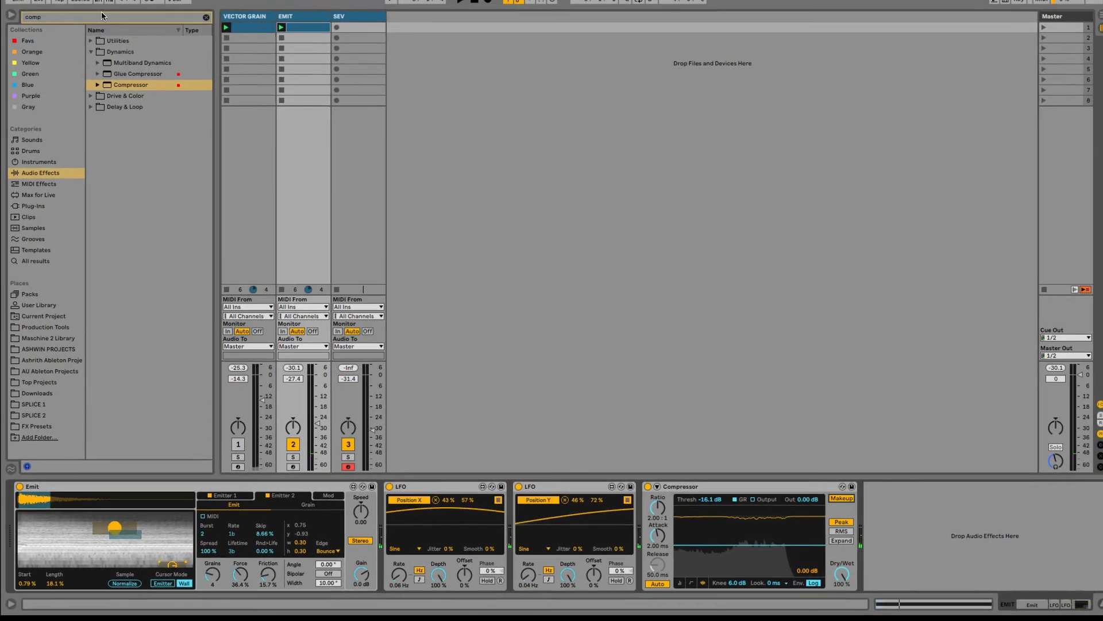
# Step: Find Hybrid Reverb in the audio effects, add it after the Compressor, and hide the browser
pyautogui.doubleClick(102, 17)
pyautogui.write('hybr')
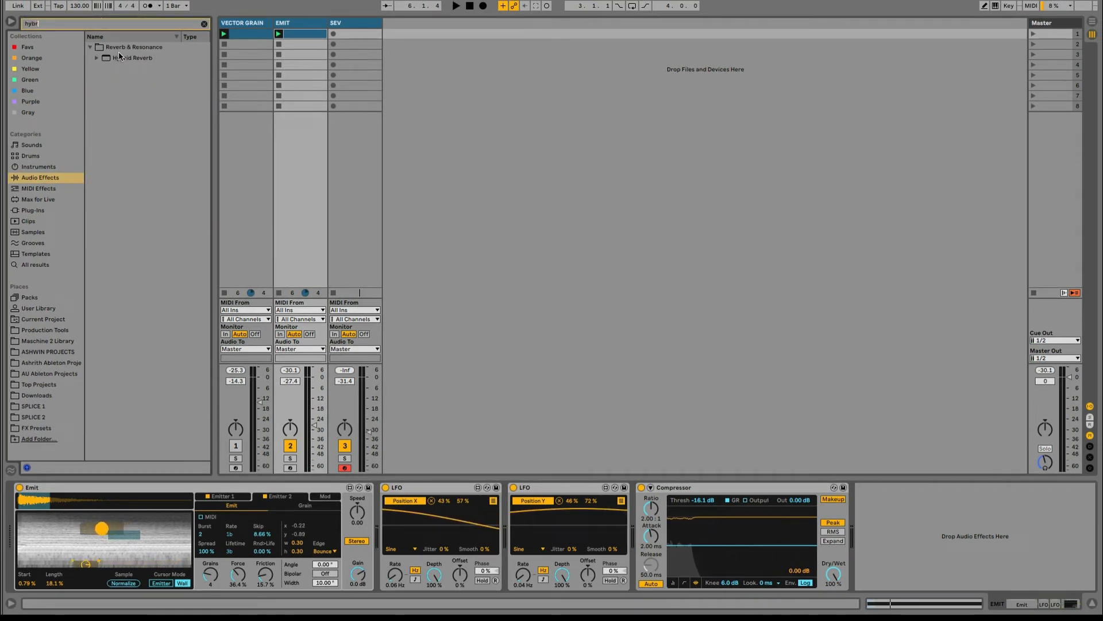
pyautogui.doubleClick(121, 57)
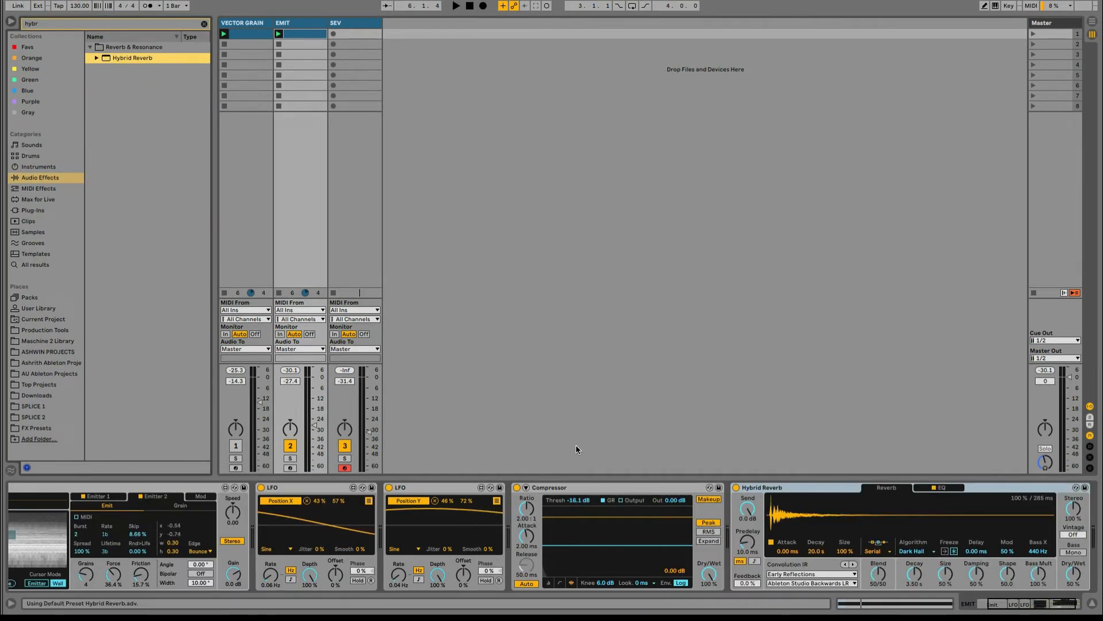
pyautogui.click(9, 22)
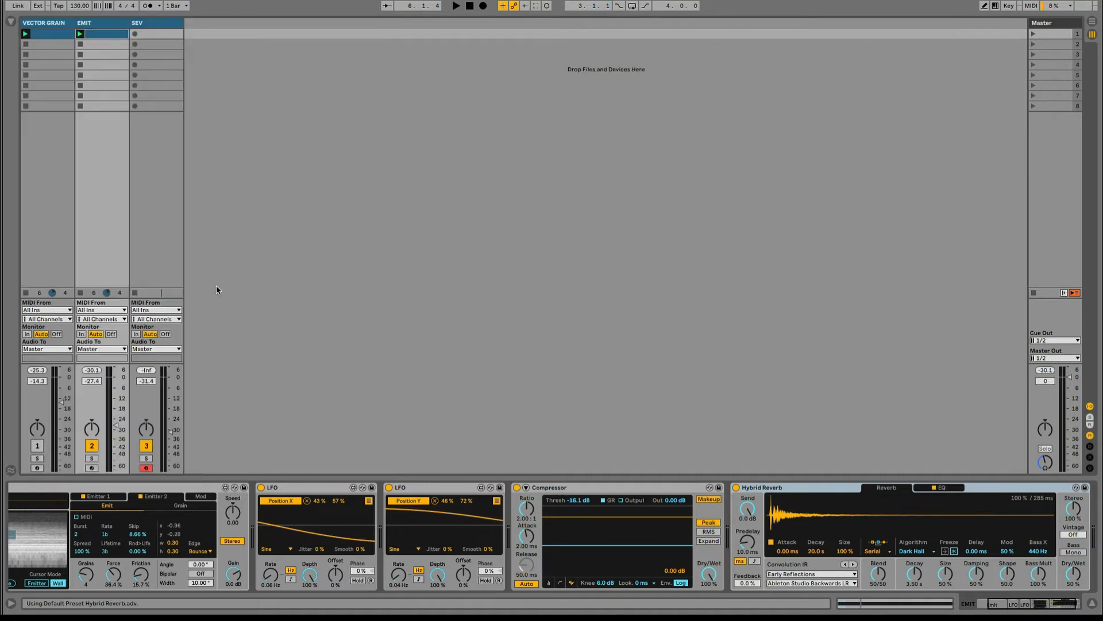
# Step: Set Hybrid Reverb's convolution IR to Modern Dark Plate LR from the Plates category
pyautogui.click(768, 568)
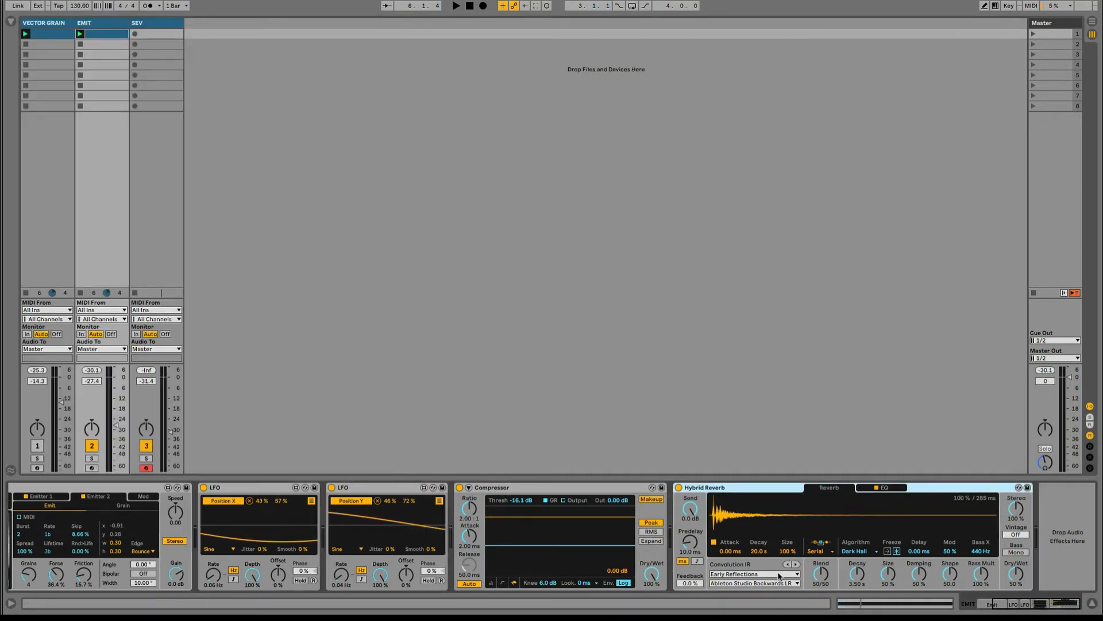
pyautogui.click(779, 574)
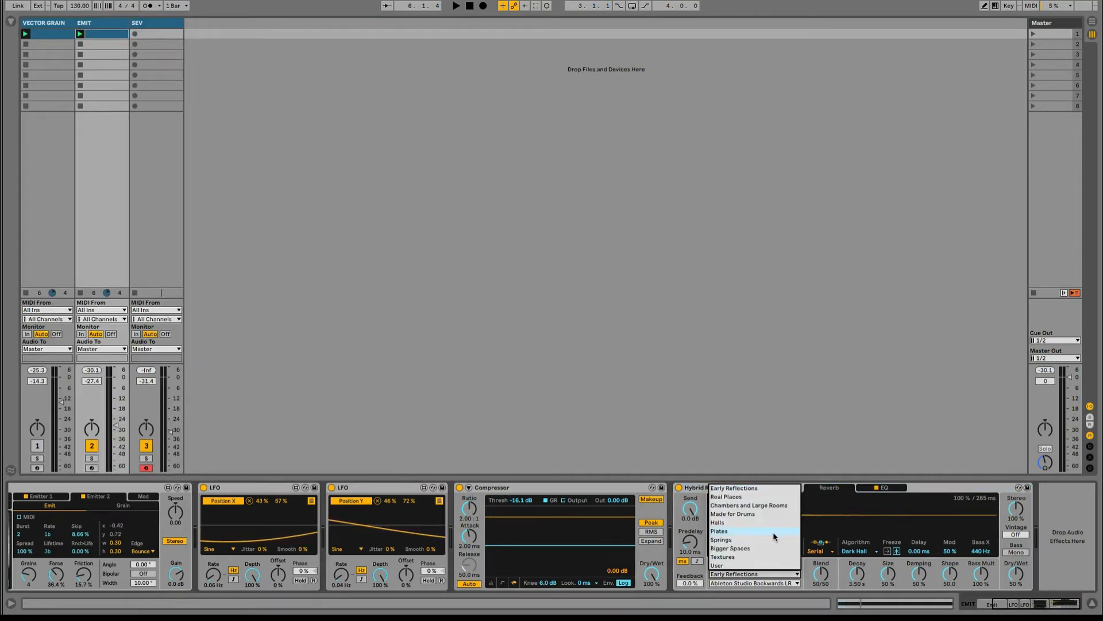
pyautogui.click(774, 530)
pyautogui.click(767, 583)
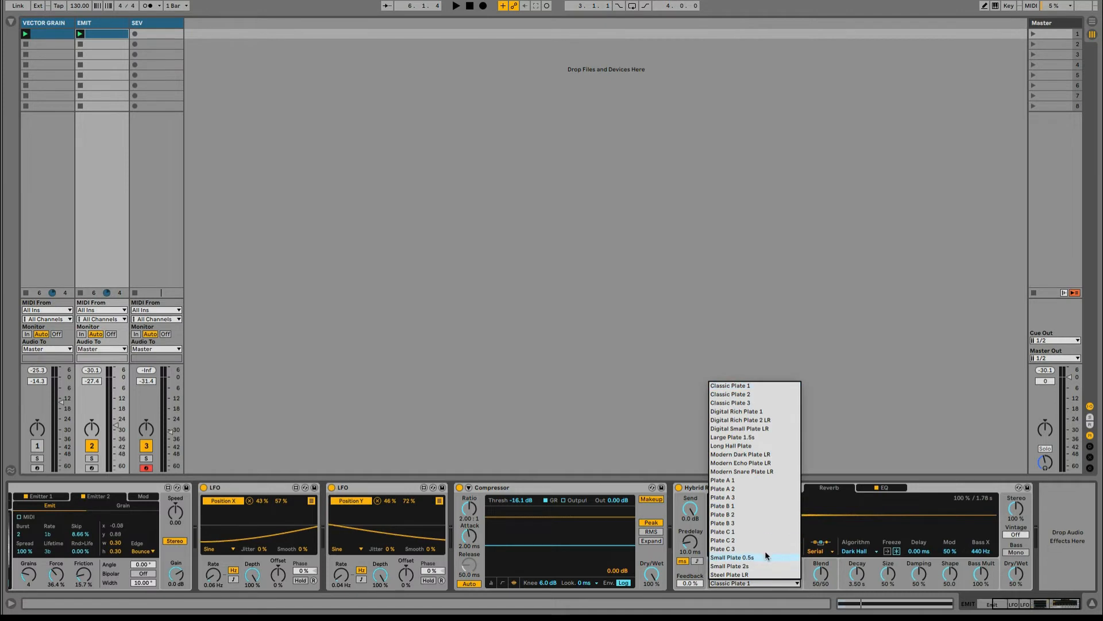
pyautogui.click(761, 455)
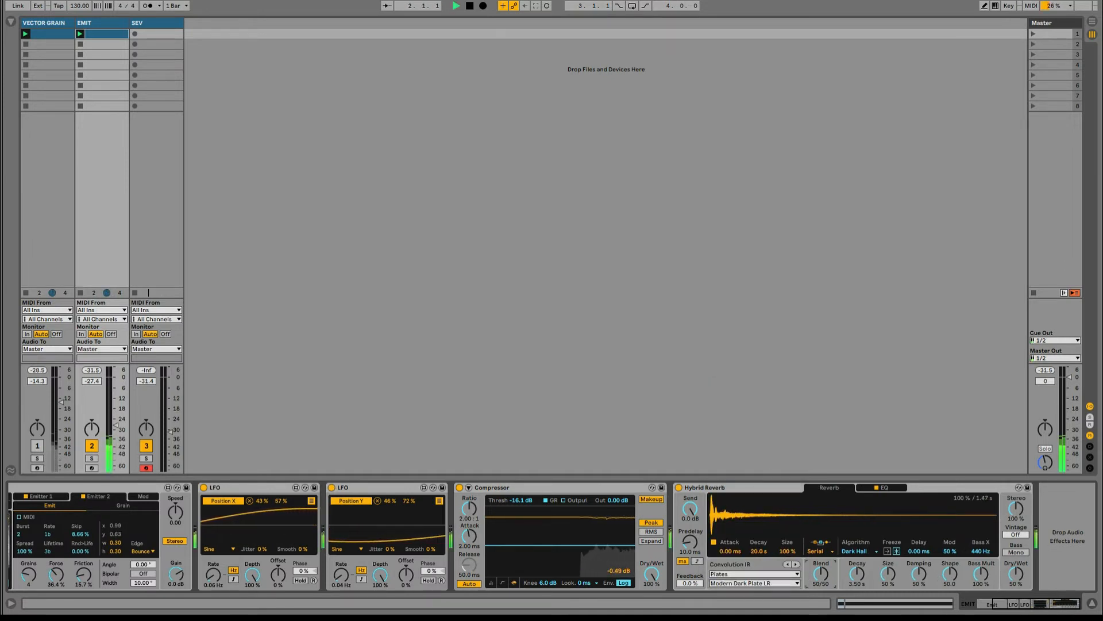
# Step: Set the reverb's Blend to 100/0, Predelay to 18.3 ms and Dry/Wet to 62 %, and check its EQ settings
pyautogui.moveTo(820, 573); pyautogui.dragTo(820, 615)
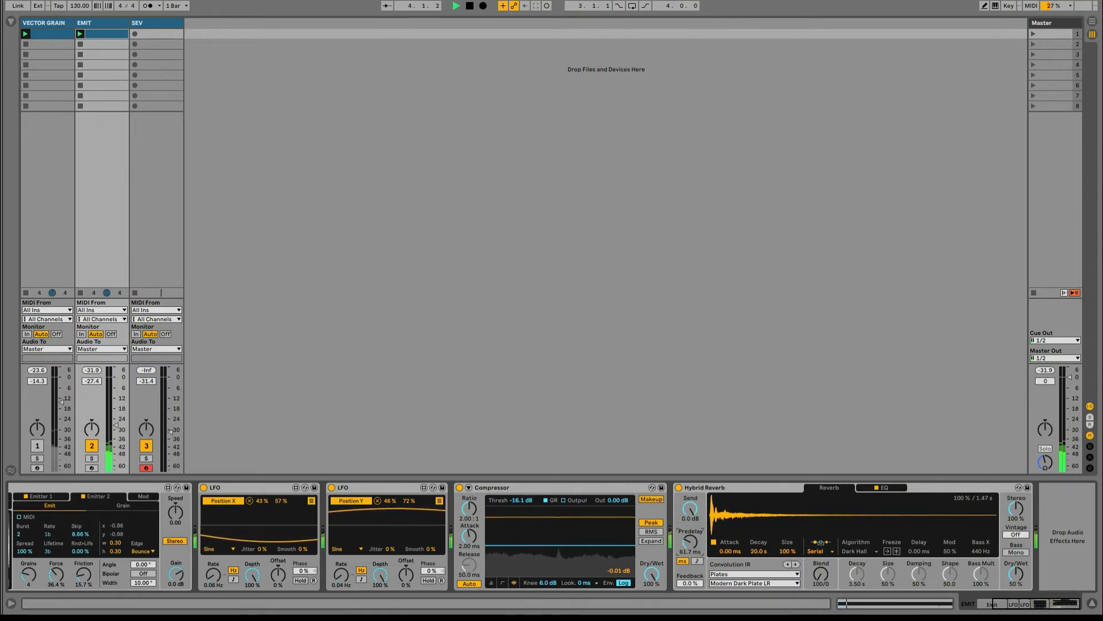
pyautogui.click(885, 487)
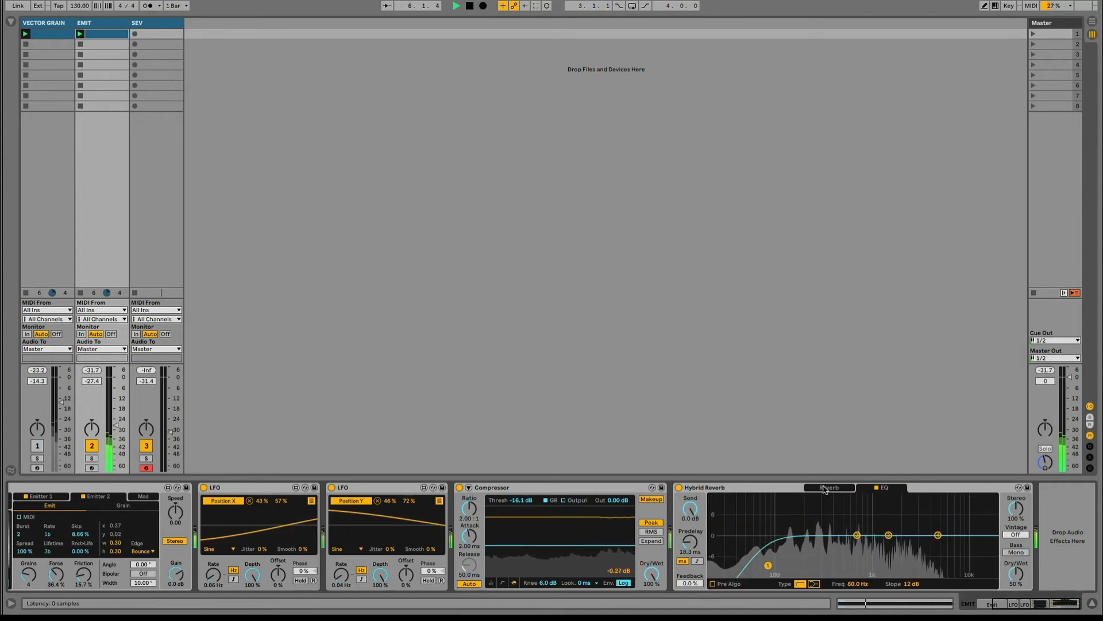
pyautogui.click(714, 584)
pyautogui.click(839, 489)
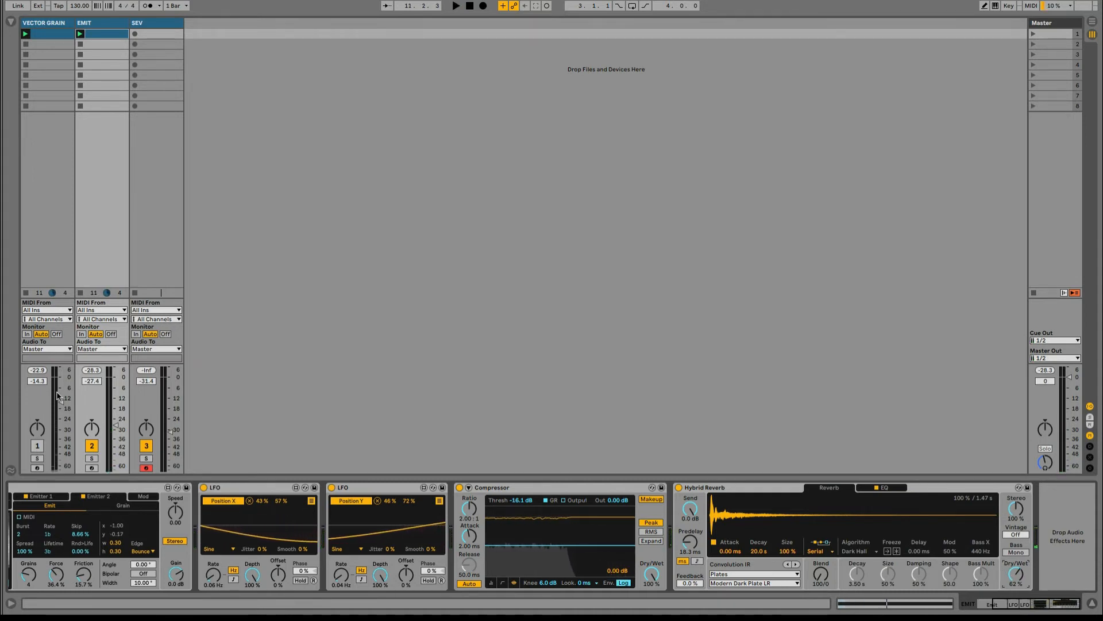
# Step: Reactivate the VECTOR GRAIN track, restart playback, and lower the EMIT track's volume to -36.0 dB
pyautogui.click(37, 446)
pyautogui.press('space')
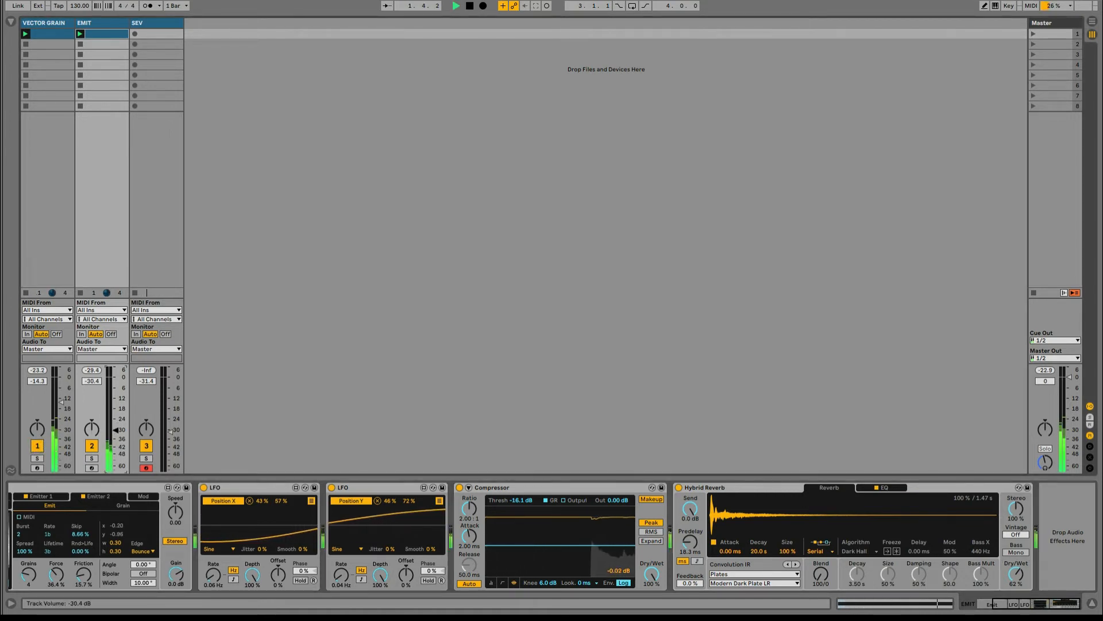
pyautogui.moveTo(115, 430); pyautogui.dragTo(115, 435)
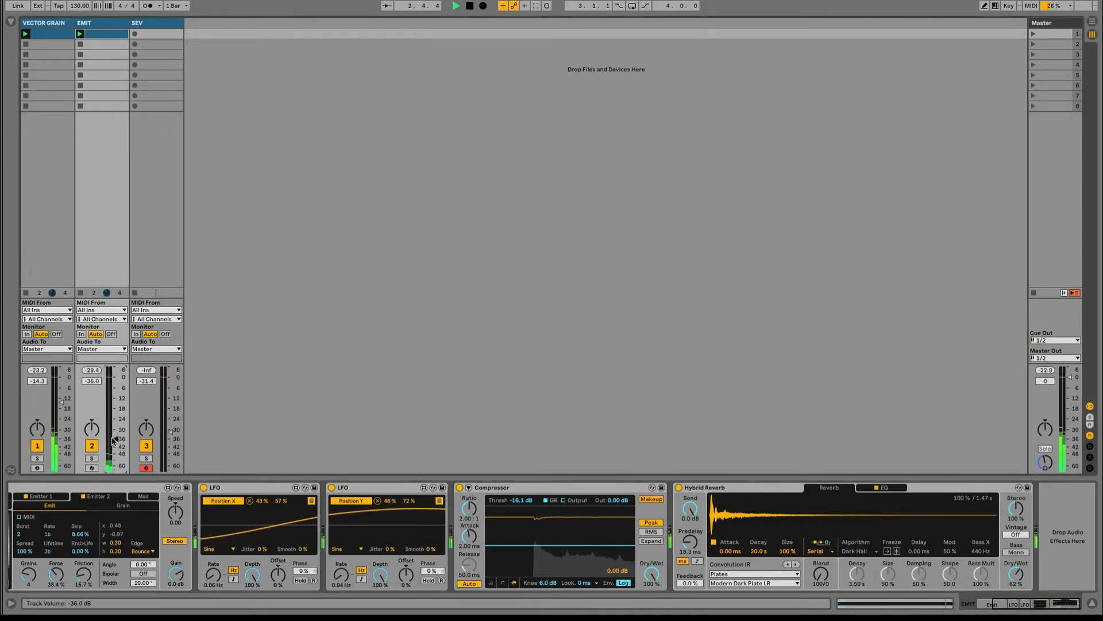
# Step: Raise the VECTOR GRAIN volume to -9.4 dB and EMIT's to -29.0 dB, and collapse every device on the EMIT track
pyautogui.moveTo(62, 403); pyautogui.dragTo(62, 382)
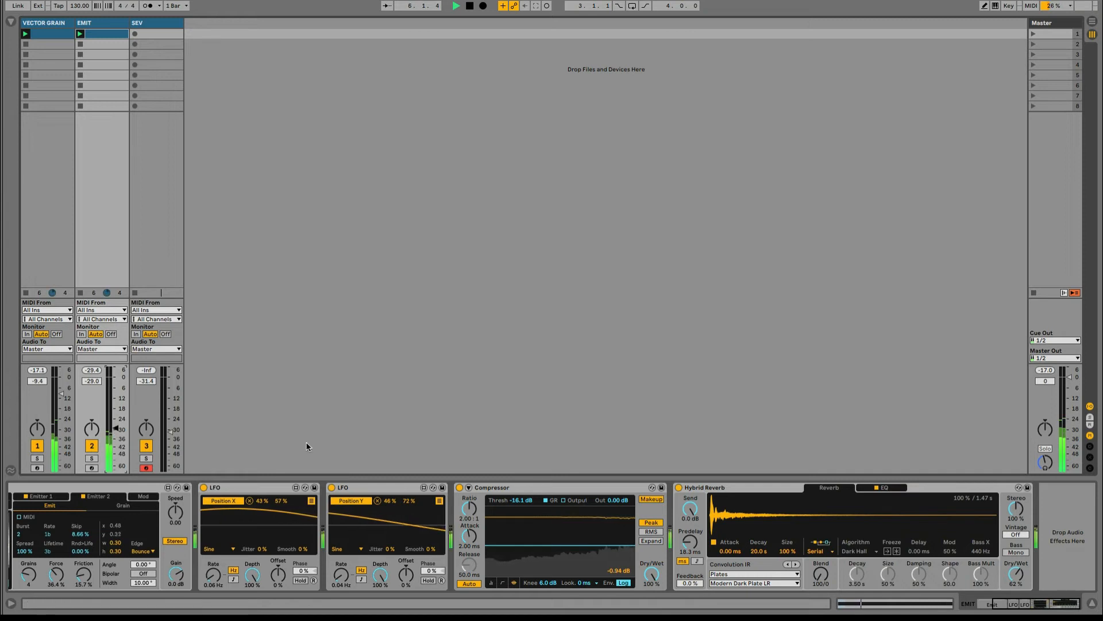
pyautogui.doubleClick(747, 487)
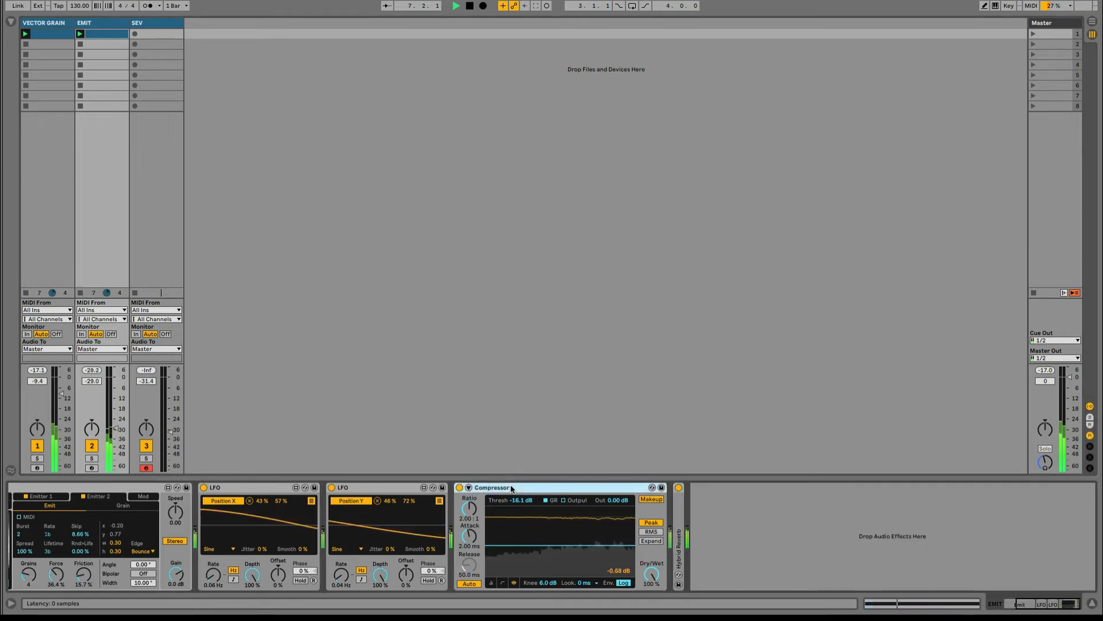
pyautogui.doubleClick(546, 487)
pyautogui.click(378, 487)
pyautogui.doubleClick(378, 487)
pyautogui.doubleClick(221, 487)
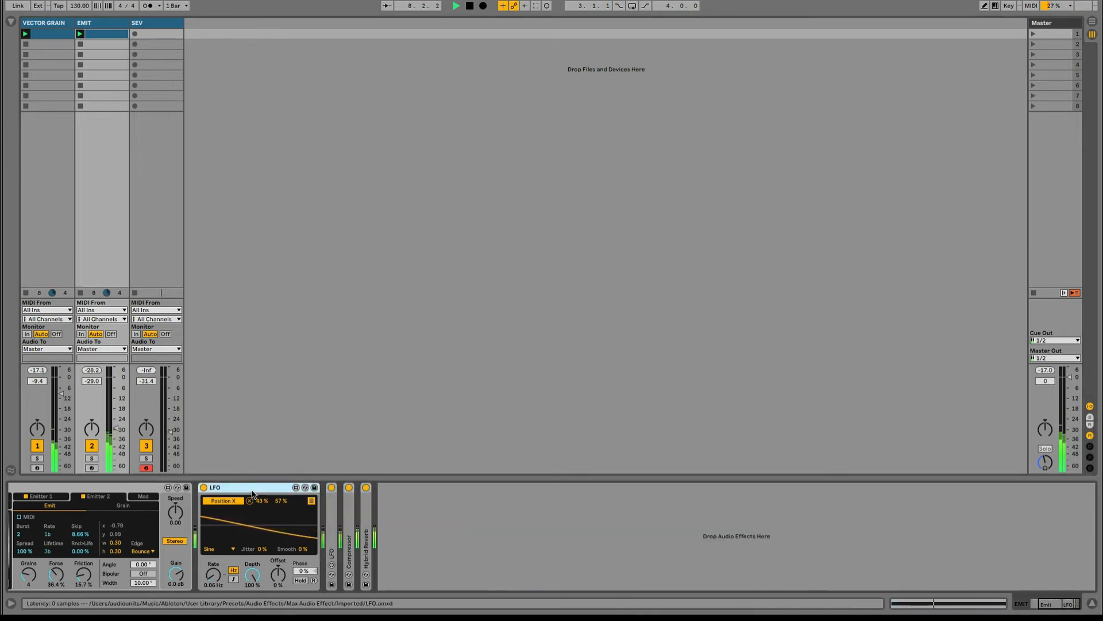
pyautogui.click(86, 487)
pyautogui.doubleClick(86, 488)
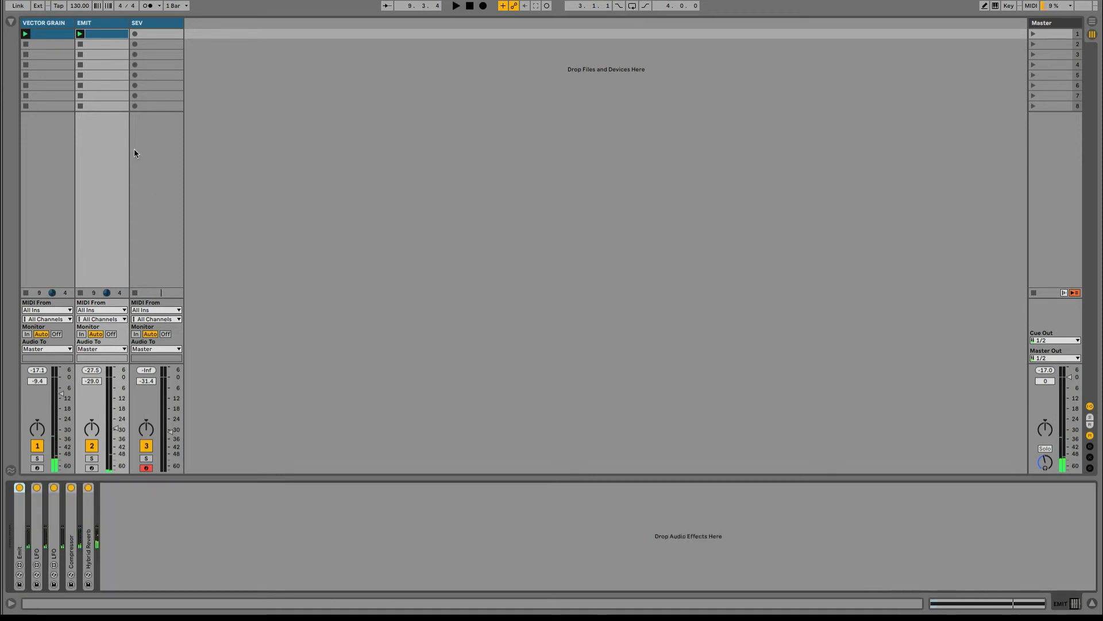
# Step: Search the Max for Live devices for "sev" and load Sev 1.0.6 onto the SEV track
pyautogui.click(10, 22)
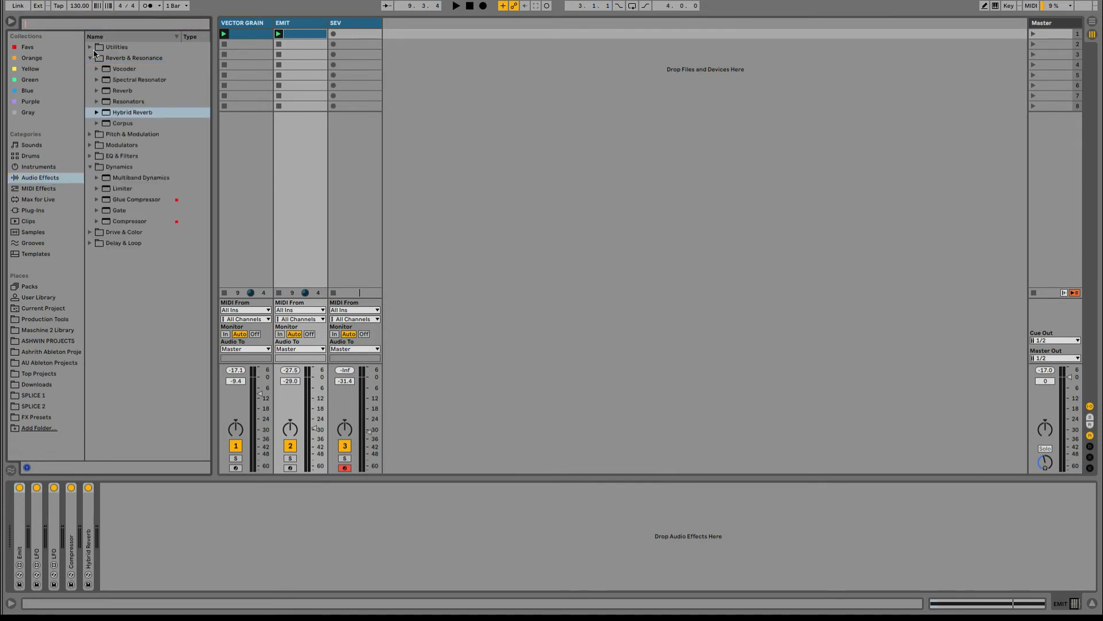
pyautogui.click(89, 25)
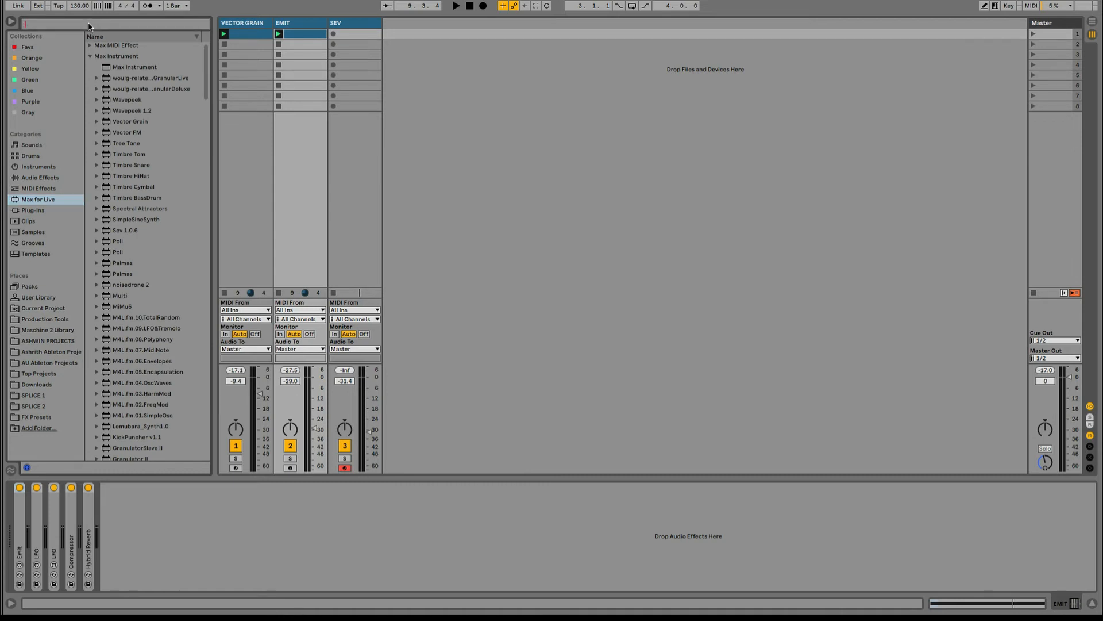
pyautogui.write('sev')
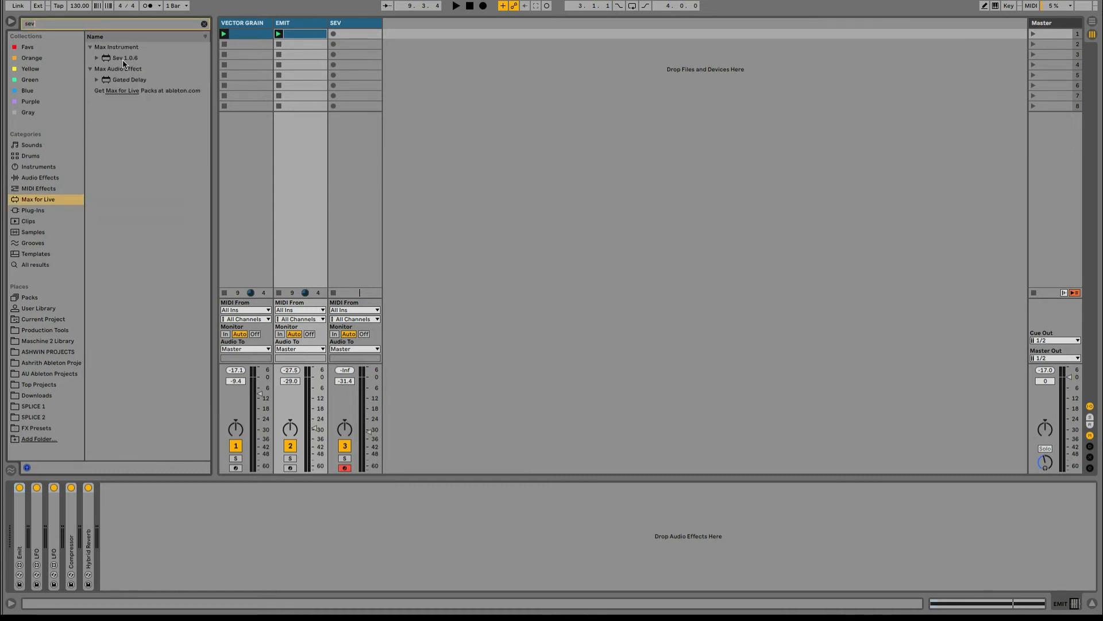
pyautogui.moveTo(124, 64); pyautogui.dragTo(369, 34)
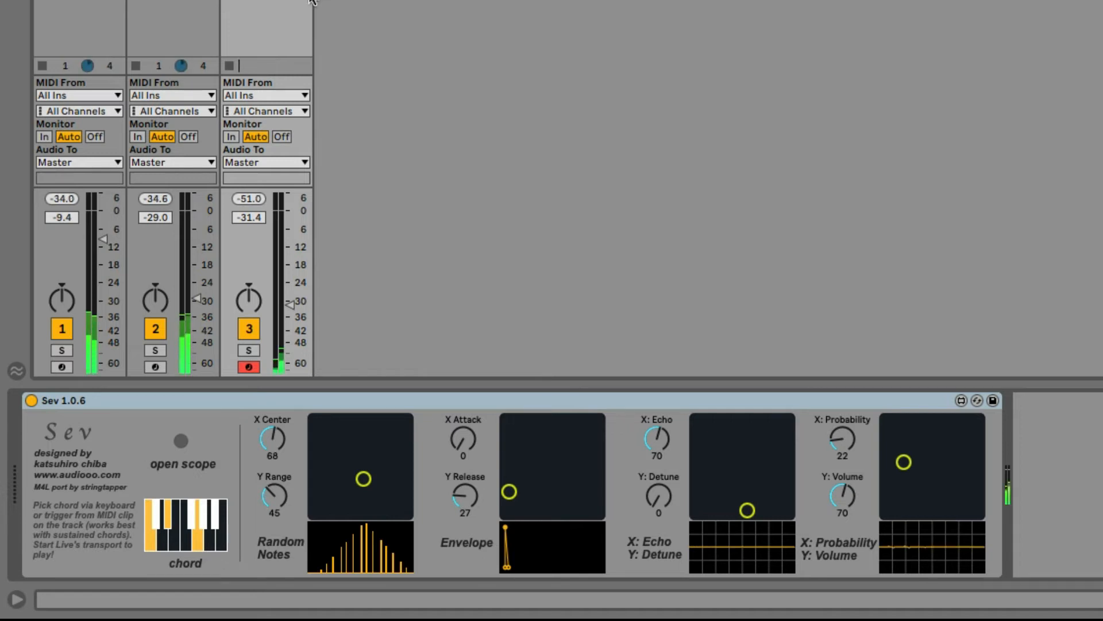
# Step: Raise the SEV track's volume to -22.5 dB and clear the G, D# and C notes from Sev's chord
pyautogui.moveTo(291, 303); pyautogui.dragTo(287, 277)
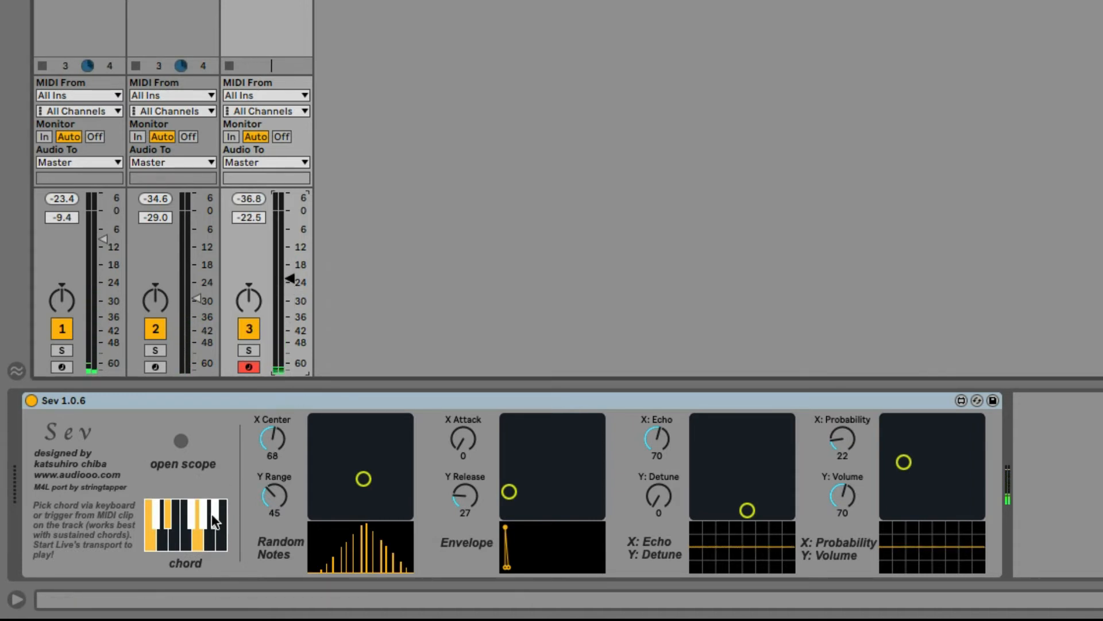
pyautogui.click(194, 540)
pyautogui.click(168, 523)
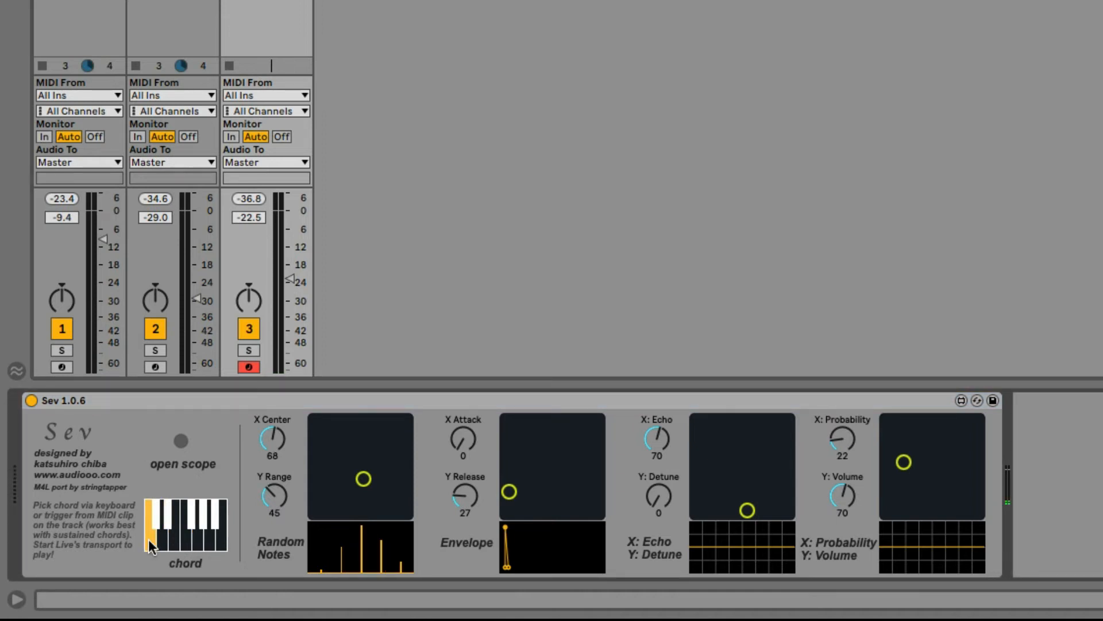
pyautogui.click(149, 539)
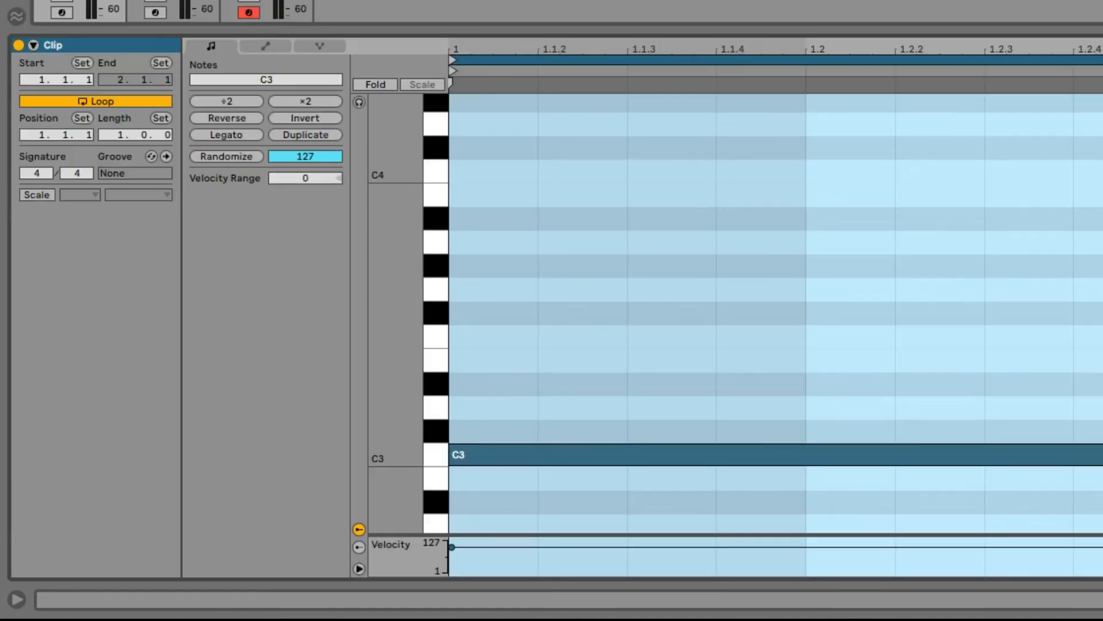
# Step: Return from the C3 clip to the SEV track's device and set Sev's chord to D and F#
pyautogui.hotkey('ctrl', 'alt', 'b')
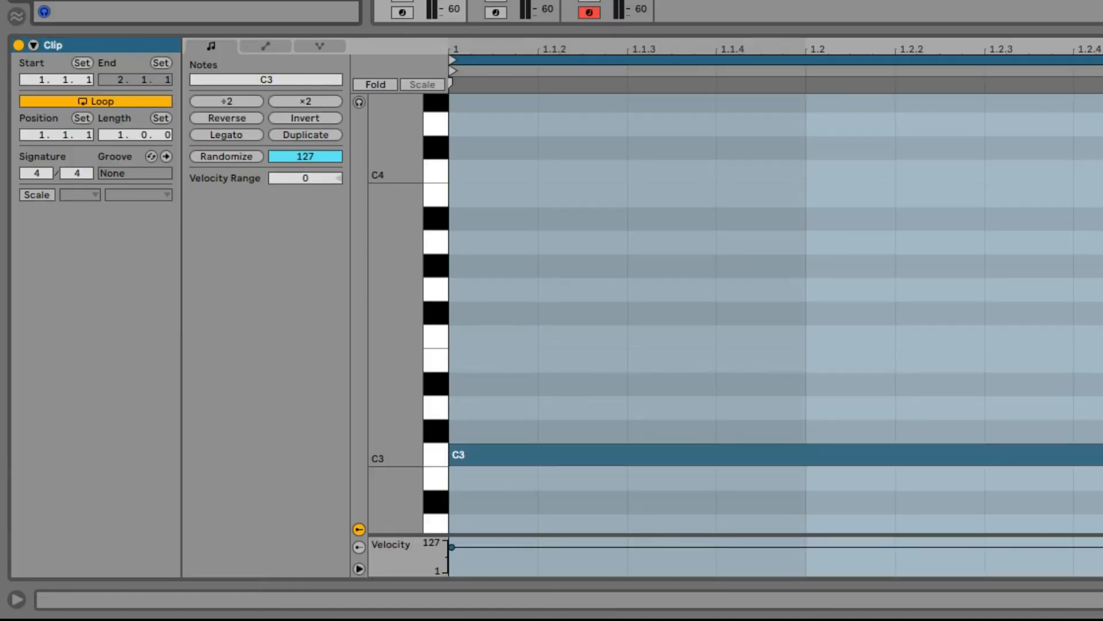
pyautogui.doubleClick(348, 32)
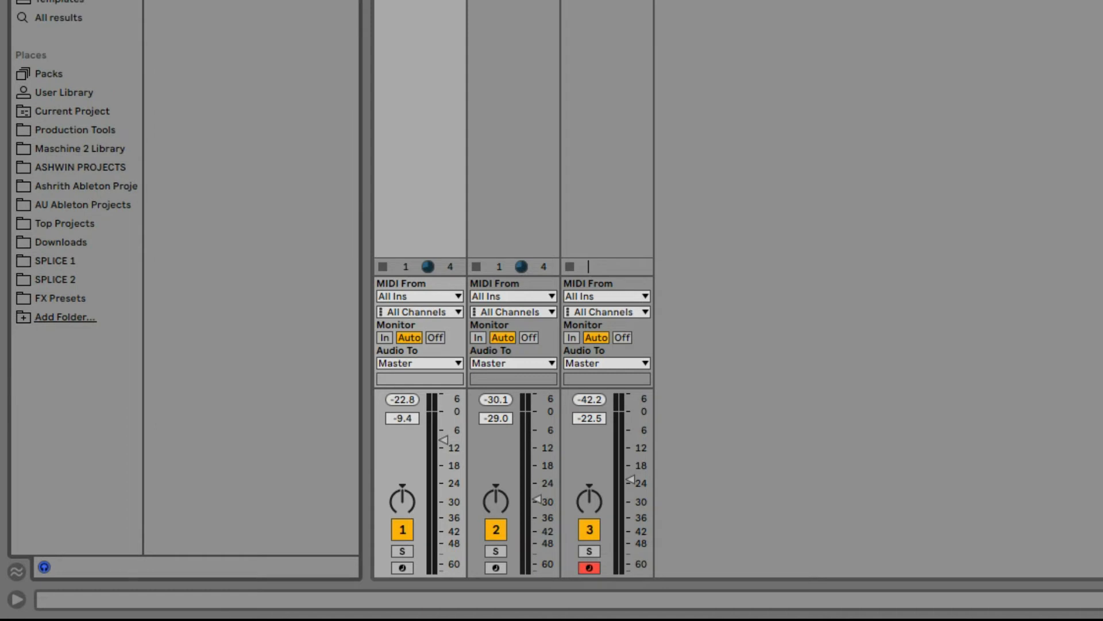
pyautogui.hotkey('ctrl', 'alt', 'b')
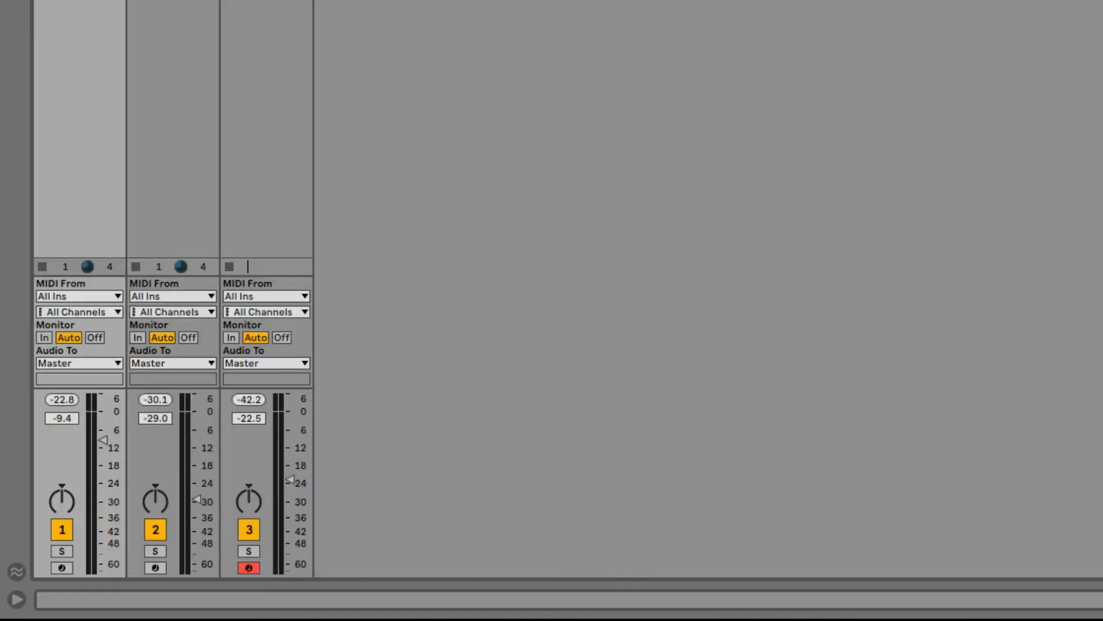
pyautogui.hotkey('ctrl', 'alt', 'l')
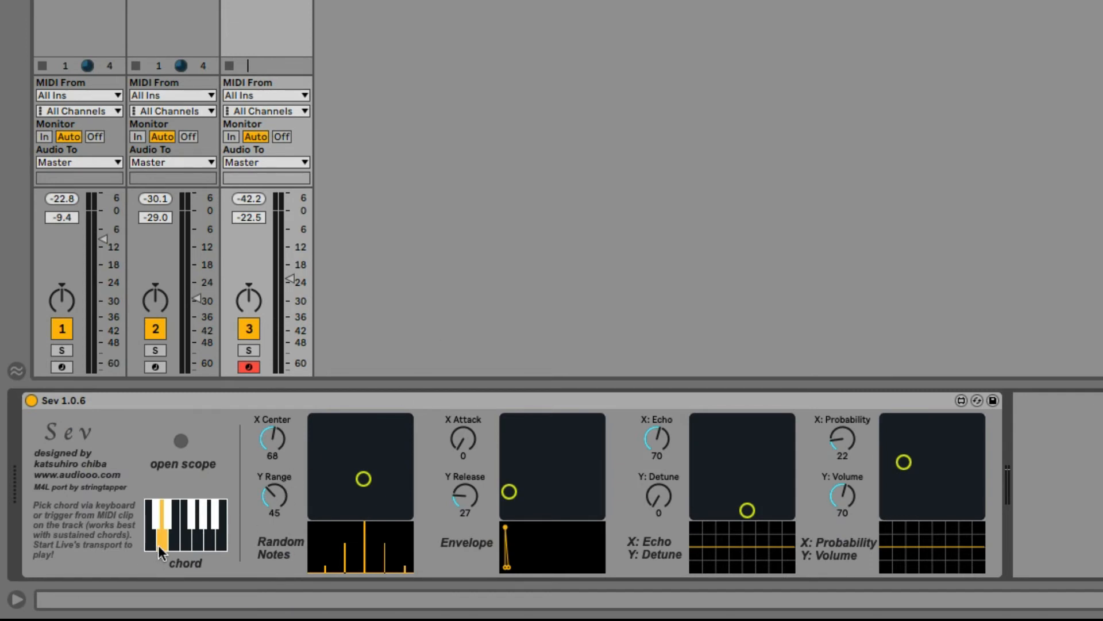
pyautogui.press('space')
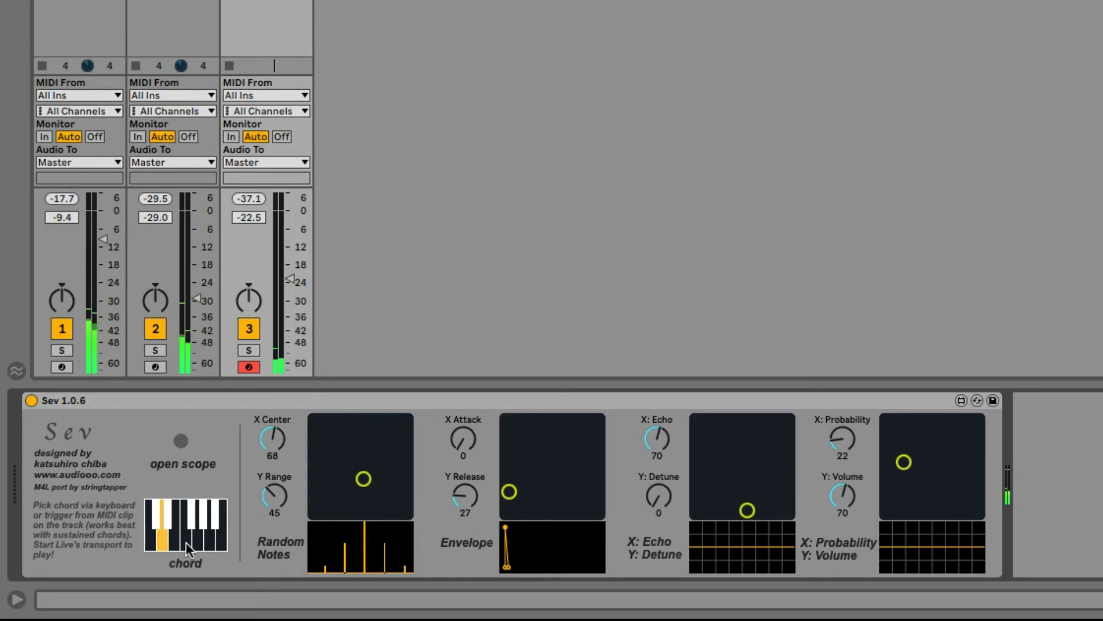
pyautogui.click(190, 524)
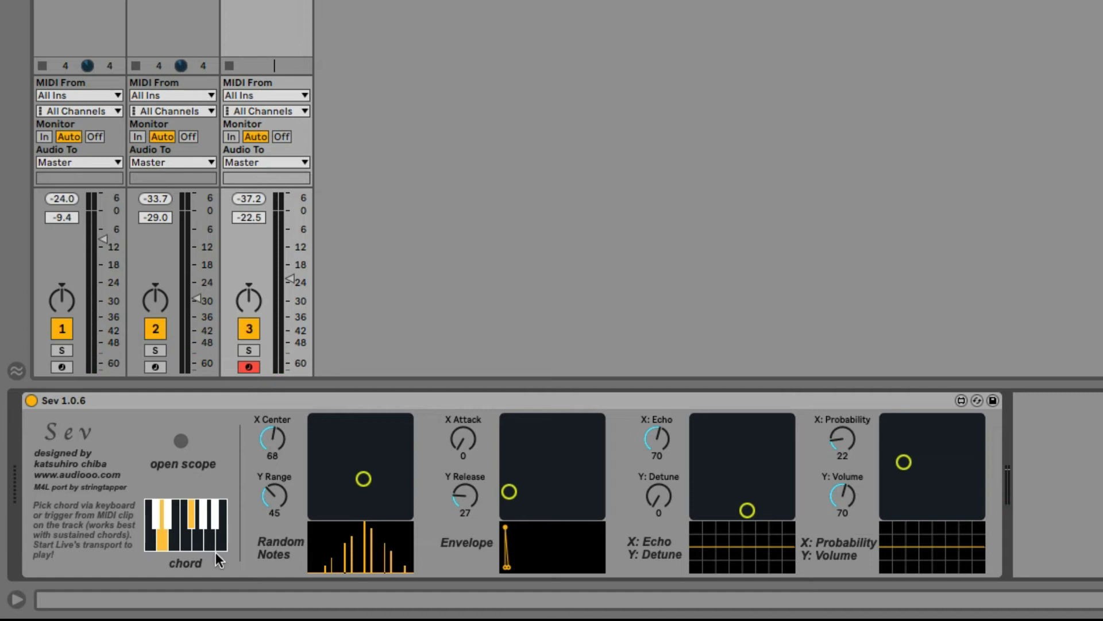
# Step: Raise the SEV track's volume to -17.3 dB and deactivate the VECTOR GRAIN and EMIT tracks
pyautogui.moveTo(293, 268); pyautogui.dragTo(291, 262)
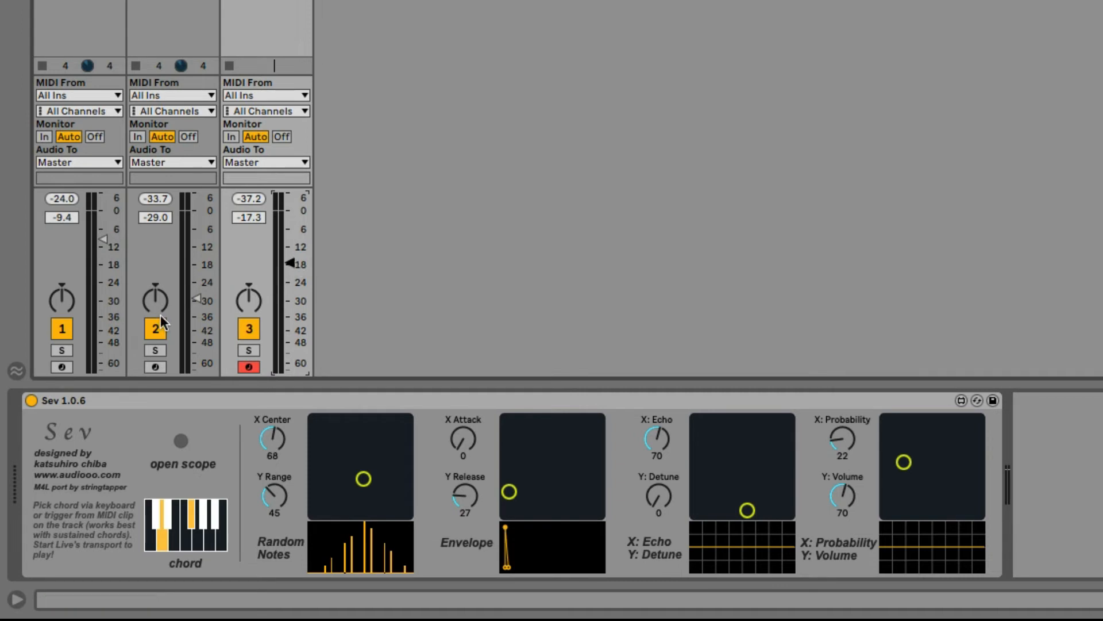
pyautogui.click(66, 327)
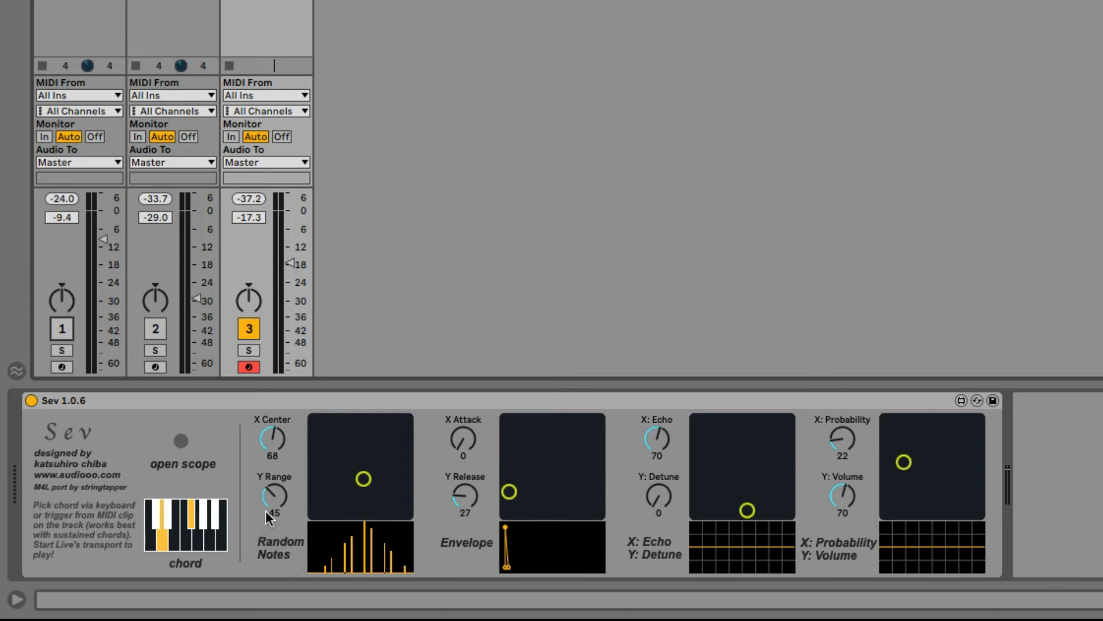
# Step: Set Sev's random-note Y Range to 14 and X Center to 40
pyautogui.moveTo(265, 511); pyautogui.dragTo(265, 507)
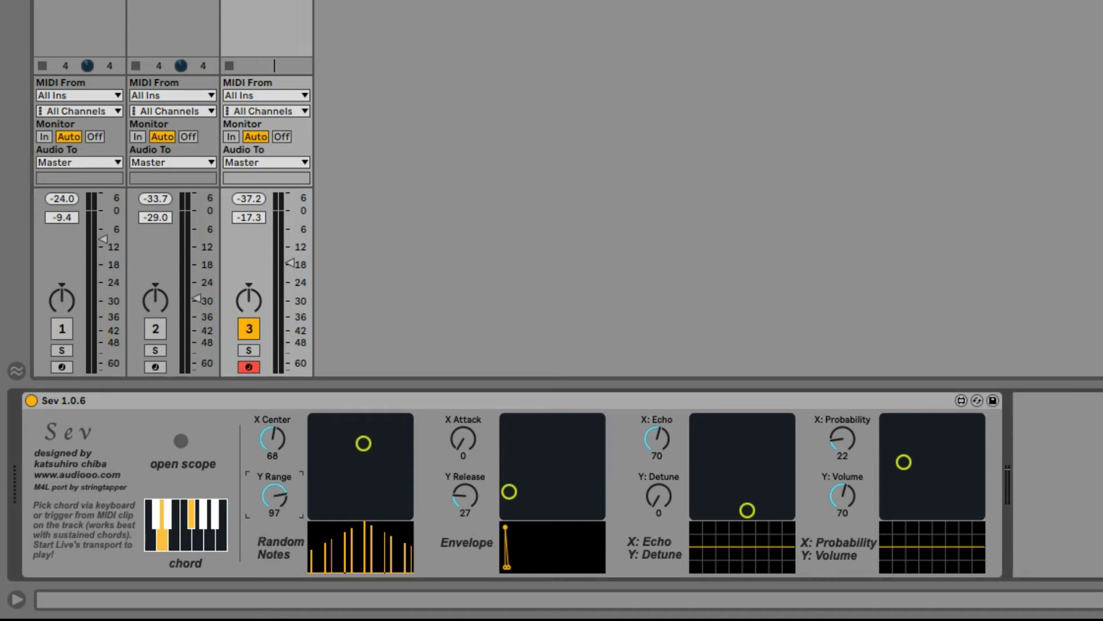
pyautogui.moveTo(274, 496); pyautogui.dragTo(274, 528)
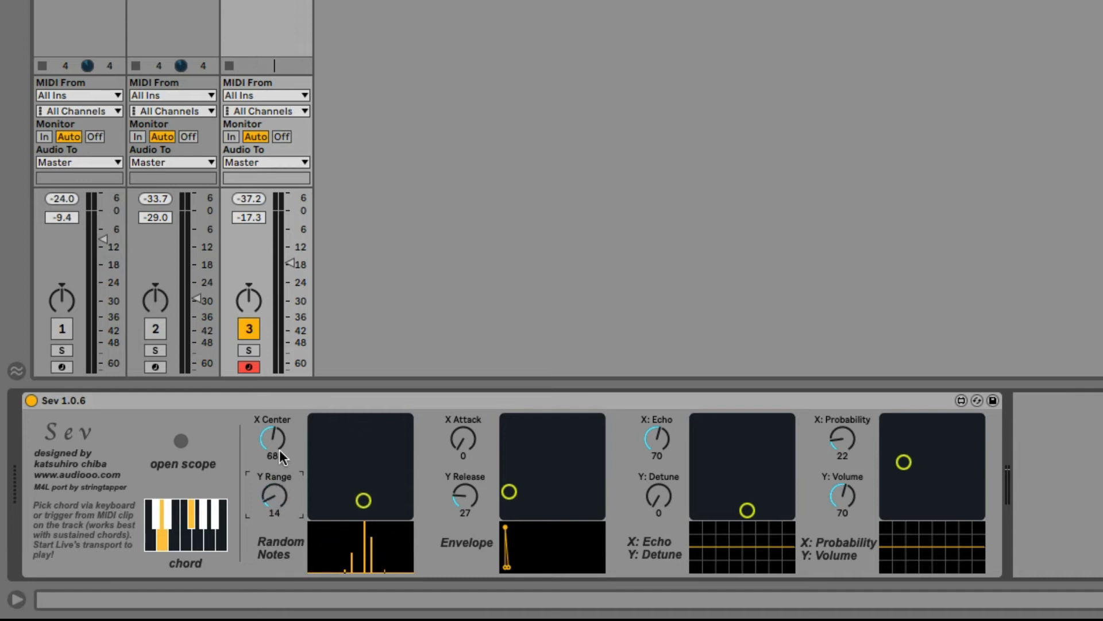
pyautogui.moveTo(280, 450)
pyautogui.mouseDown()
pyautogui.moveTo(280, 425)
pyautogui.moveTo(277, 464)
pyautogui.mouseUp()
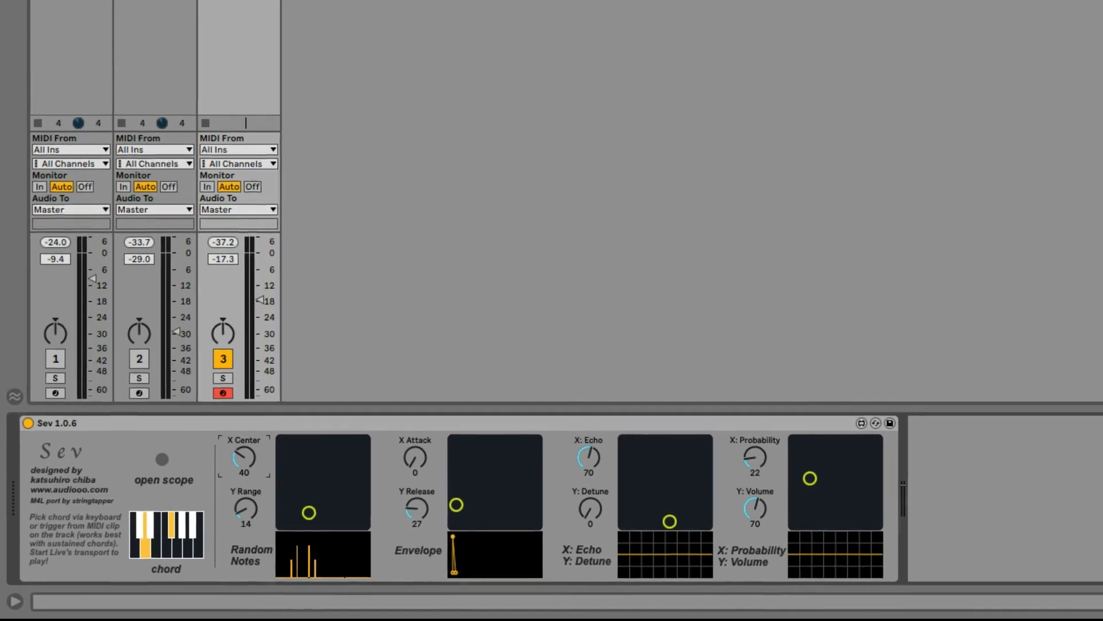
# Step: Search the Max for Live devices for "lfo", add two LFOs after Sev, and hide the browser
pyautogui.press('super+alt+b')
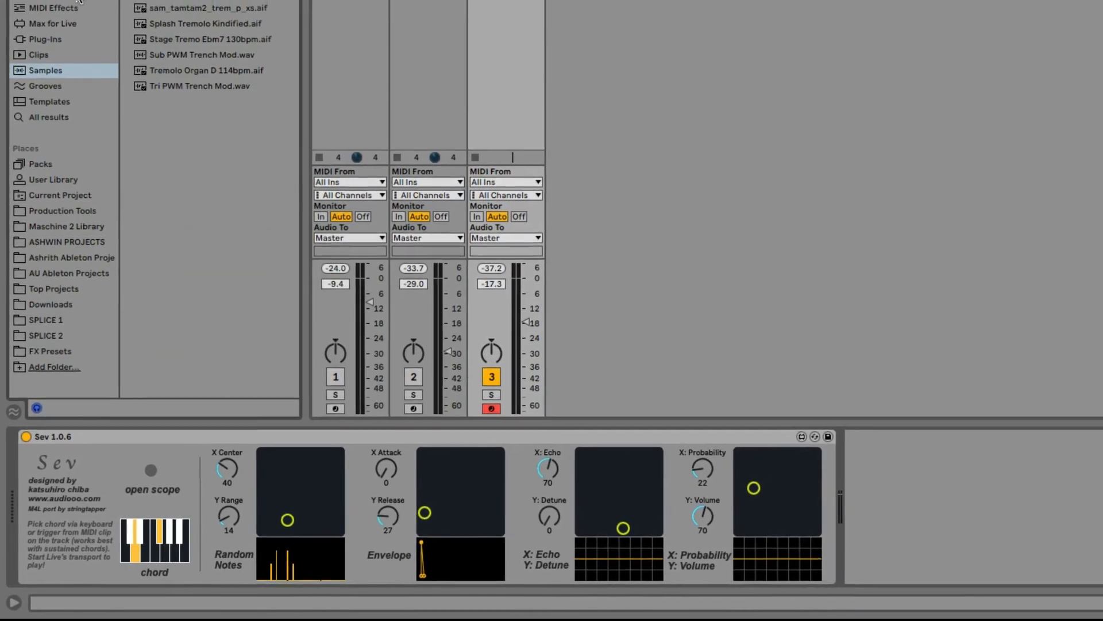
pyautogui.click(49, 5)
pyautogui.click(50, 45)
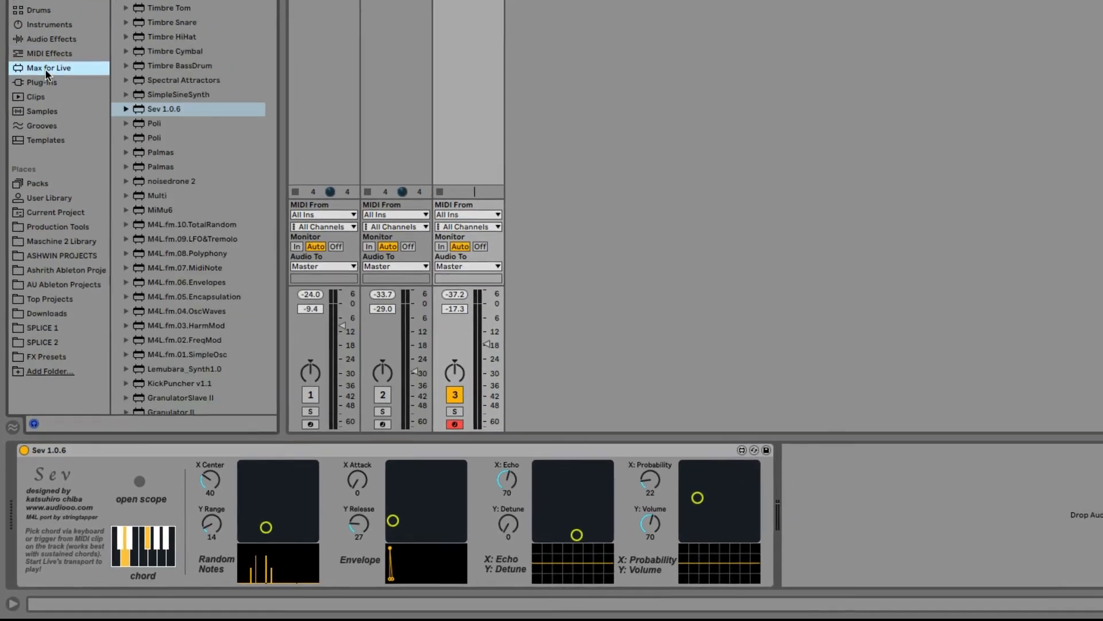
pyautogui.press('super+f')
pyautogui.write('lfo')
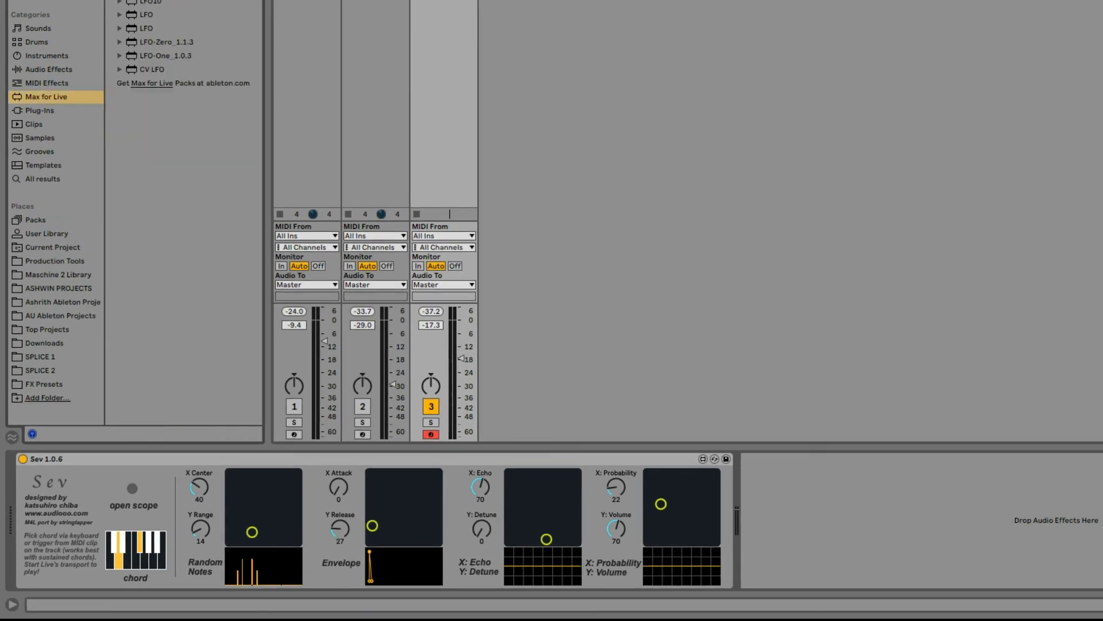
pyautogui.doubleClick(148, 29)
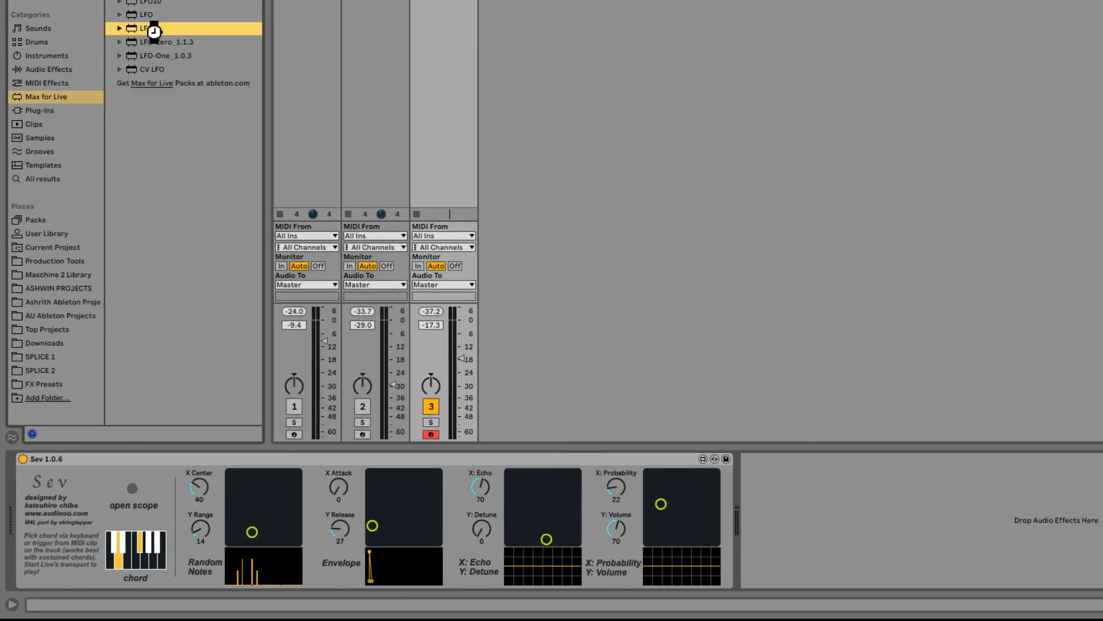
pyautogui.doubleClick(152, 32)
pyautogui.press('alt+super+b')
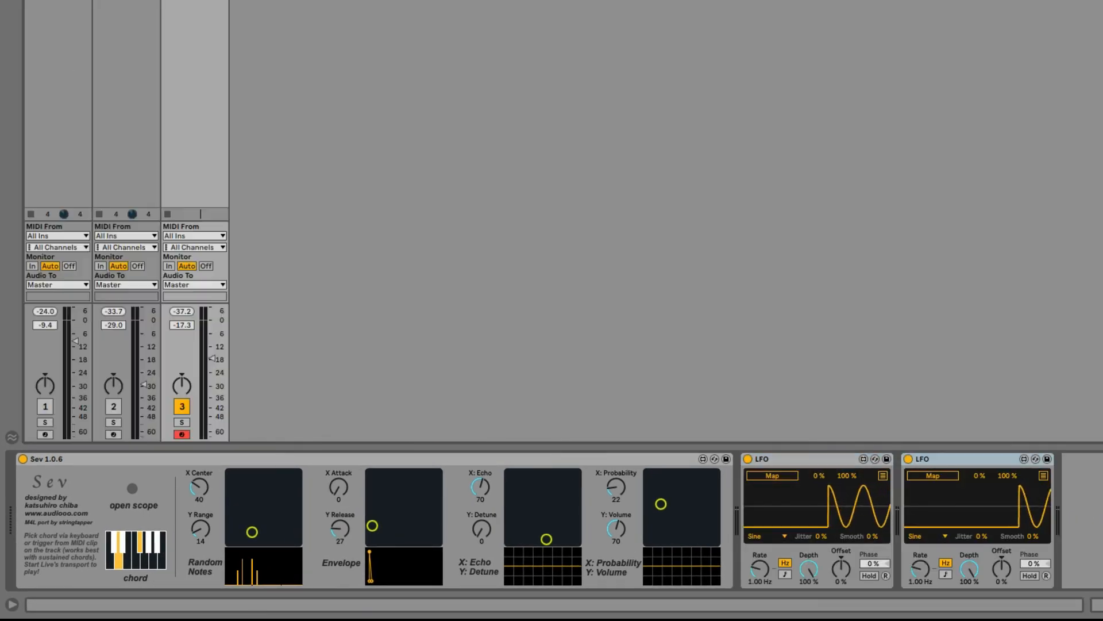
# Step: Set the first LFO's waveform to Random and rate to 2.64 Hz, and map it to Sev's X Center
pyautogui.click(758, 535)
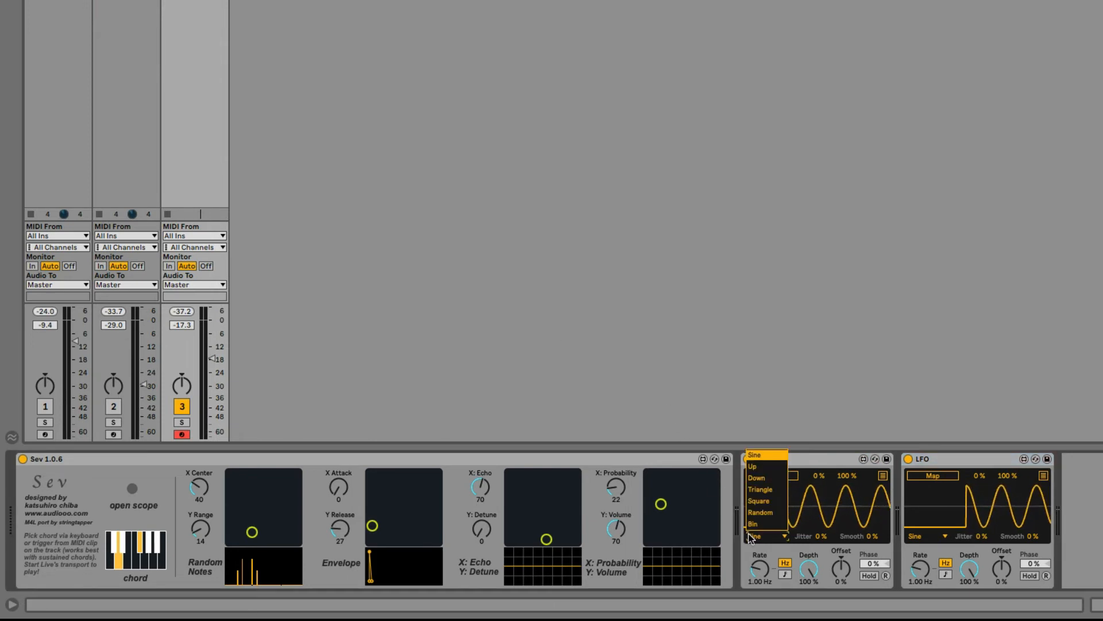
pyautogui.click(770, 513)
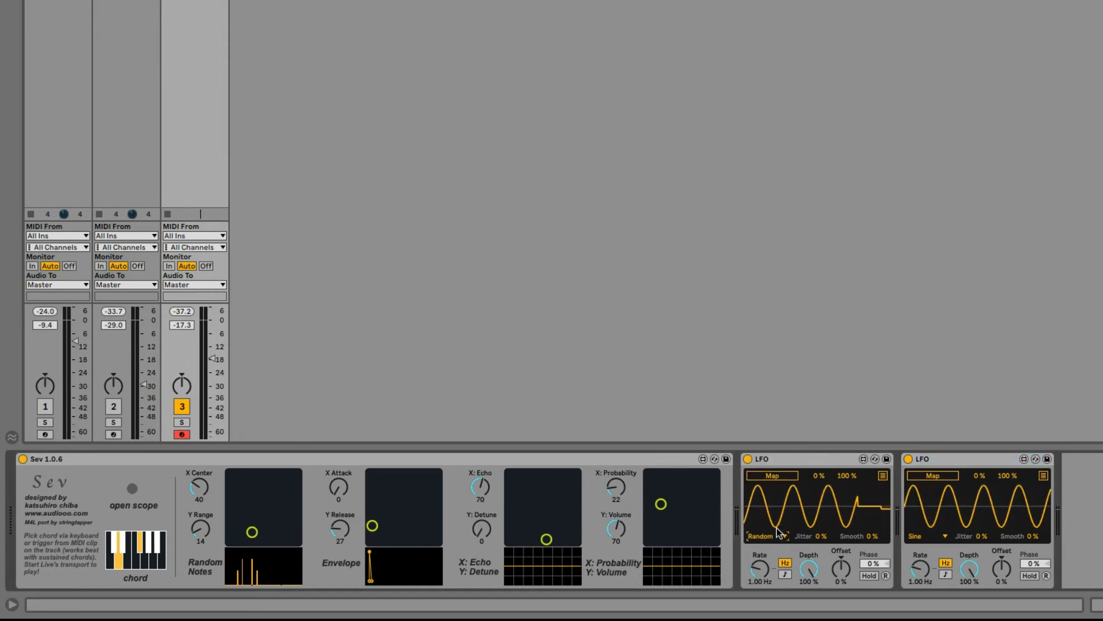
pyautogui.moveTo(760, 569); pyautogui.dragTo(766, 485)
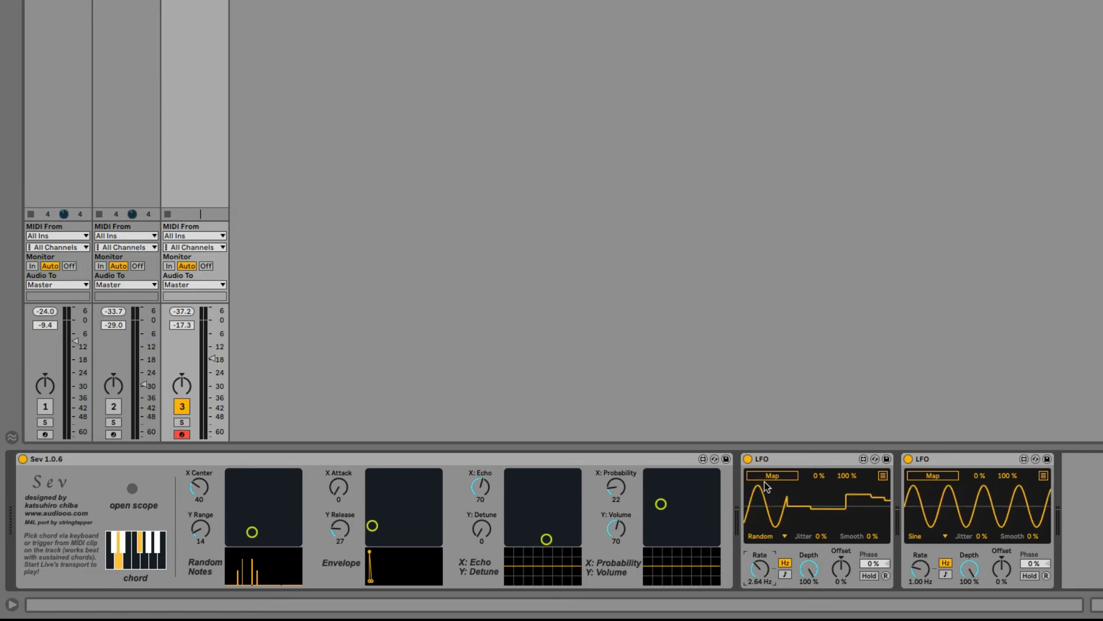
pyautogui.click(201, 491)
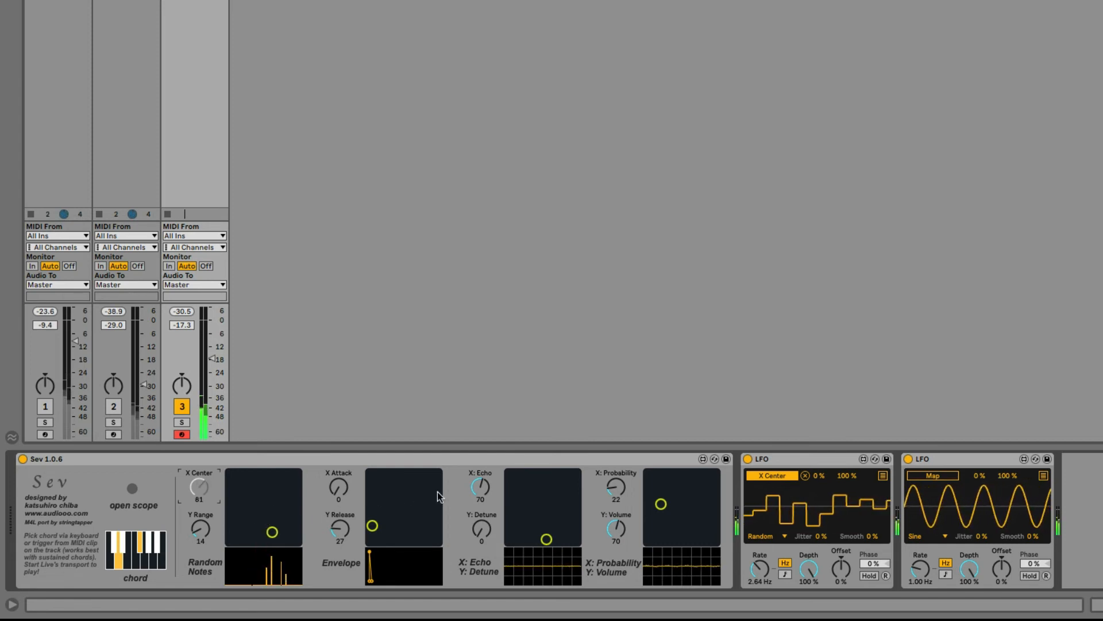
# Step: Set Sev's Echo and Probability to 0 and its Volume to 50
pyautogui.doubleClick(482, 489)
pyautogui.doubleClick(616, 529)
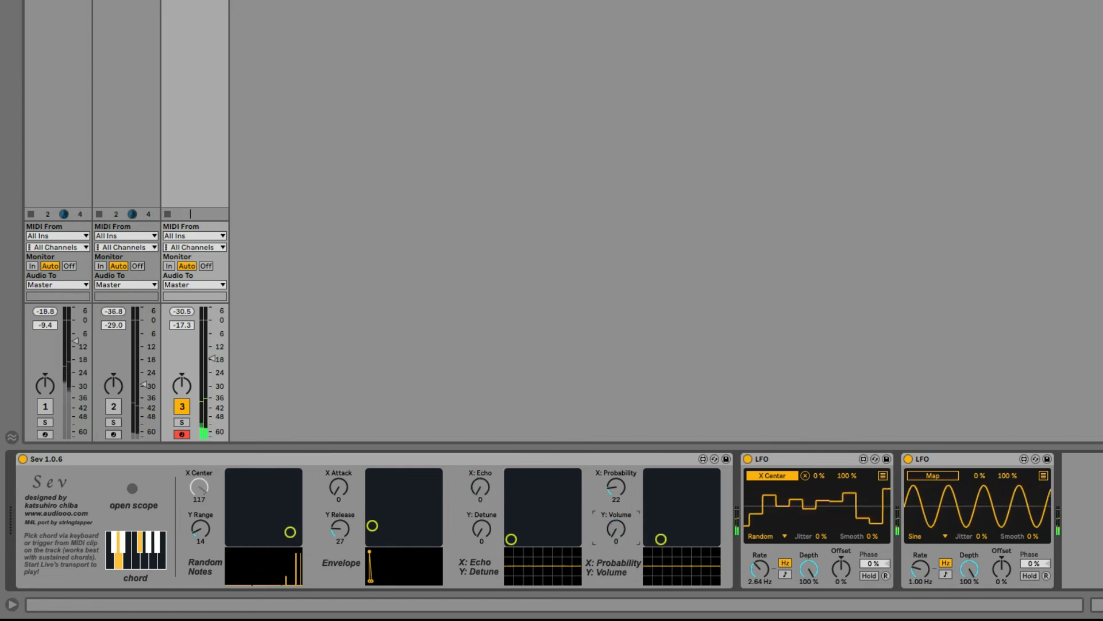
pyautogui.click(616, 488)
pyautogui.moveTo(616, 488); pyautogui.dragTo(622, 502)
pyautogui.click(622, 531)
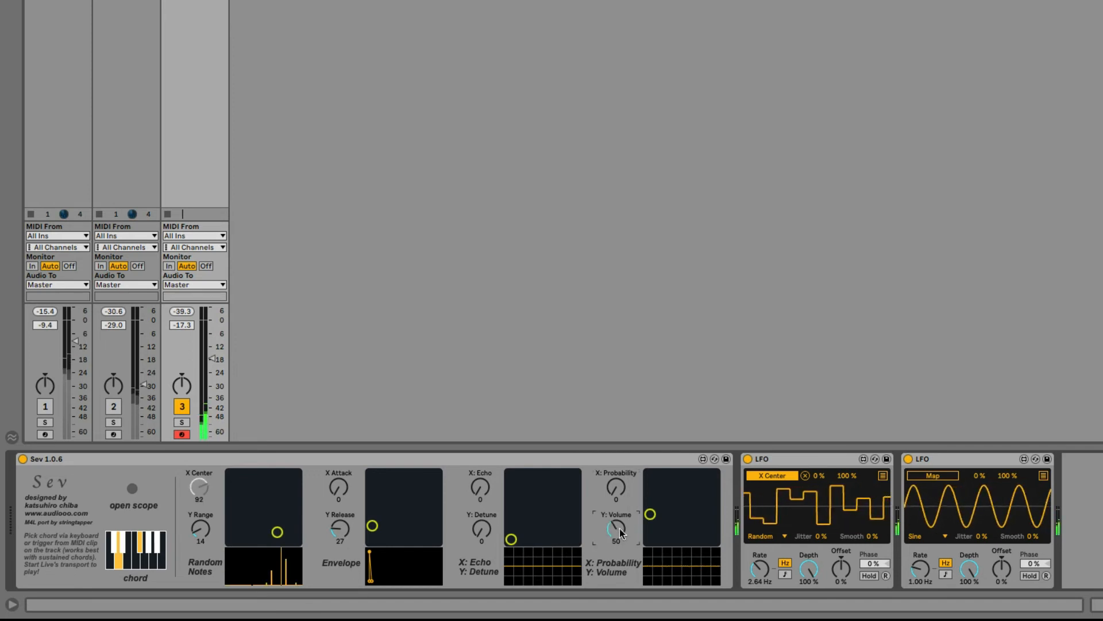
# Step: Set Sev's envelope Release to 0 and its Probability to 47
pyautogui.moveTo(343, 530); pyautogui.dragTo(344, 528)
pyautogui.doubleClick(343, 529)
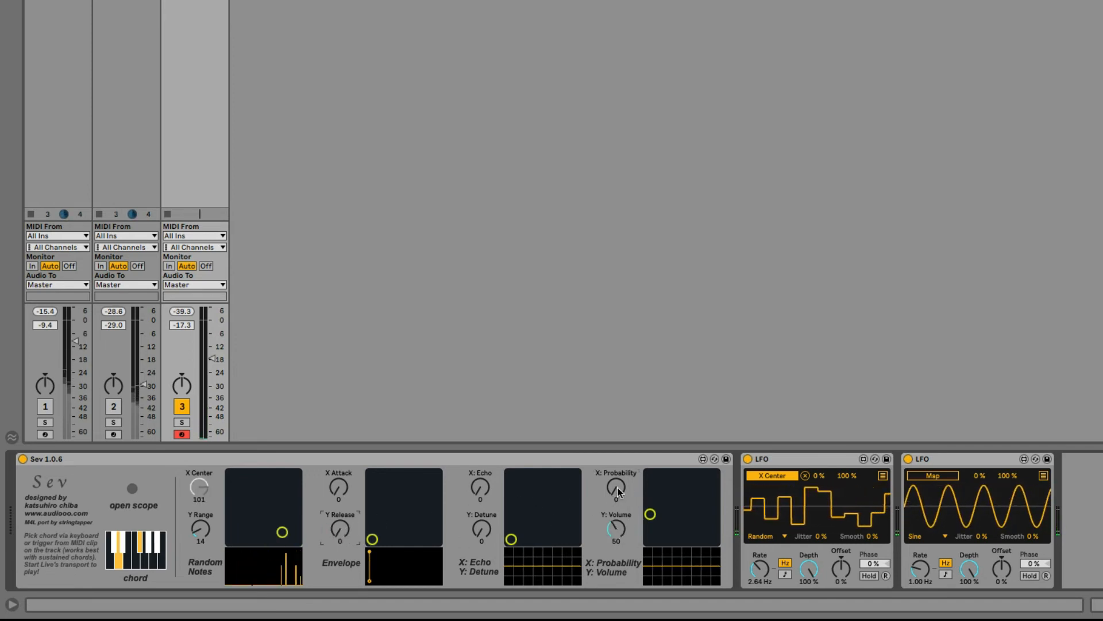
pyautogui.moveTo(616, 489); pyautogui.dragTo(616, 461)
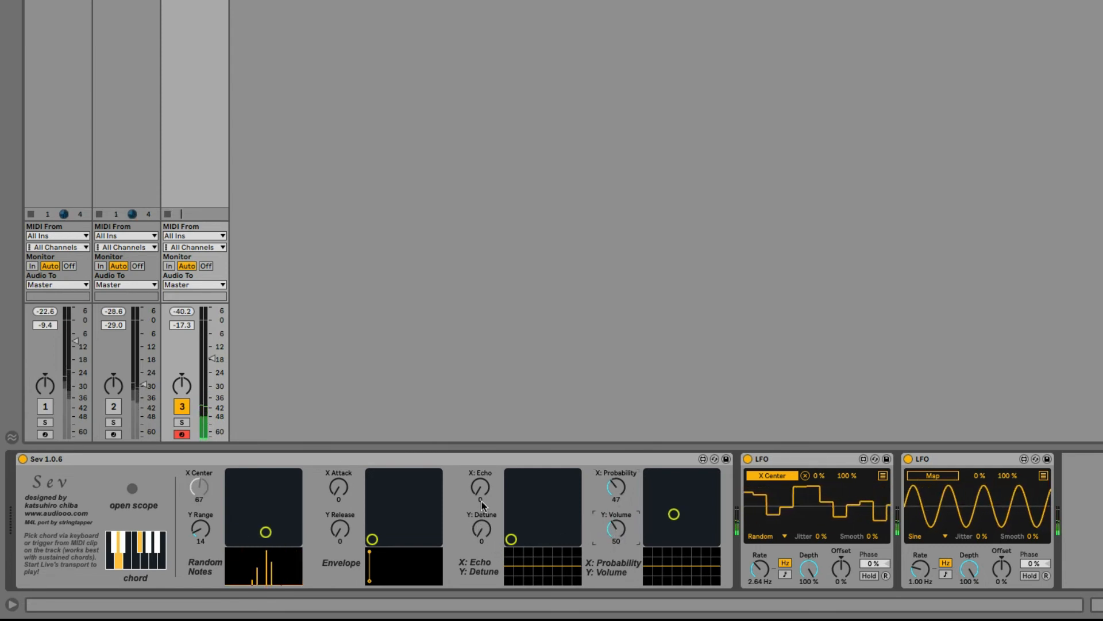
# Step: Set Sev's Echo to 56 and its envelope to Attack 0 and Release 33
pyautogui.moveTo(482, 502); pyautogui.dragTo(482, 486)
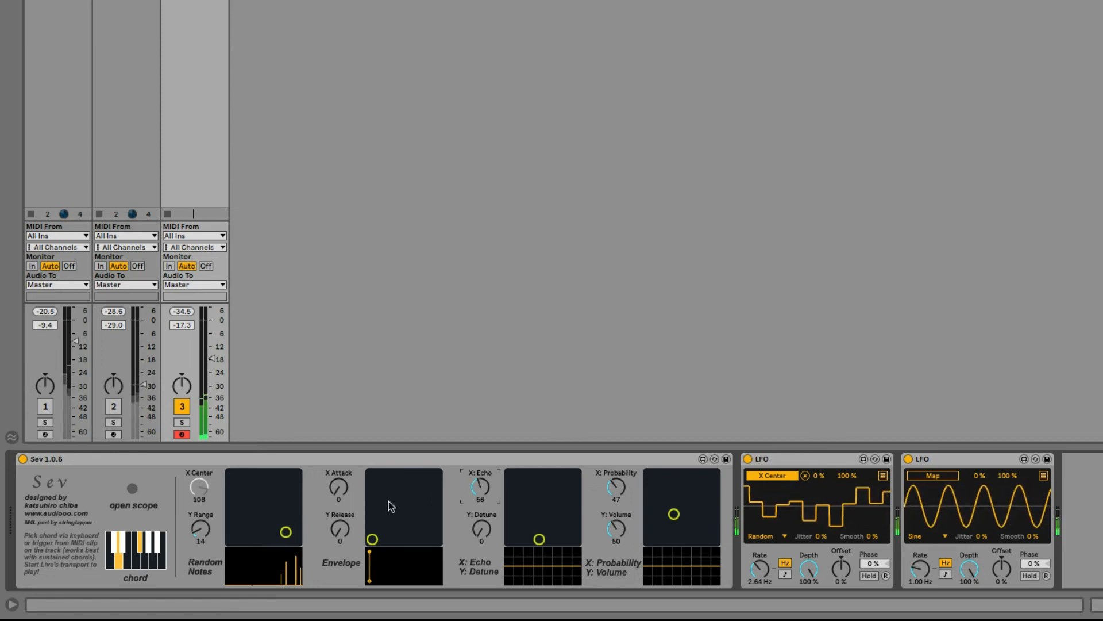
pyautogui.moveTo(339, 488); pyautogui.dragTo(340, 459)
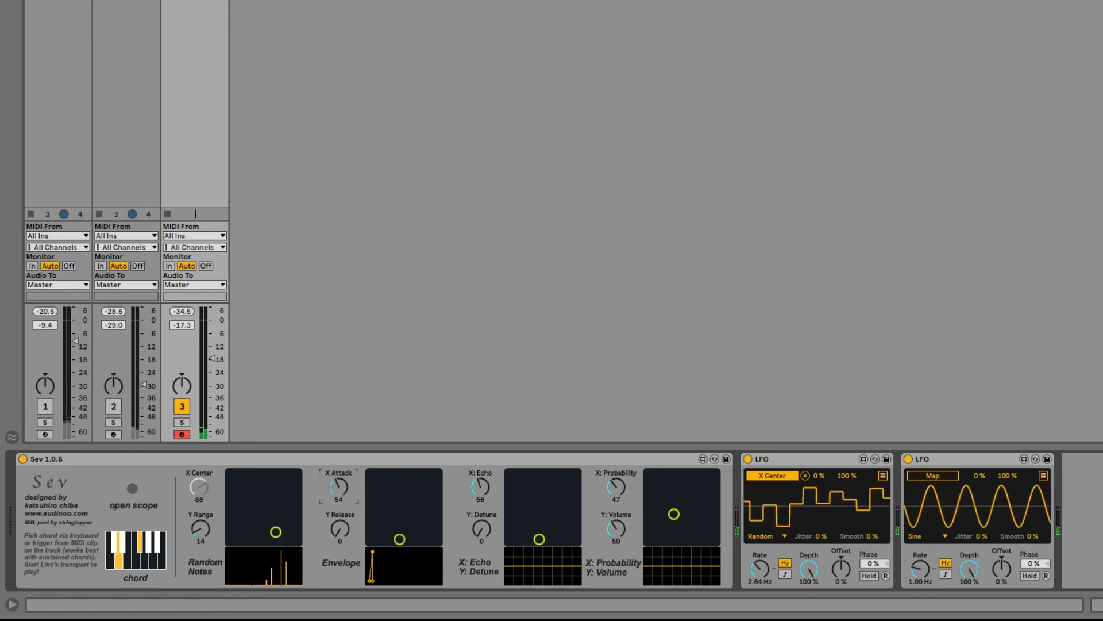
pyautogui.click(339, 528)
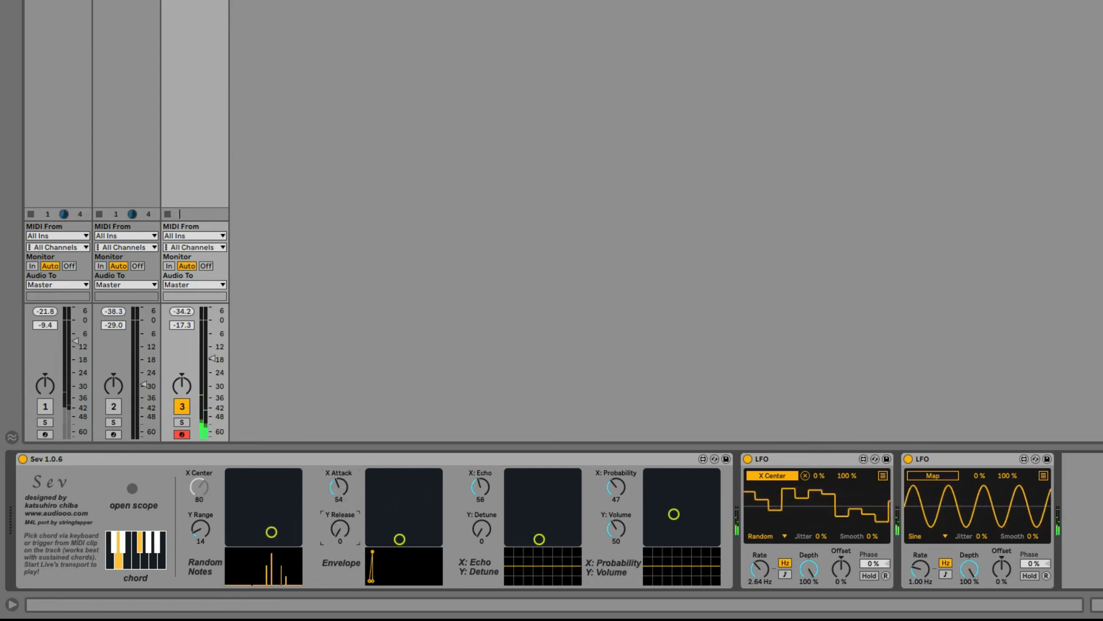
pyautogui.moveTo(339, 487); pyautogui.dragTo(339, 520)
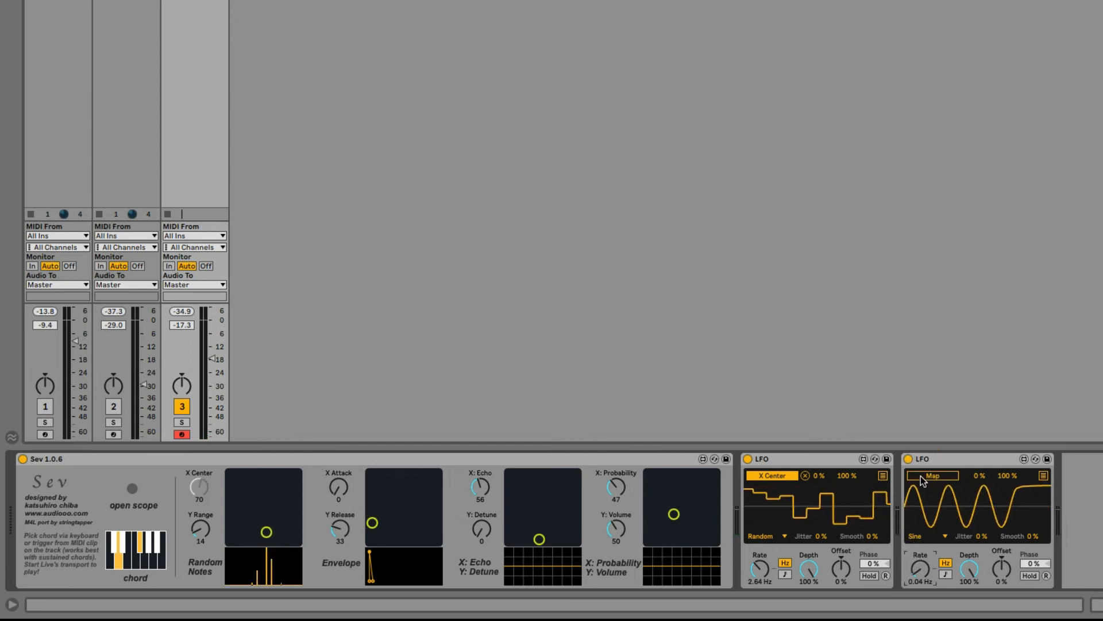
# Step: Map the second LFO to Sev's Y Range at a rate of 0.04 Hz with an 80% maximum, and resume playback
pyautogui.click(200, 533)
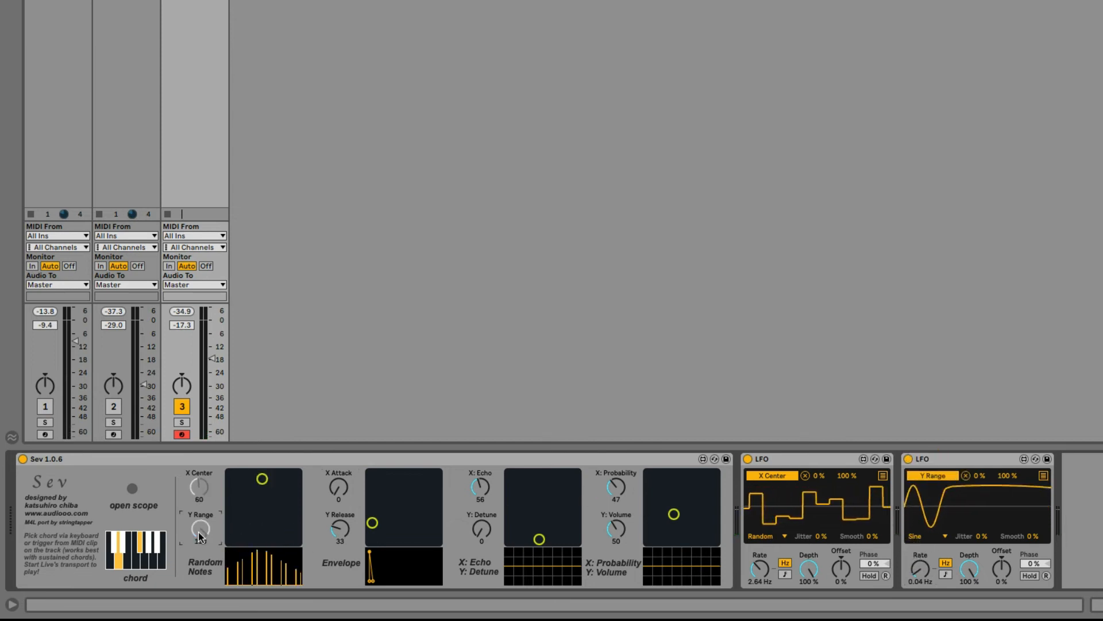
pyautogui.press('space')
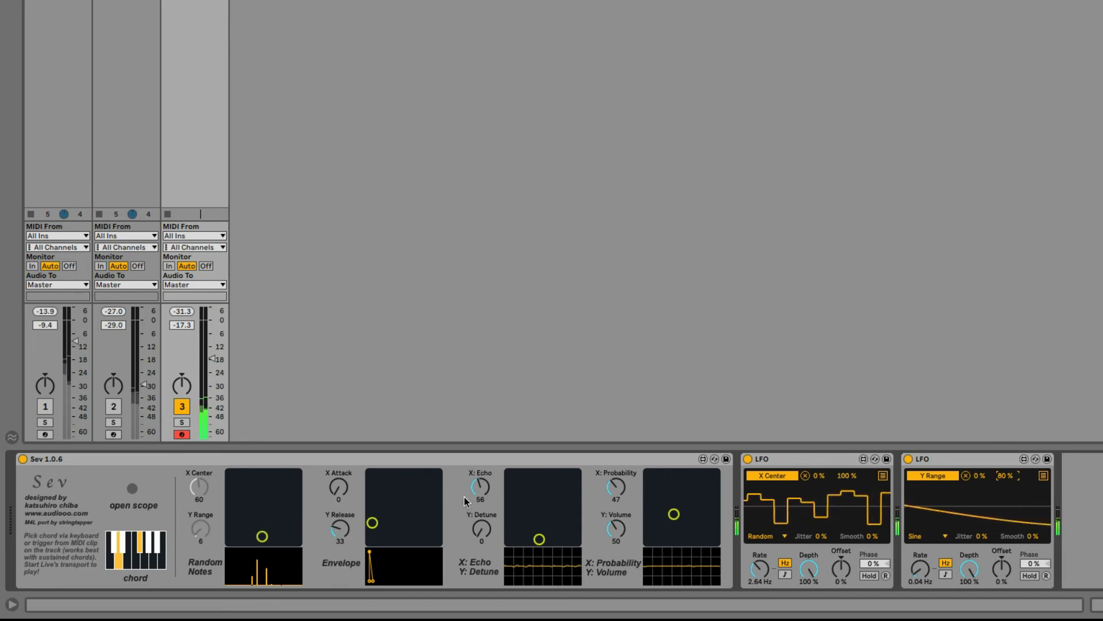
# Step: Switch the first LFO's waveform to Down and set its rate to 0.16 Hz
pyautogui.click(788, 478)
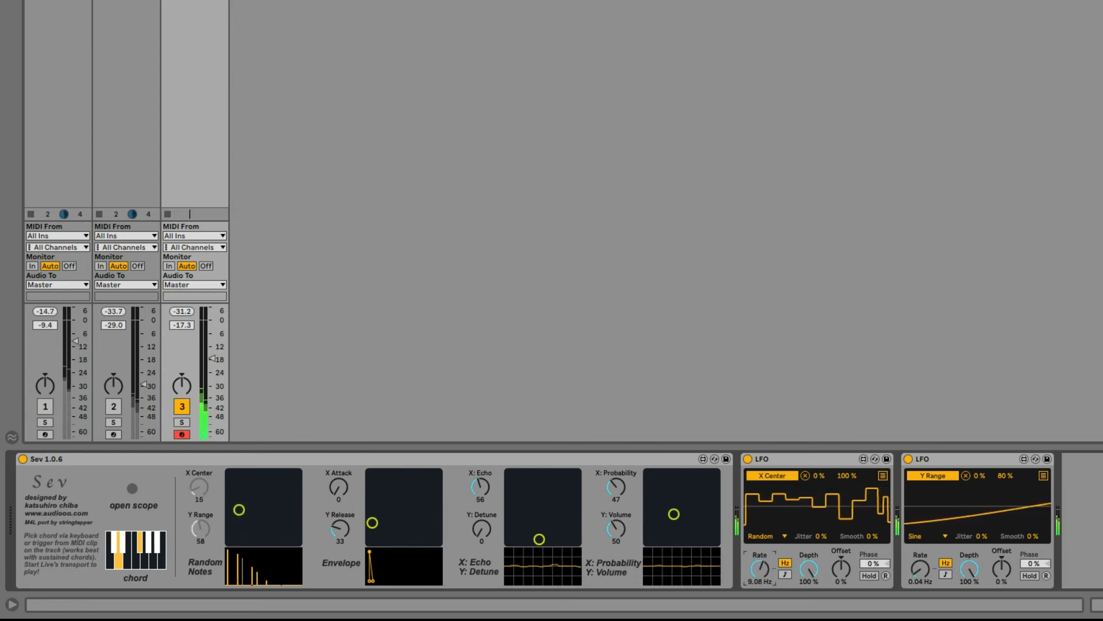
pyautogui.moveTo(764, 572); pyautogui.dragTo(764, 543)
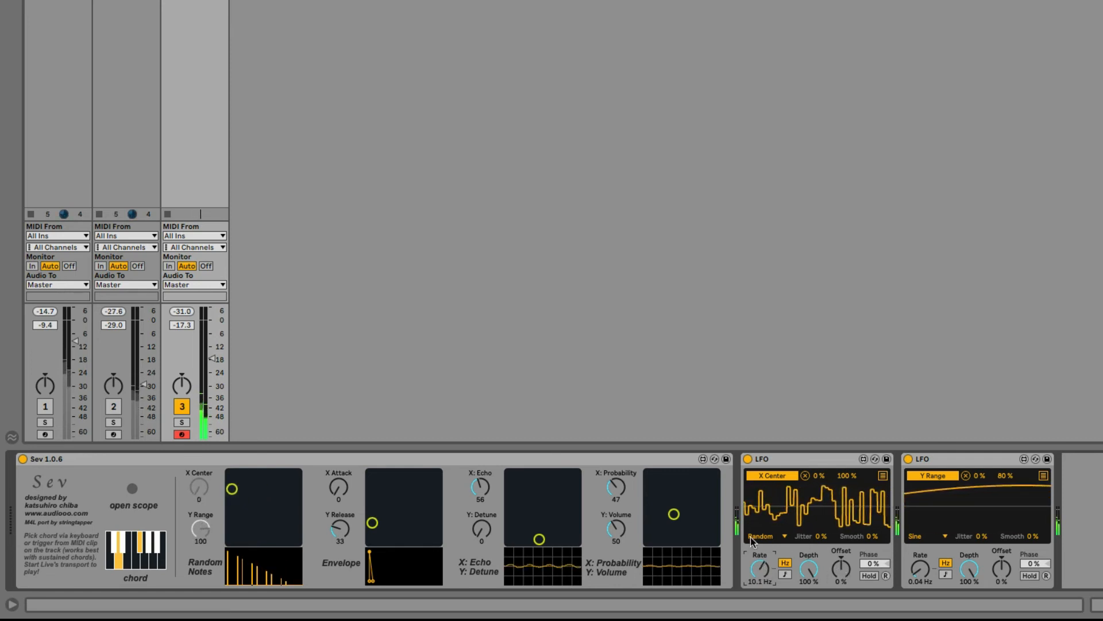
pyautogui.click(757, 538)
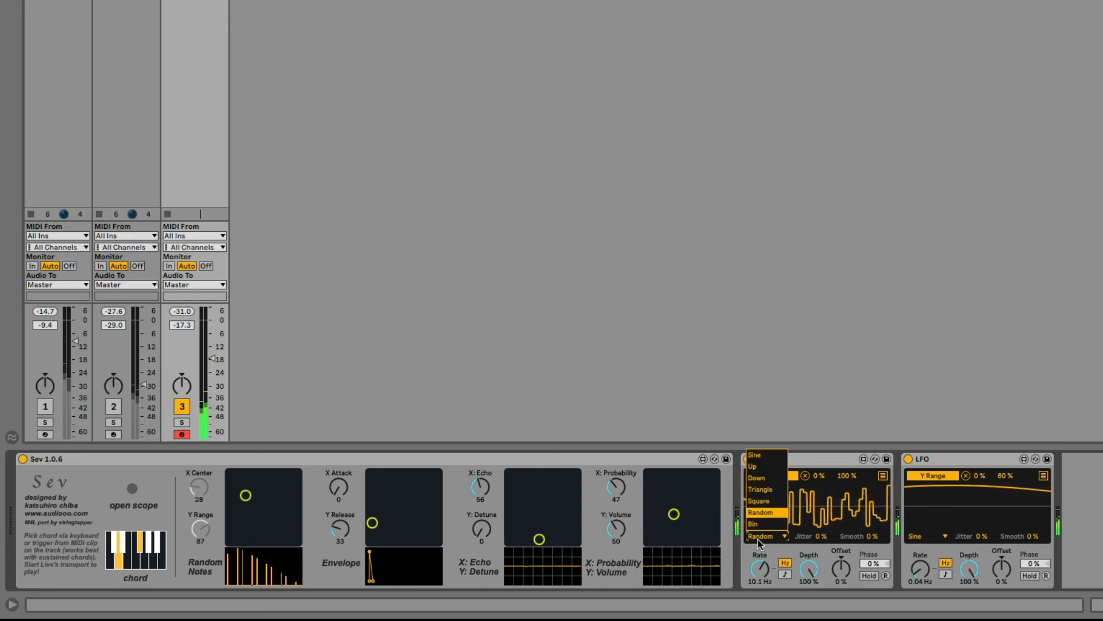
pyautogui.click(767, 484)
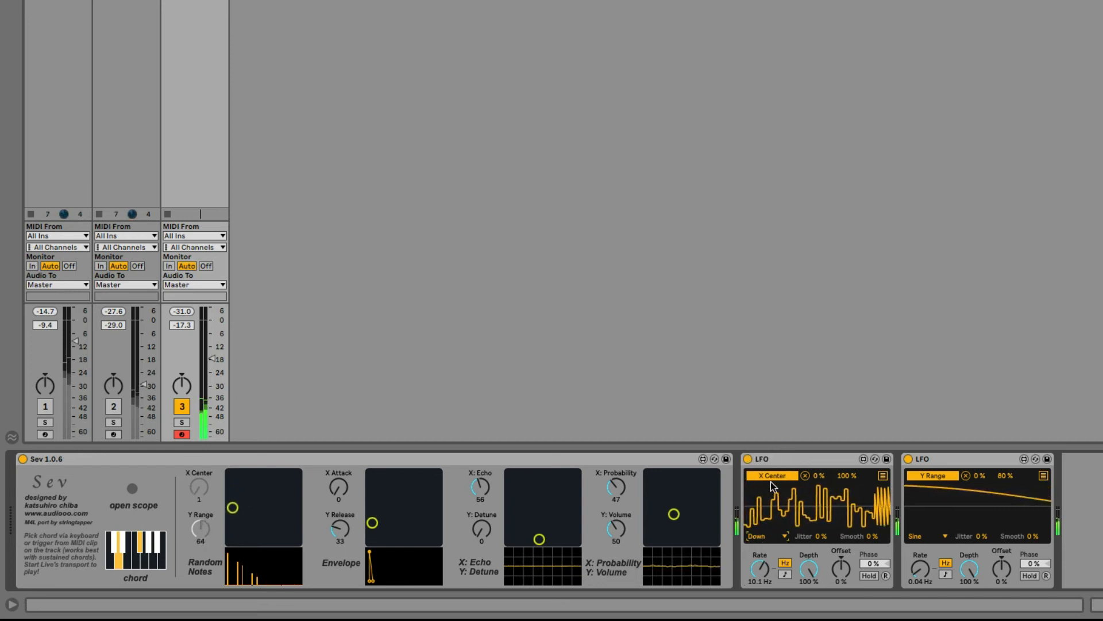
pyautogui.moveTo(765, 567); pyautogui.dragTo(765, 612)
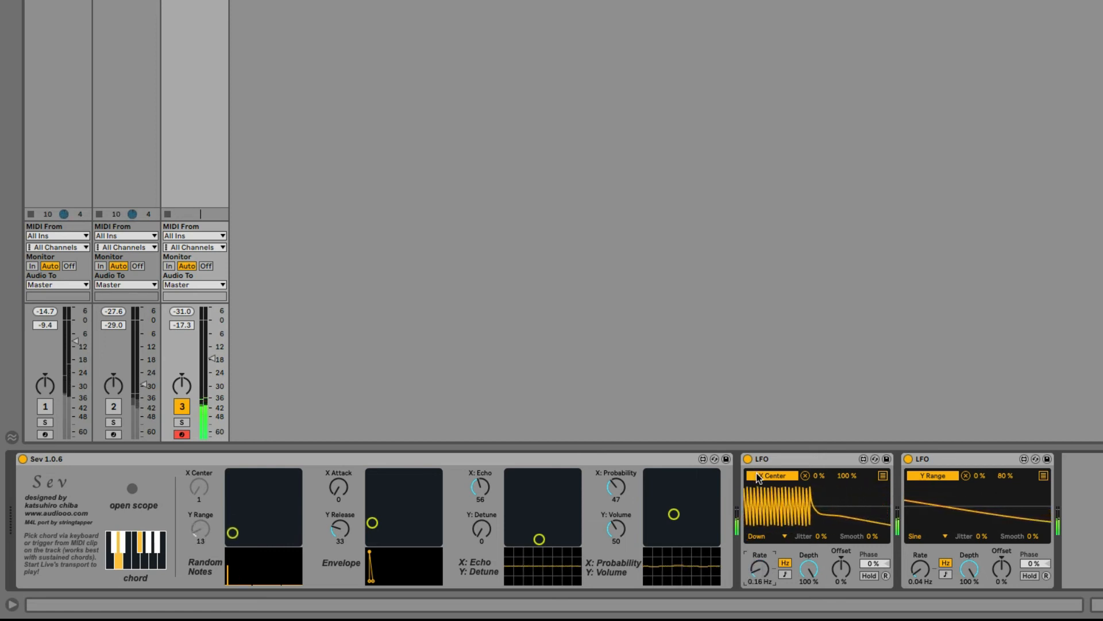
# Step: Unmap the first LFO and map it to Sev's X Center again
pyautogui.click(805, 475)
pyautogui.click(774, 479)
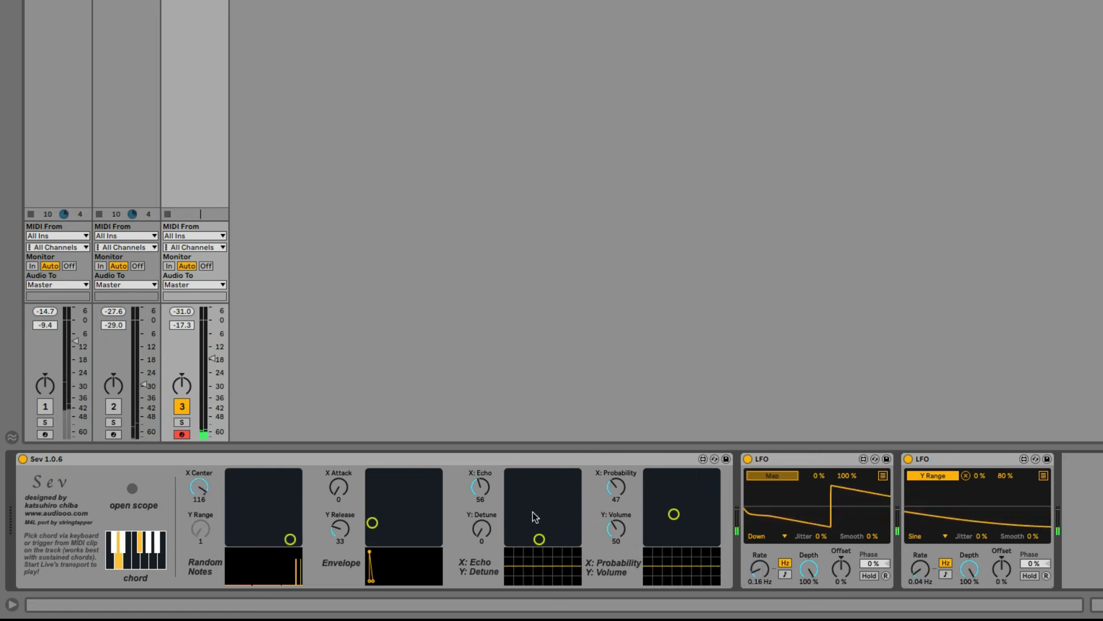
pyautogui.click(205, 486)
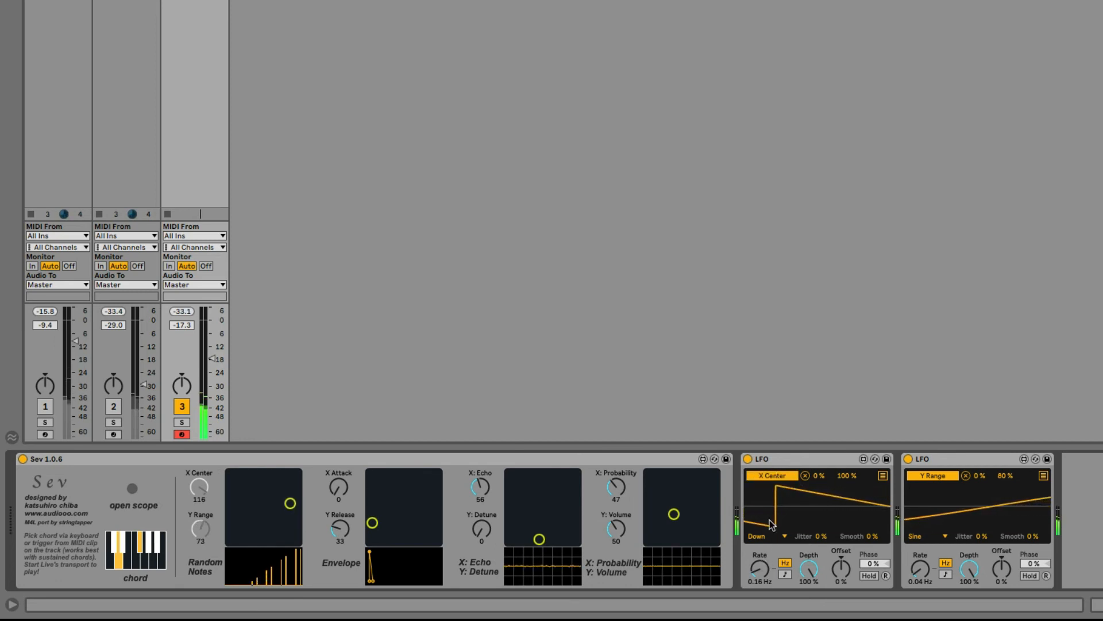
# Step: Set the first LFO to Sine at 0.84 Hz with 67.7% depth and -12% offset, and unmap it from X Center
pyautogui.click(764, 536)
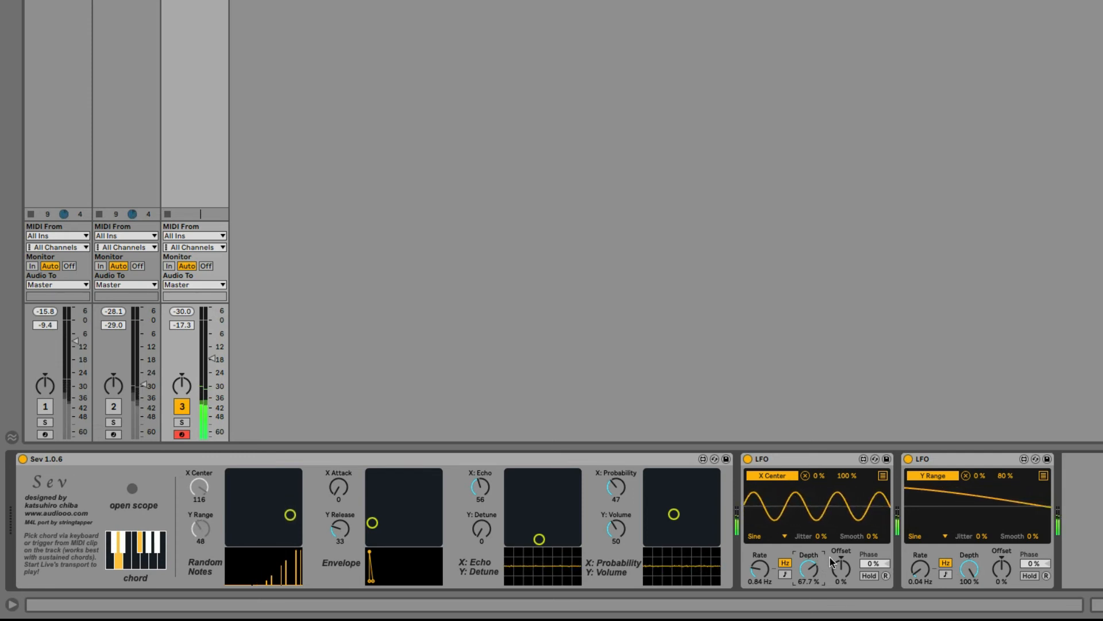
pyautogui.moveTo(841, 568); pyautogui.dragTo(842, 587)
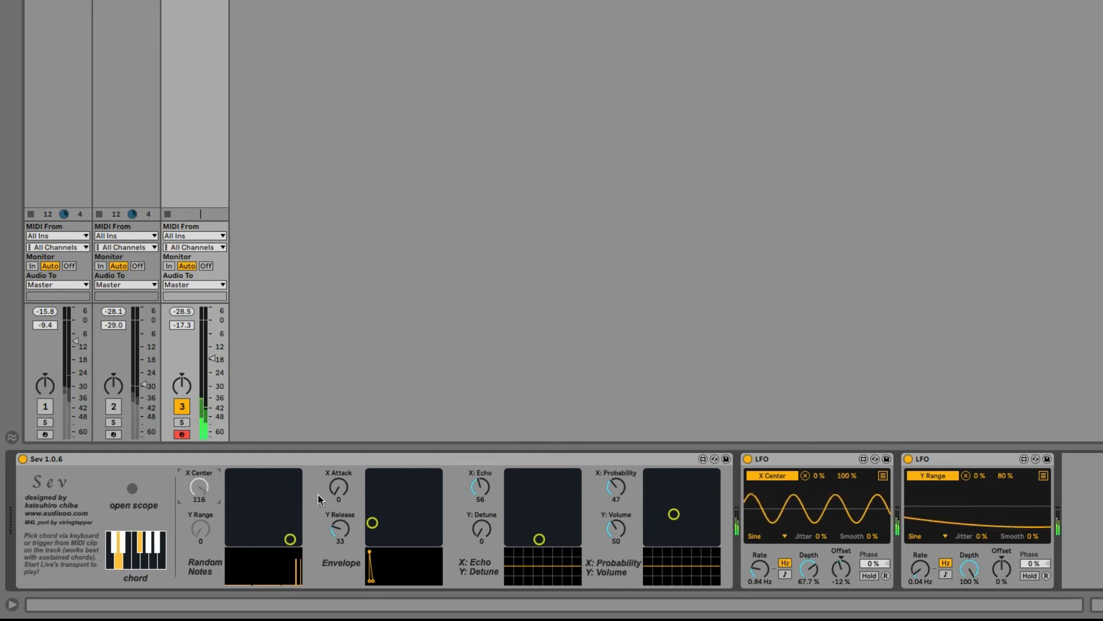
pyautogui.click(805, 476)
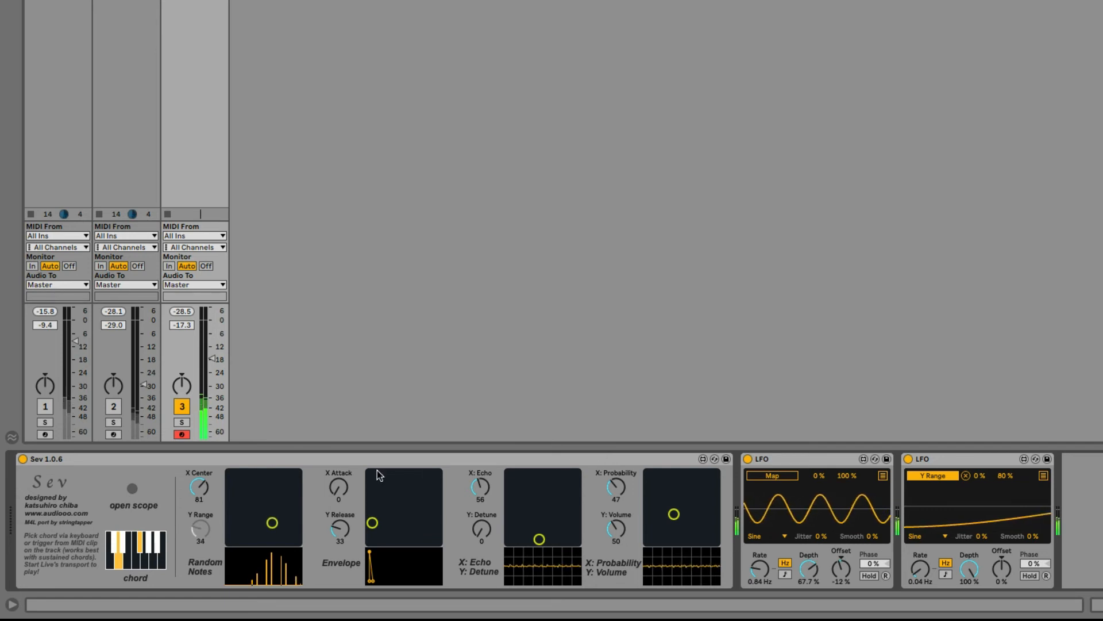
# Step: Set Sev's X Center to 34 and its envelope to Attack 47 and Release 45
pyautogui.moveTo(199, 488); pyautogui.dragTo(199, 514)
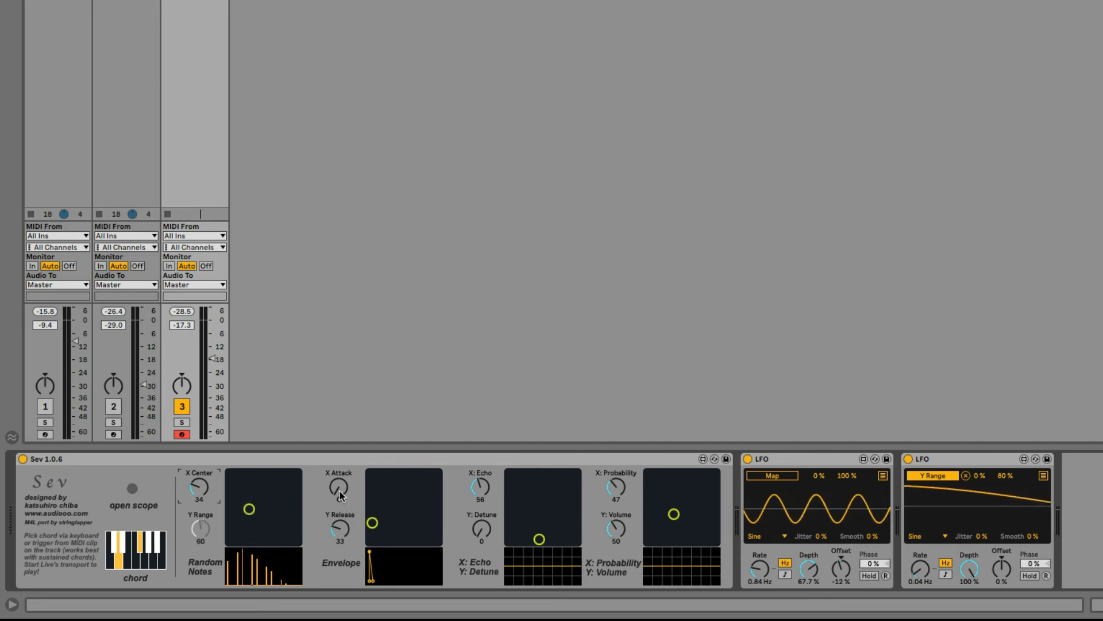
pyautogui.moveTo(341, 493)
pyautogui.mouseDown()
pyautogui.moveTo(340, 478)
pyautogui.moveTo(341, 499)
pyautogui.mouseUp()
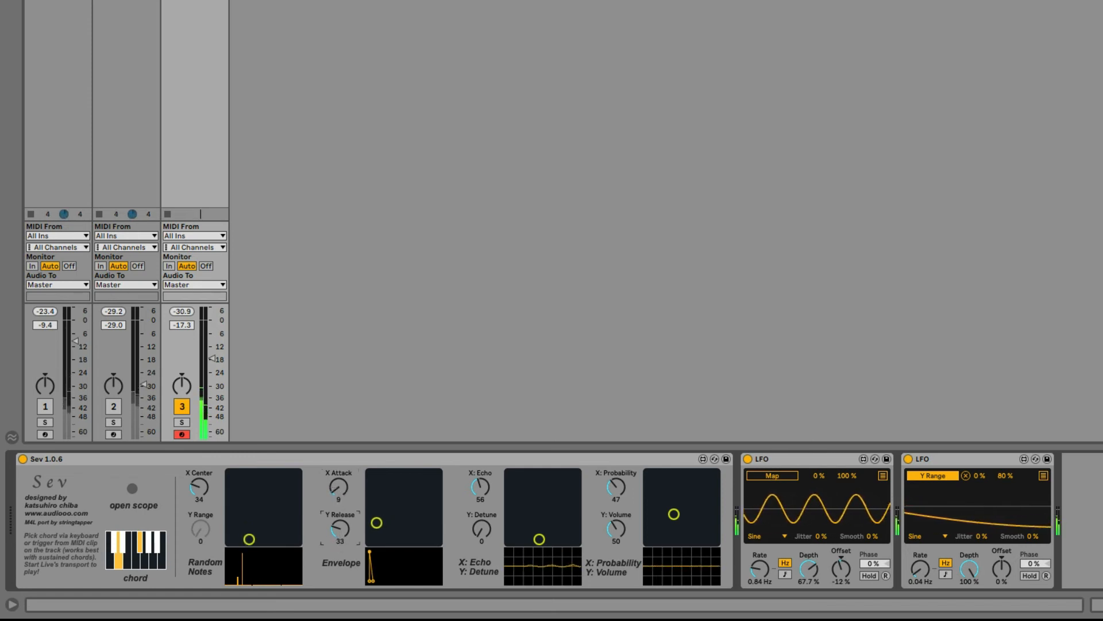
pyautogui.moveTo(340, 527)
pyautogui.mouseDown()
pyautogui.moveTo(338, 465)
pyautogui.moveTo(340, 532)
pyautogui.mouseUp()
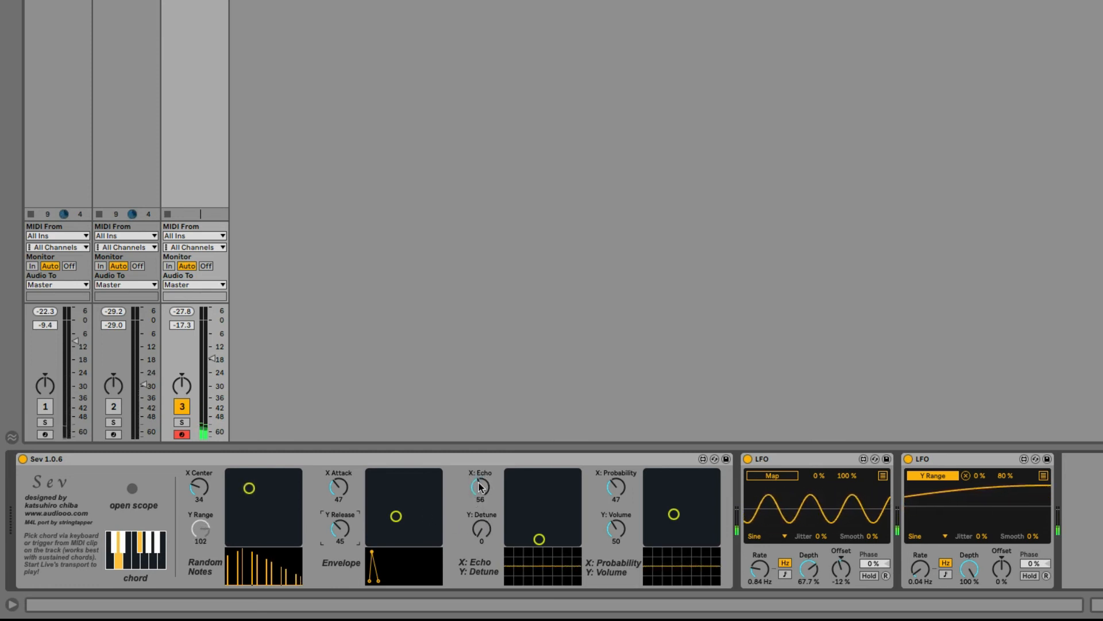
# Step: Set Sev's Echo to 74, Detune to 19 and Probability to 66
pyautogui.moveTo(481, 487); pyautogui.dragTo(486, 486)
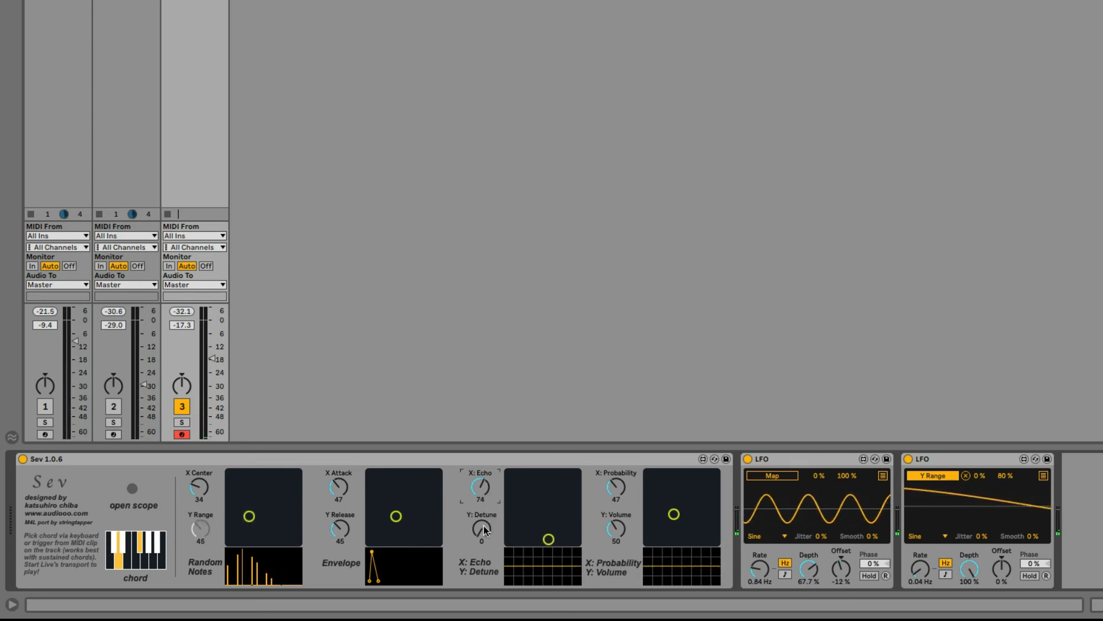
pyautogui.moveTo(483, 533)
pyautogui.mouseDown()
pyautogui.moveTo(482, 506)
pyautogui.moveTo(483, 521)
pyautogui.mouseUp()
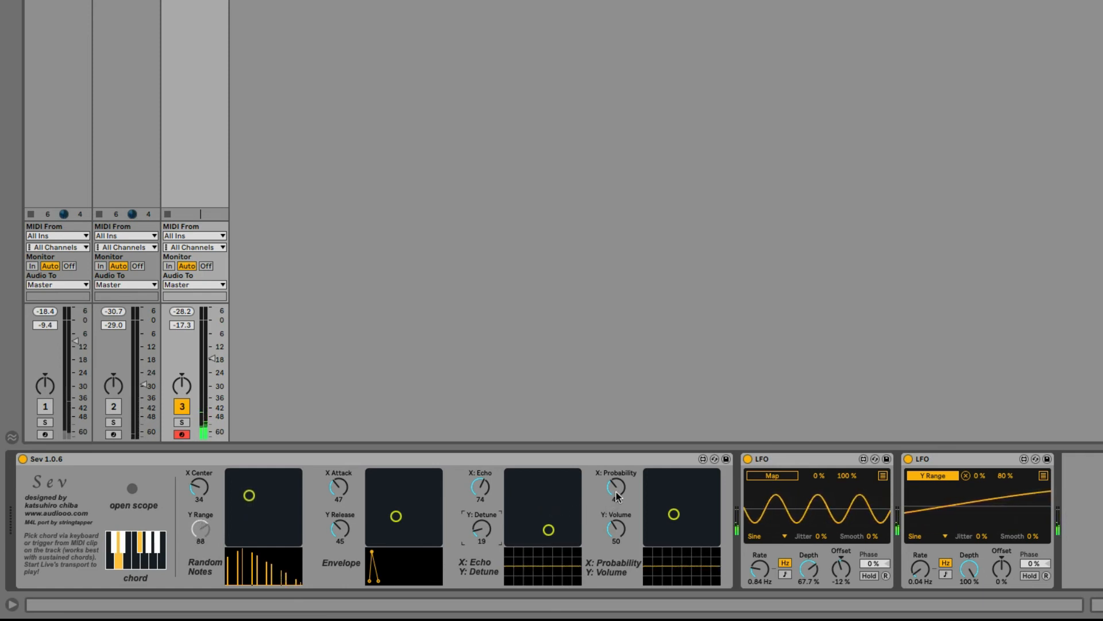
pyautogui.moveTo(617, 495)
pyautogui.mouseDown()
pyautogui.moveTo(617, 478)
pyautogui.moveTo(617, 493)
pyautogui.mouseUp()
pyautogui.click(623, 535)
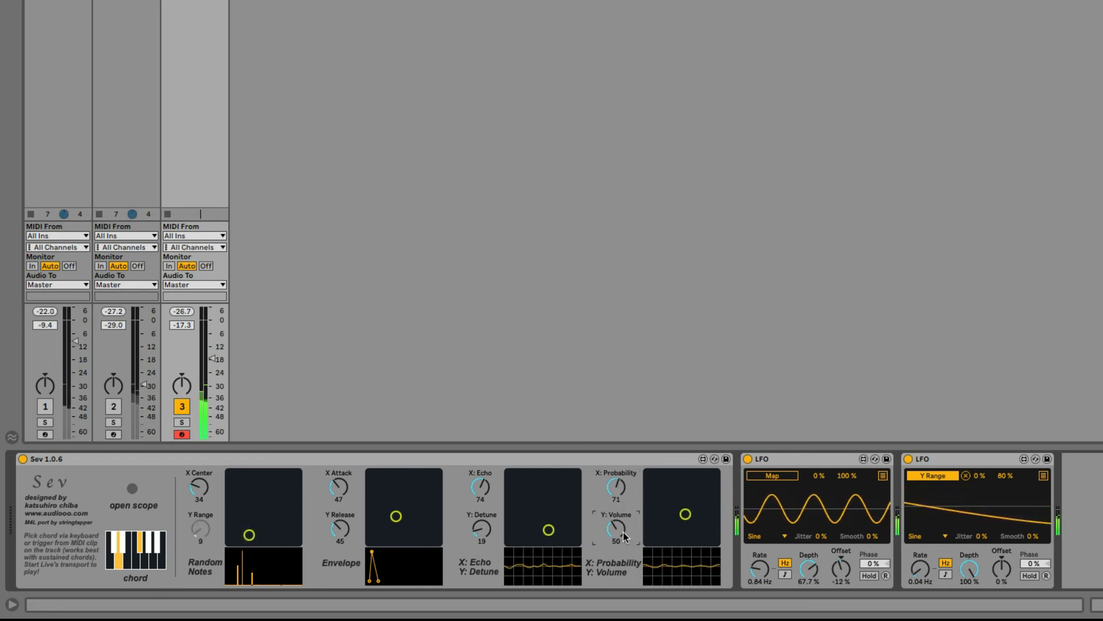
pyautogui.moveTo(617, 491); pyautogui.dragTo(617, 495)
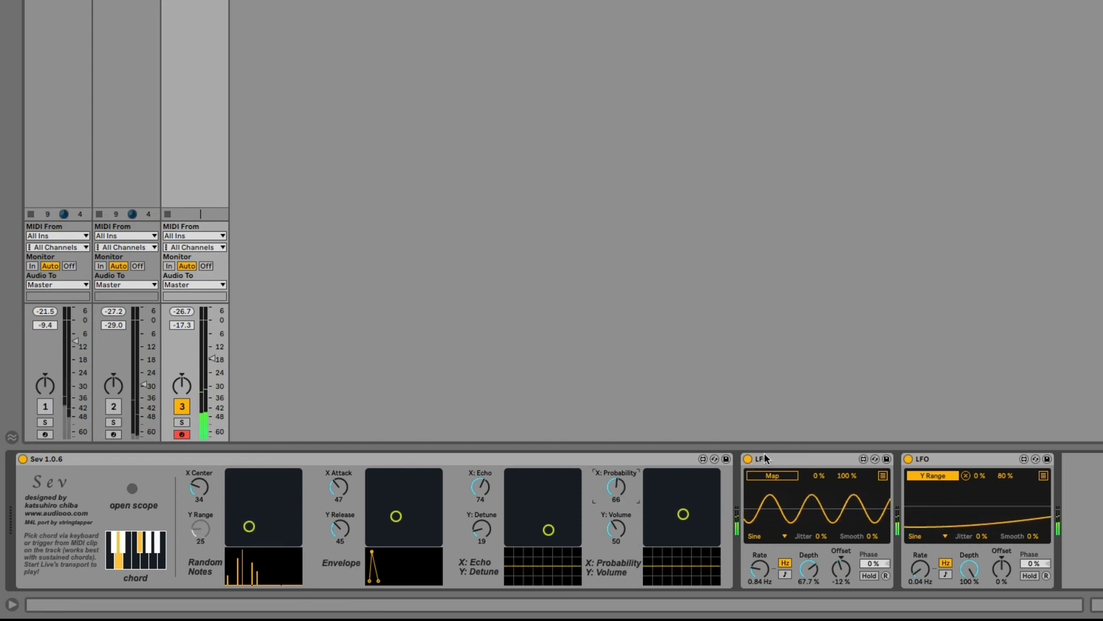
# Step: Collapse both LFO devices after Sev
pyautogui.doubleClick(805, 458)
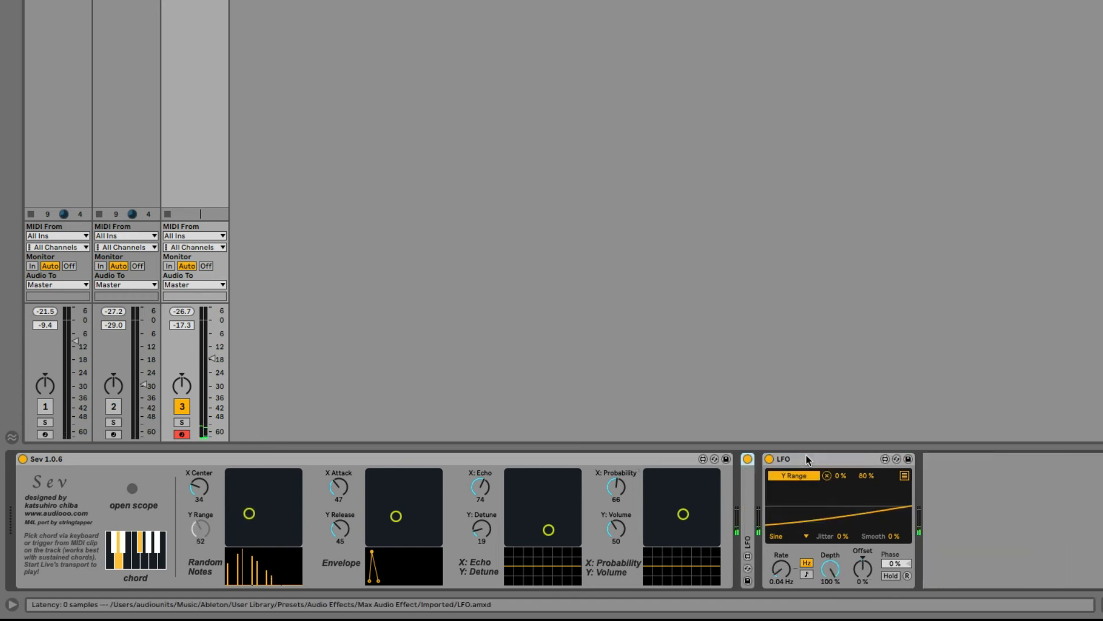
pyautogui.doubleClick(806, 458)
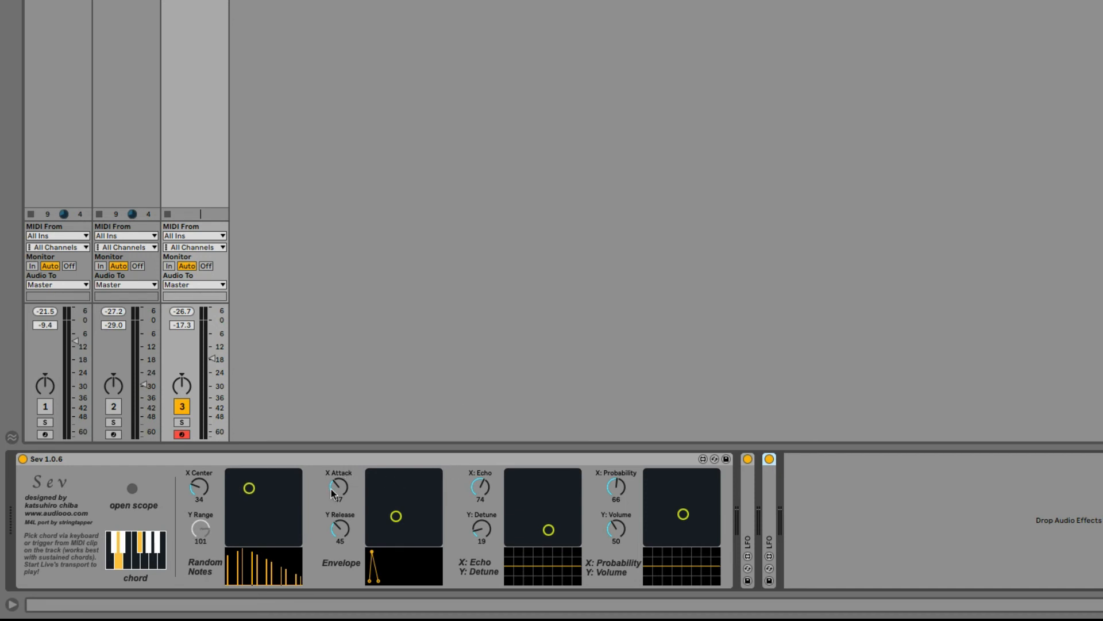
# Step: Reactivate tracks 1 and 2, and set track 2's volume to -35.0 dB and track 3's to -9.4 dB
pyautogui.click(45, 407)
pyautogui.click(114, 407)
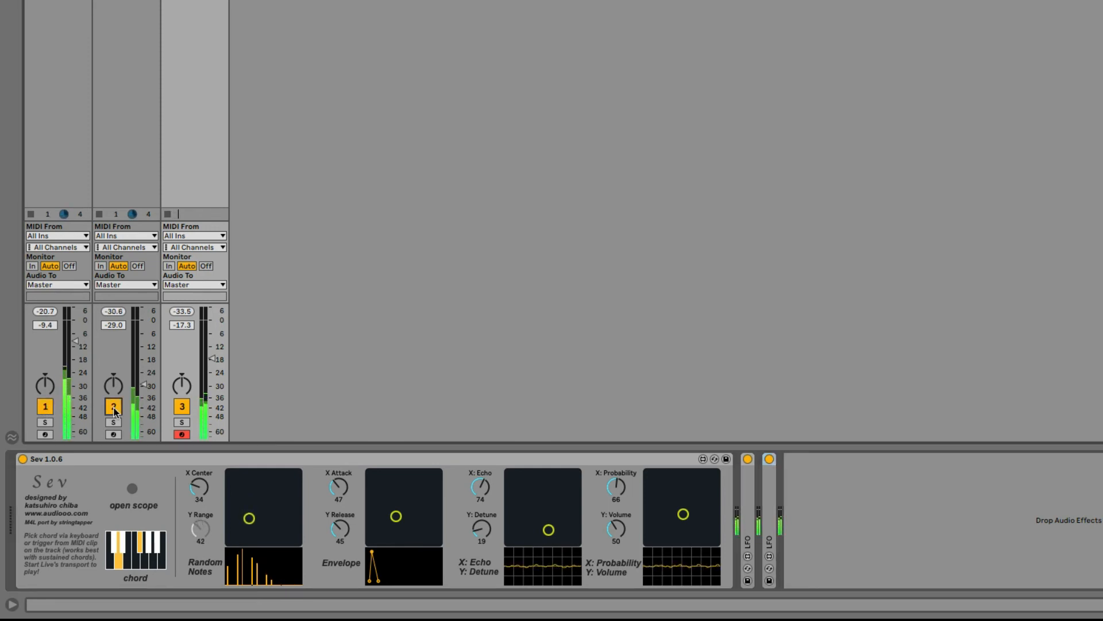
pyautogui.moveTo(136, 397); pyautogui.dragTo(144, 396)
pyautogui.moveTo(212, 359); pyautogui.dragTo(212, 344)
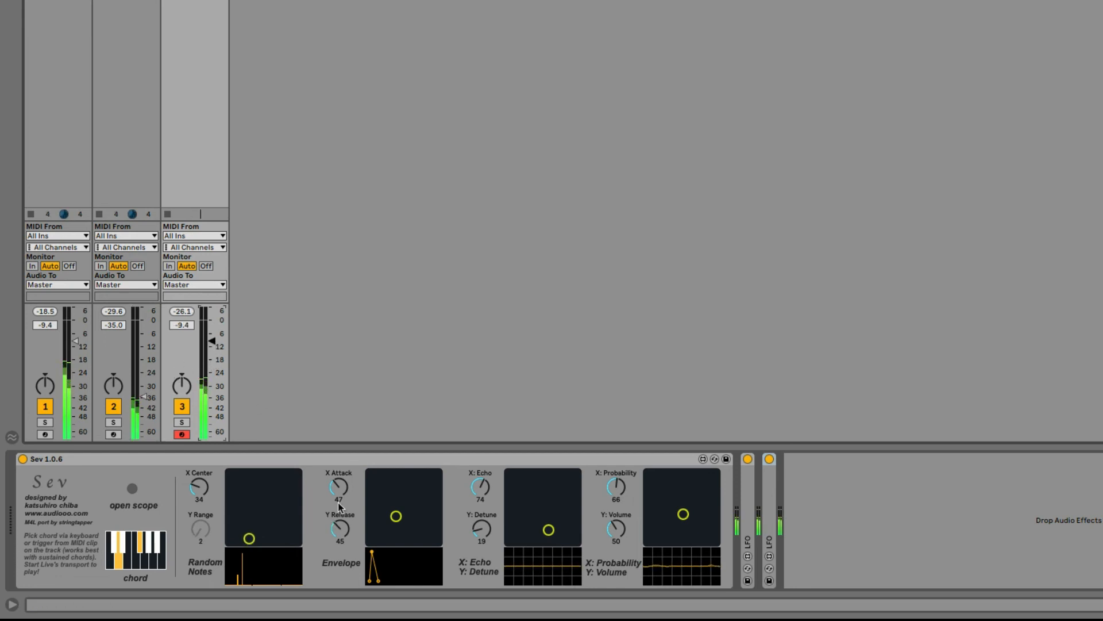
# Step: Set Sev's Attack to 22, Probability to 58 and X Center to 30, and lower track 3's volume to -17.6 dB
pyautogui.moveTo(339, 490); pyautogui.dragTo(339, 506)
pyautogui.moveTo(616, 487); pyautogui.dragTo(616, 491)
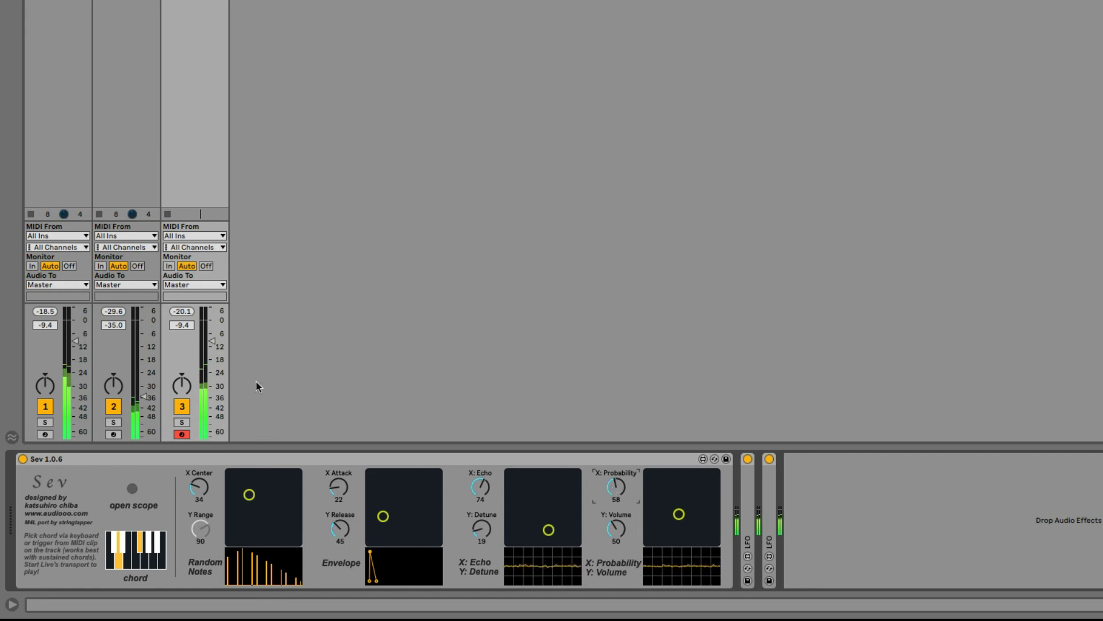
pyautogui.moveTo(211, 341); pyautogui.dragTo(212, 346)
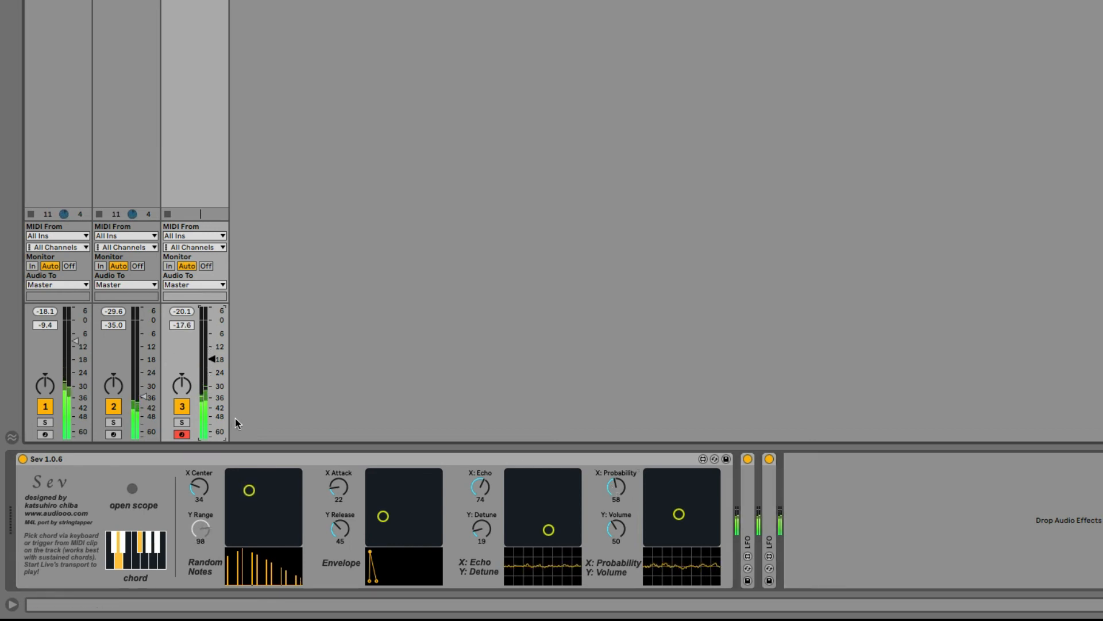
pyautogui.moveTo(208, 488); pyautogui.dragTo(209, 493)
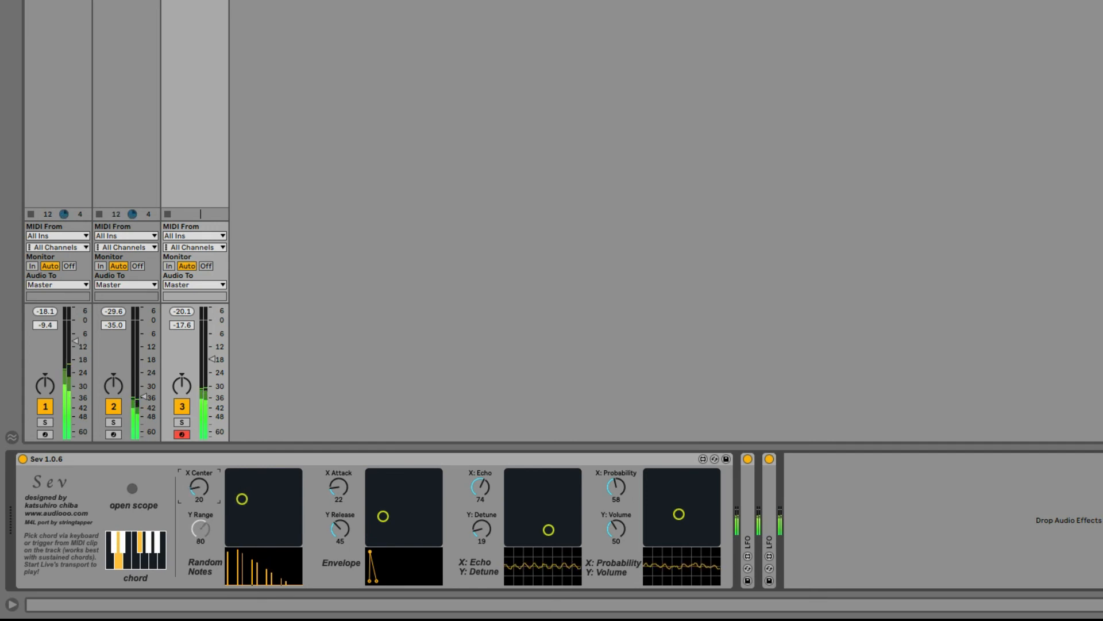
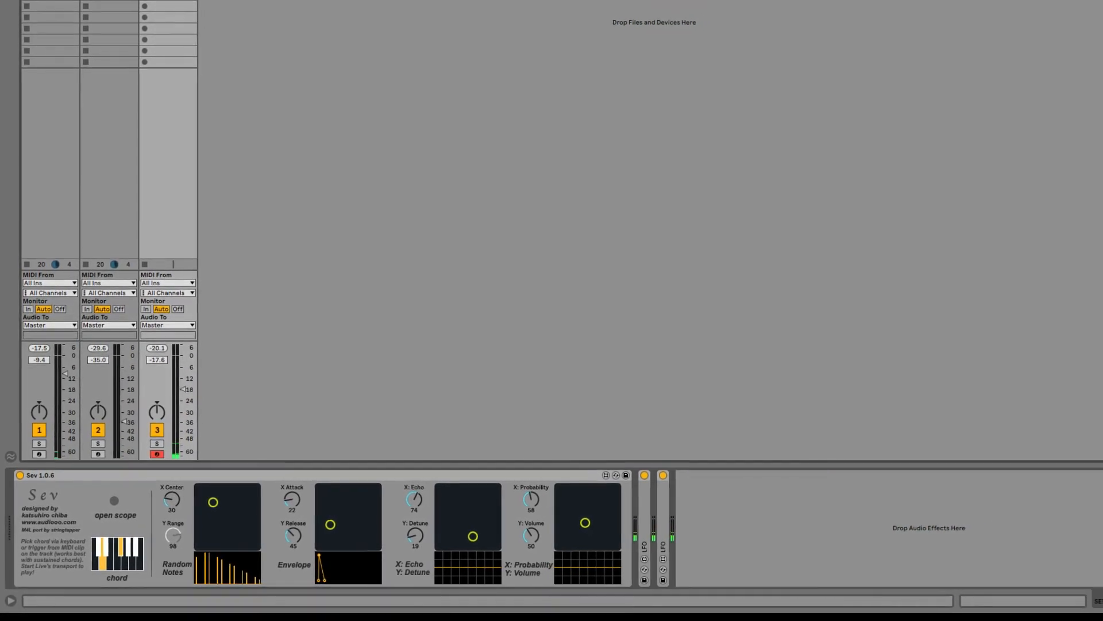
# Step: Group the three instrument tracks and fold the group
pyautogui.click(51, 1)
pyautogui.rightClick(50, 1)
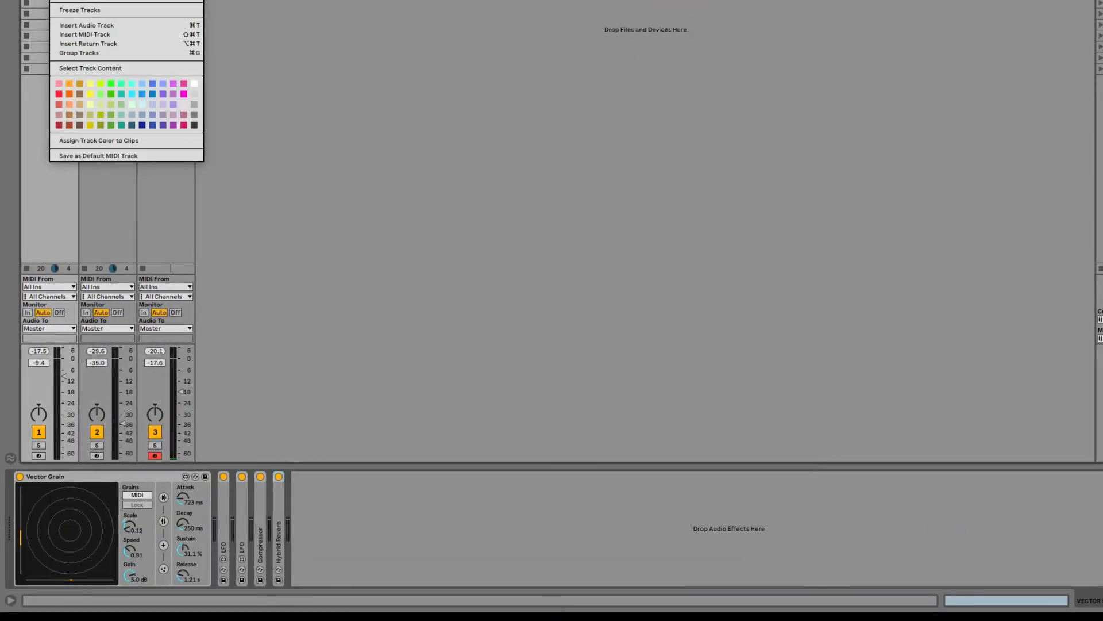
pyautogui.click(78, 56)
pyautogui.click(71, 3)
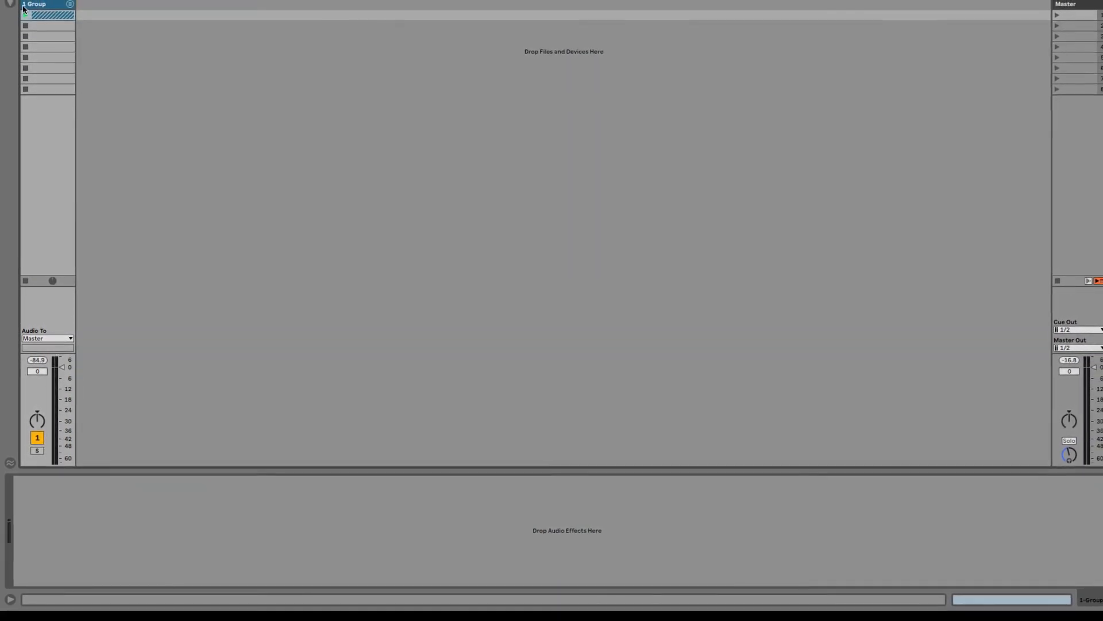
# Step: Find Glue Compressor among the audio effects and load it onto the group track
pyautogui.click(10, 2)
pyautogui.click(55, 166)
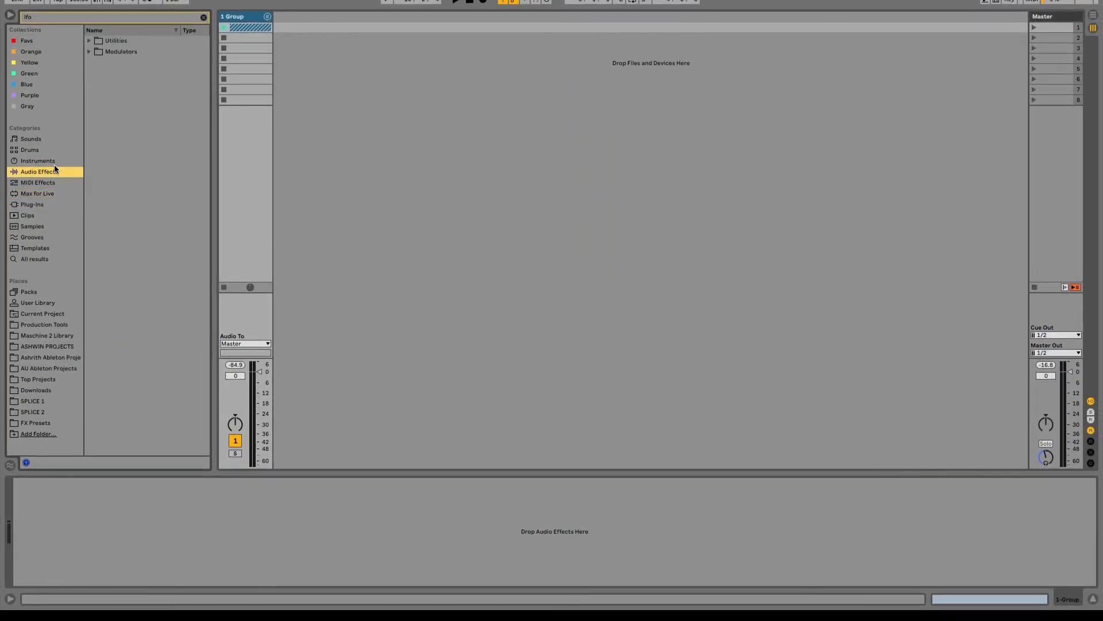
pyautogui.click(71, 18)
pyautogui.write('gk')
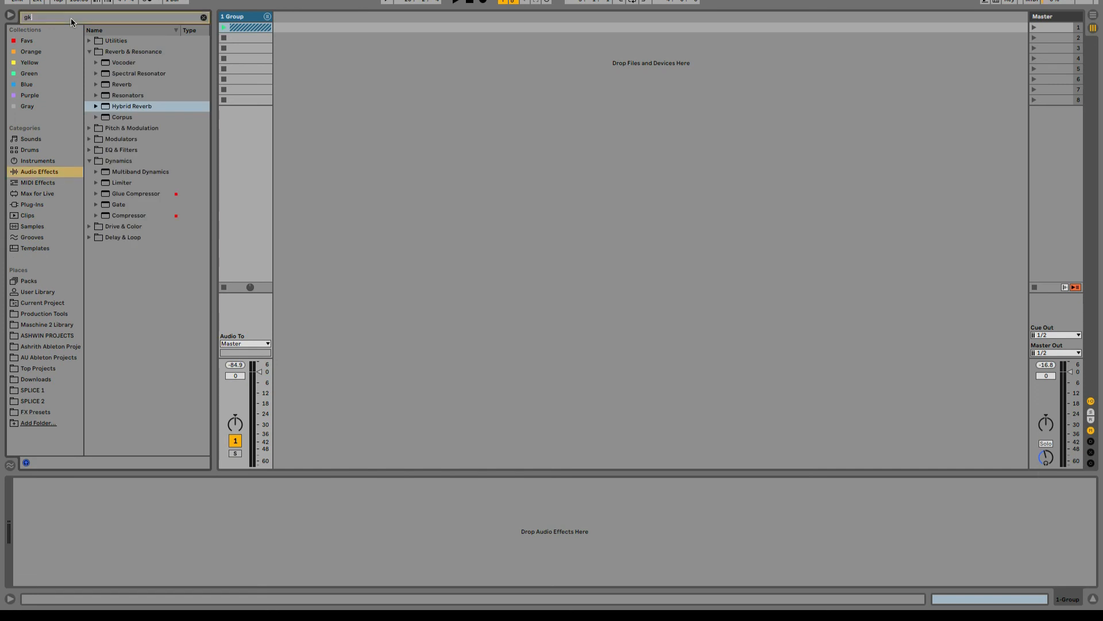
pyautogui.press('BackSpace')
pyautogui.write('l')
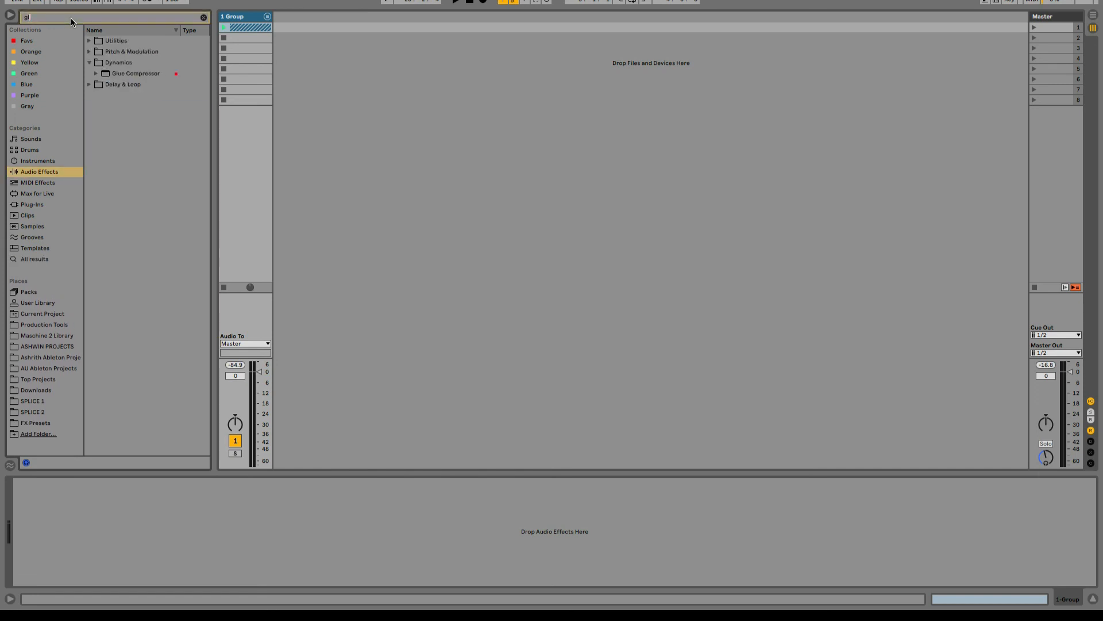
pyautogui.click(133, 73)
pyautogui.doubleClick(133, 73)
# Step: During playback, set Glue Compressor's Threshold to -21.3 dB and Makeup to 2.00 dB, and turn on Soft clipping
pyautogui.press('space')
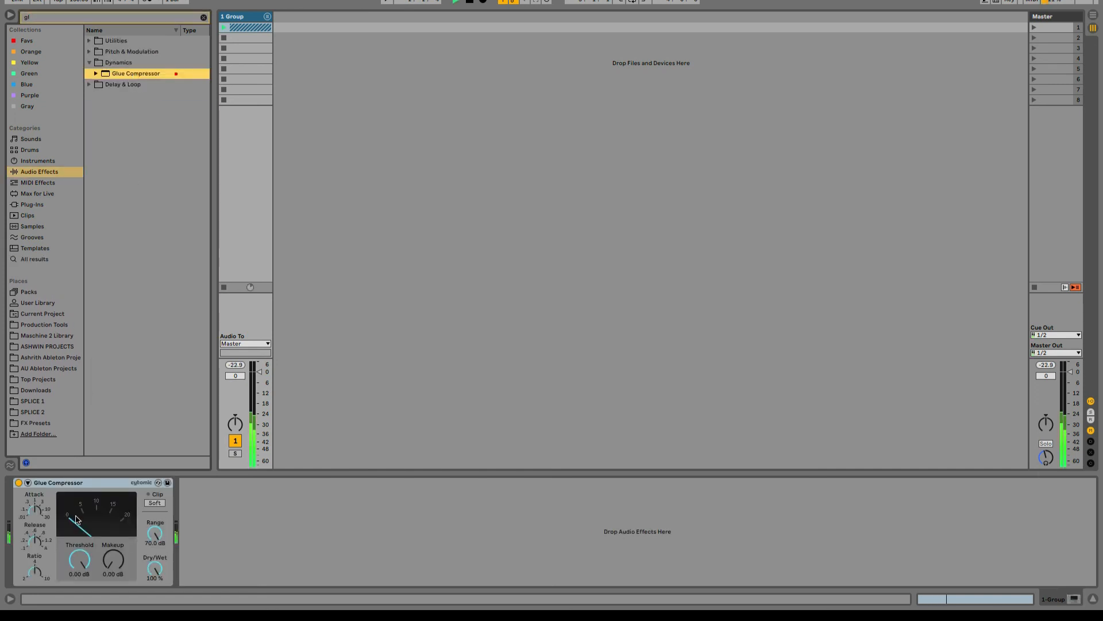
pyautogui.moveTo(79, 565); pyautogui.dragTo(78, 580)
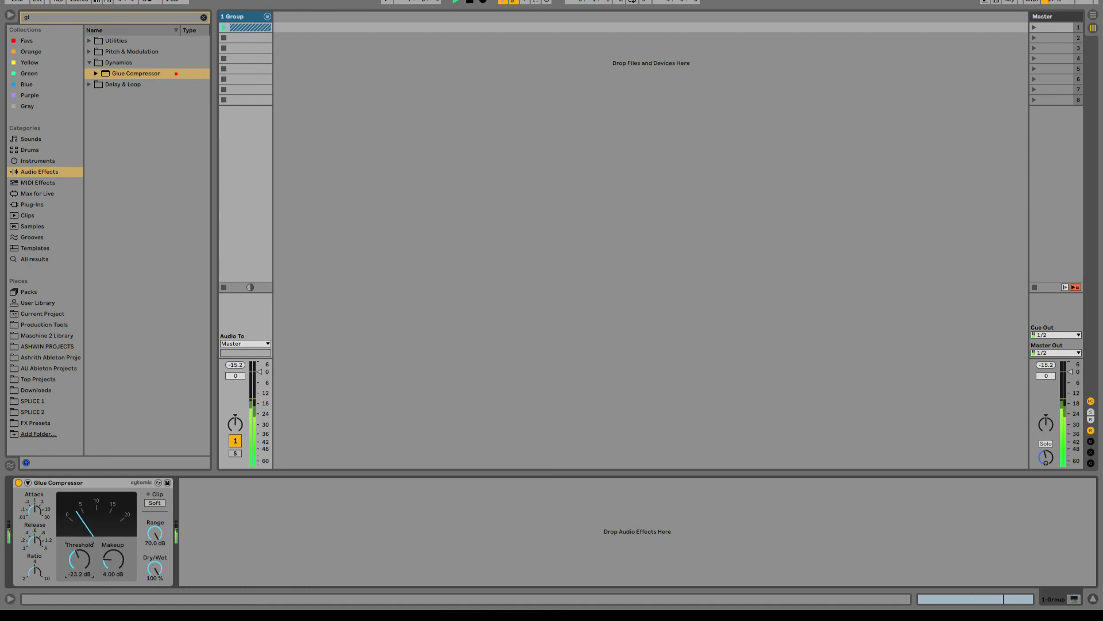
pyautogui.moveTo(79, 559); pyautogui.dragTo(80, 553)
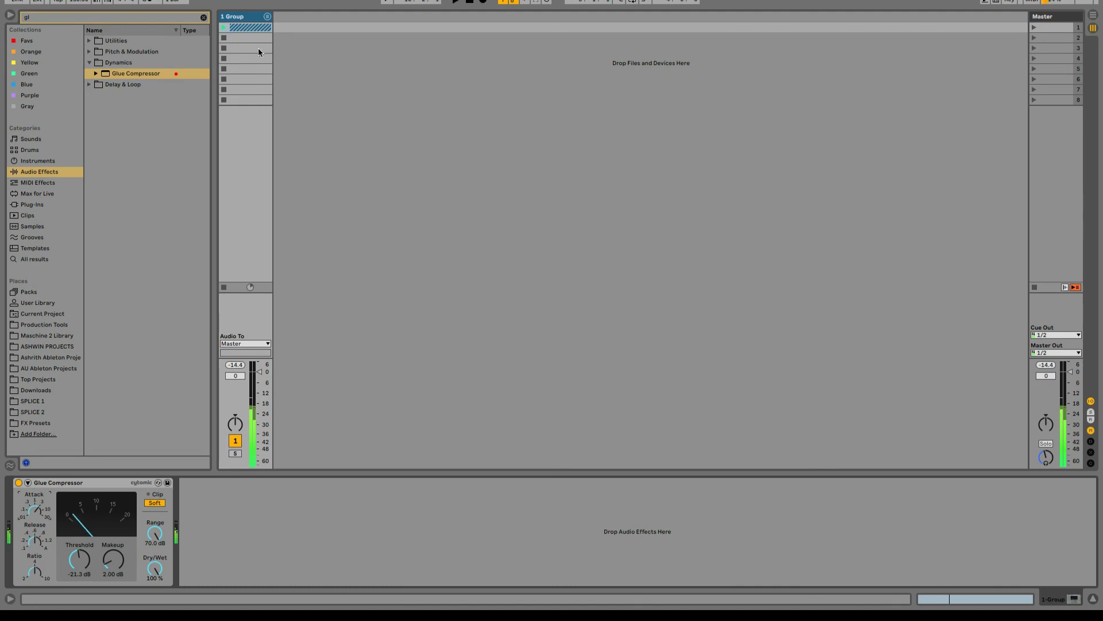
# Step: Unfold the group and lower the Vector Grain track's volume to -18.6 dB and the Sev track's to -20.0 dB
pyautogui.click(268, 17)
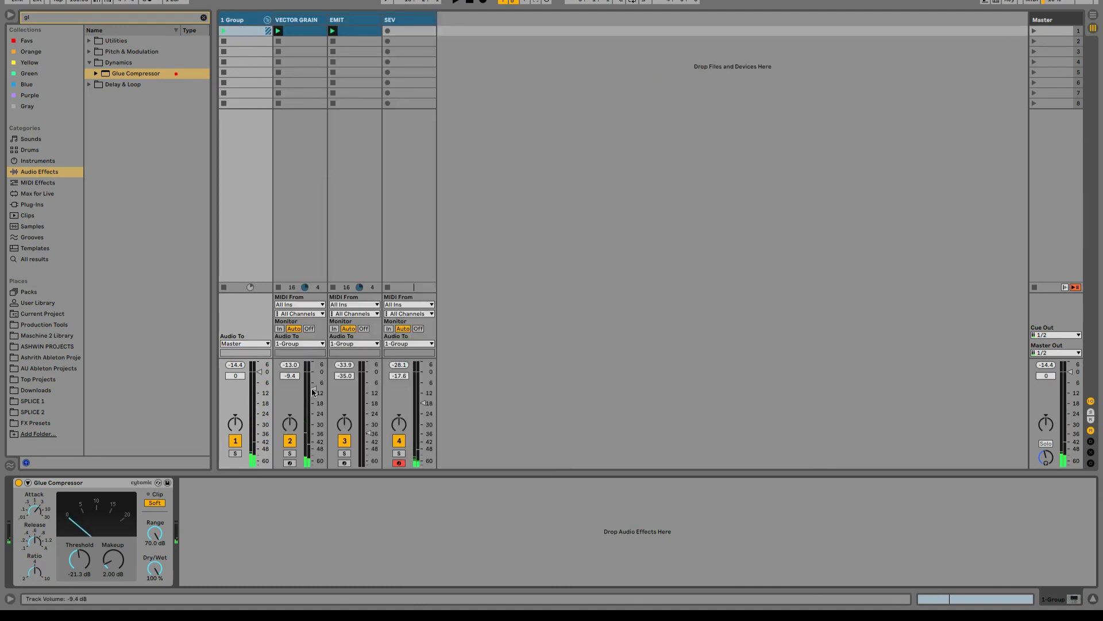
pyautogui.moveTo(314, 392); pyautogui.dragTo(313, 403)
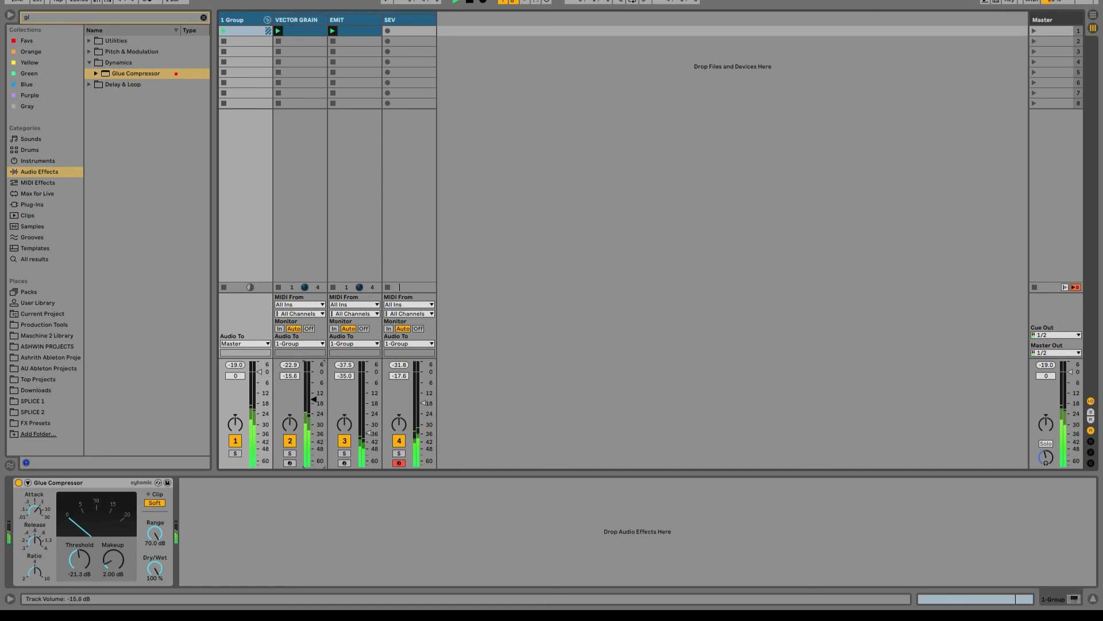
pyautogui.moveTo(313, 403); pyautogui.dragTo(313, 404)
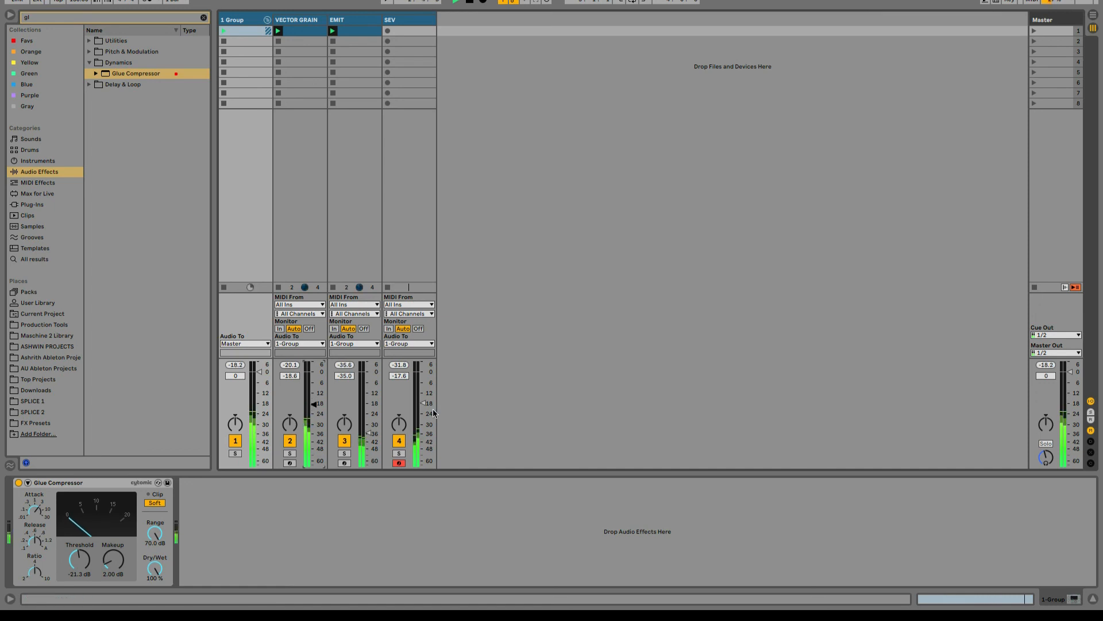
pyautogui.moveTo(434, 412); pyautogui.dragTo(434, 415)
# Step: Search the samples for "tre", add Guitar Crunch Trem Dmaj7.aif as a new audio track and set its volume to -21.5 dB
pyautogui.click(38, 248)
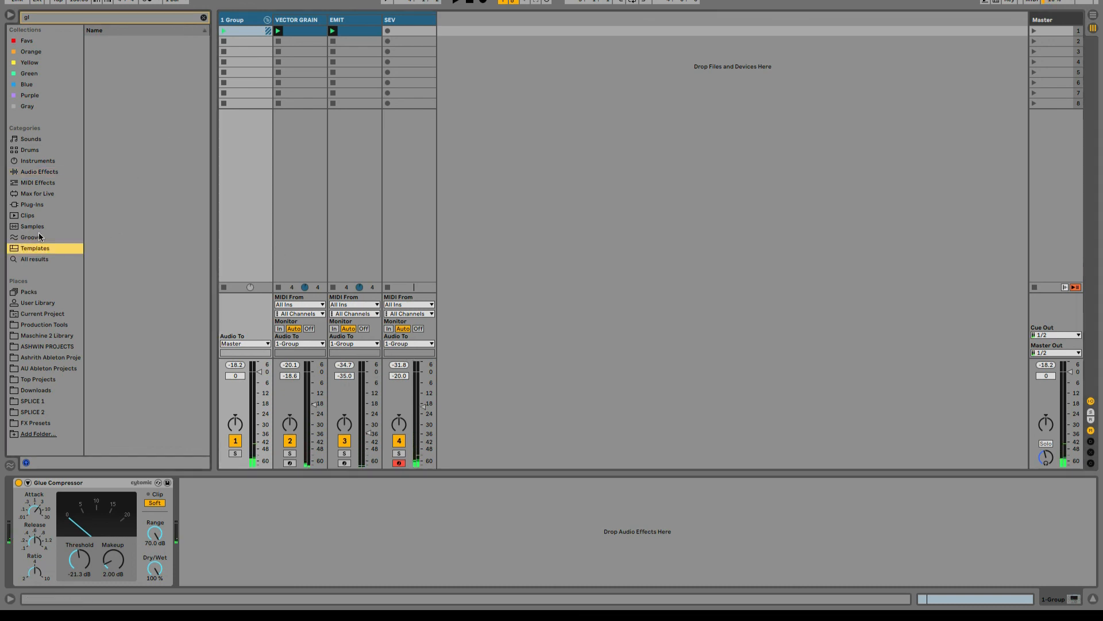
pyautogui.click(35, 226)
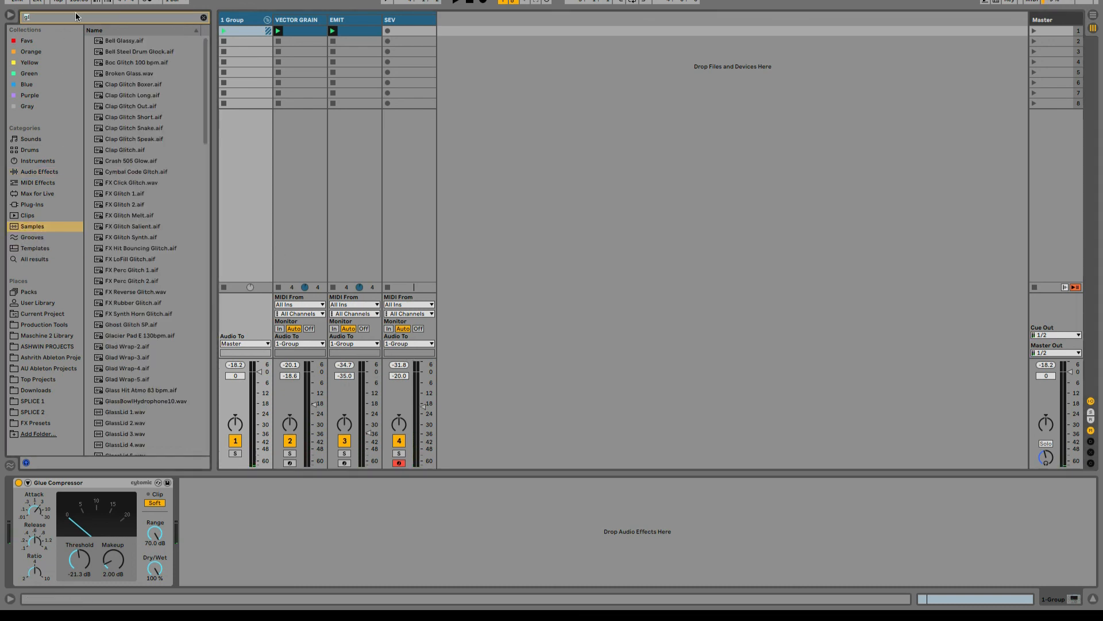
pyautogui.write('tre')
pyautogui.moveTo(124, 50); pyautogui.dragTo(273, 60)
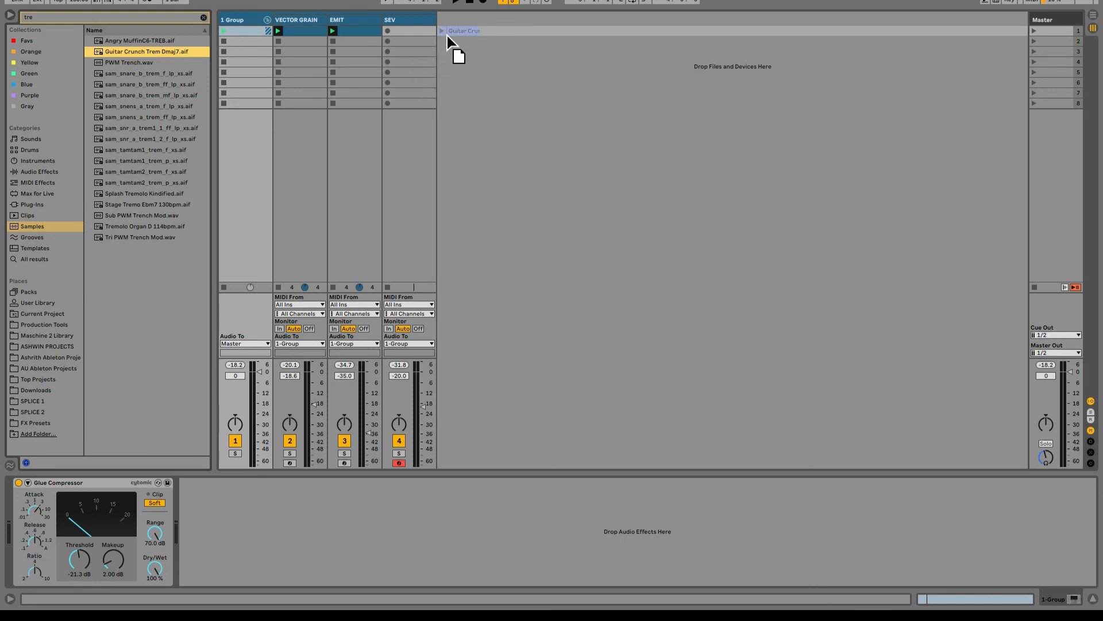
pyautogui.moveTo(447, 36); pyautogui.dragTo(448, 33)
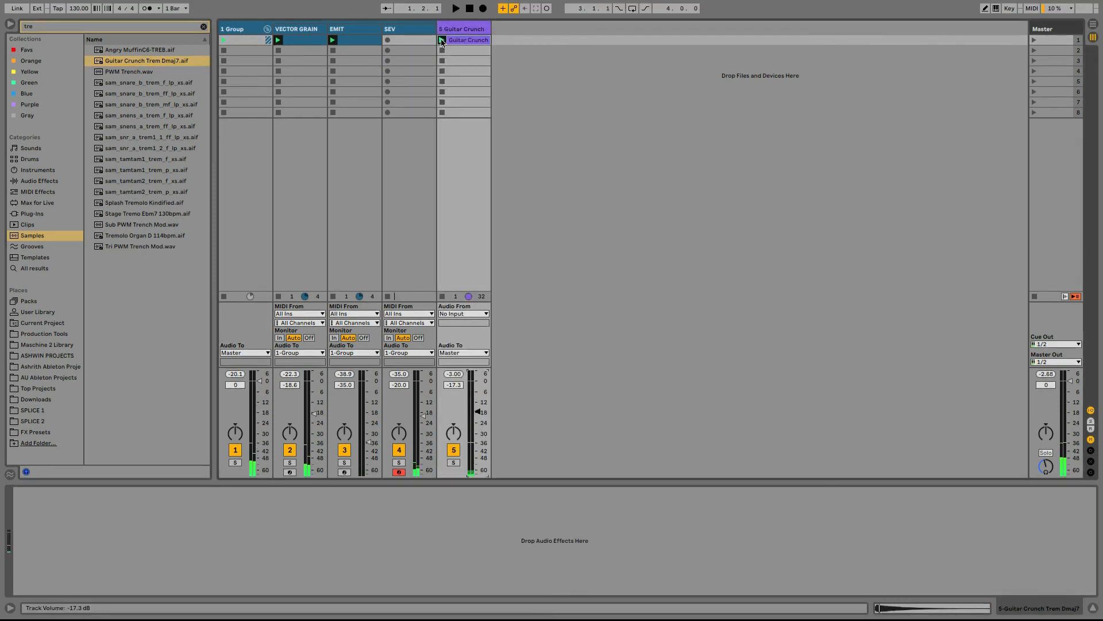
pyautogui.press('space')
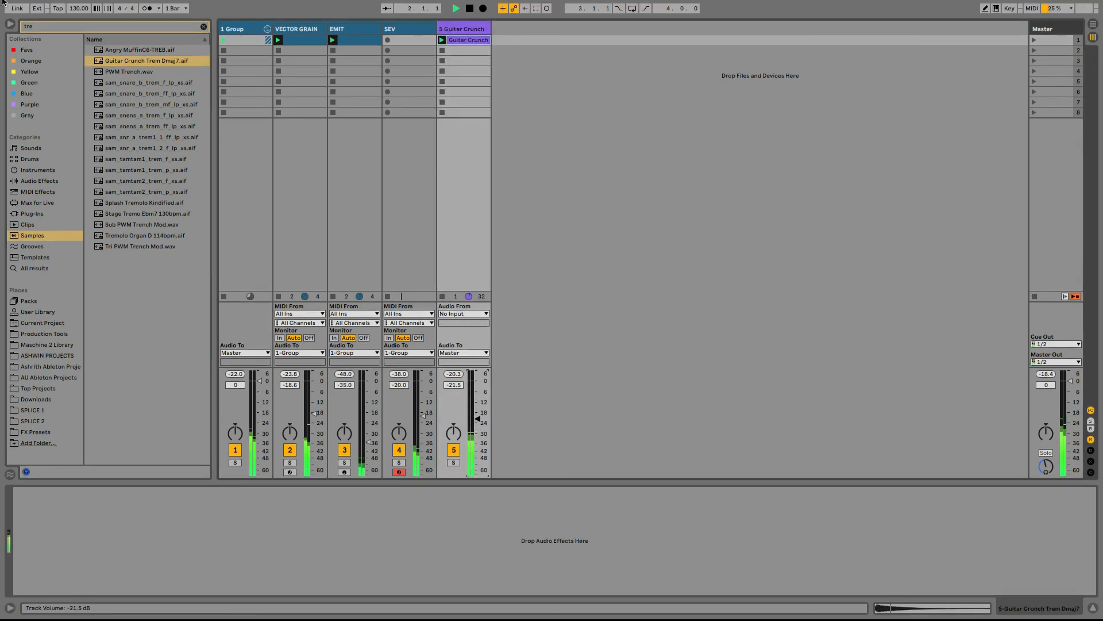
# Step: Hide the browser and fold the instrument group
pyautogui.hotkey('ctrl', 'alt', 'b')
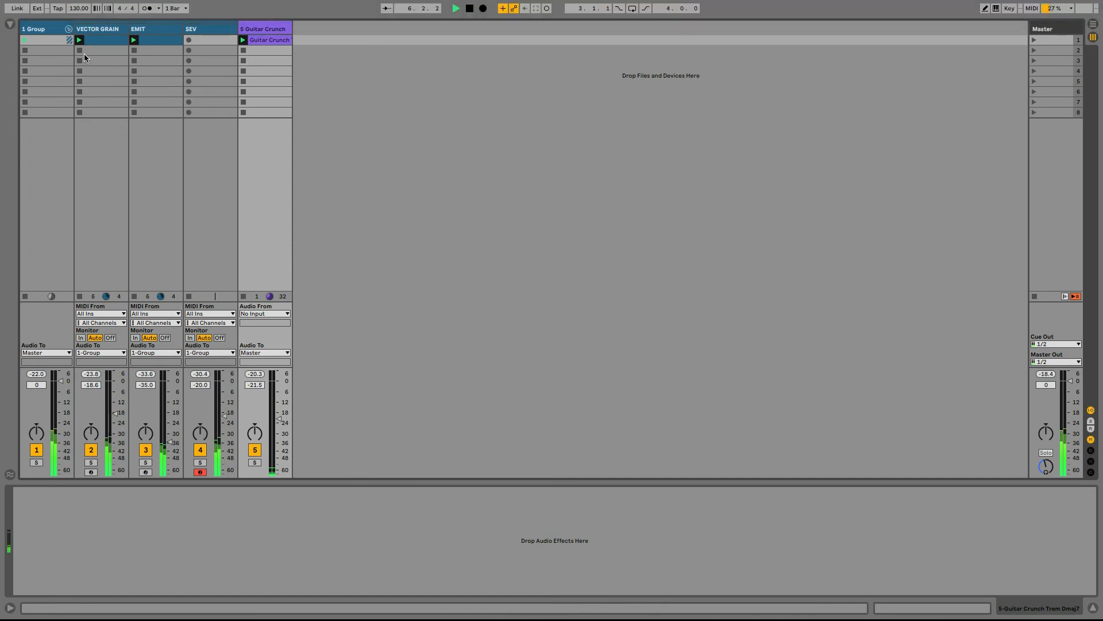
pyautogui.click(69, 29)
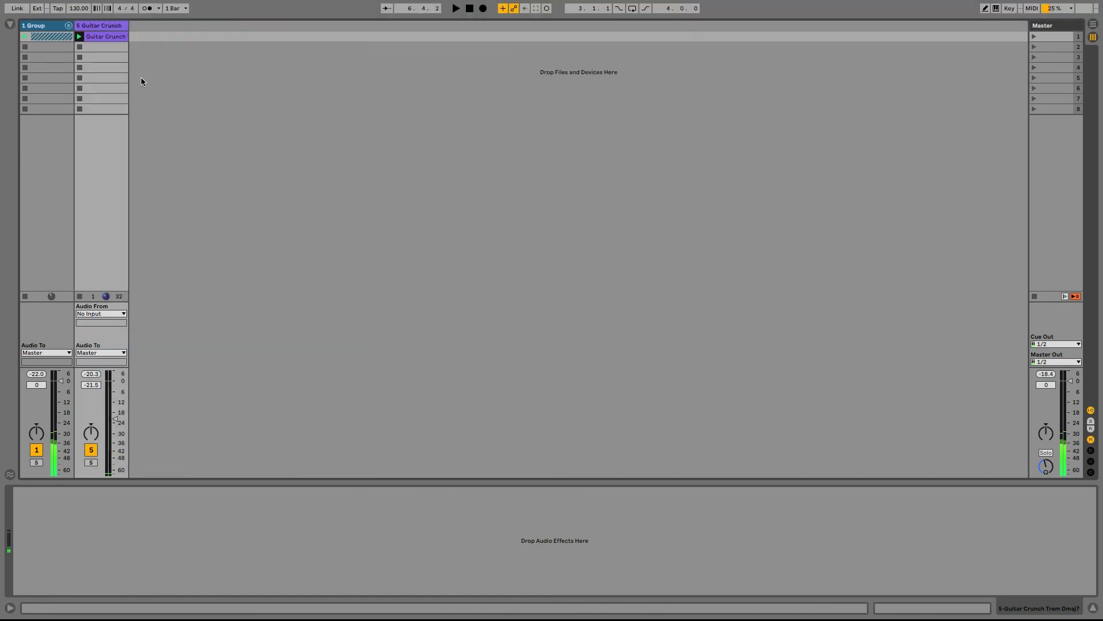
# Step: Rename the guitar track as Sample and its clip as 1
pyautogui.click(109, 29)
pyautogui.hotkey('ctrl', 'r')
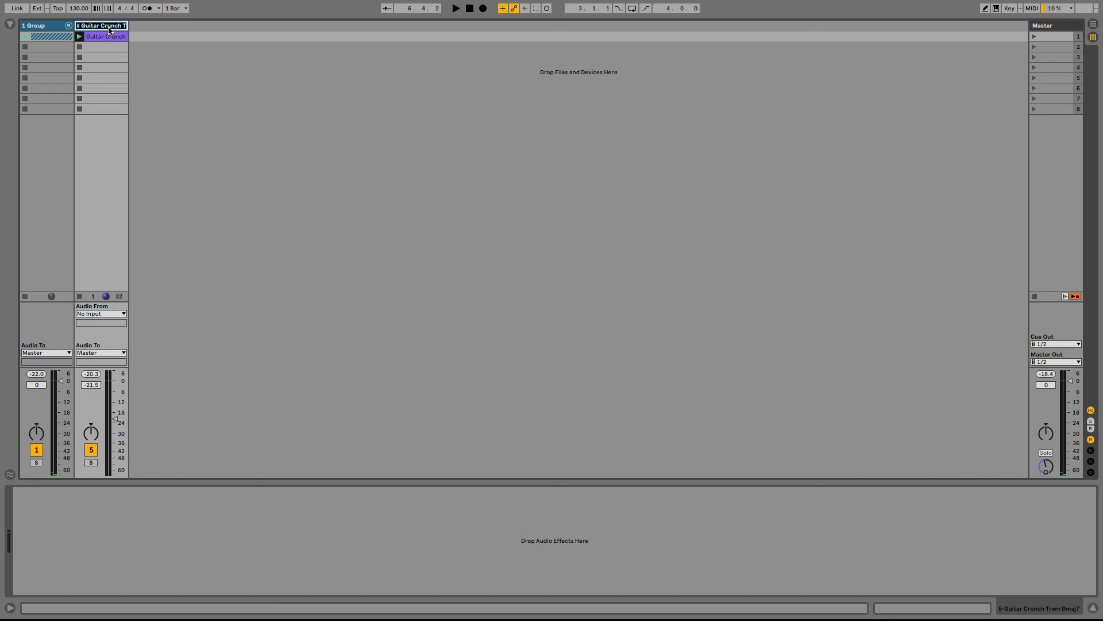
pyautogui.write('Sample')
pyautogui.press('Return')
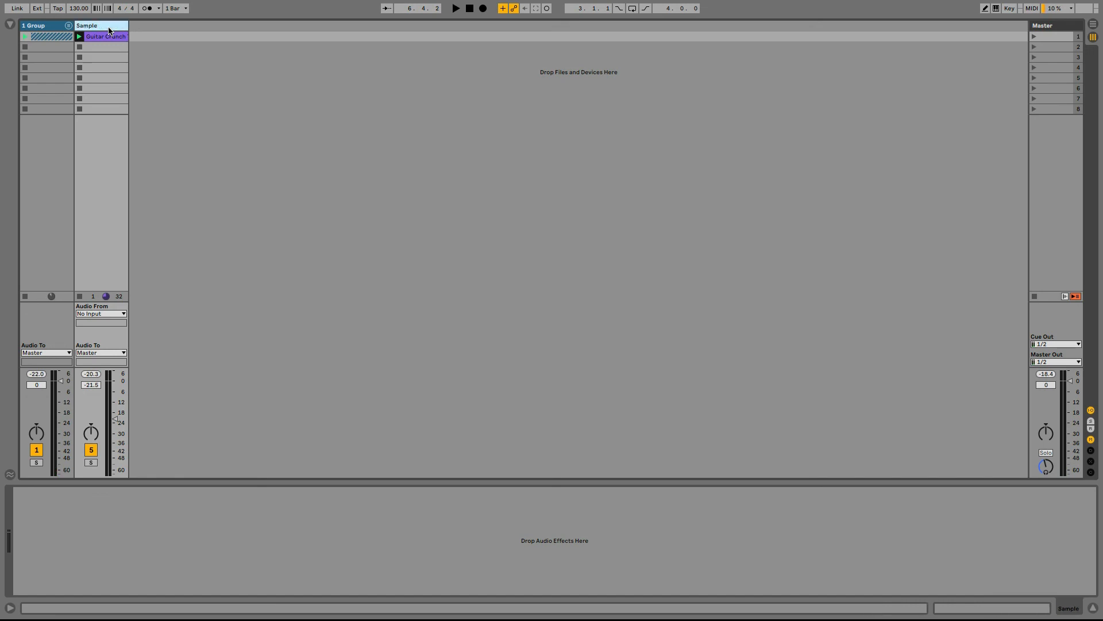
pyautogui.click(112, 37)
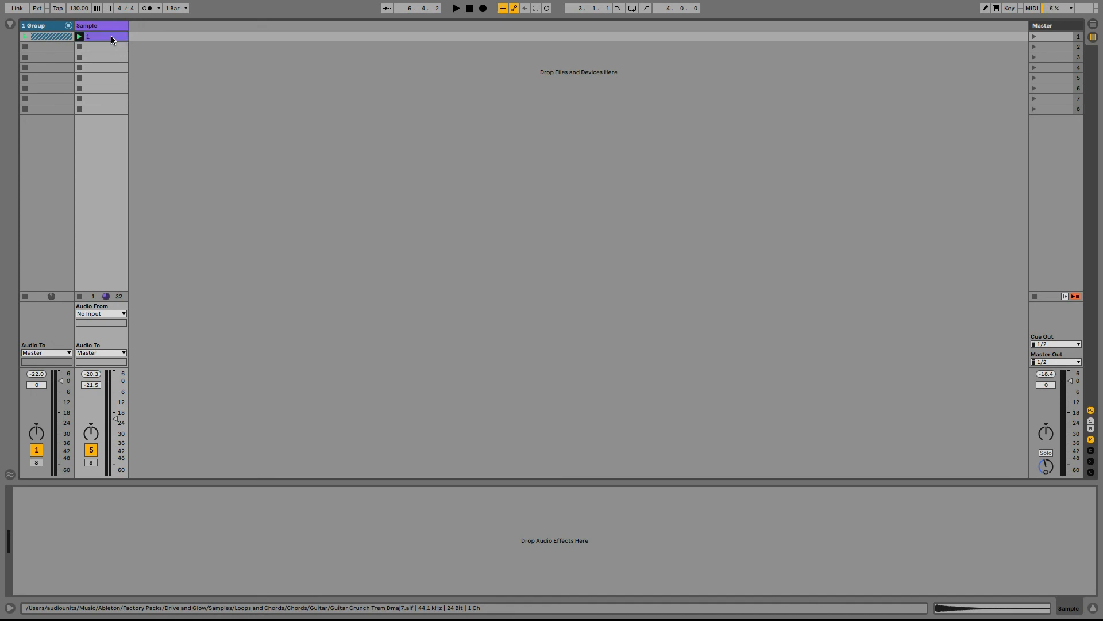
# Step: Color the Sample track dark blue to match the group and assign the track color to its clips
pyautogui.rightClick(99, 29)
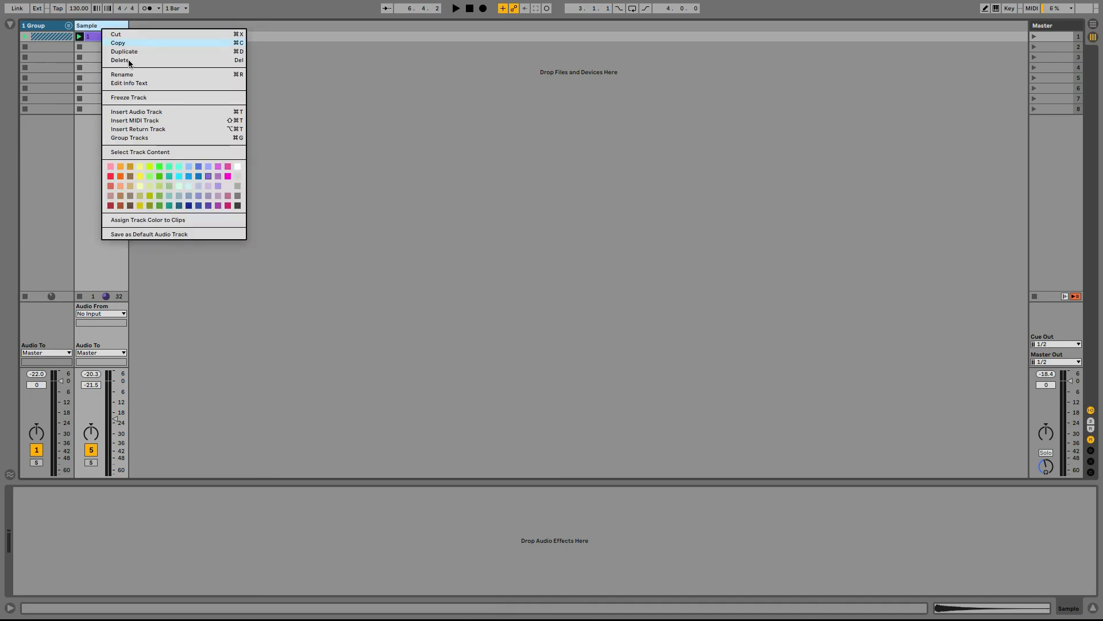
pyautogui.click(177, 205)
pyautogui.rightClick(115, 29)
pyautogui.click(177, 217)
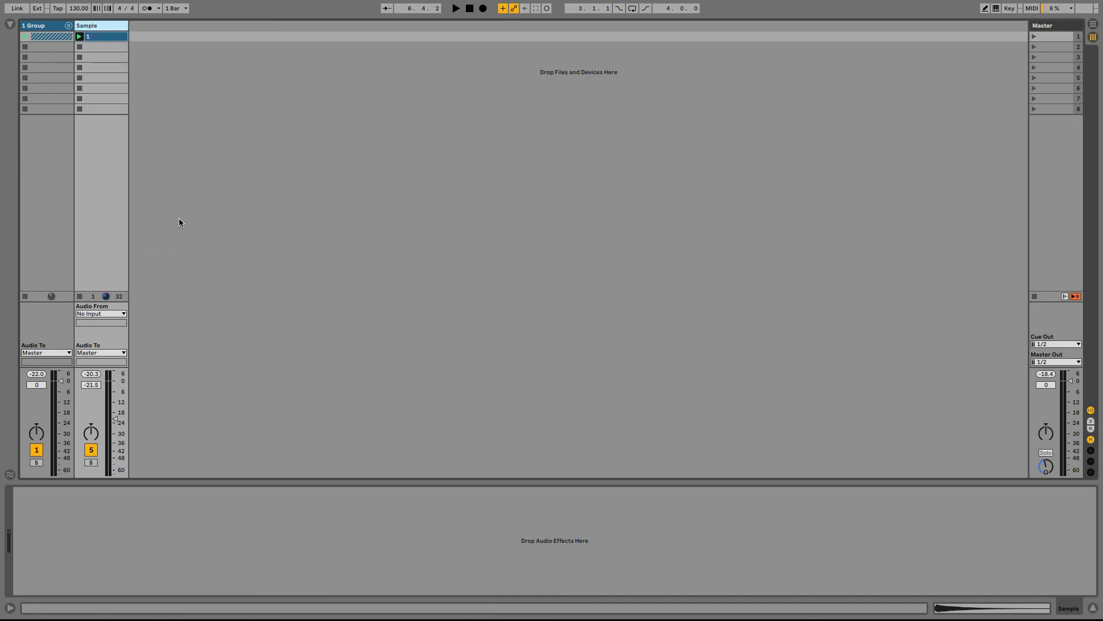
# Step: Play the set while viewing the Sample clip's waveform, close the detail view and stop playback
pyautogui.press('space')
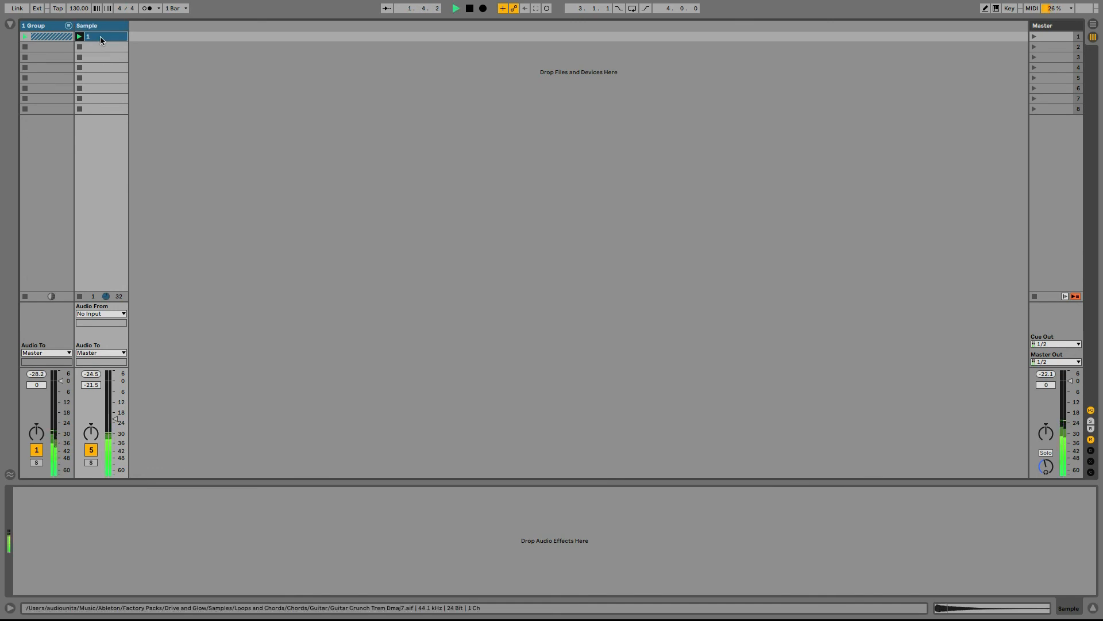
pyautogui.doubleClick(100, 36)
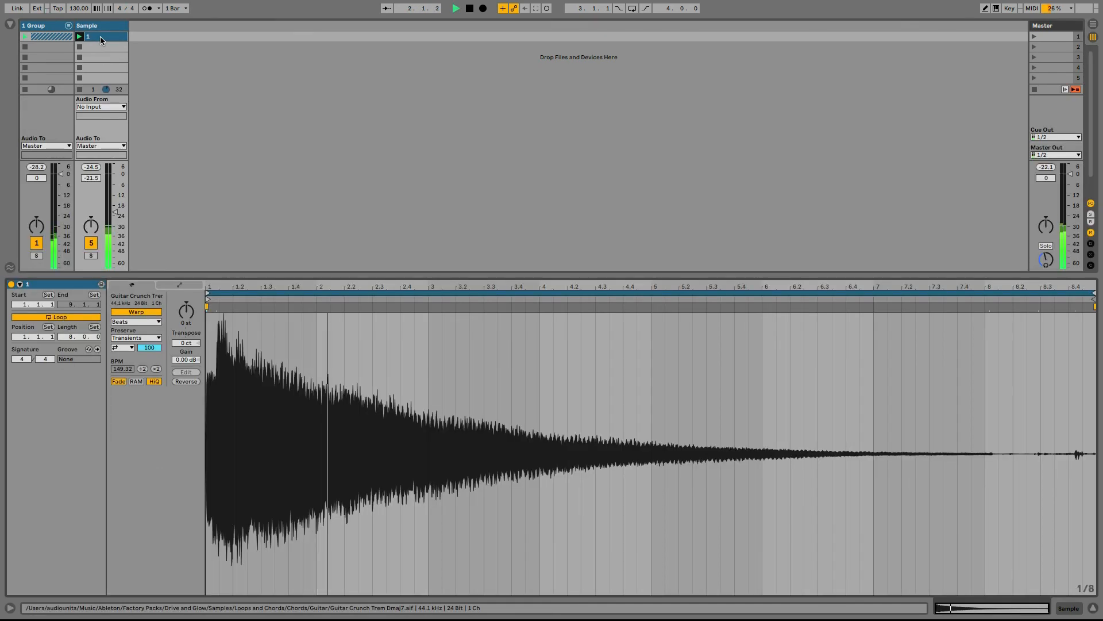
pyautogui.click(324, 276)
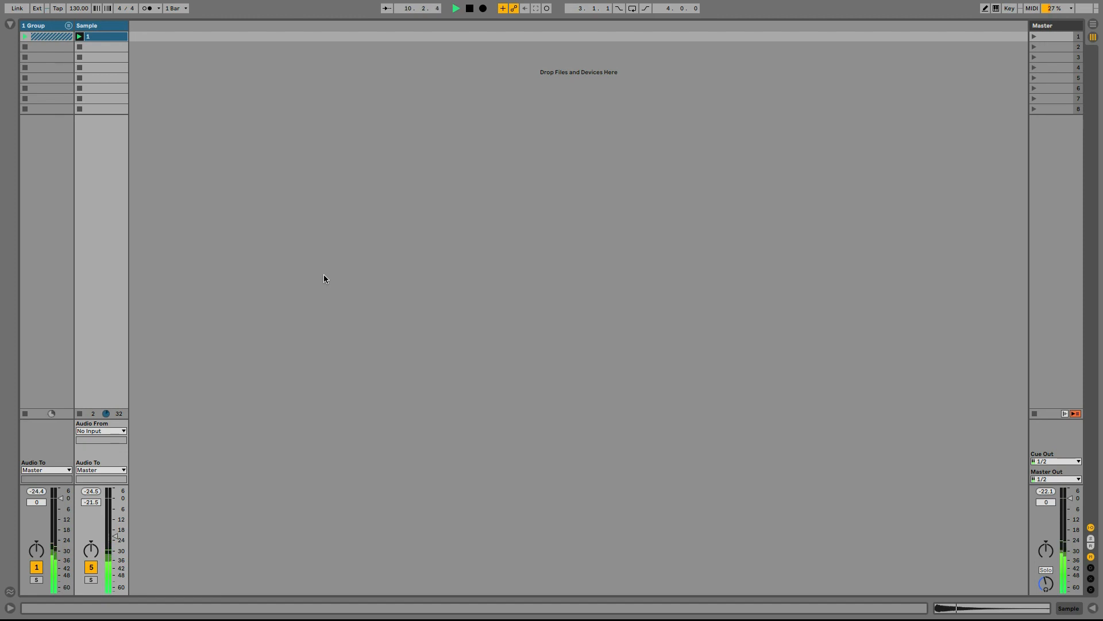
pyautogui.press('space')
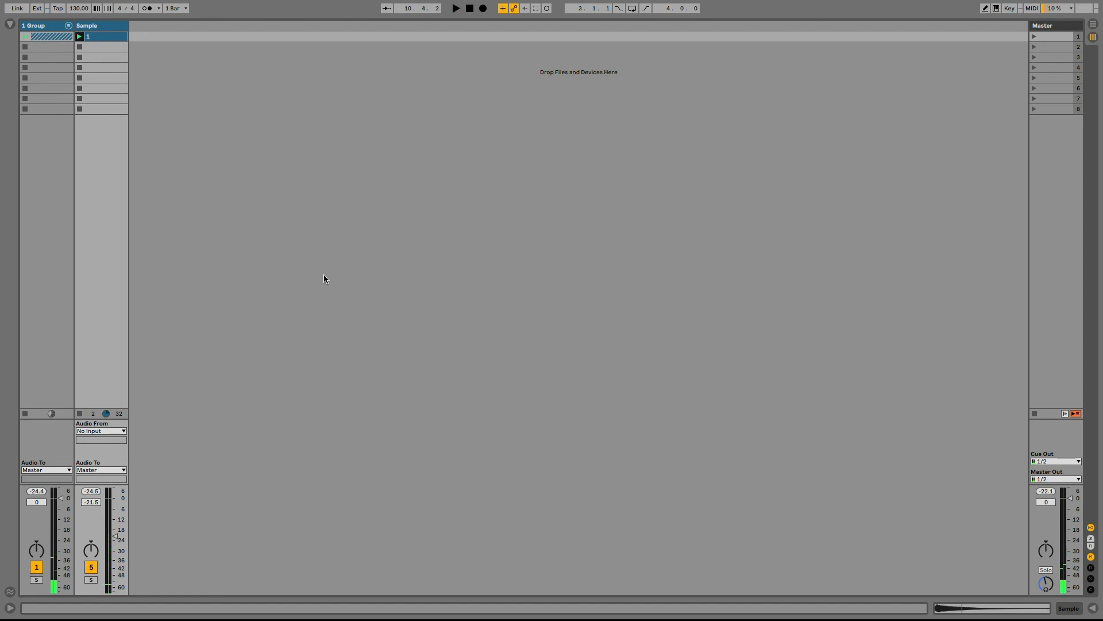